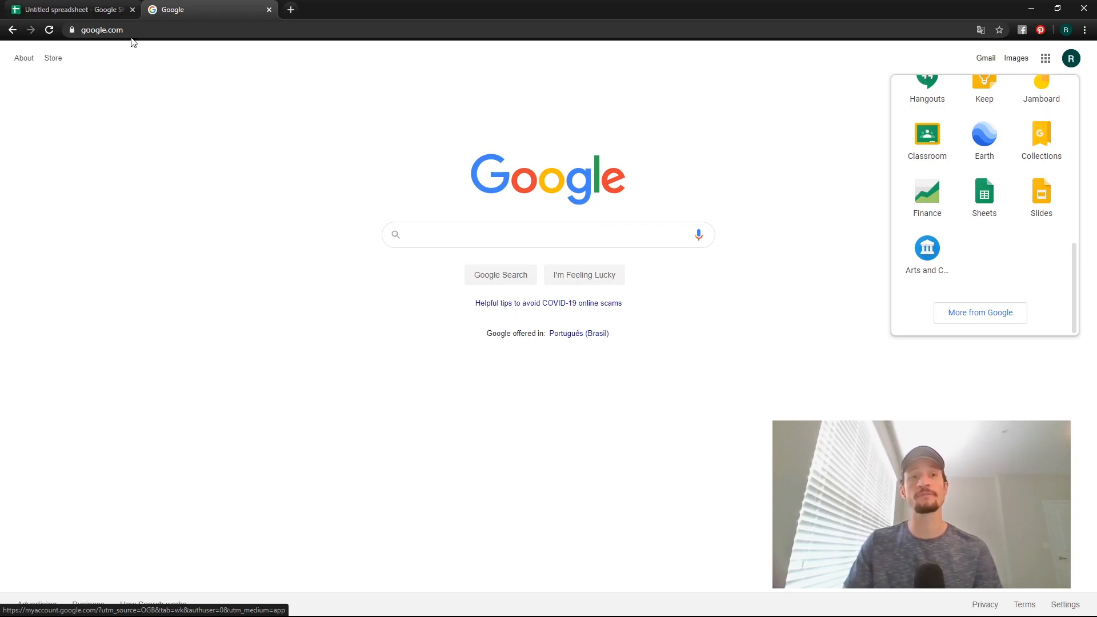
- Switch to the blank untitled spreadsheet
{"action": "left_click", "coordinate": [101, 10]}
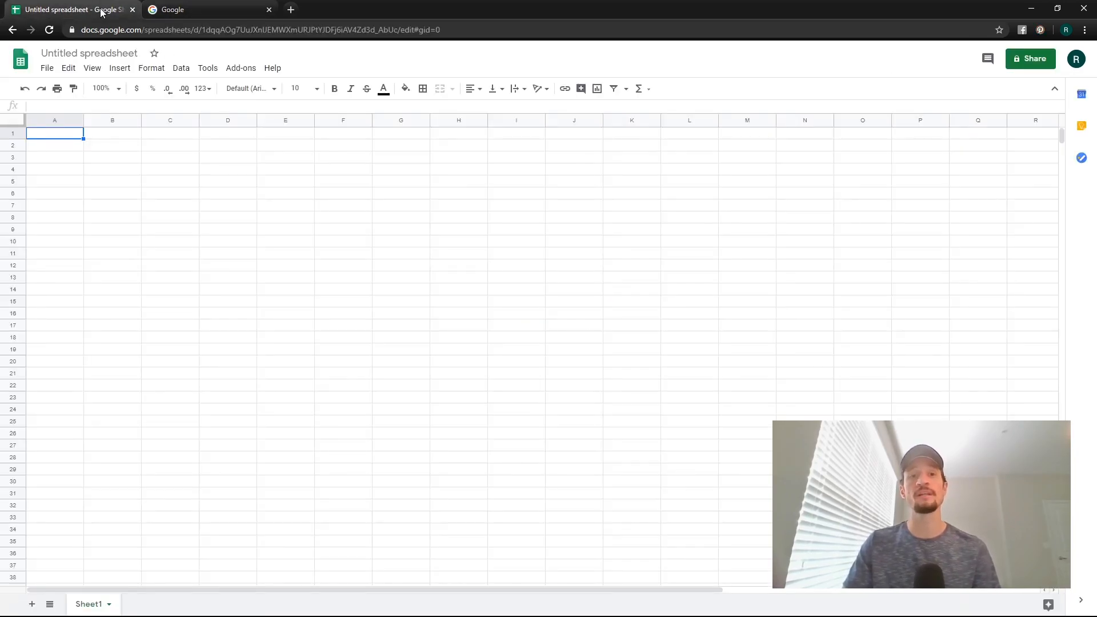
{"action": "left_click", "coordinate": [177, 208]}
{"action": "left_click", "coordinate": [175, 217]}
{"action": "left_click", "coordinate": [182, 229]}
{"action": "left_click", "coordinate": [222, 232]}
{"action": "left_click", "coordinate": [226, 220]}
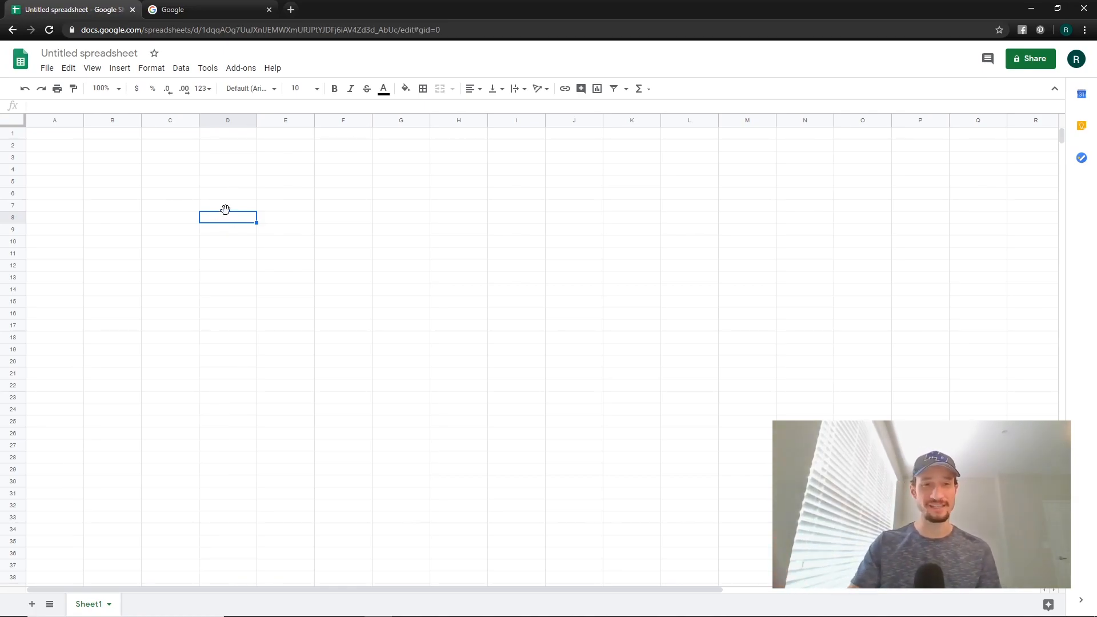
{"action": "left_click", "coordinate": [229, 121]}
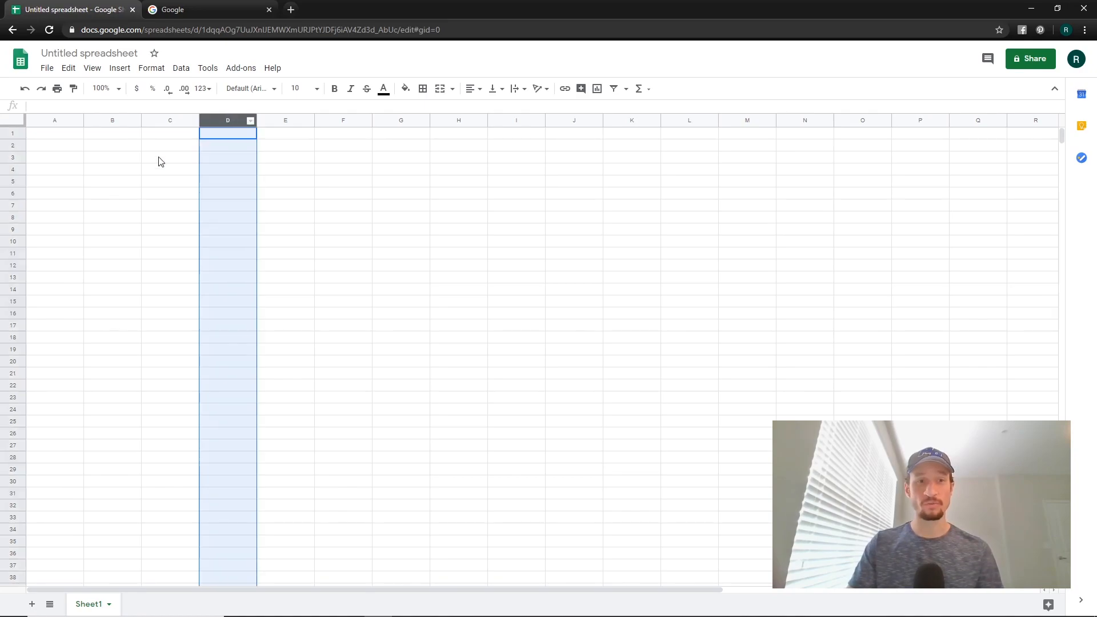
{"action": "left_click", "coordinate": [12, 205]}
{"action": "left_click", "coordinate": [238, 210]}
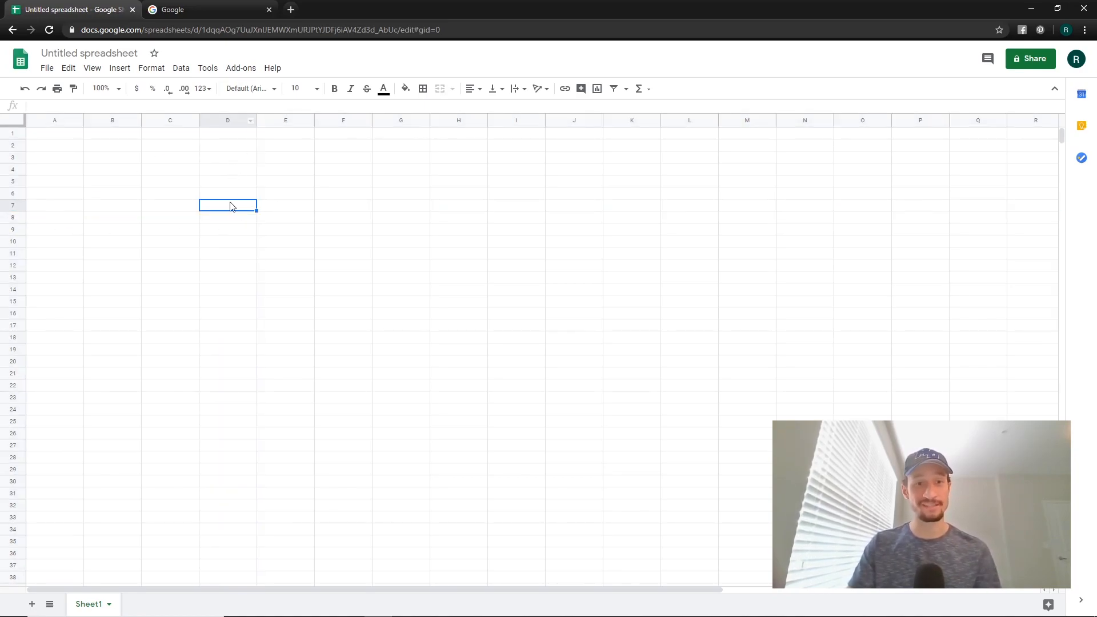
- Enter "gsrgr" as sample text in cell G15 and clear the cell again
{"action": "left_click", "coordinate": [394, 301]}
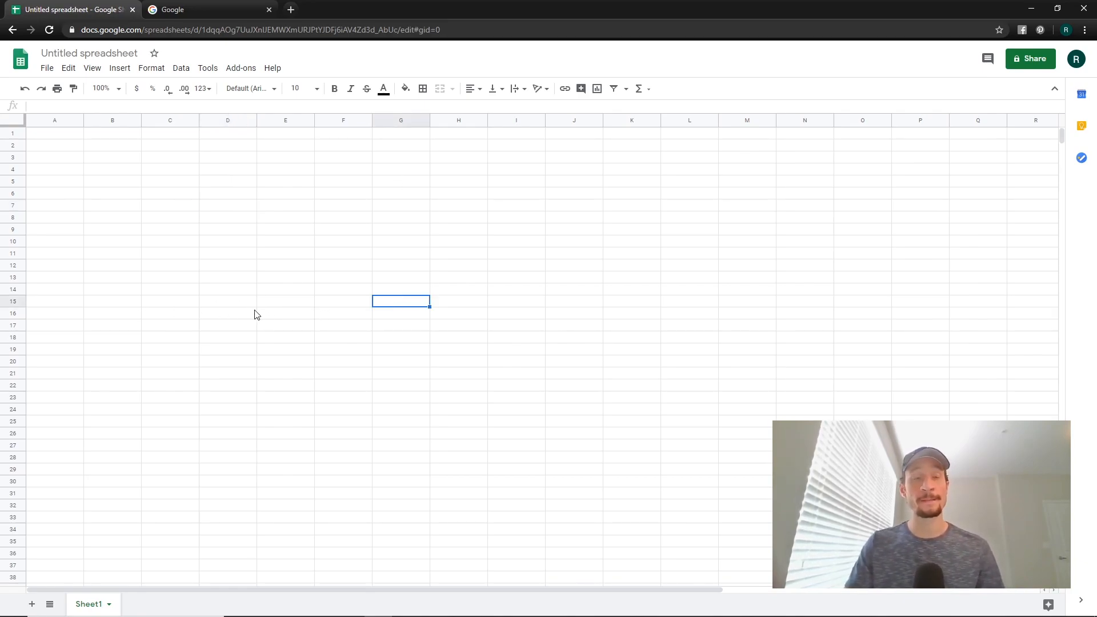
{"action": "type", "text": "gsrgr"}
{"action": "left_click", "coordinate": [440, 310]}
{"action": "left_click", "coordinate": [393, 303]}
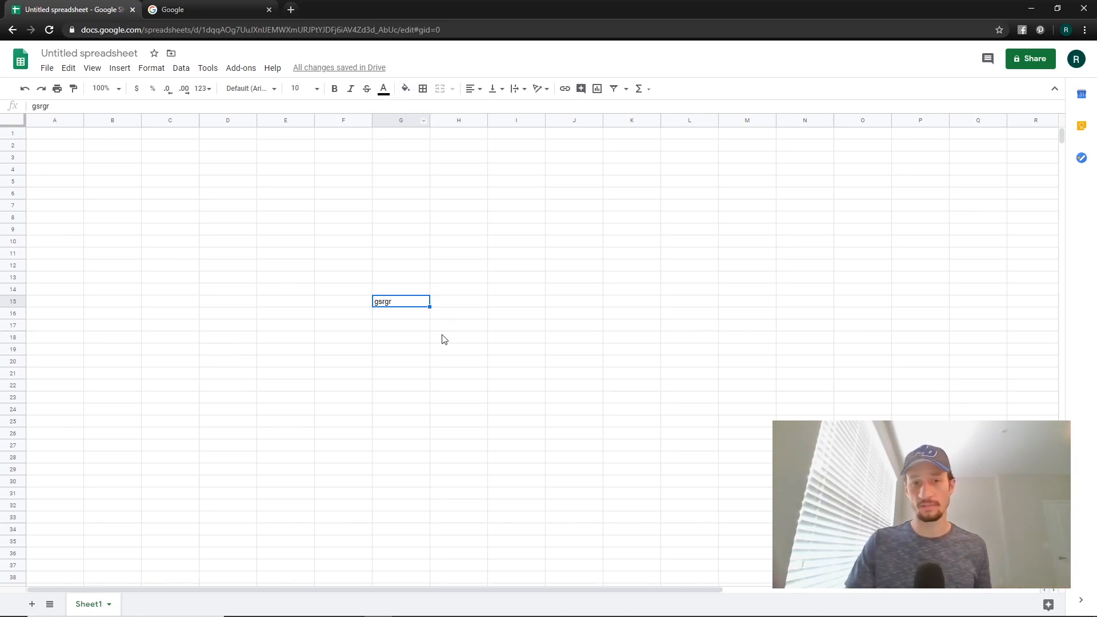
{"action": "key", "text": "Delete"}
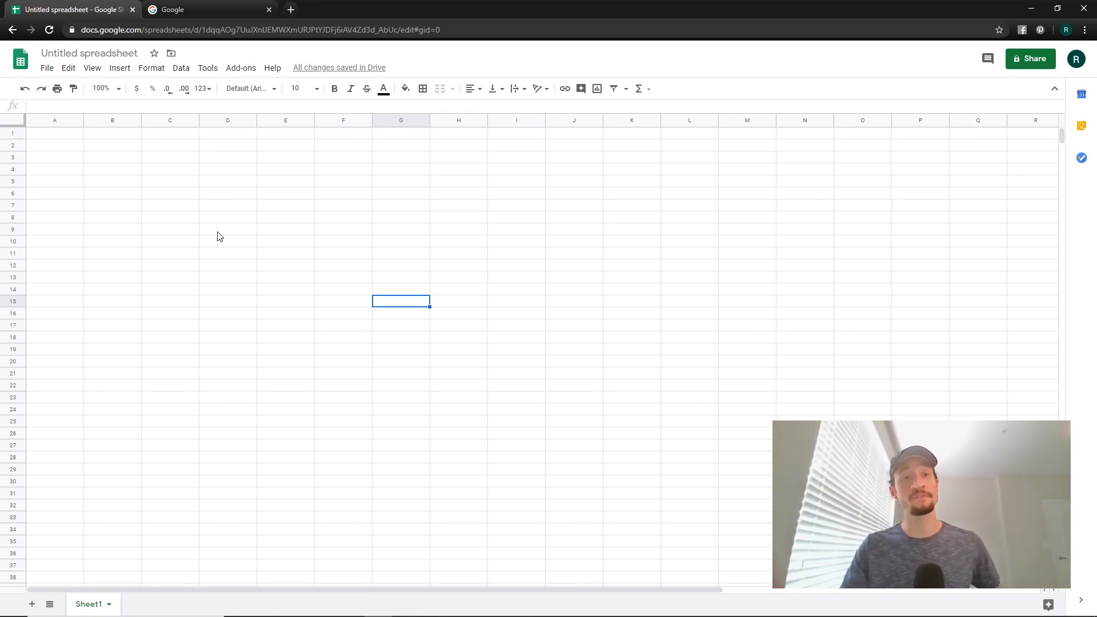
{"action": "left_click", "coordinate": [341, 120]}
{"action": "left_click", "coordinate": [273, 122]}
{"action": "left_click", "coordinate": [228, 120]}
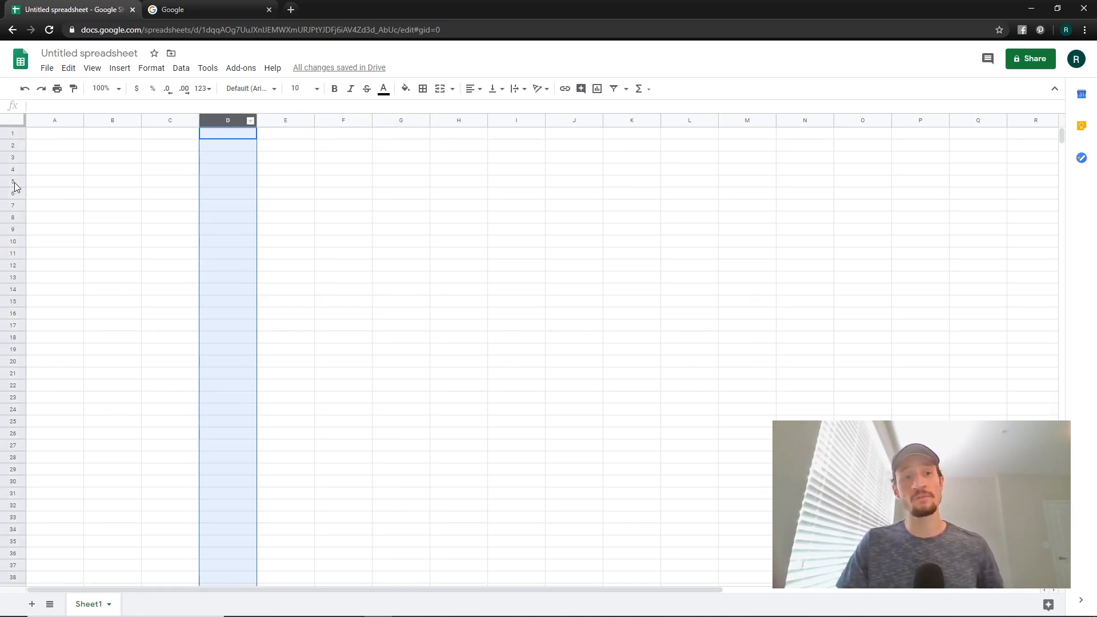
{"action": "left_click", "coordinate": [13, 181]}
{"action": "left_click", "coordinate": [10, 192]}
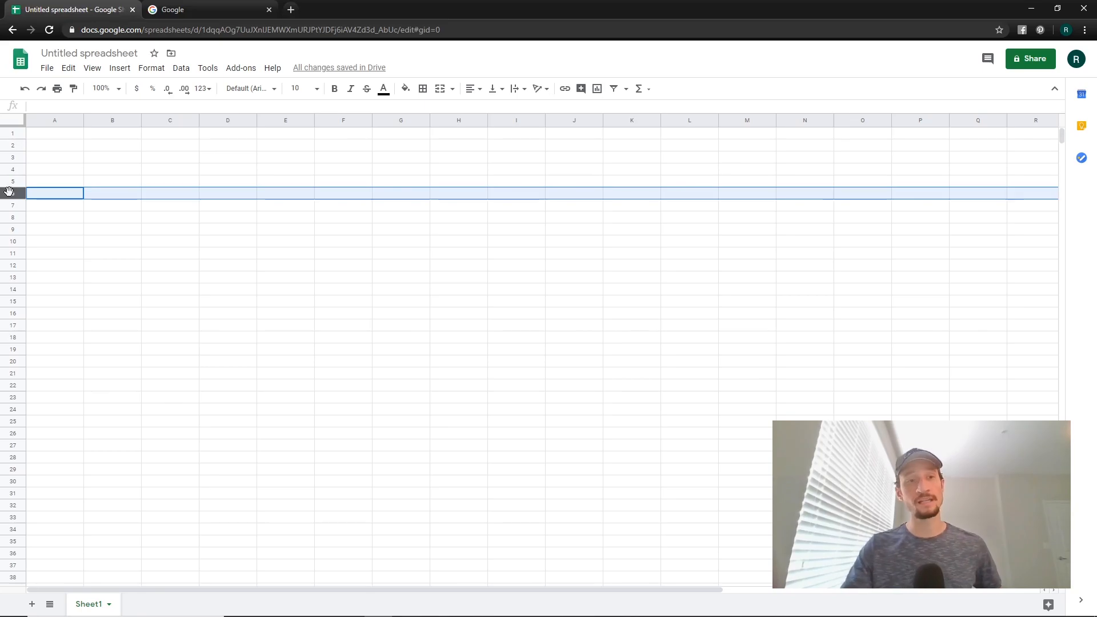
- Fill the entire sheet with dark gray, trying dark gray 4 first and settling on the next lighter shade
{"action": "left_click", "coordinate": [13, 122]}
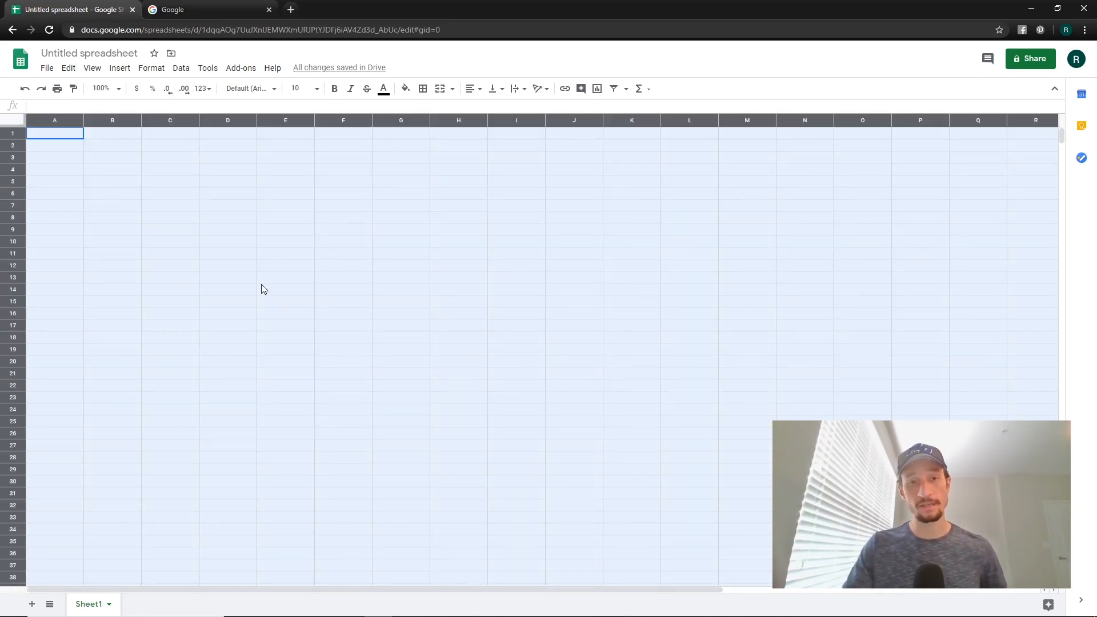
{"action": "left_click", "coordinate": [405, 89]}
{"action": "left_click", "coordinate": [436, 129]}
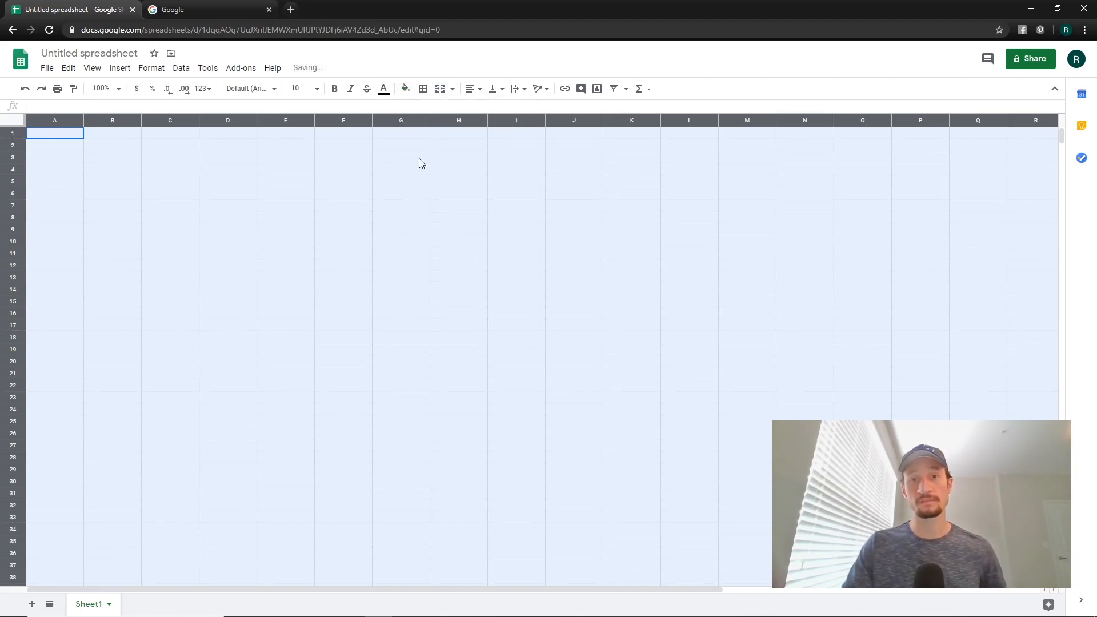
{"action": "left_click", "coordinate": [405, 88]}
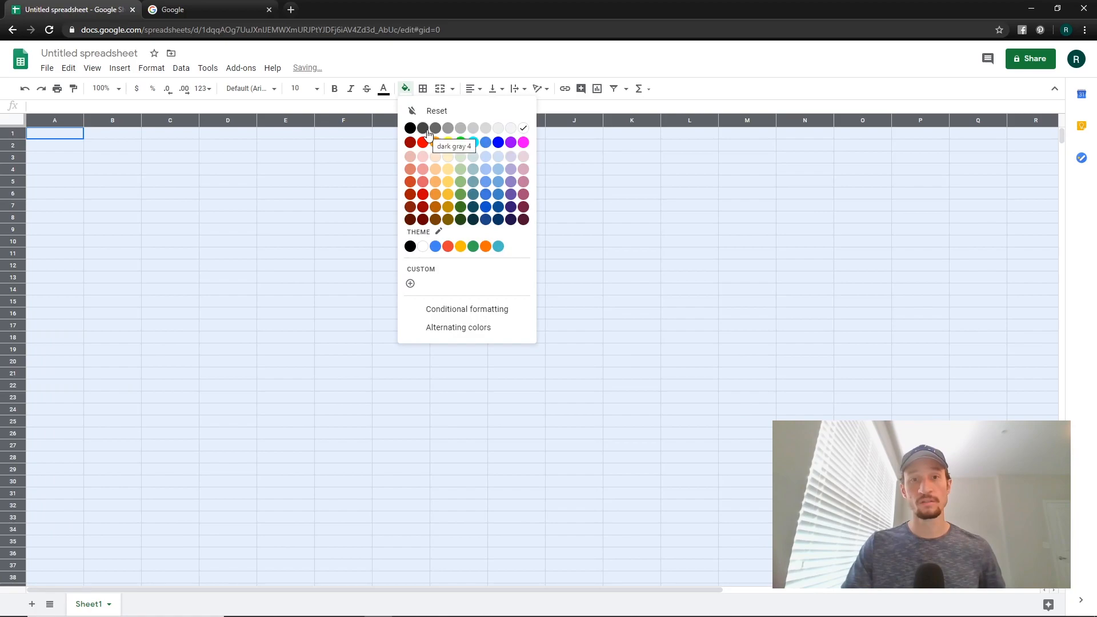
{"action": "left_click", "coordinate": [427, 130]}
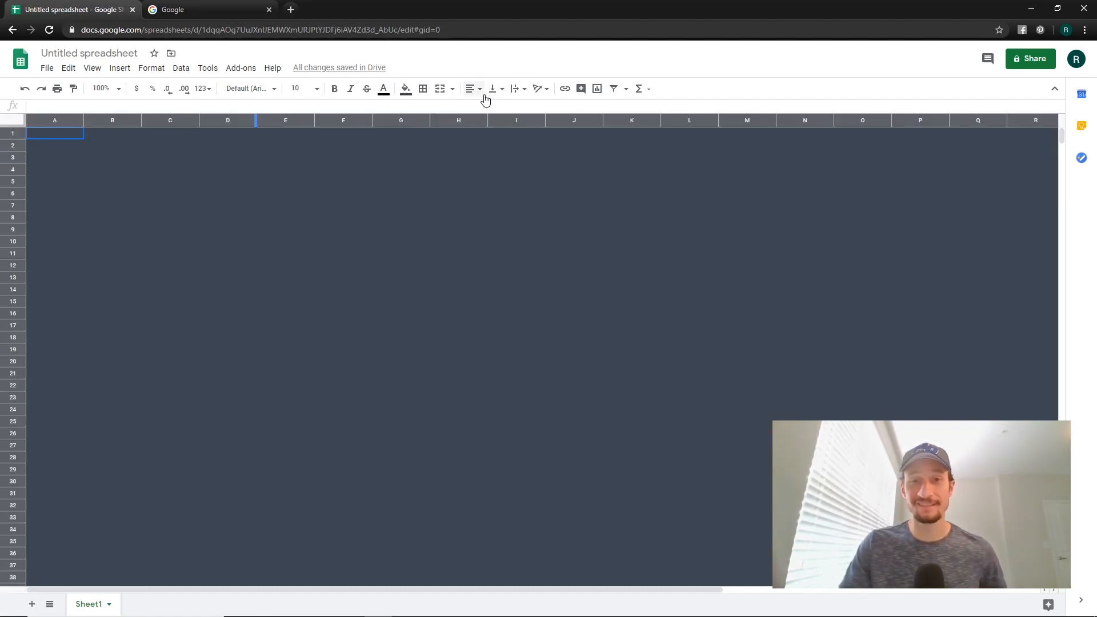
{"action": "left_click", "coordinate": [405, 88]}
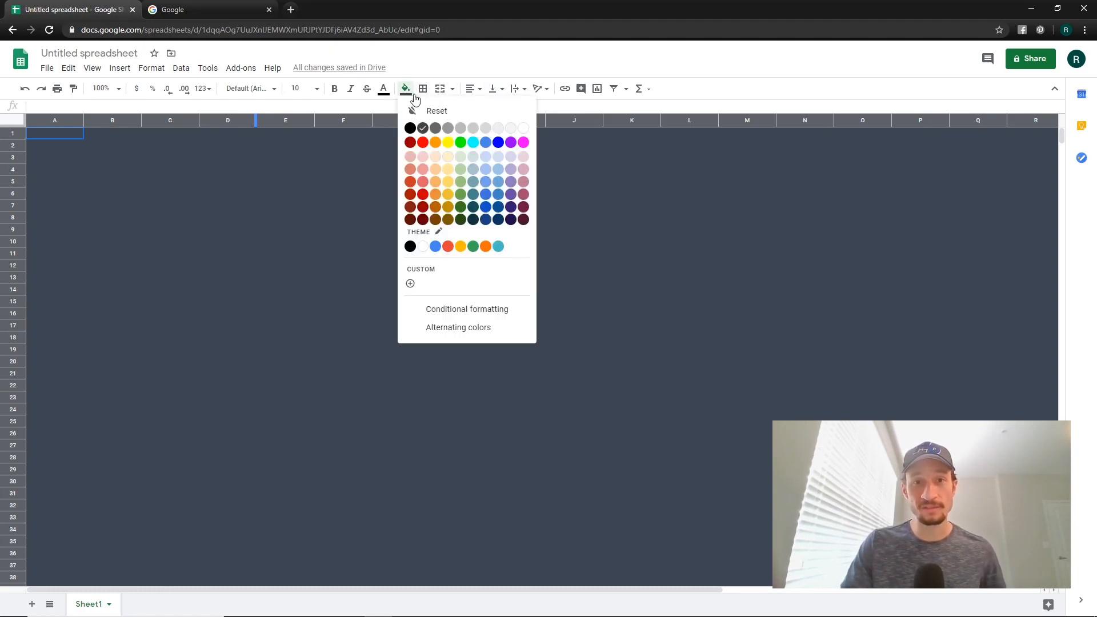
{"action": "left_click", "coordinate": [436, 131]}
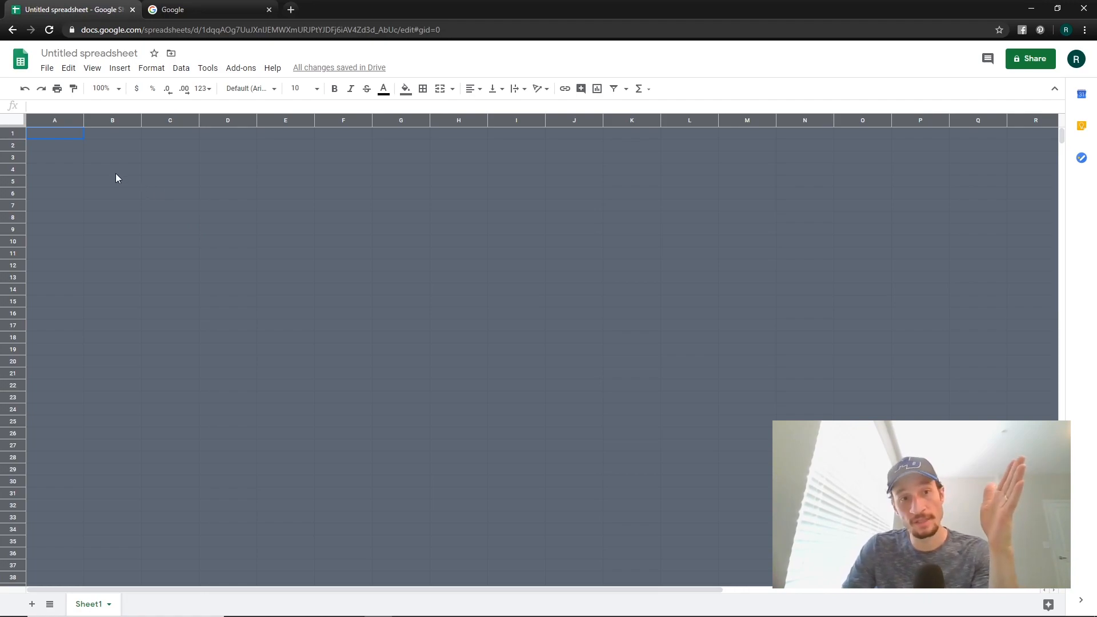
{"action": "left_click_drag", "start_coordinate": [114, 180], "coordinate": [112, 538]}
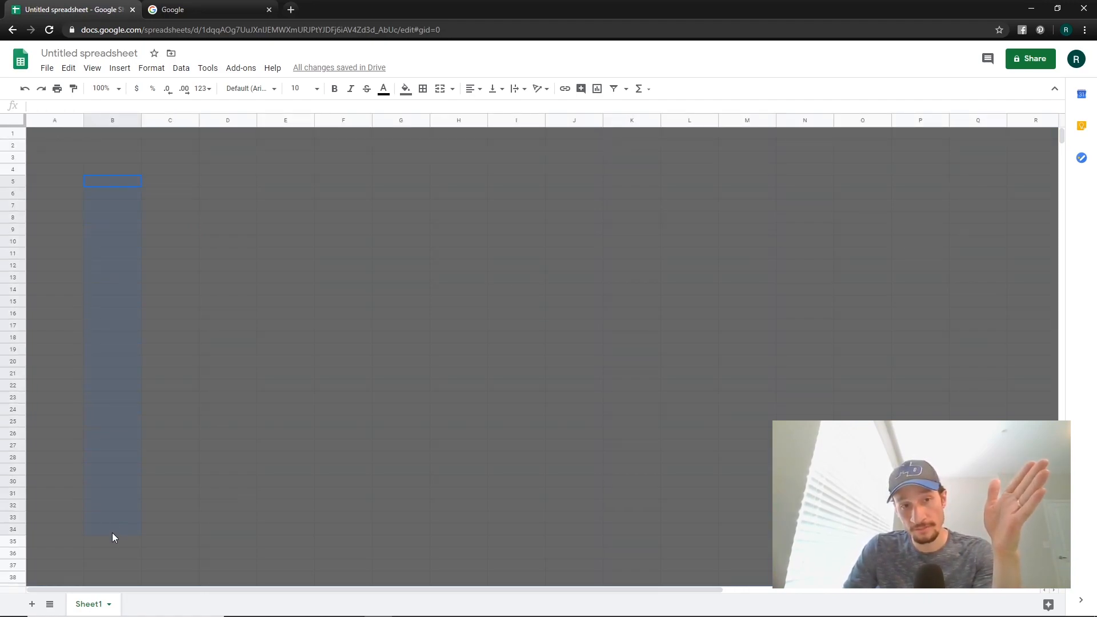
{"action": "left_click_drag", "start_coordinate": [166, 170], "coordinate": [519, 171]}
- Enter the times 6:00 in cell B5 and 6:30 in cell B6
{"action": "left_click", "coordinate": [98, 182]}
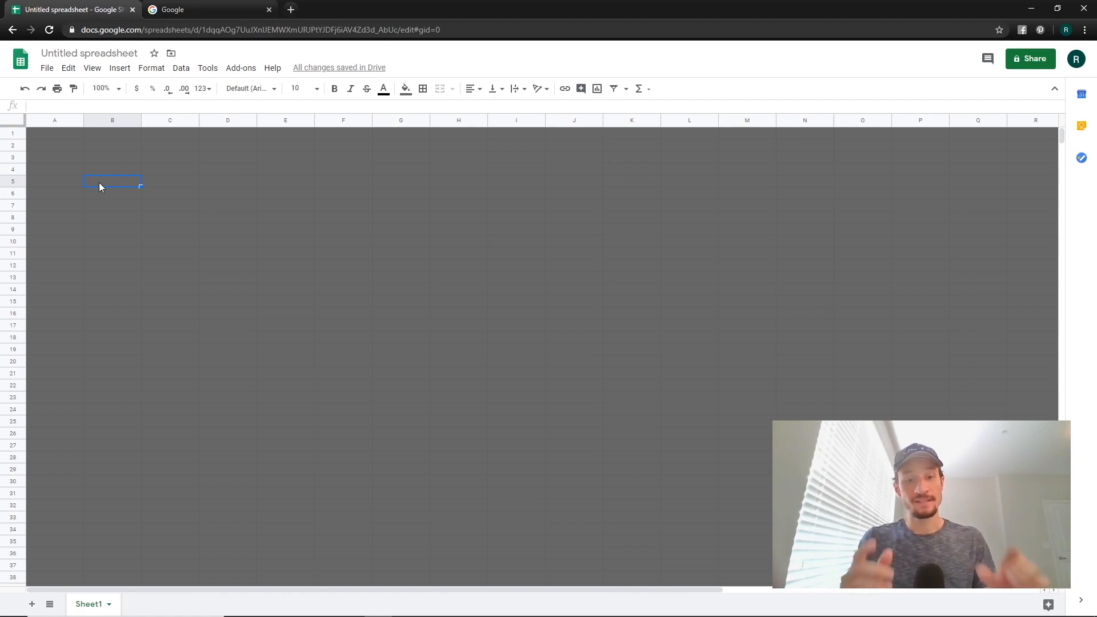
{"action": "type", "text": "60"}
{"action": "key", "text": "BackSpace"}
{"action": "key", "text": "BackSpace"}
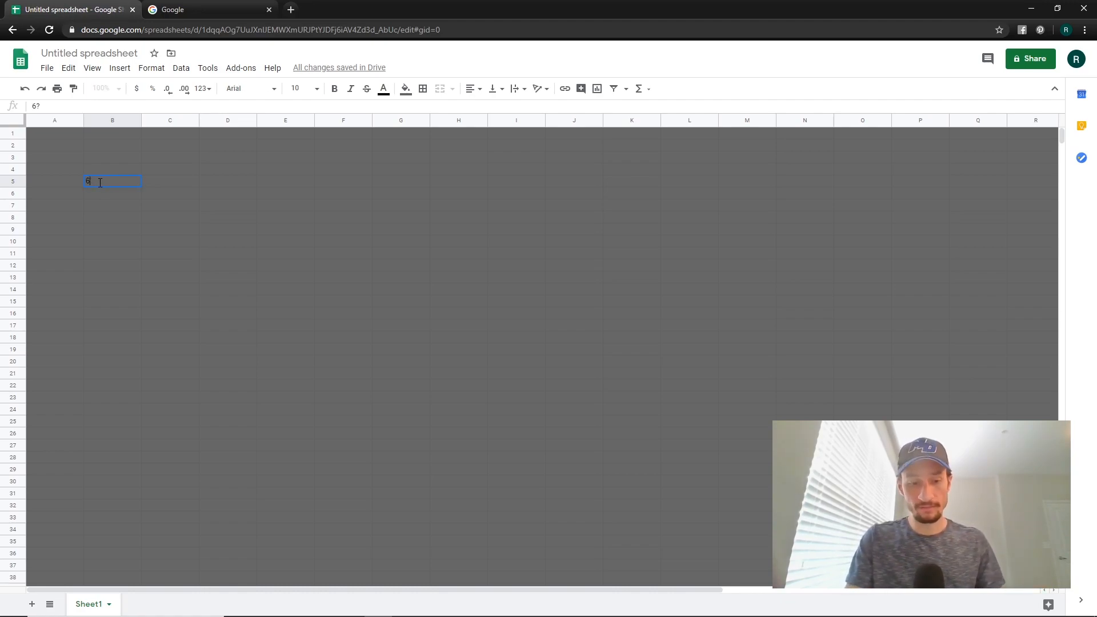
{"action": "type", "text": ":00"}
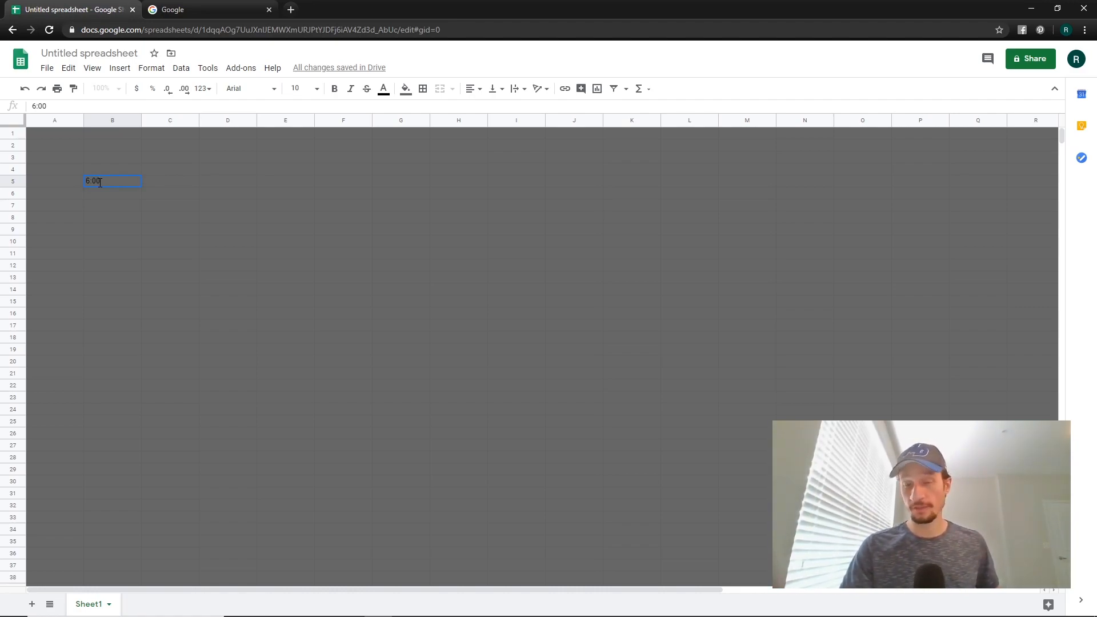
{"action": "key", "text": "Return"}
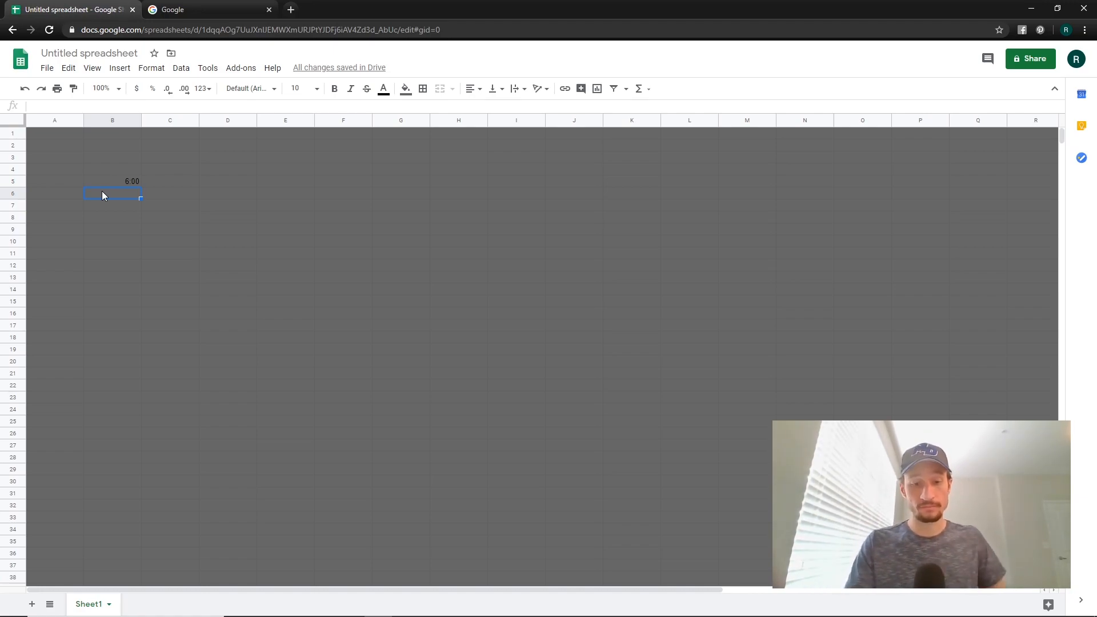
{"action": "type", "text": "6:30"}
{"action": "key", "text": "Return"}
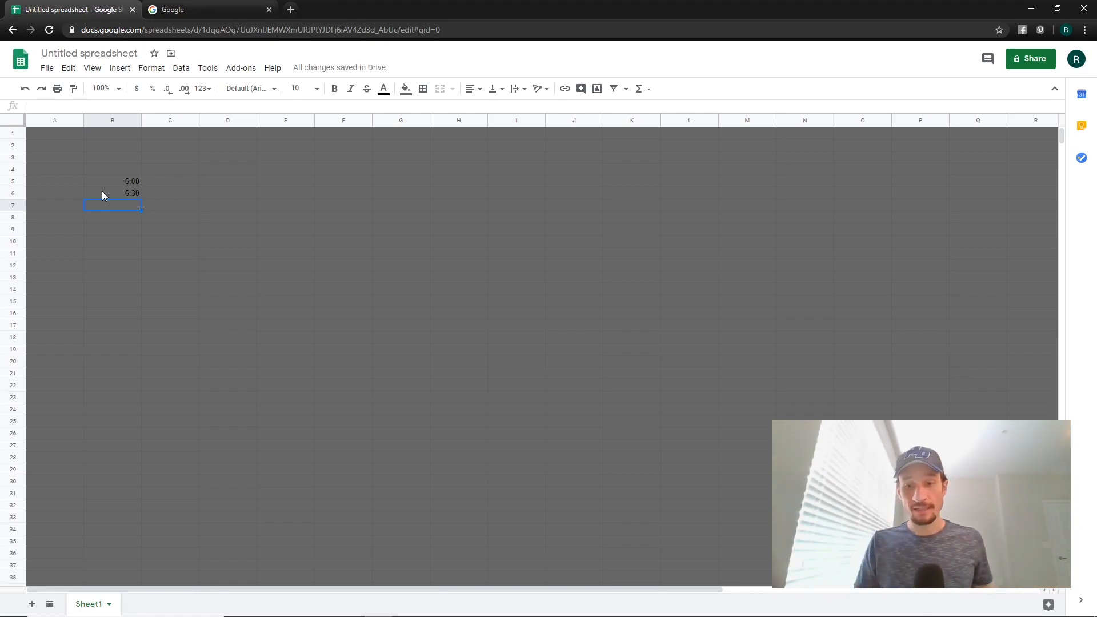
- Move the two times up to B3:B4 and extend the half-hour series down column B to row 57
{"action": "left_click", "coordinate": [96, 182]}
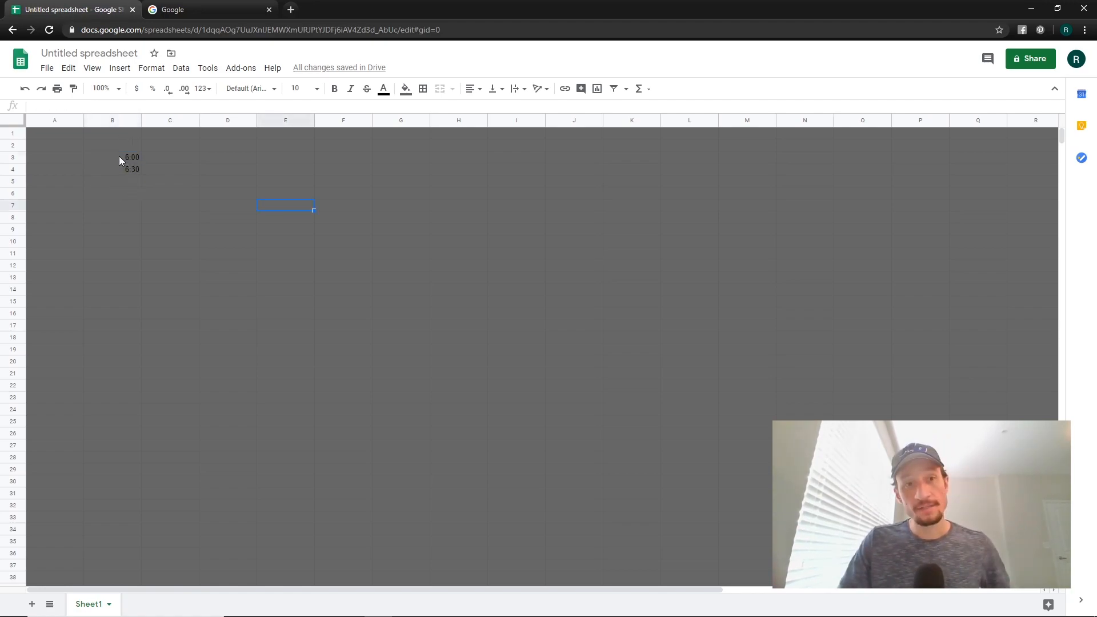
{"action": "left_click_drag", "start_coordinate": [119, 156], "coordinate": [118, 165]}
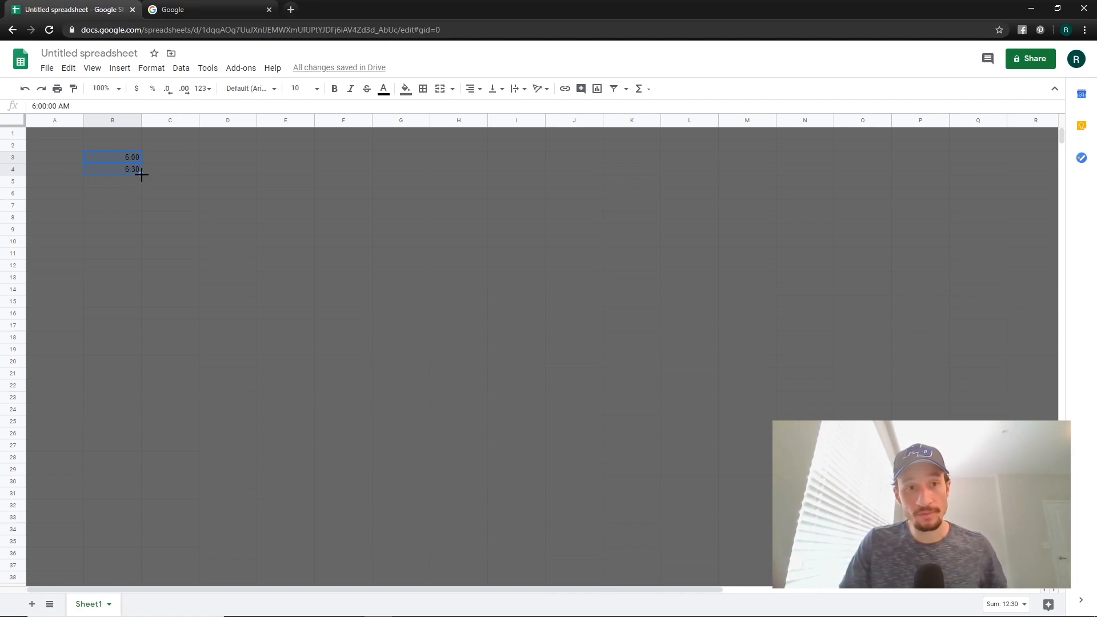
{"action": "left_click_drag", "start_coordinate": [142, 175], "coordinate": [122, 616]}
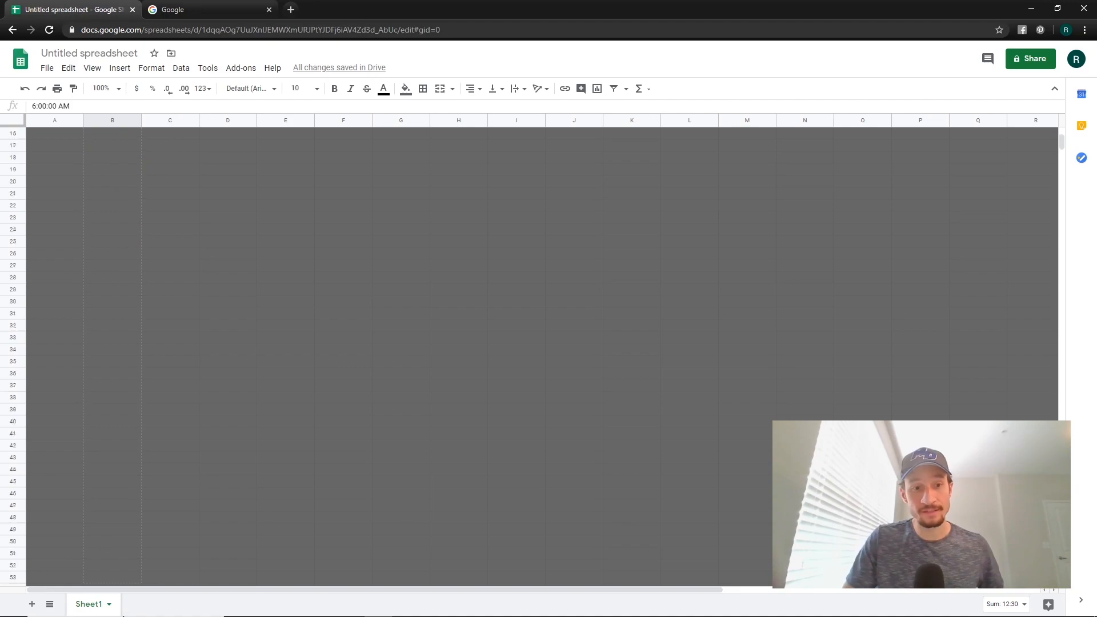
{"action": "left_click_drag", "start_coordinate": [128, 577], "coordinate": [128, 577]}
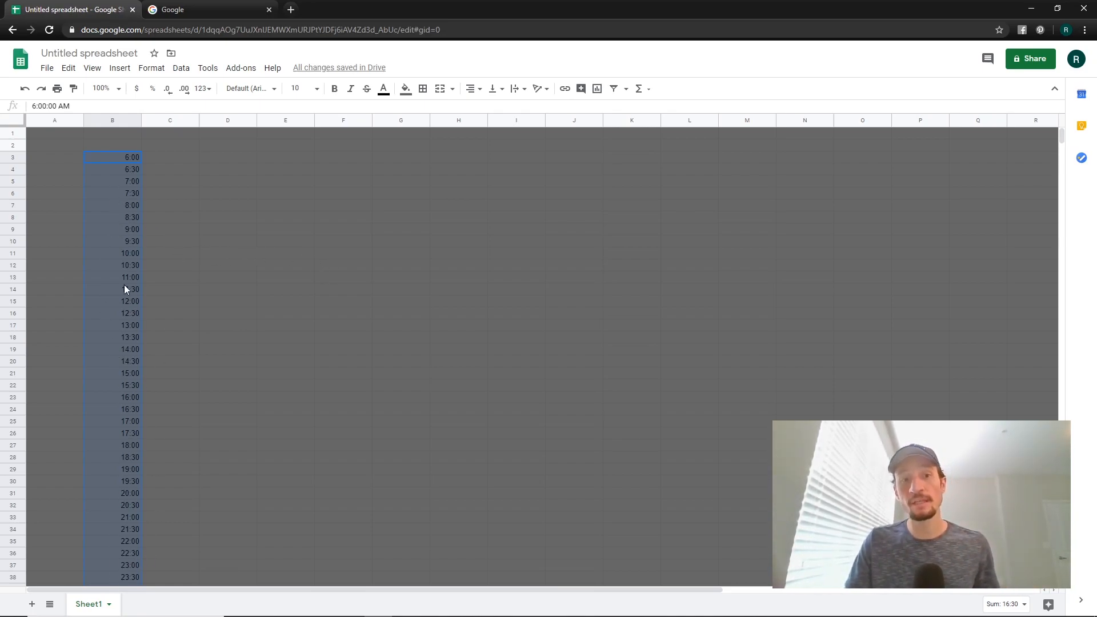
- Delete the surplus times in B51:B57 so the half-hour series ends at 5:30 in row 50
{"action": "left_click", "coordinate": [117, 89]}
{"action": "left_click", "coordinate": [103, 128]}
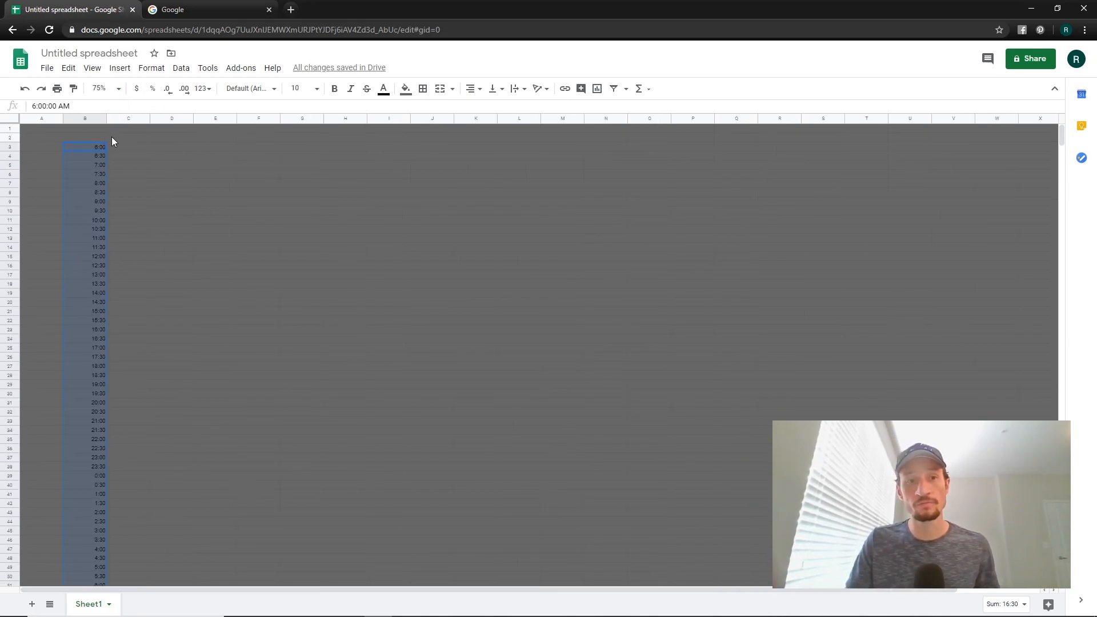
{"action": "left_click", "coordinate": [99, 150]}
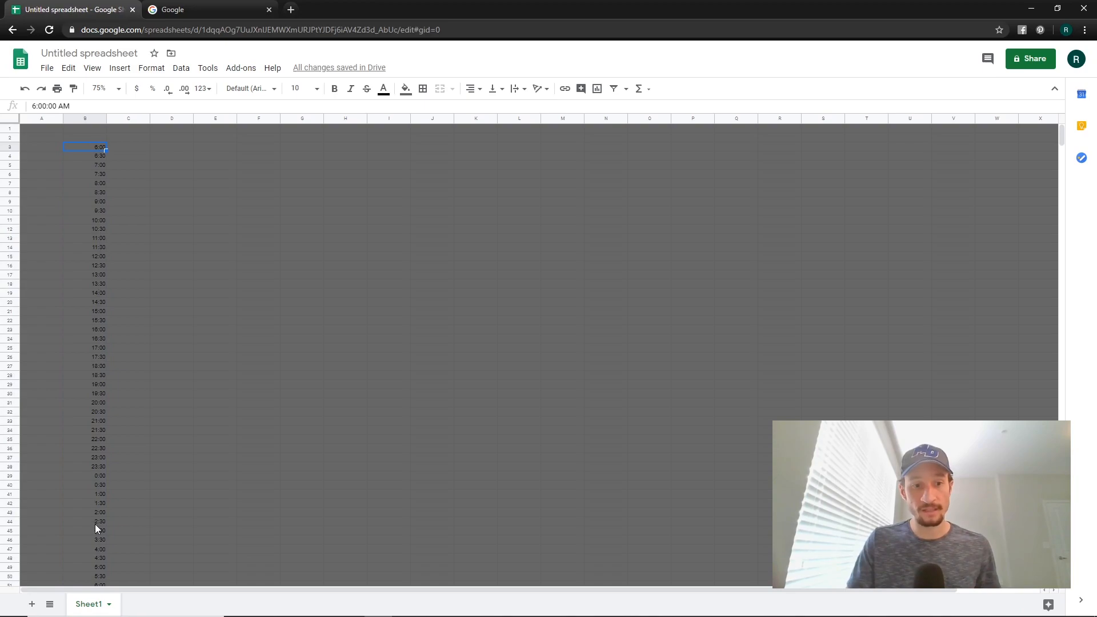
{"action": "left_click", "coordinate": [97, 578]}
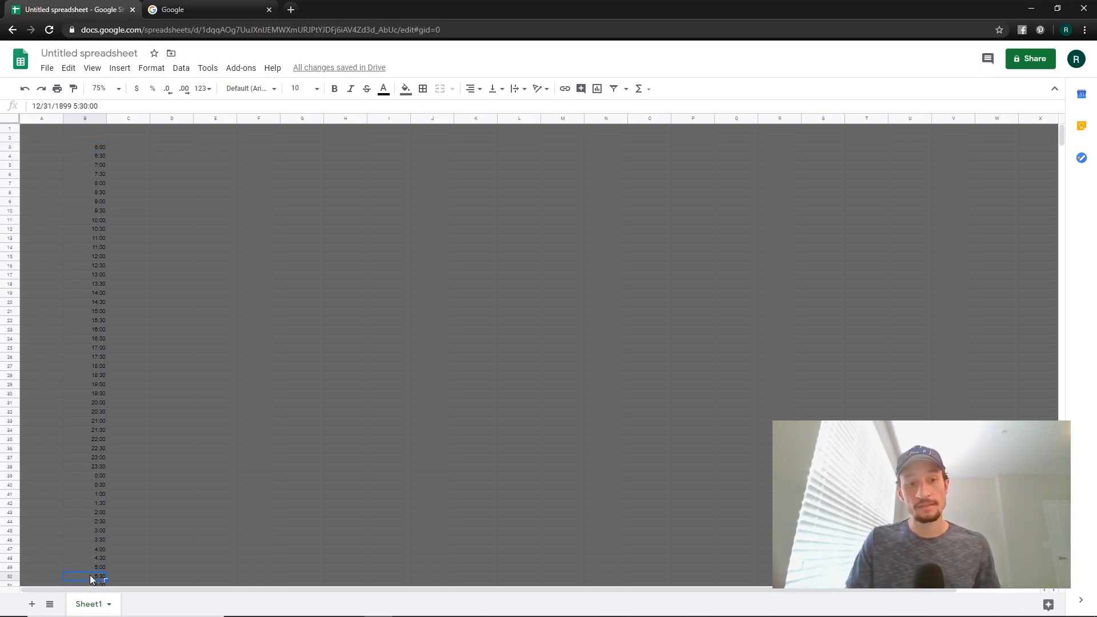
{"action": "scroll", "coordinate": [108, 561], "scroll_direction": "down", "scroll_amount": 1}
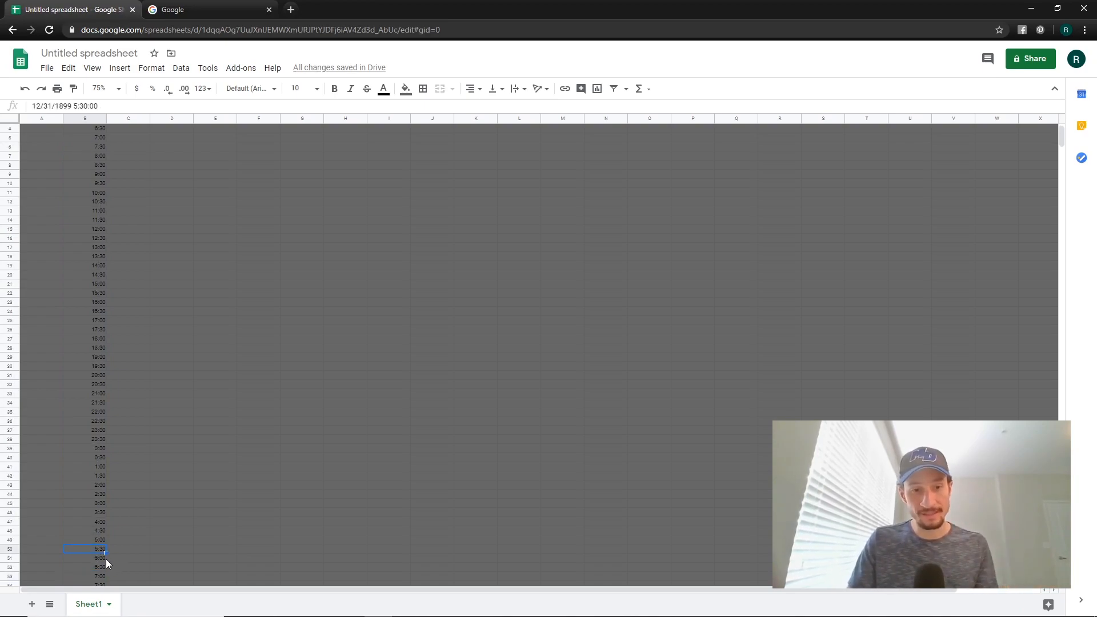
{"action": "left_click", "coordinate": [89, 559]}
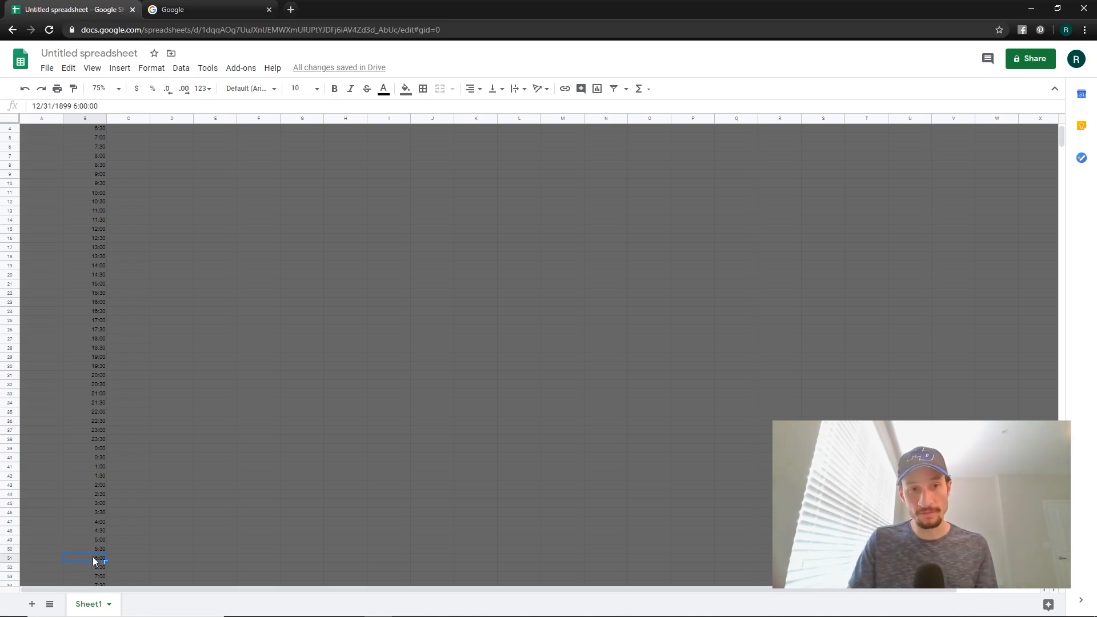
{"action": "scroll", "coordinate": [77, 416], "scroll_direction": "down", "scroll_amount": 5}
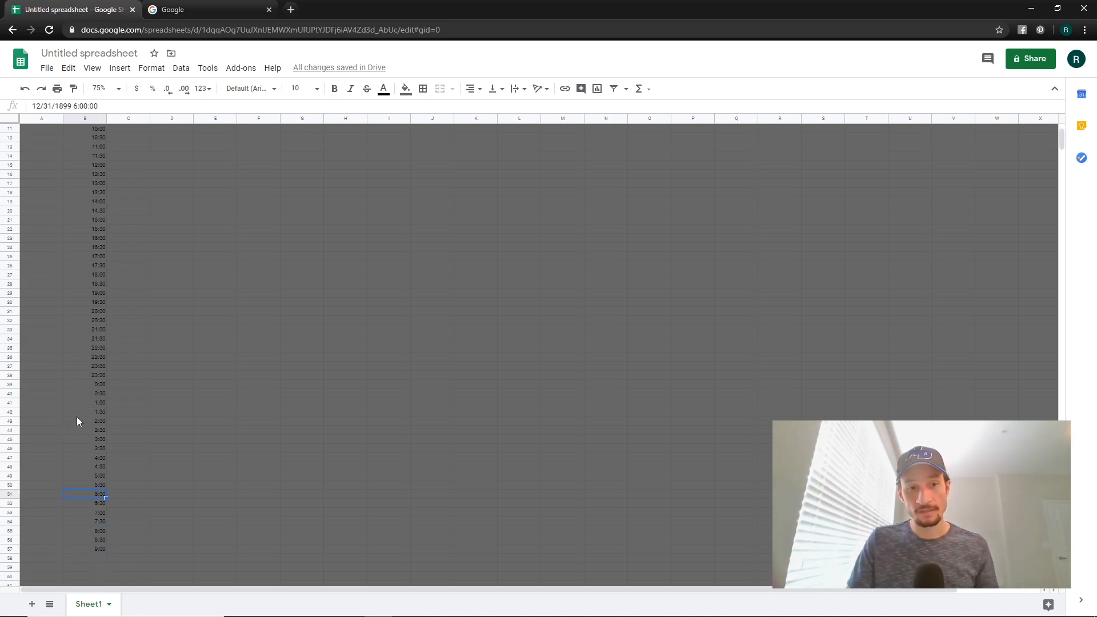
{"action": "left_click_drag", "start_coordinate": [97, 434], "coordinate": [95, 483]}
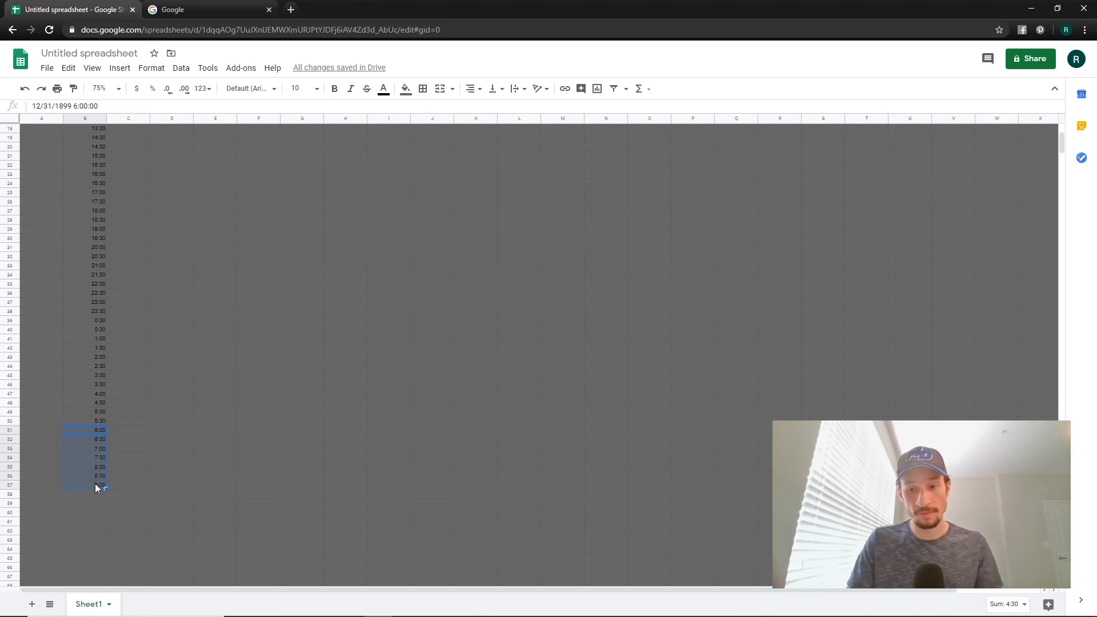
{"action": "key", "text": "Delete"}
{"action": "scroll", "coordinate": [214, 314], "scroll_direction": "up", "scroll_amount": 4}
{"action": "scroll", "coordinate": [208, 314], "scroll_direction": "up", "scroll_amount": 3}
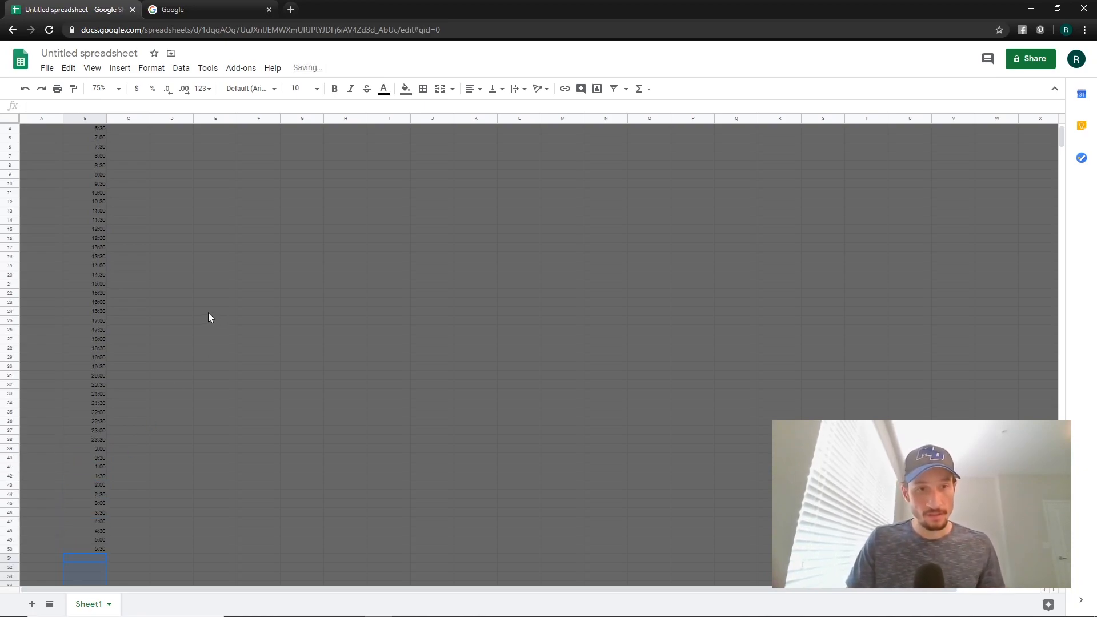
{"action": "left_click", "coordinate": [388, 348]}
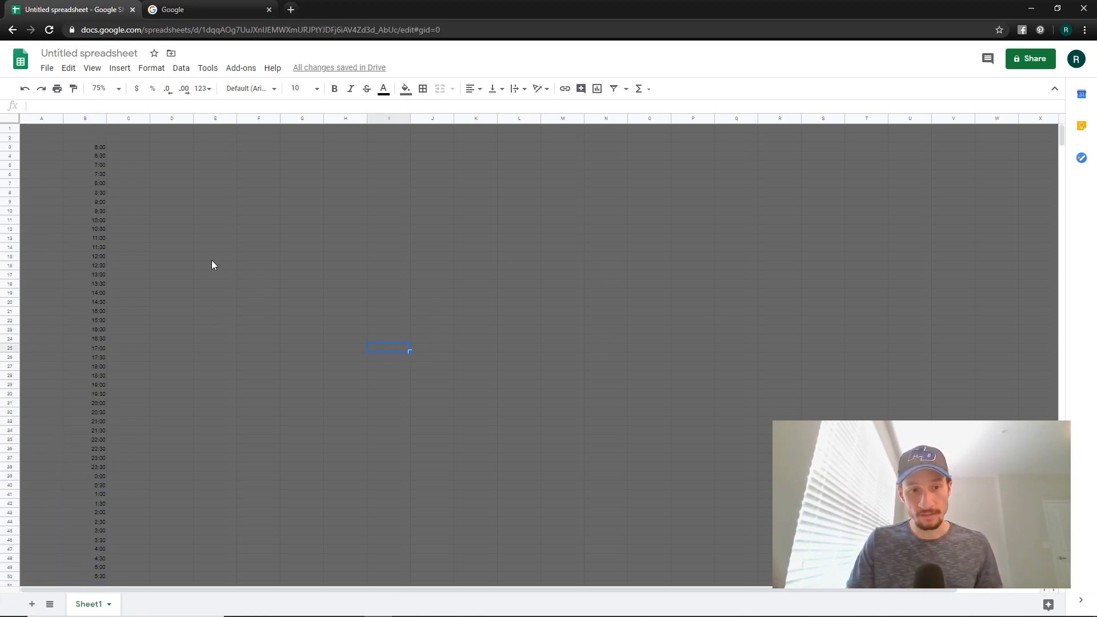
- Make the times in B3:B50 bold and center them horizontally
{"action": "left_click", "coordinate": [89, 147]}
{"action": "left_click_drag", "start_coordinate": [87, 160], "coordinate": [87, 575]}
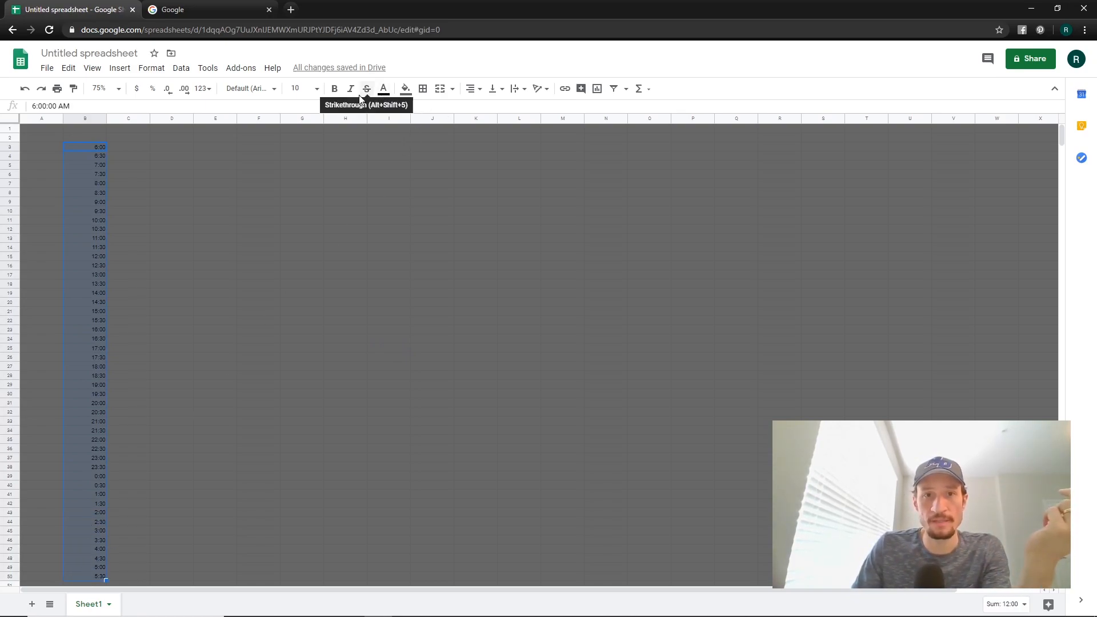
{"action": "left_click", "coordinate": [335, 90]}
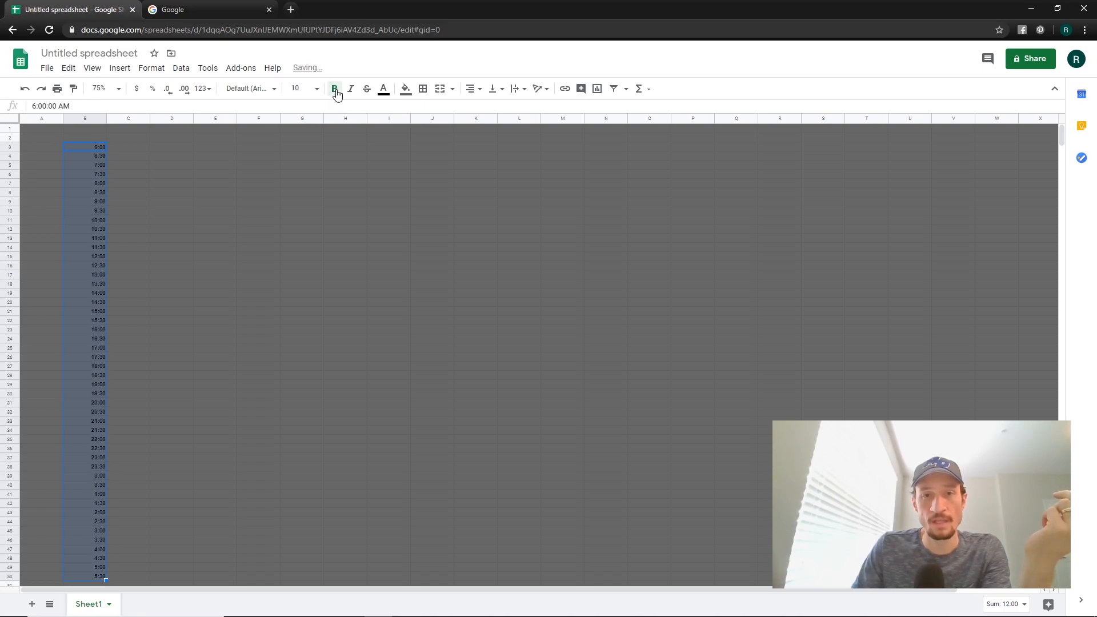
{"action": "left_click", "coordinate": [467, 97]}
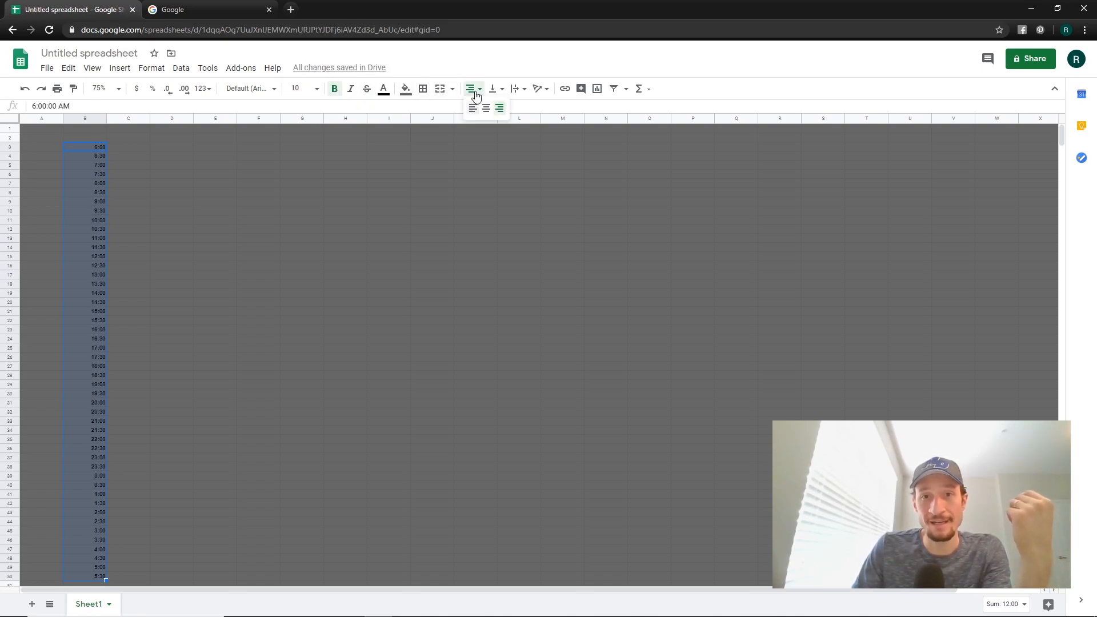
{"action": "left_click", "coordinate": [486, 107]}
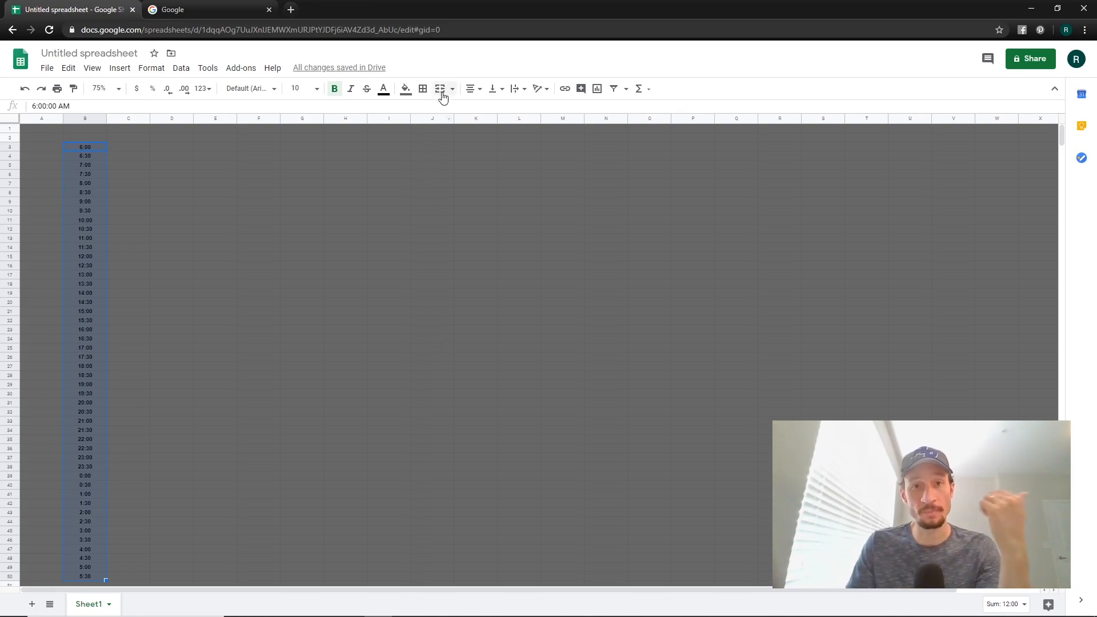
- Apply all borders to the time cells B3:B50 and fill them with a lighter gray
{"action": "left_click", "coordinate": [423, 89]}
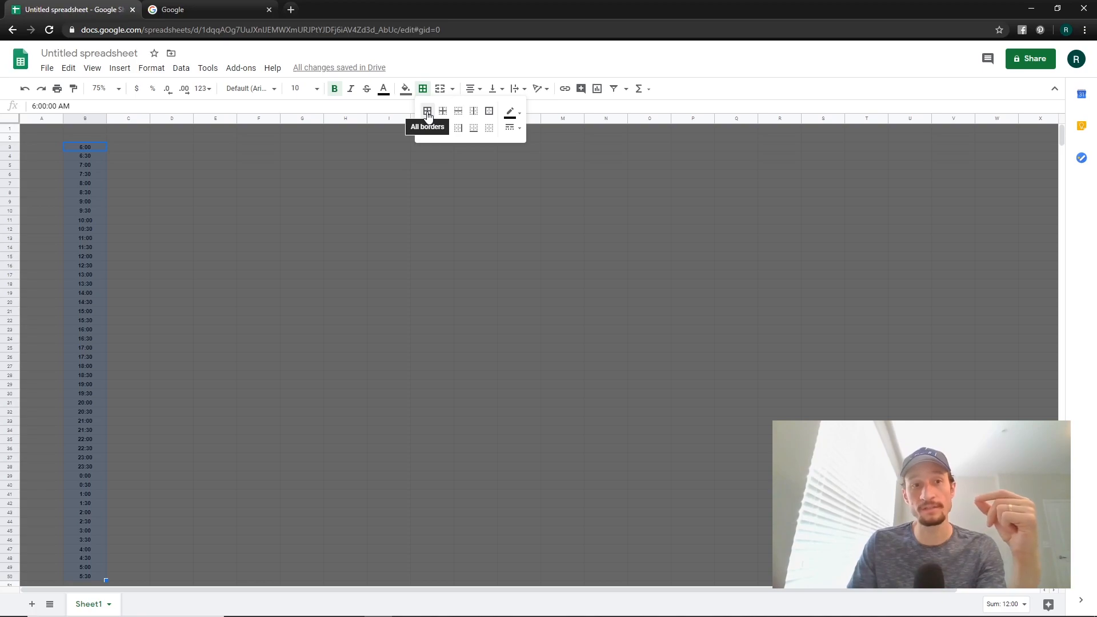
{"action": "left_click", "coordinate": [428, 112]}
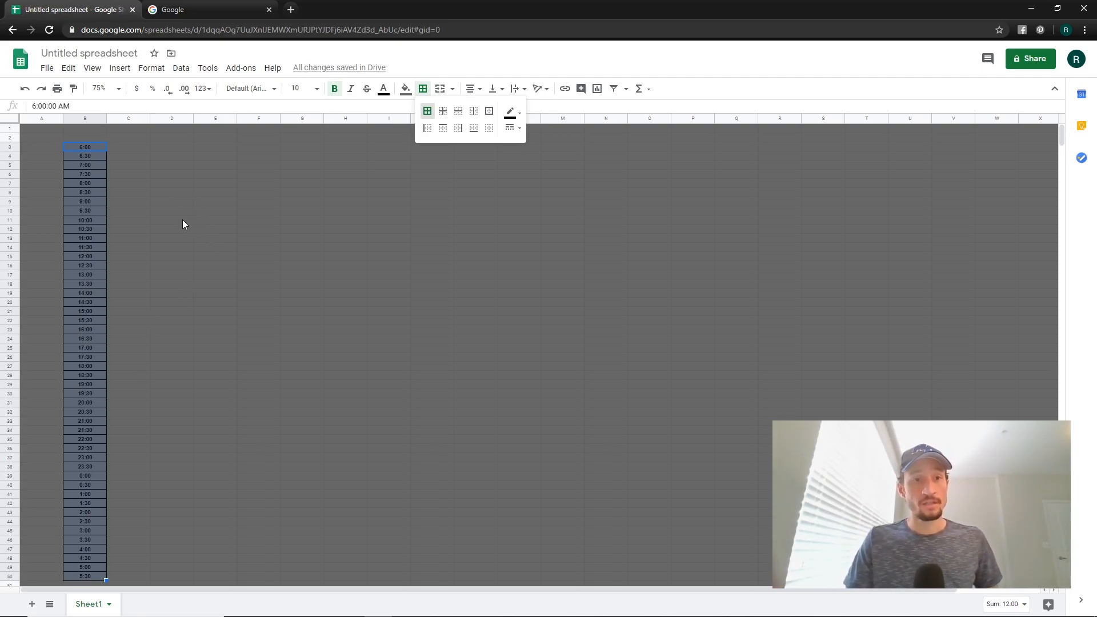
{"action": "left_click", "coordinate": [405, 89]}
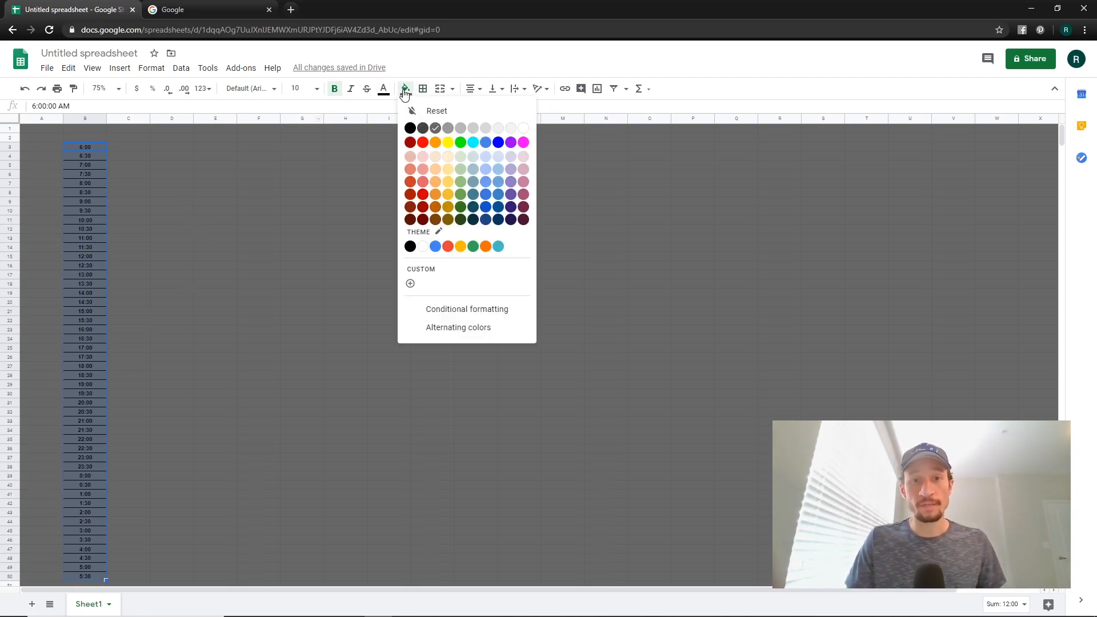
{"action": "left_click", "coordinate": [435, 127]}
{"action": "left_click", "coordinate": [303, 176]}
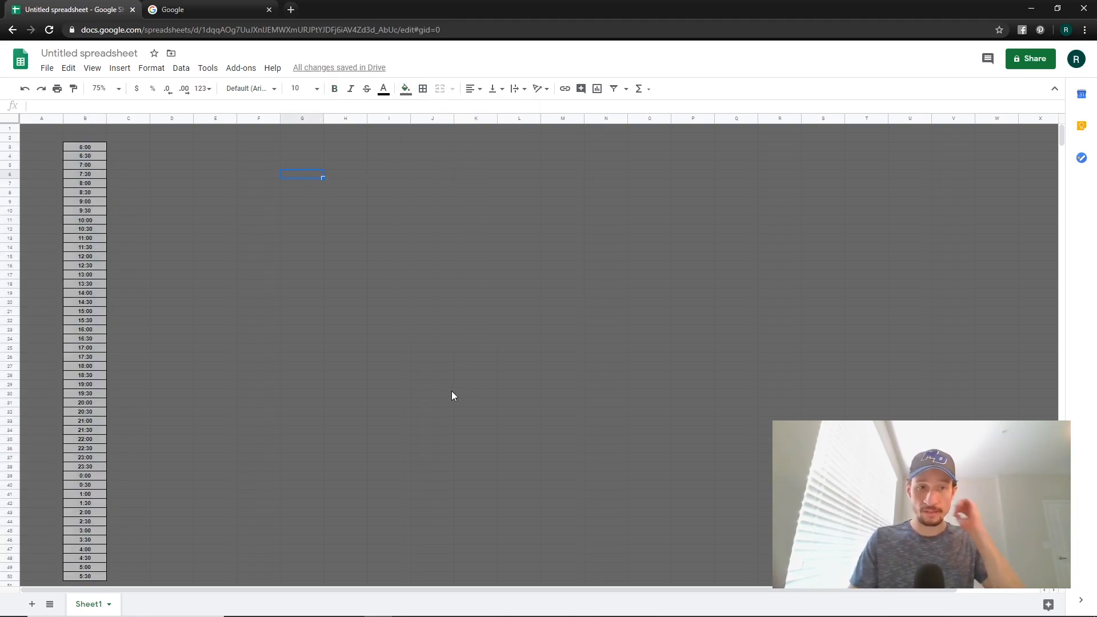
- Enter Monday in C2 and Tuesday in D2, and extend the weekday series across row 2 to Sunday in I2
{"action": "left_click", "coordinate": [131, 131]}
{"action": "left_click", "coordinate": [133, 140]}
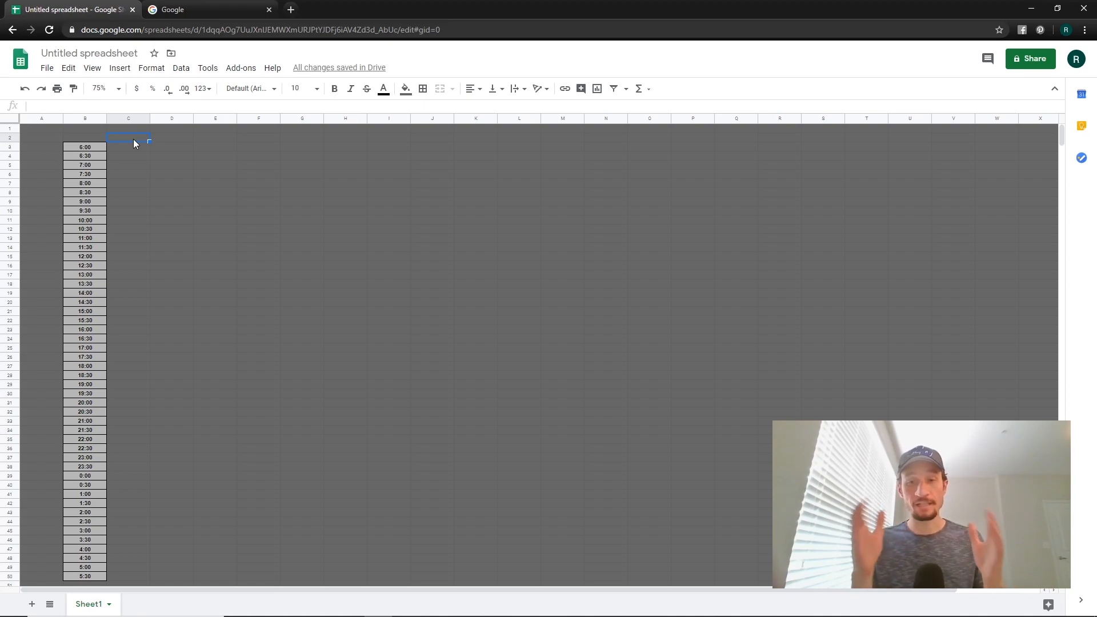
{"action": "type", "text": "Monday"}
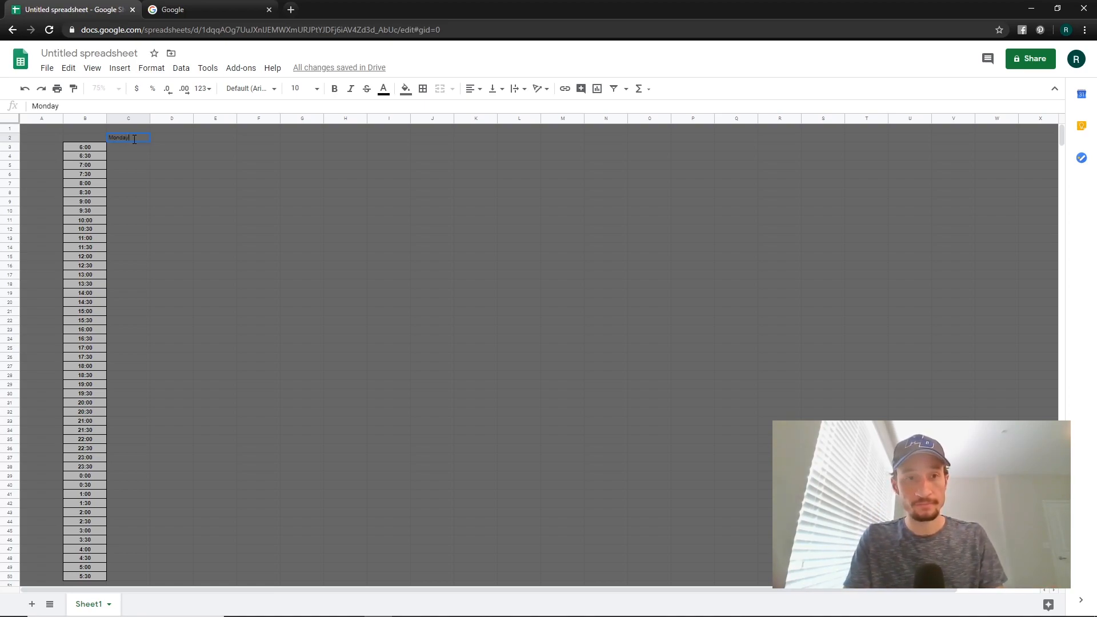
{"action": "key", "text": "Tab"}
{"action": "type", "text": "T"}
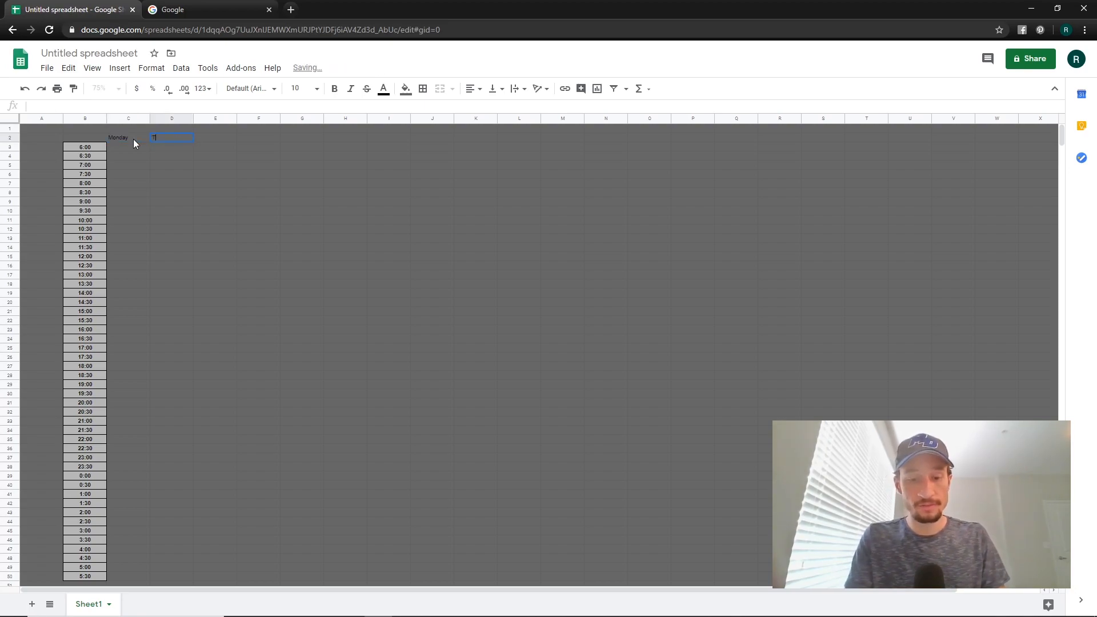
{"action": "type", "text": "uesday"}
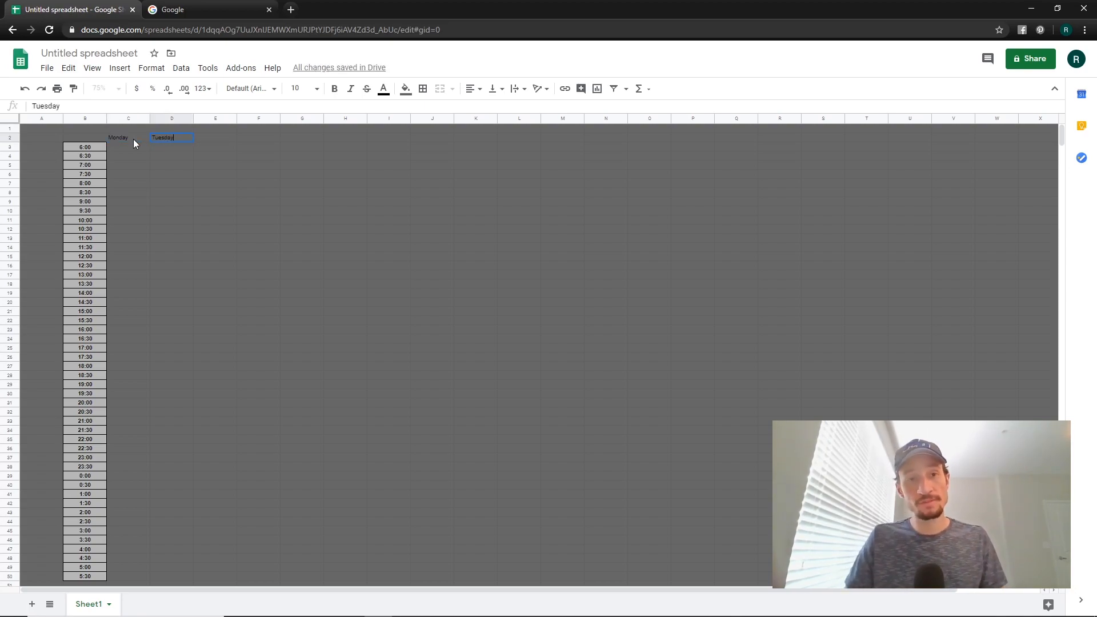
{"action": "key", "text": "Return"}
{"action": "left_click_drag", "start_coordinate": [135, 138], "coordinate": [158, 138]}
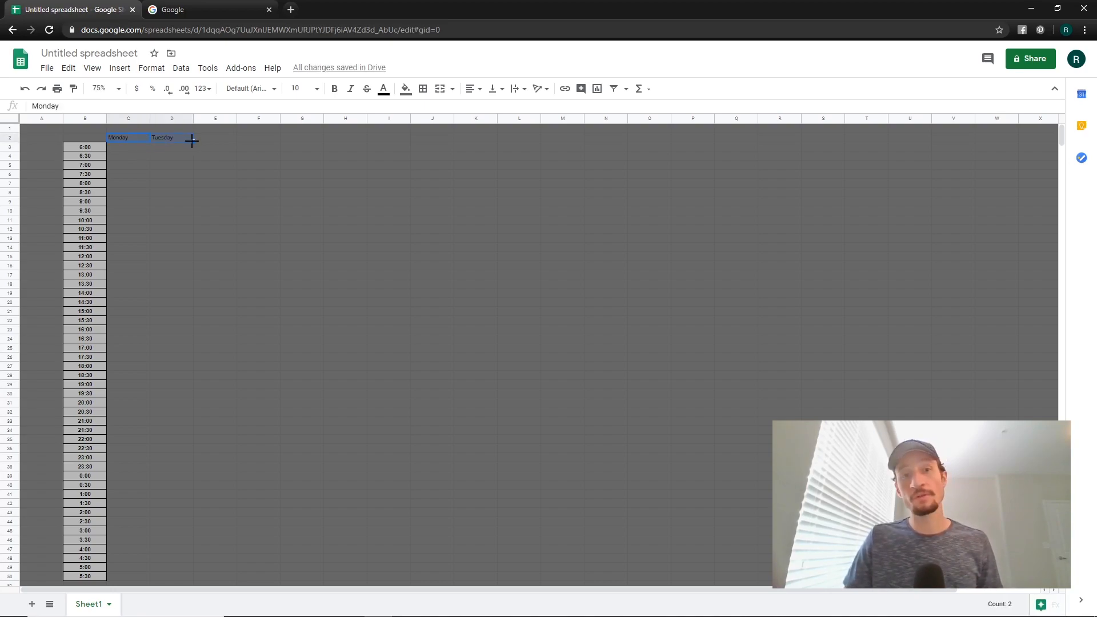
{"action": "left_click_drag", "start_coordinate": [192, 140], "coordinate": [372, 141]}
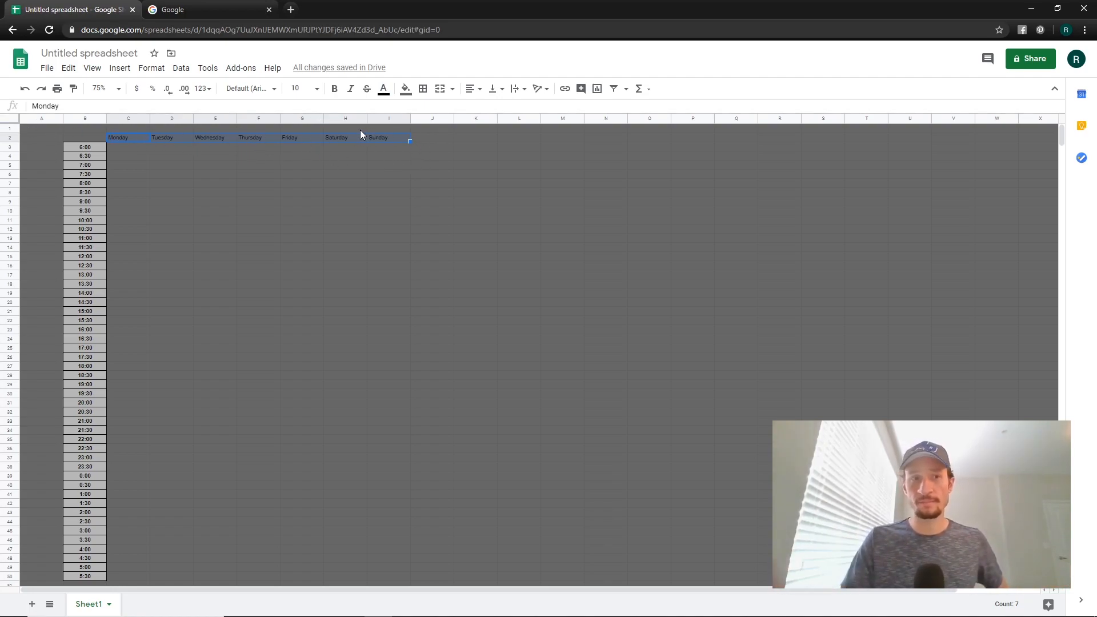
- Fill the weekday headers C2:I2 with light gray and apply all borders to them
{"action": "left_click", "coordinate": [405, 88]}
{"action": "left_click", "coordinate": [472, 129]}
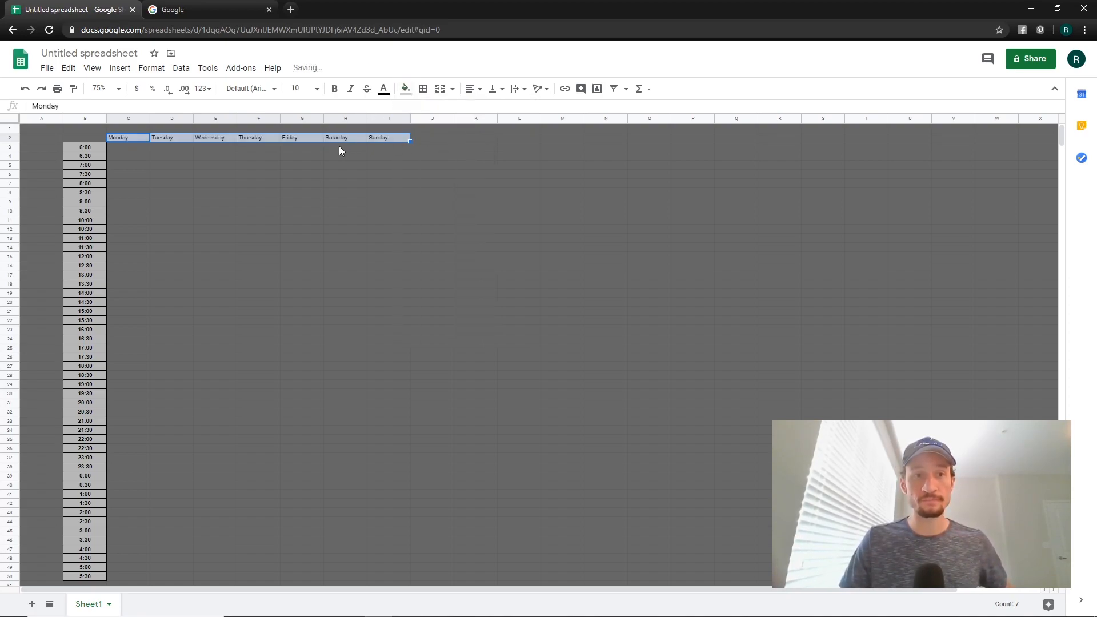
{"action": "left_click", "coordinate": [424, 89]}
{"action": "left_click", "coordinate": [427, 112]}
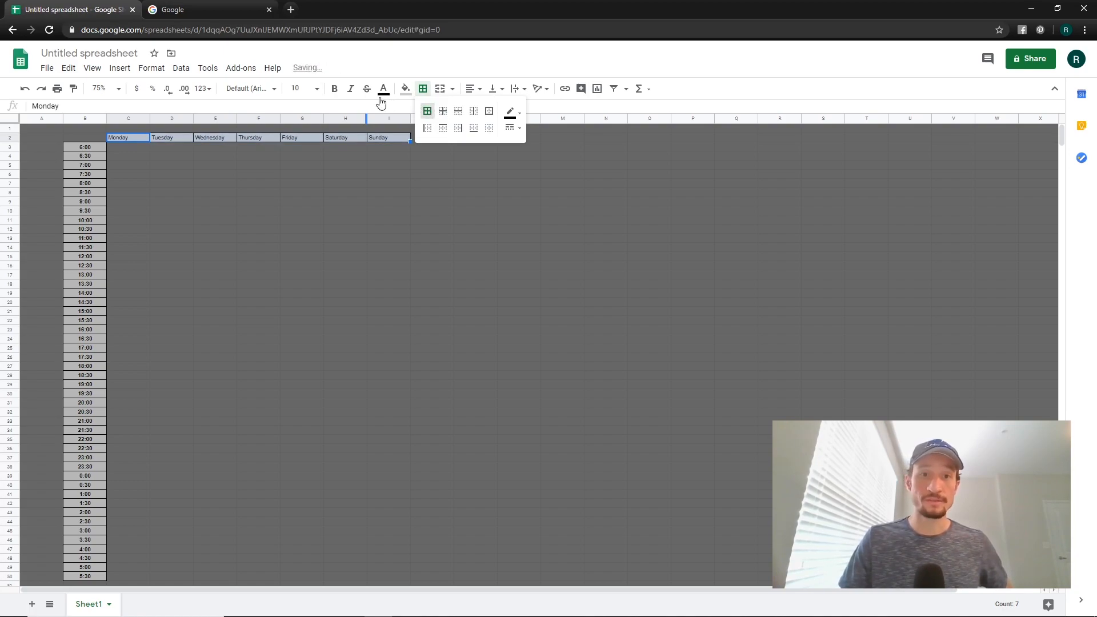
- Make the weekday headers in C2:I2 bold and center them horizontally
{"action": "left_click", "coordinate": [335, 90]}
{"action": "left_click", "coordinate": [472, 89]}
{"action": "left_click", "coordinate": [485, 111]}
{"action": "left_click", "coordinate": [292, 165]}
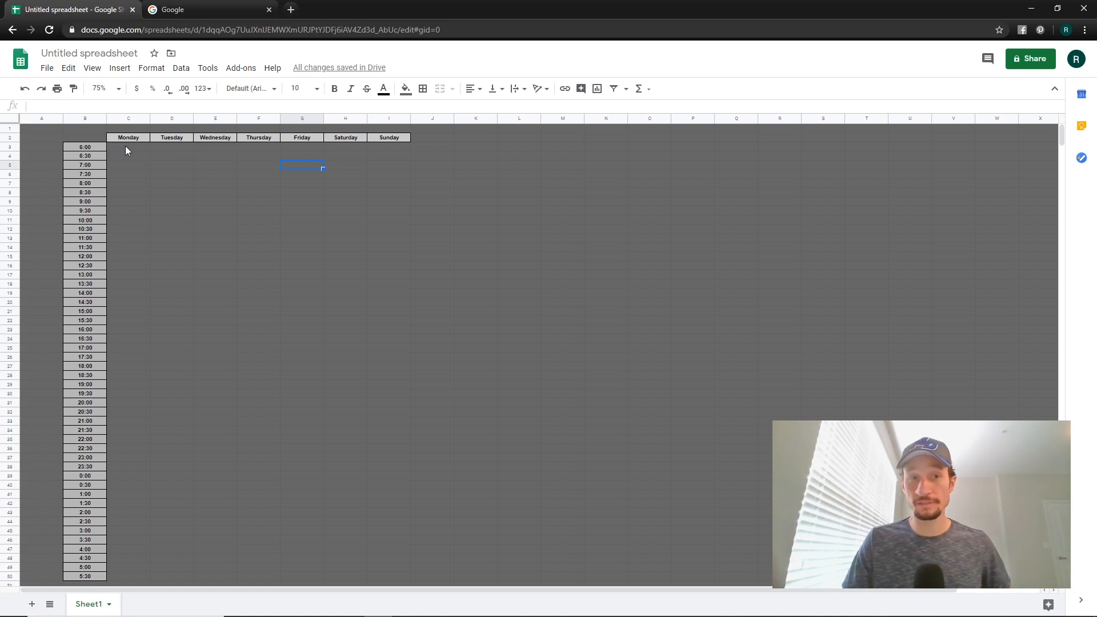
- Apply all borders and an outer border to the empty schedule grid C3:I50
{"action": "left_click_drag", "start_coordinate": [125, 146], "coordinate": [388, 571]}
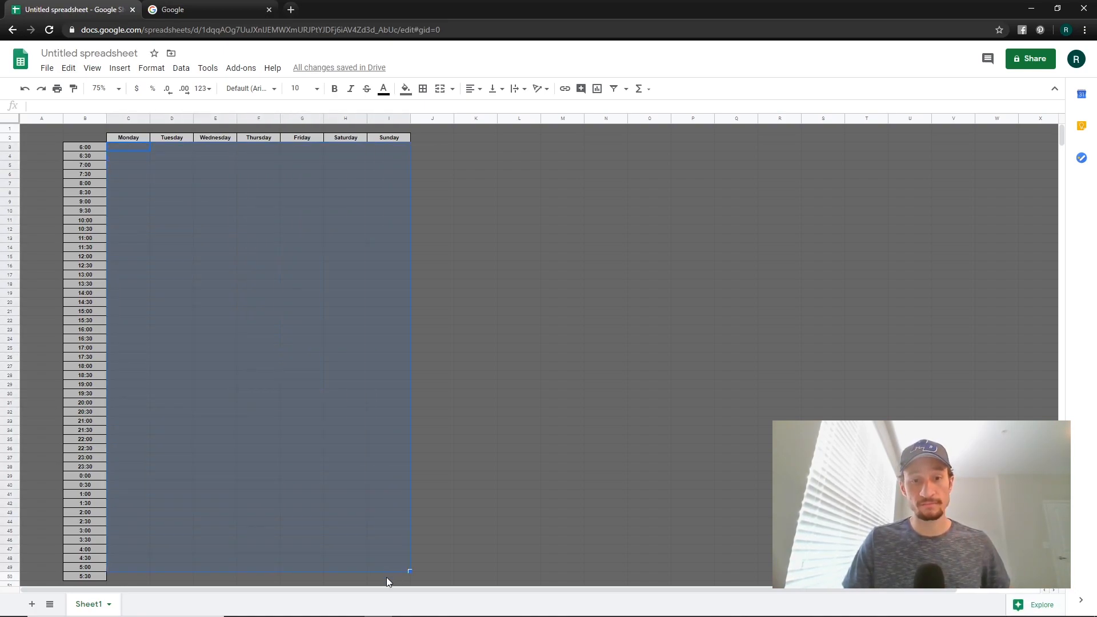
{"action": "left_click_drag", "start_coordinate": [403, 575], "coordinate": [179, 574]}
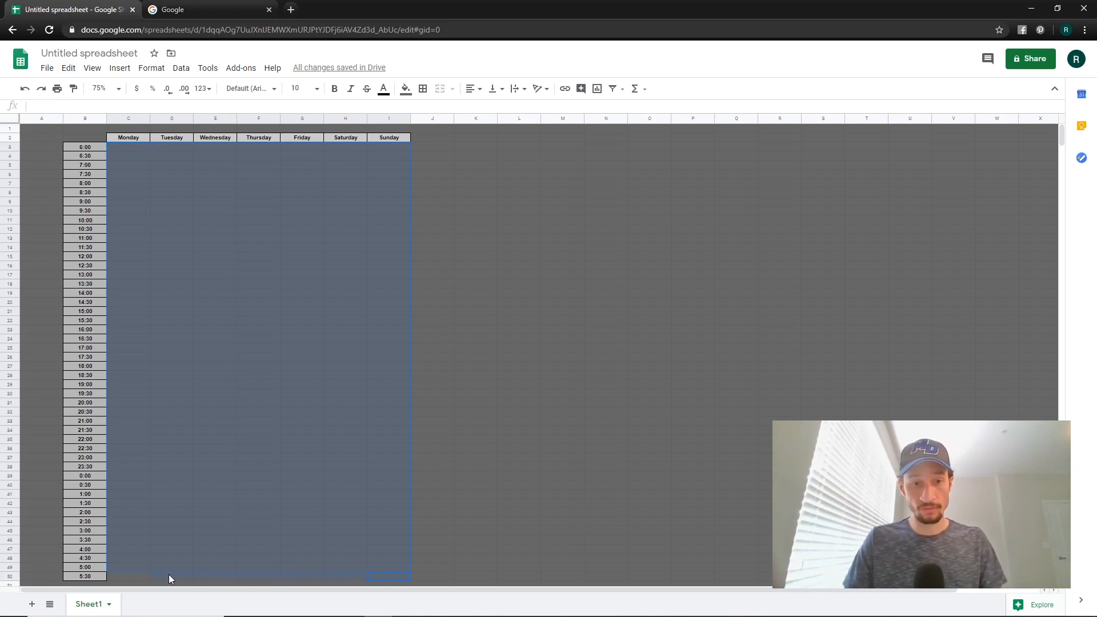
{"action": "left_click_drag", "start_coordinate": [113, 577], "coordinate": [114, 576]}
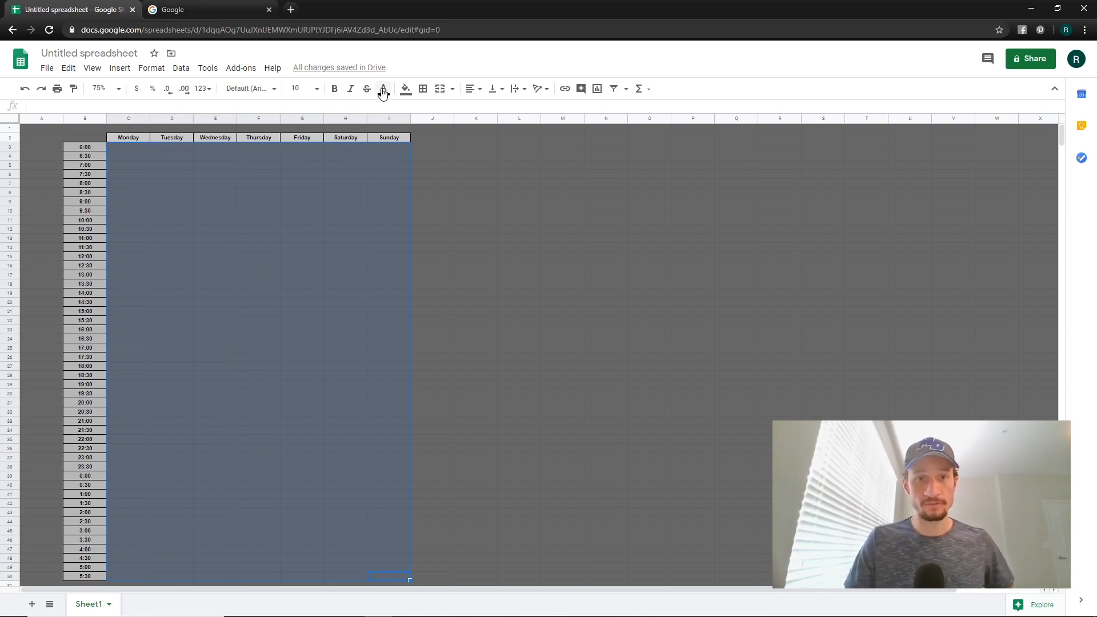
{"action": "left_click", "coordinate": [423, 88]}
{"action": "left_click", "coordinate": [427, 111]}
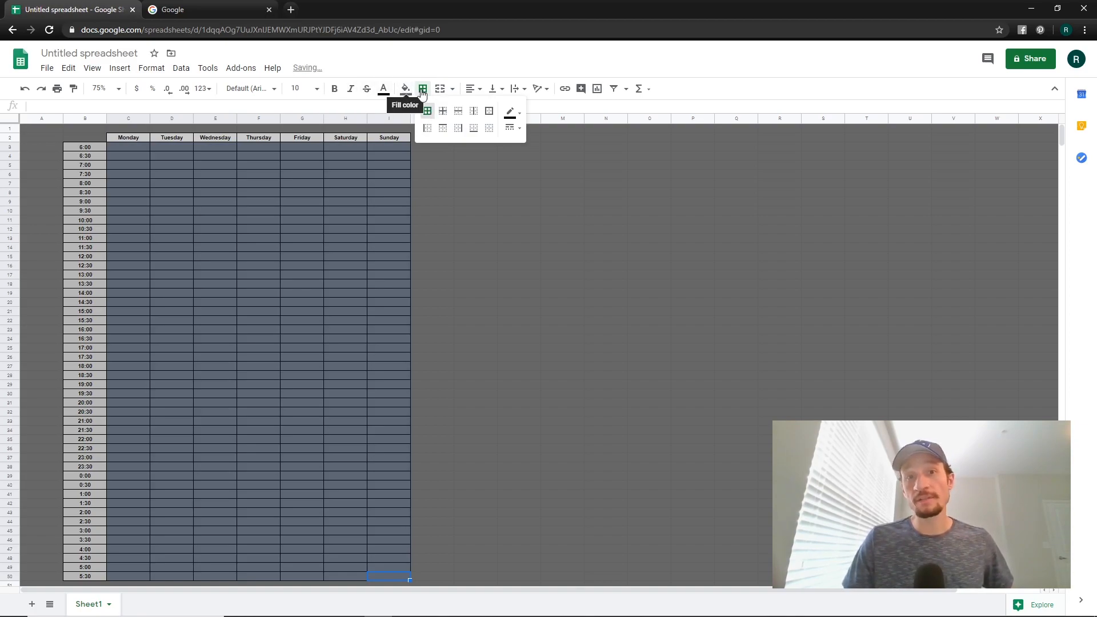
{"action": "left_click", "coordinate": [489, 111]}
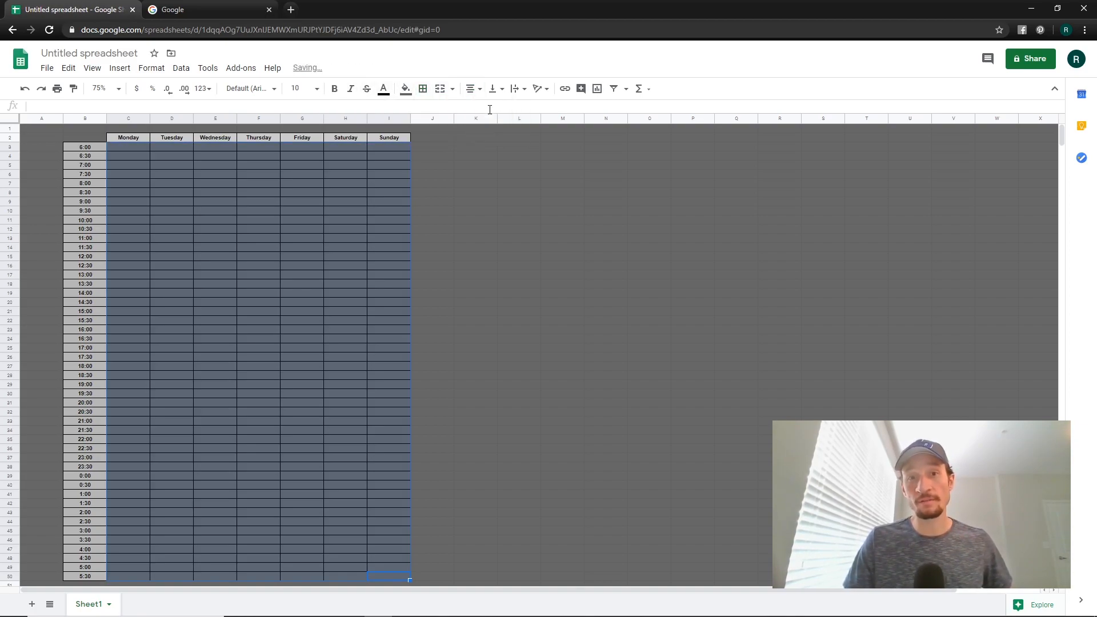
- Fill the schedule grid C3:I50 with a very light gray
{"action": "left_click", "coordinate": [405, 89]}
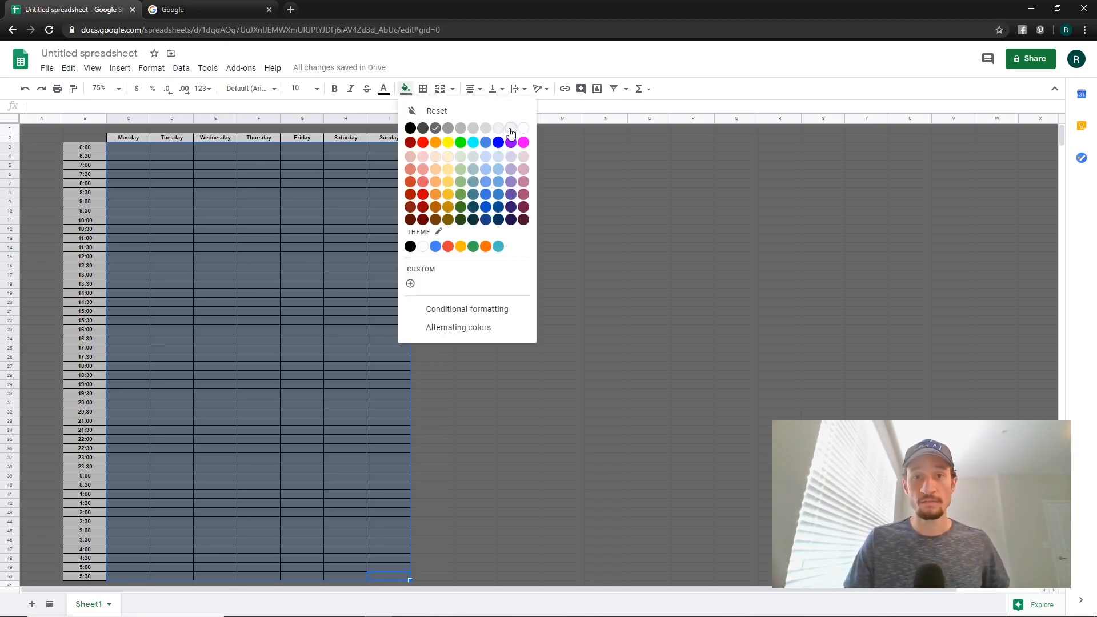
{"action": "left_click", "coordinate": [510, 130]}
{"action": "left_click", "coordinate": [494, 267]}
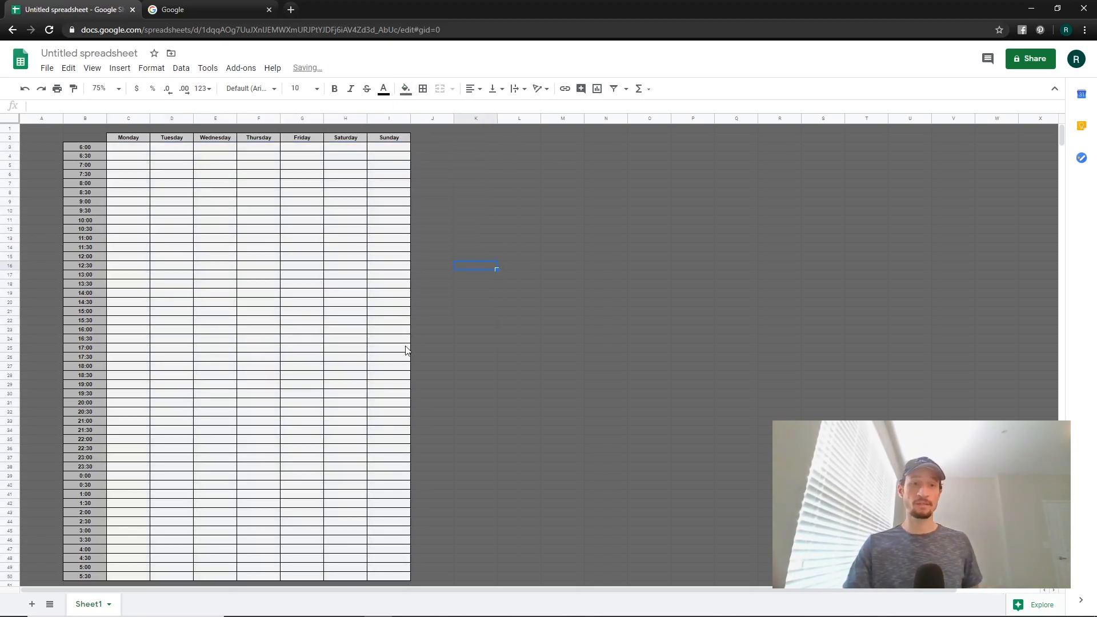
- Try placeholder text in cells K20 and H22, and undo both entries
{"action": "left_click", "coordinate": [472, 306]}
{"action": "type", "text": "ffgsgsf"}
{"action": "key", "text": "Return"}
{"action": "left_click", "coordinate": [341, 320]}
{"action": "type", "text": "sdssd"}
{"action": "key", "text": "Return"}
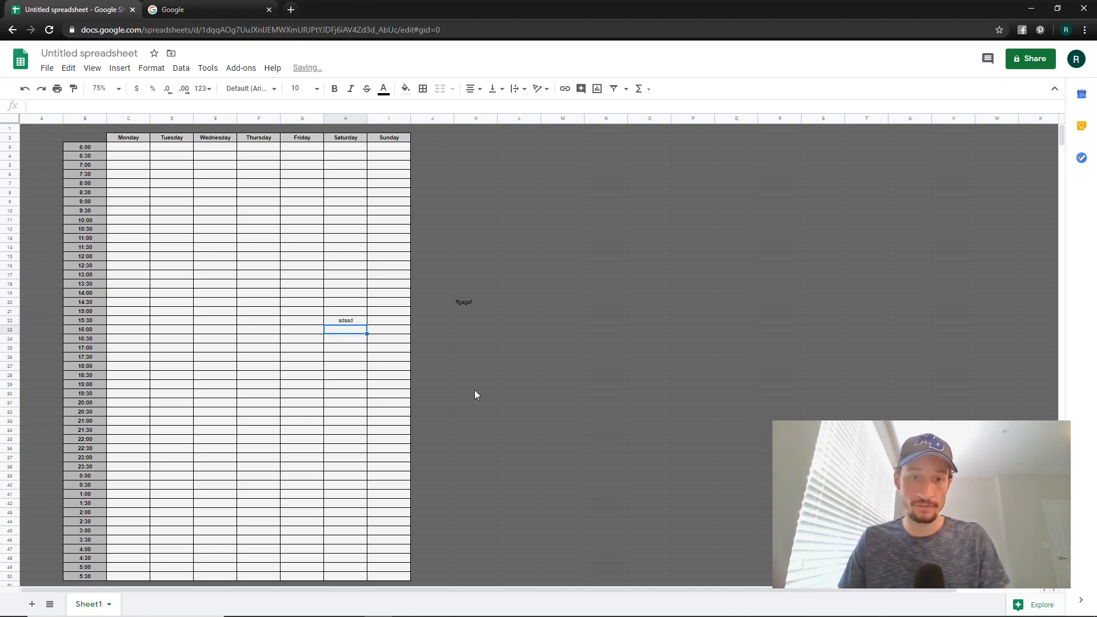
{"action": "key", "text": "ctrl+z"}
{"action": "key", "text": "ctrl+z"}
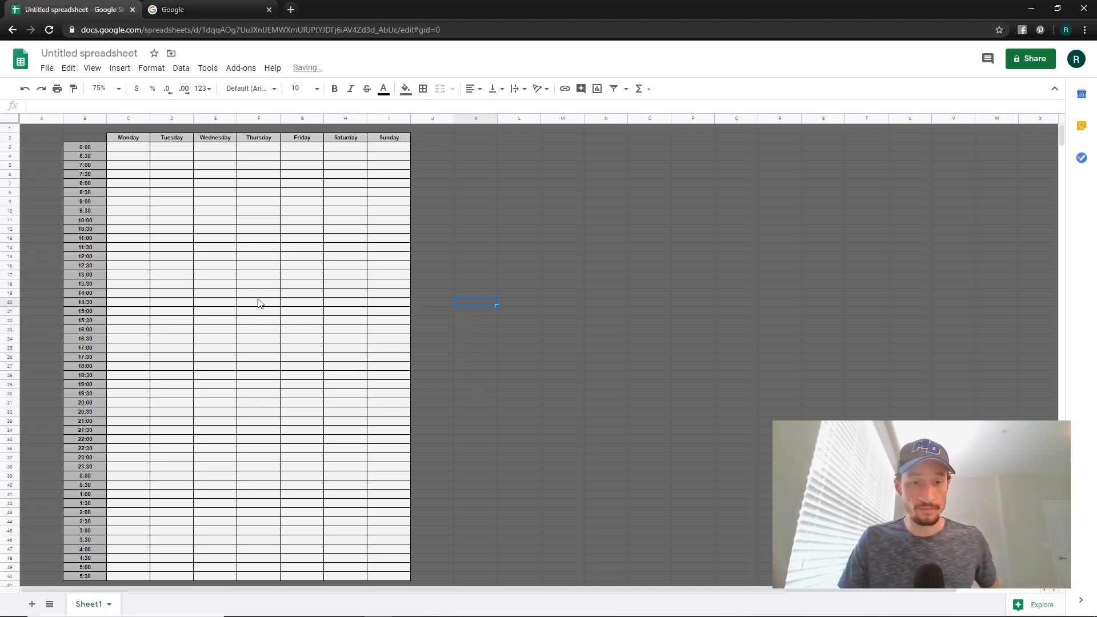
{"action": "left_click", "coordinate": [525, 211]}
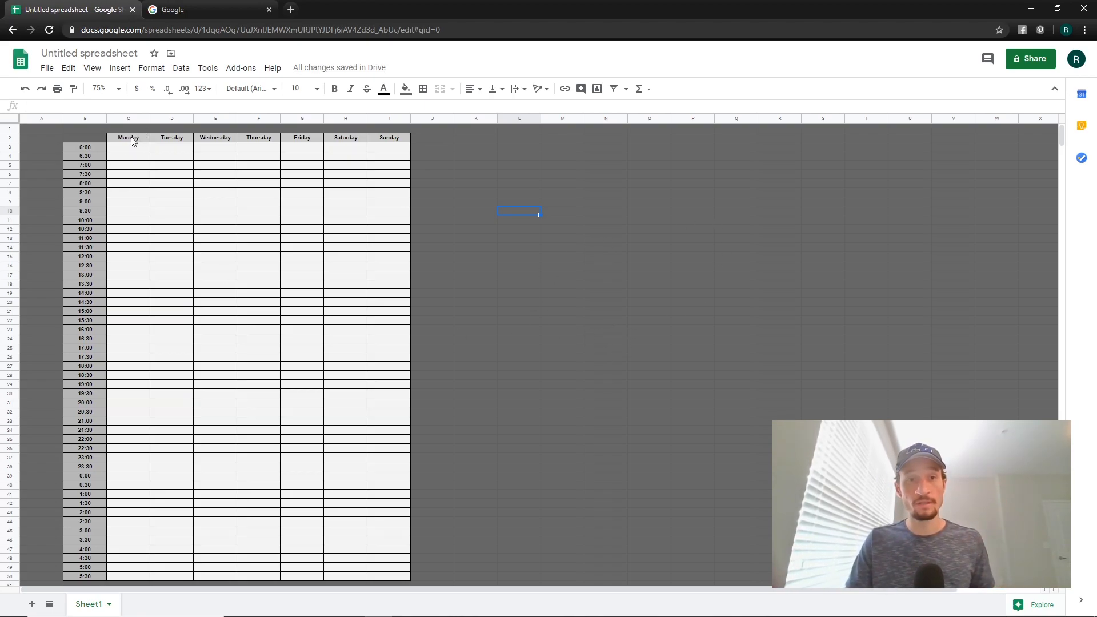
- Copy the weekday headers from C2:I2 into row 2 starting at cell L2
{"action": "left_click_drag", "start_coordinate": [131, 141], "coordinate": [386, 142]}
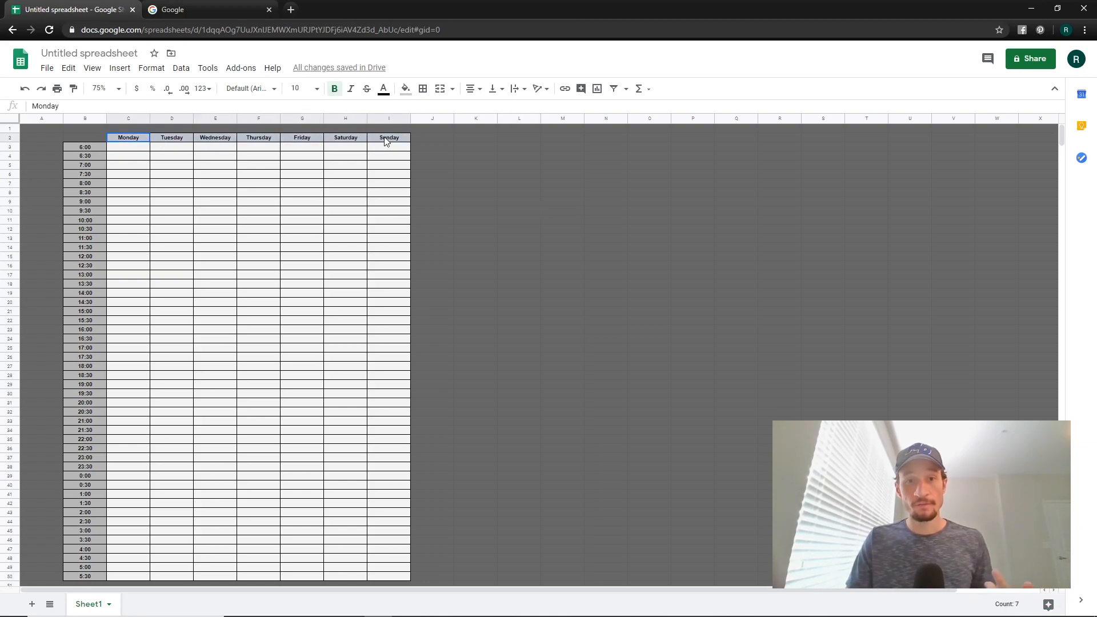
{"action": "key", "text": "ctrl+c"}
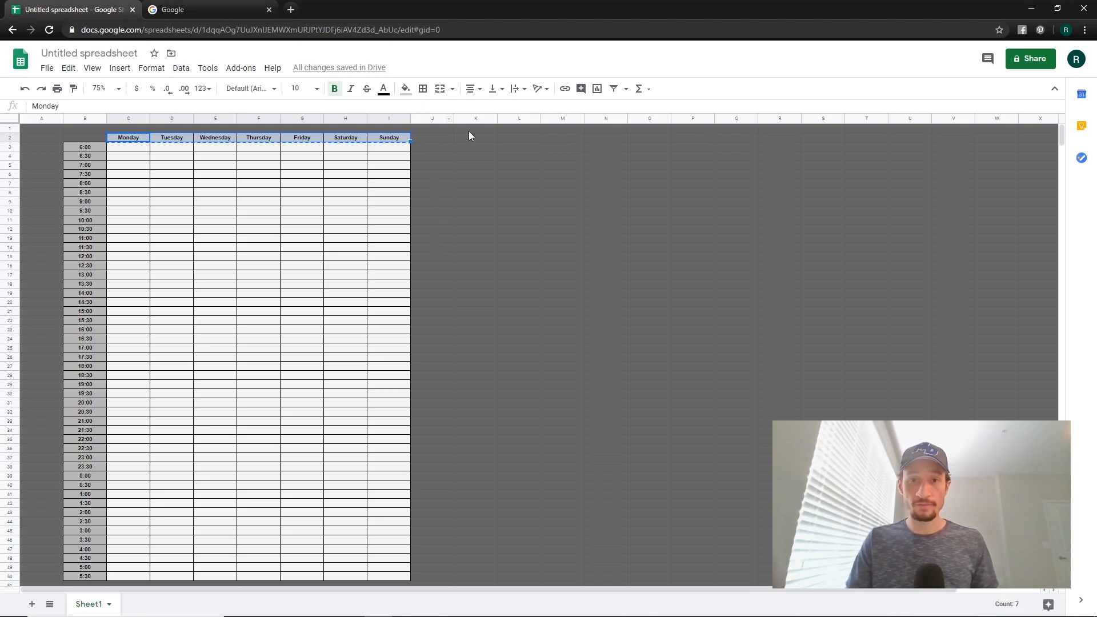
{"action": "left_click", "coordinate": [522, 139]}
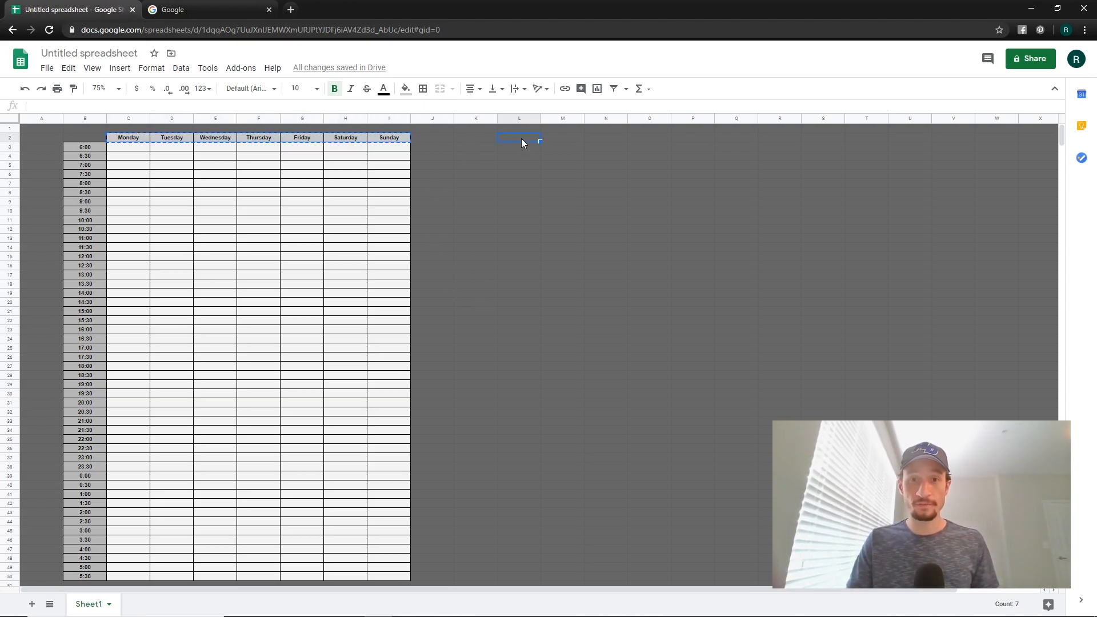
{"action": "key", "text": "ctrl+v"}
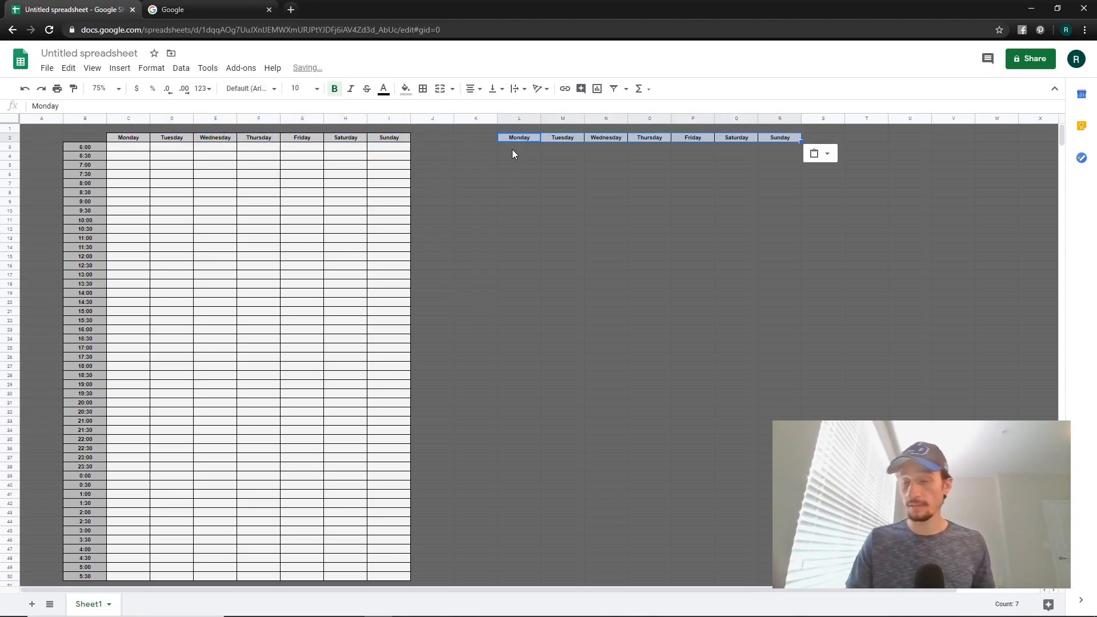
- Enter the activities Descanso, Trabalho, Alimentação and Estudos in cells K3 to K6
{"action": "left_click_drag", "start_coordinate": [476, 143], "coordinate": [478, 280]}
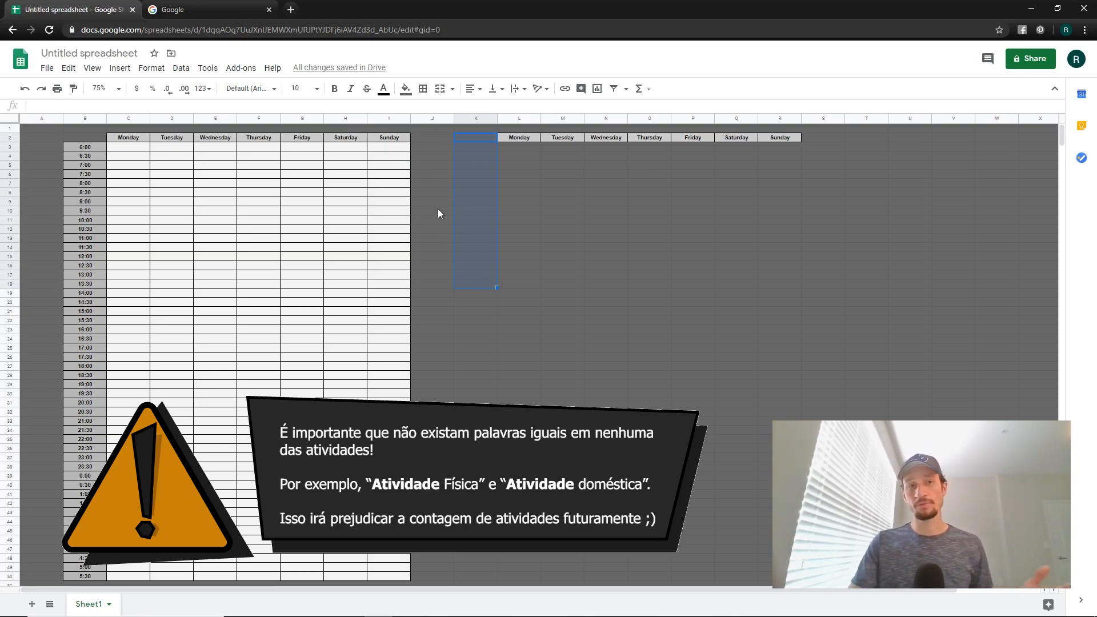
{"action": "left_click", "coordinate": [478, 148]}
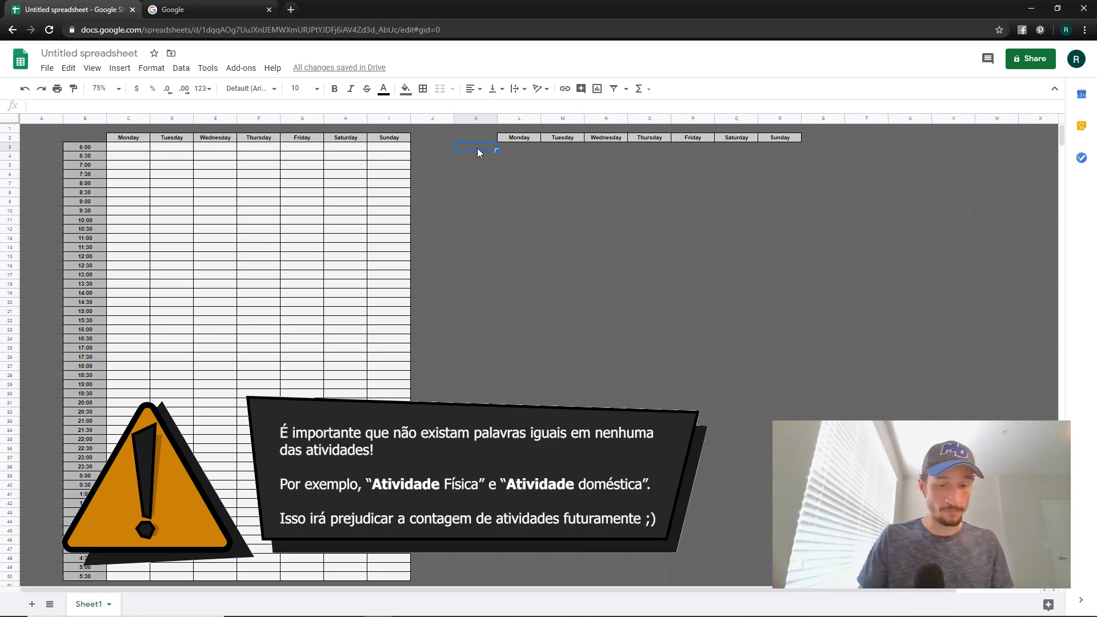
{"action": "type", "text": "Descanso"}
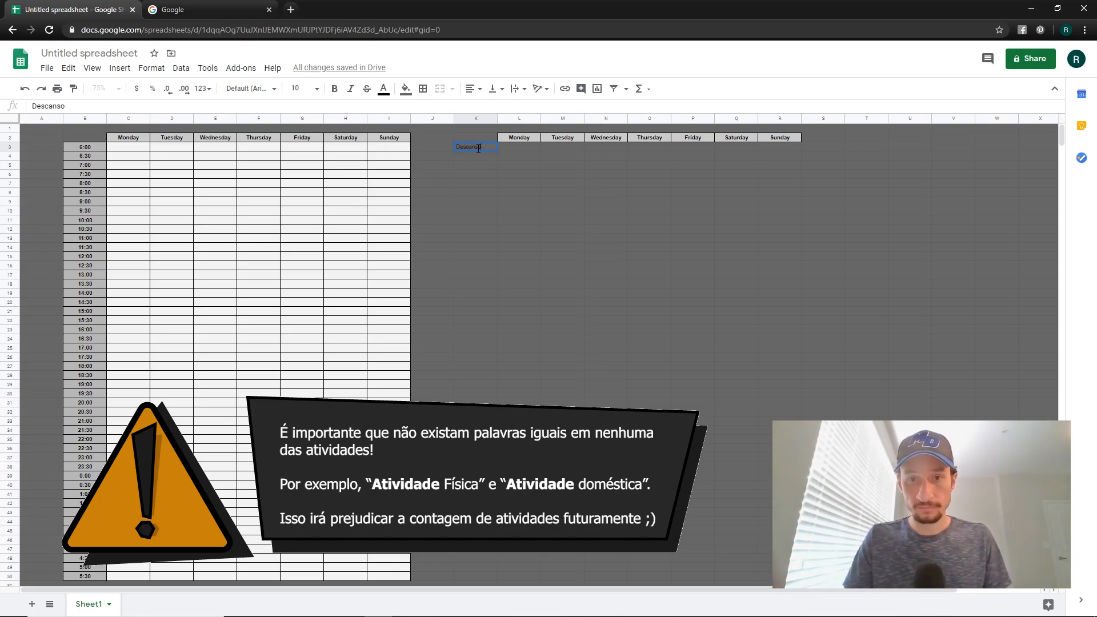
{"action": "key", "text": "Return"}
{"action": "type", "text": "Trabalho"}
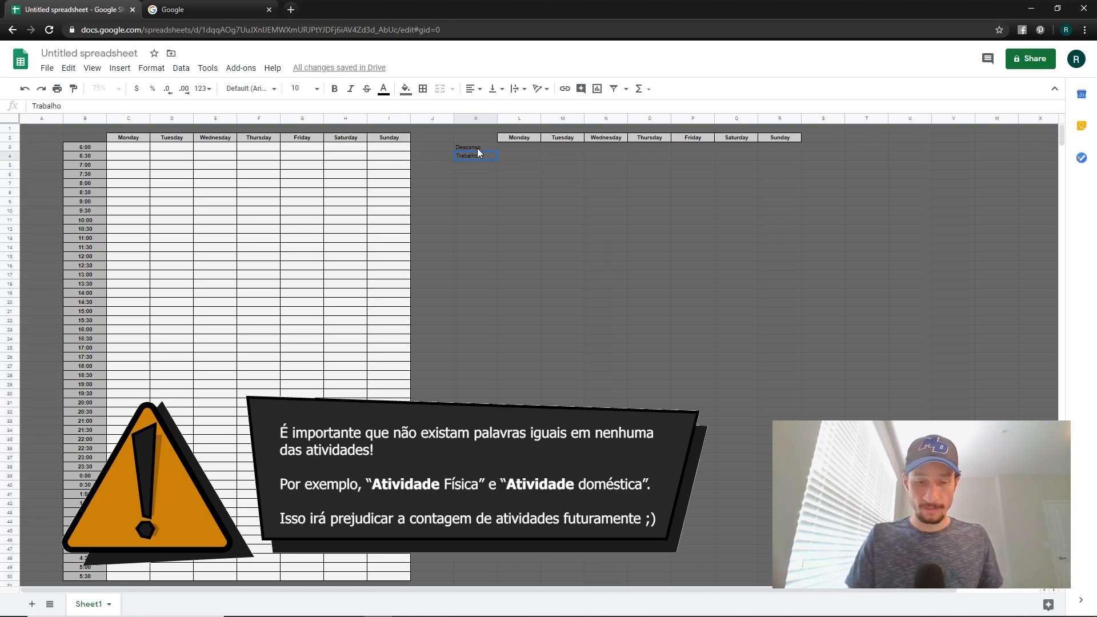
{"action": "key", "text": "Return"}
{"action": "type", "text": "Alimentação"}
{"action": "key", "text": "Return"}
{"action": "type", "text": "Estudos"}
{"action": "key", "text": "Return"}
- Continue the activity list with Atividade Física, Lazer, Família and Amigos in cells K7 to K10
{"action": "type", "text": "Atividade Física"}
{"action": "key", "text": "Return"}
{"action": "type", "text": "Lazer"}
{"action": "key", "text": "Return"}
{"action": "type", "text": "Família"}
{"action": "key", "text": "Return"}
{"action": "type", "text": "Amigos"}
{"action": "key", "text": "Return"}
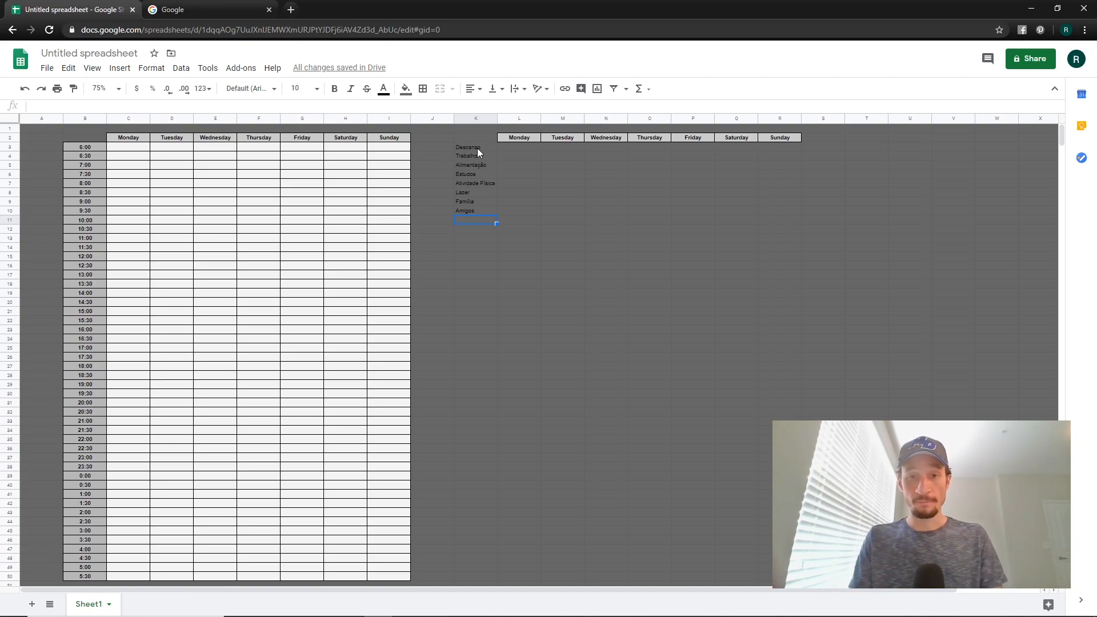
- Complete the activity list with Transporte, Banho and Tarefas domésticas in cells K11 to K13
{"action": "type", "text": "Tran"}
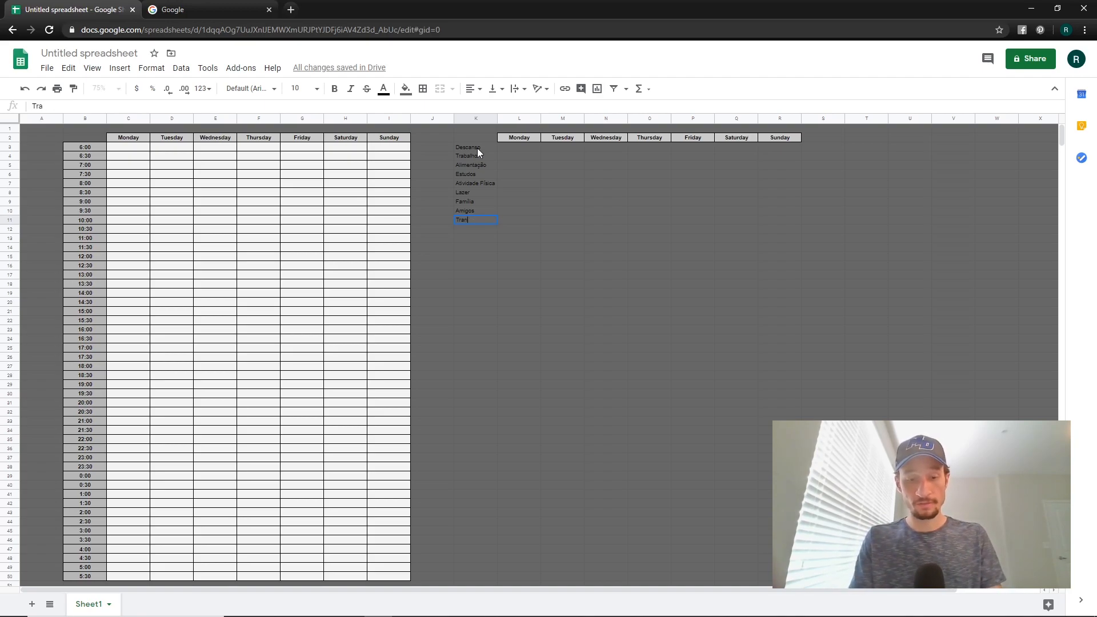
{"action": "type", "text": "sporte"}
{"action": "key", "text": "Return"}
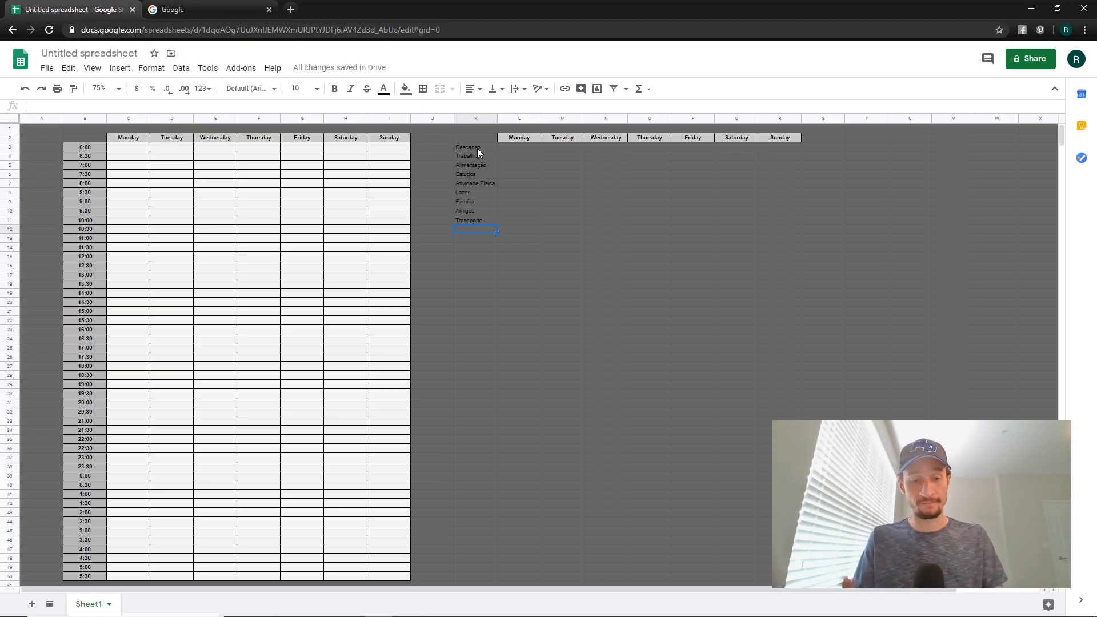
{"action": "type", "text": "Banho"}
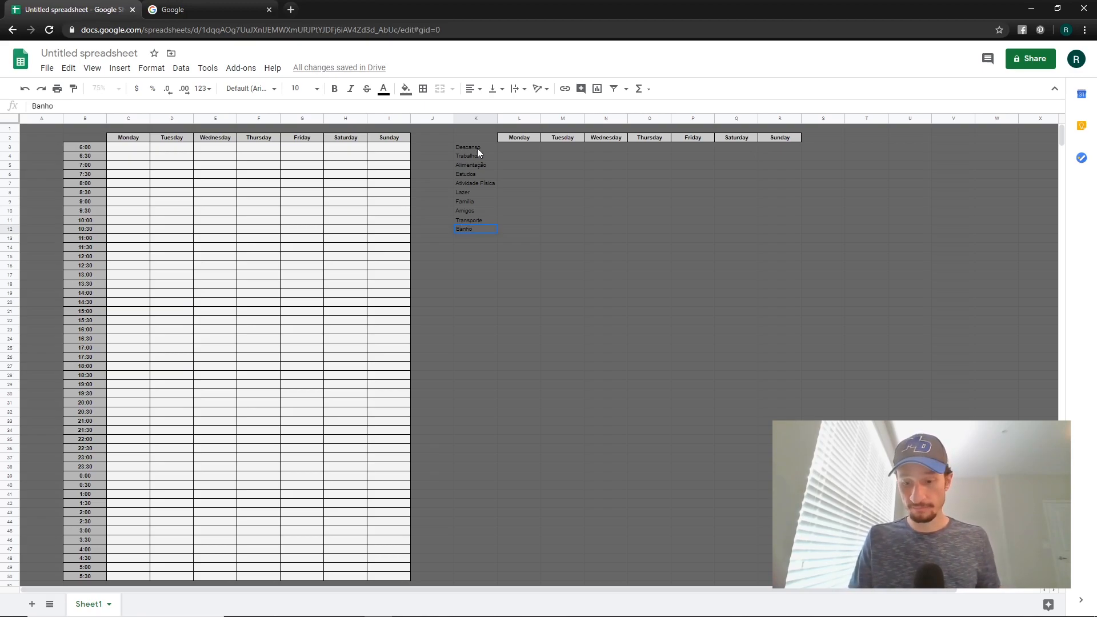
{"action": "key", "text": "Return"}
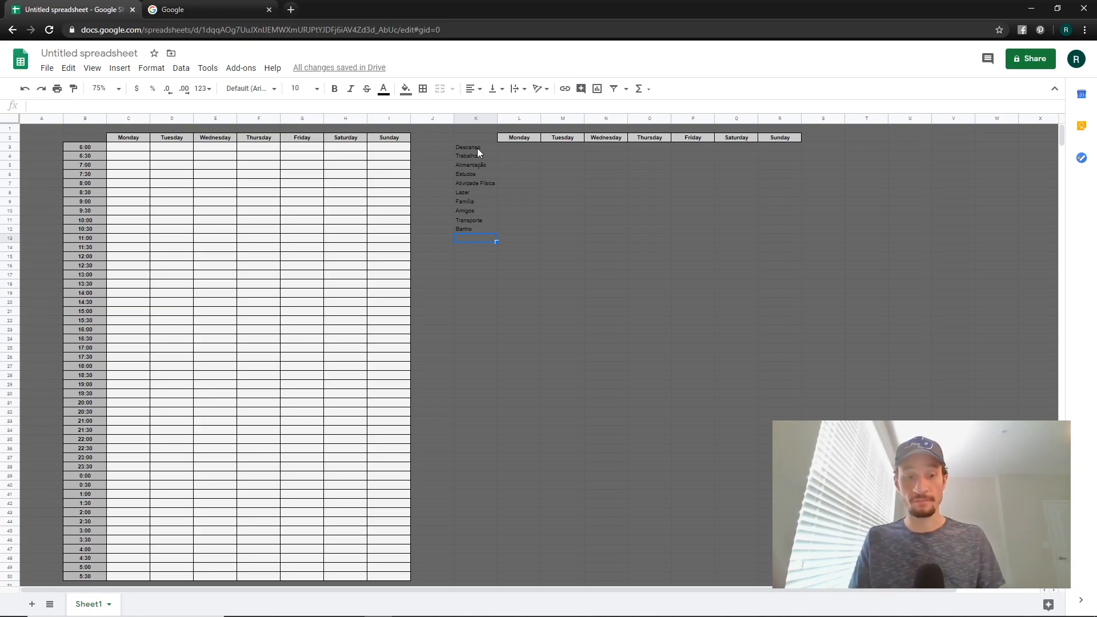
{"action": "type", "text": "Tarefas domésticas"}
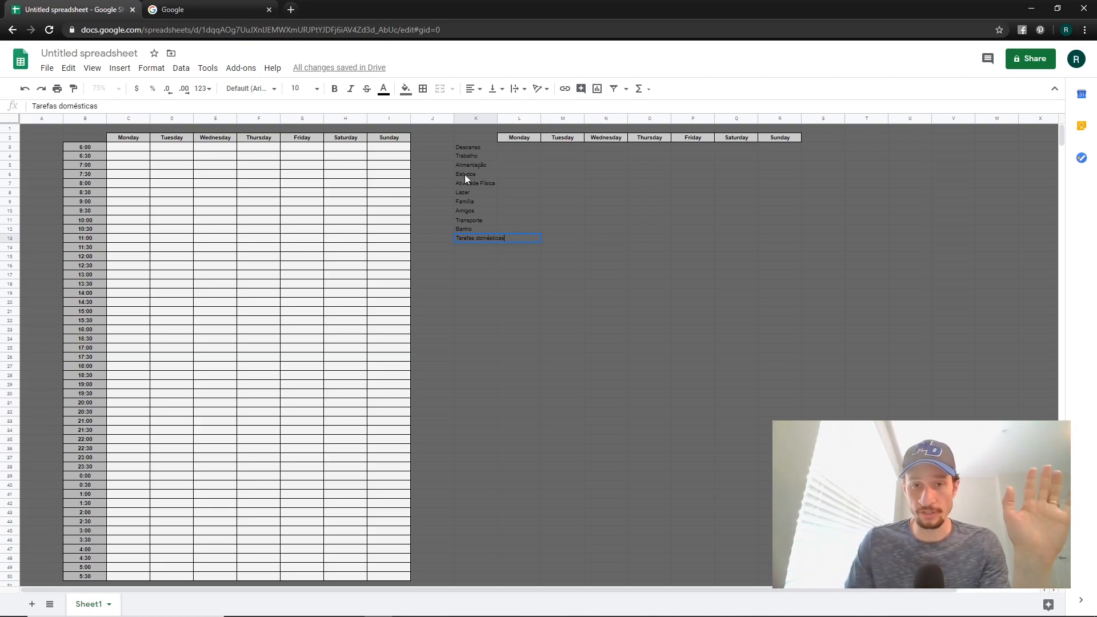
{"action": "key", "text": "Return"}
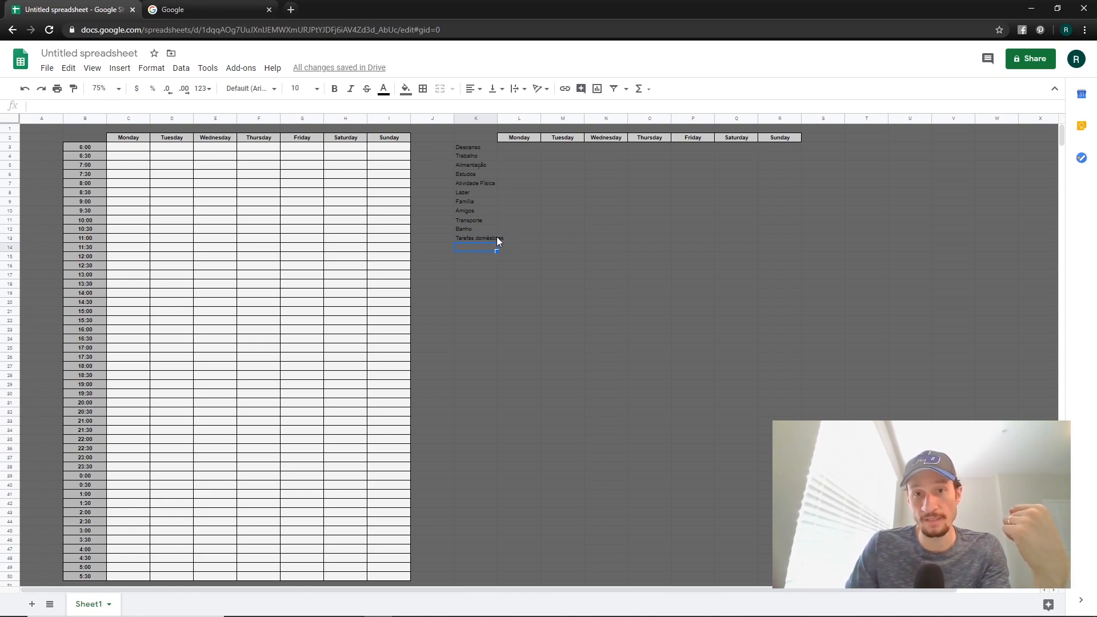
- Center the activity names in K3:K13 horizontally and make them bold
{"action": "left_click_drag", "start_coordinate": [485, 146], "coordinate": [483, 243]}
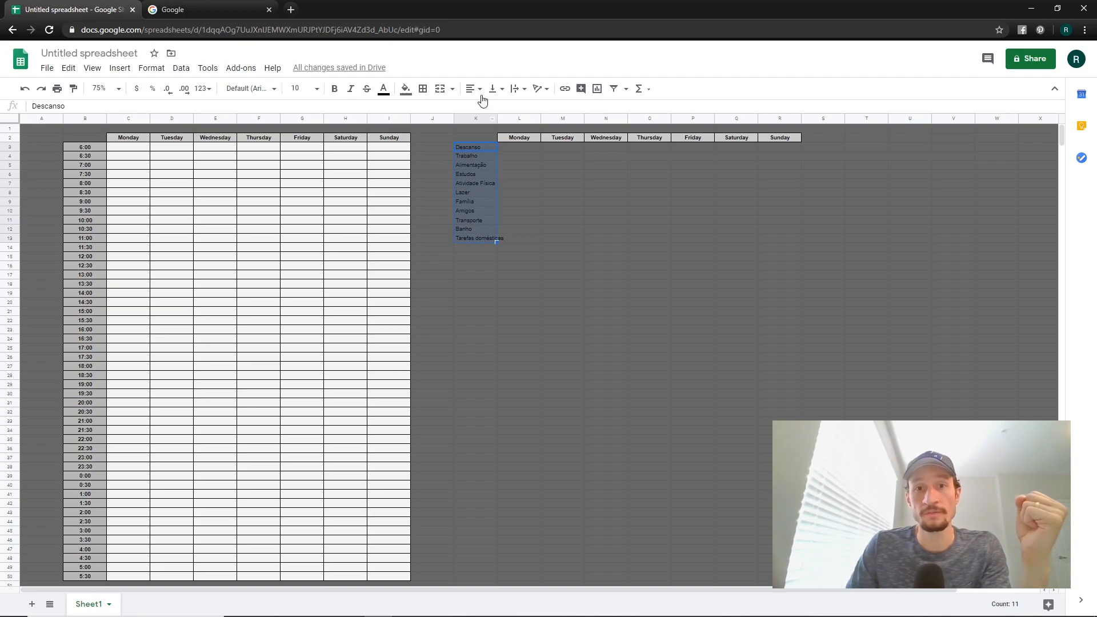
{"action": "left_click", "coordinate": [480, 89]}
{"action": "left_click", "coordinate": [485, 107]}
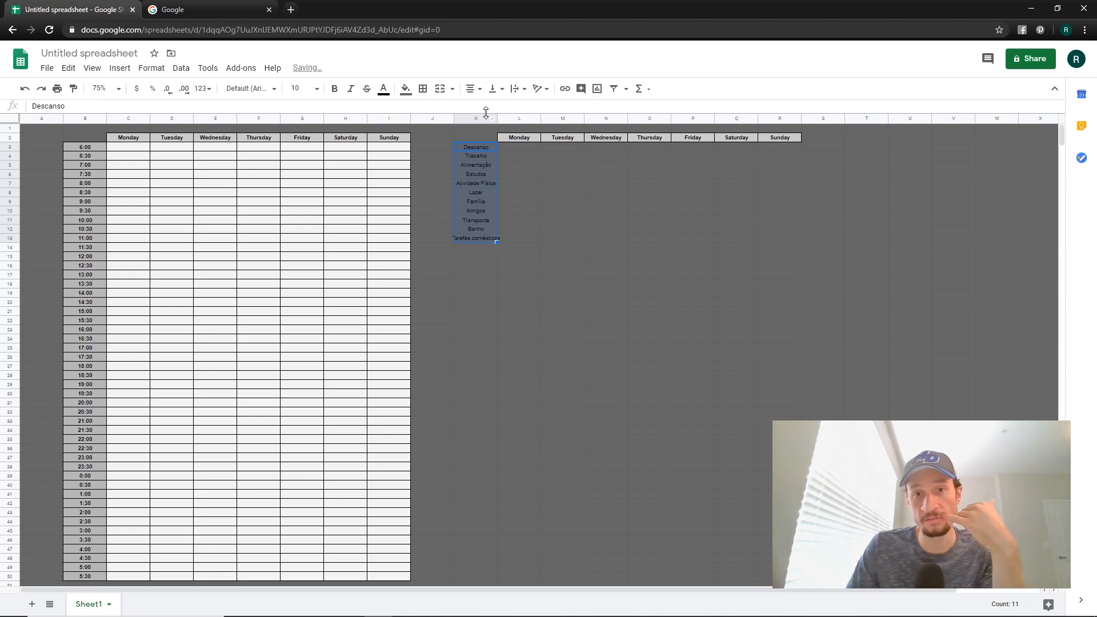
{"action": "left_click", "coordinate": [335, 89]}
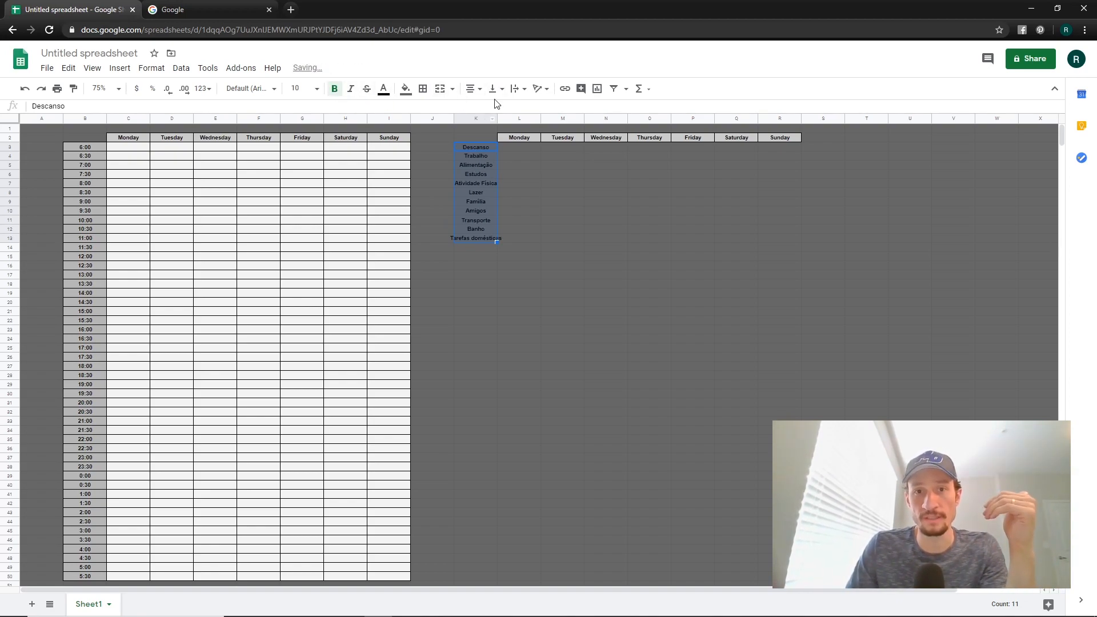
- Fill the activity names K3:K13 with dark gray 1 and widen column K to fit the longest name
{"action": "left_click", "coordinate": [406, 89]}
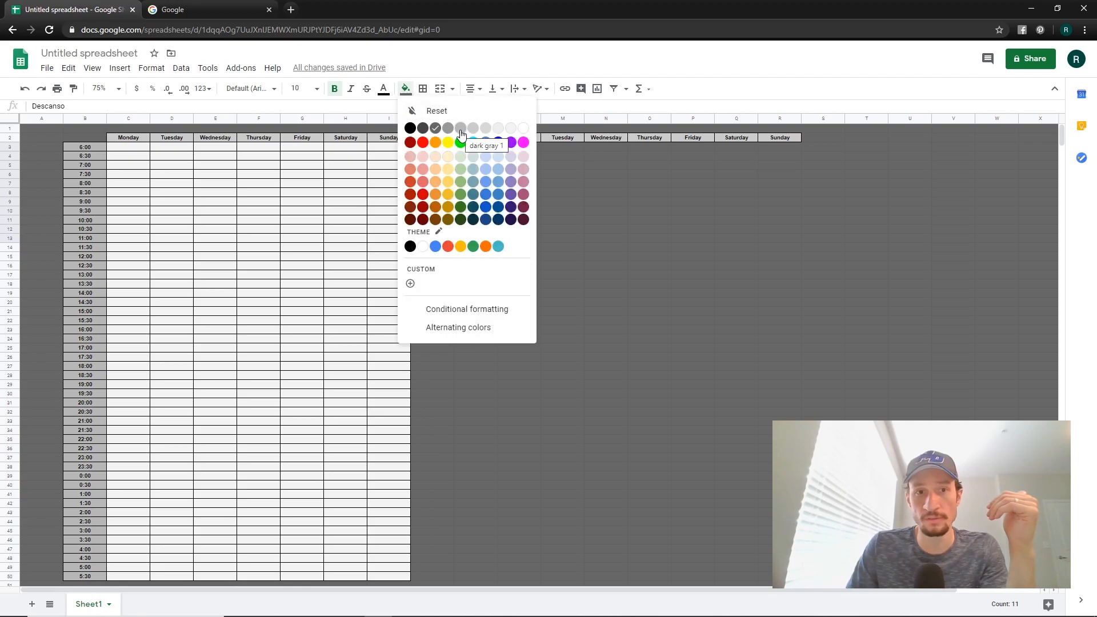
{"action": "left_click", "coordinate": [461, 129]}
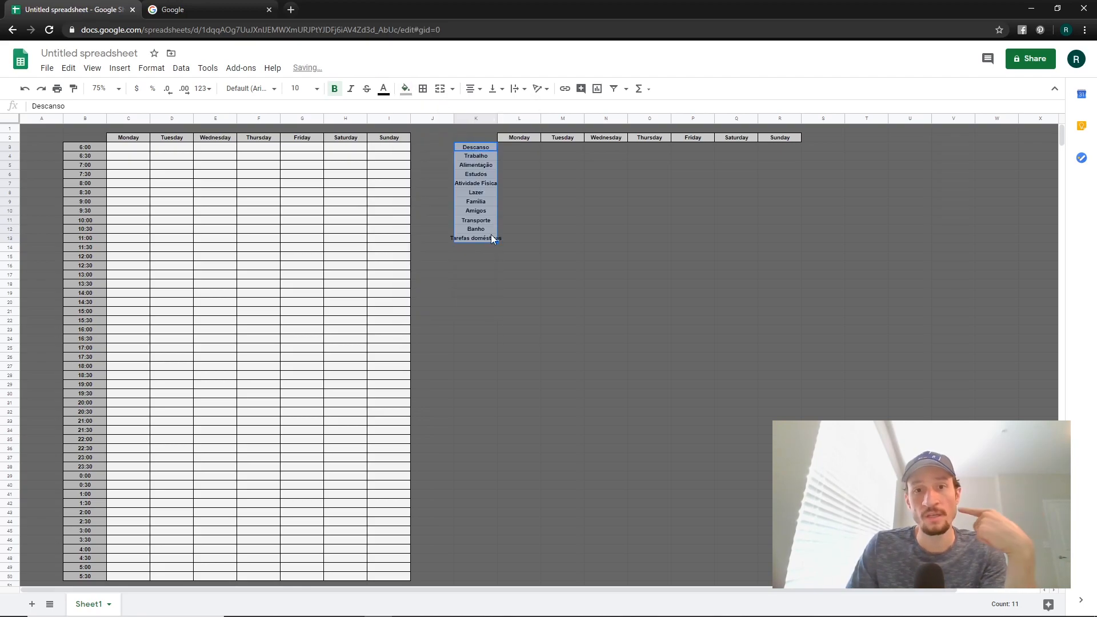
{"action": "left_click", "coordinate": [521, 212]}
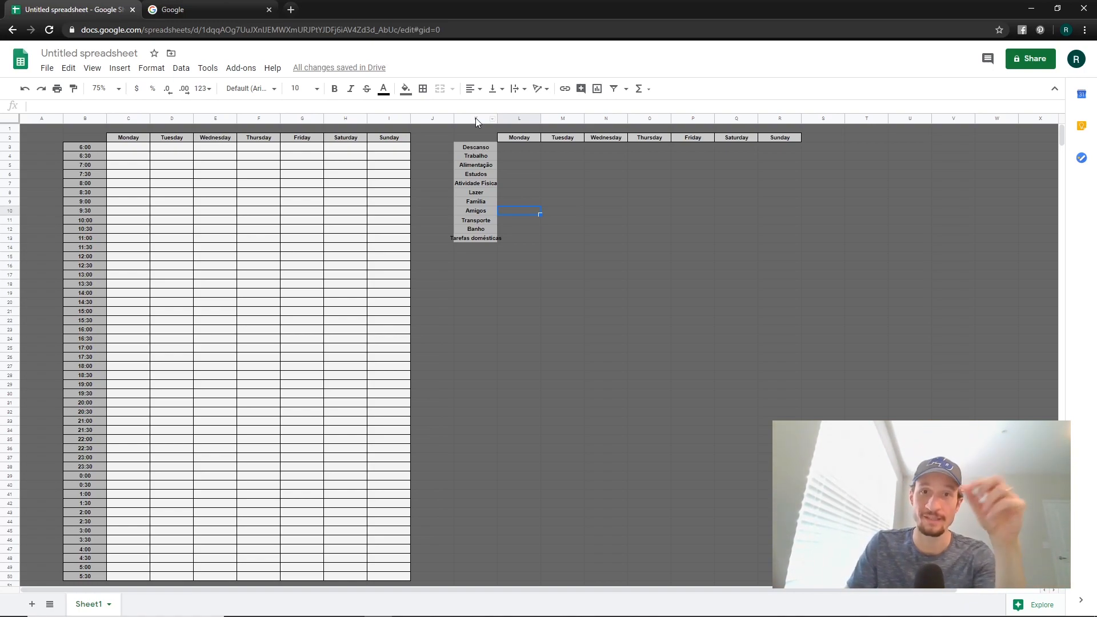
{"action": "left_click_drag", "start_coordinate": [497, 116], "coordinate": [516, 116]}
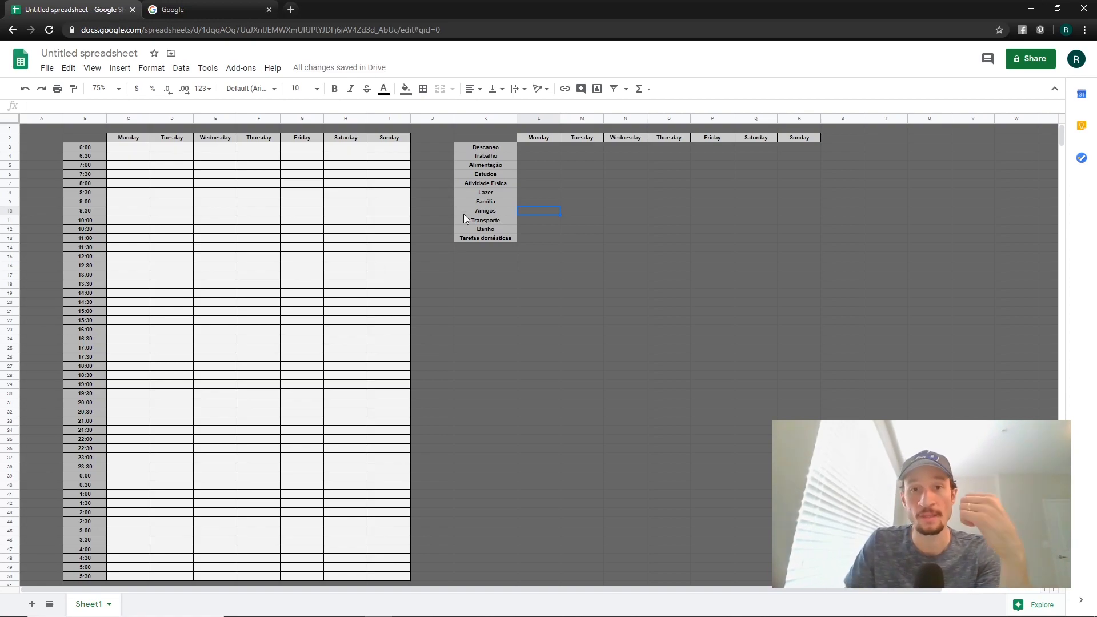
- Apply all borders to the activity table K3:R13
{"action": "left_click_drag", "start_coordinate": [508, 148], "coordinate": [806, 247]}
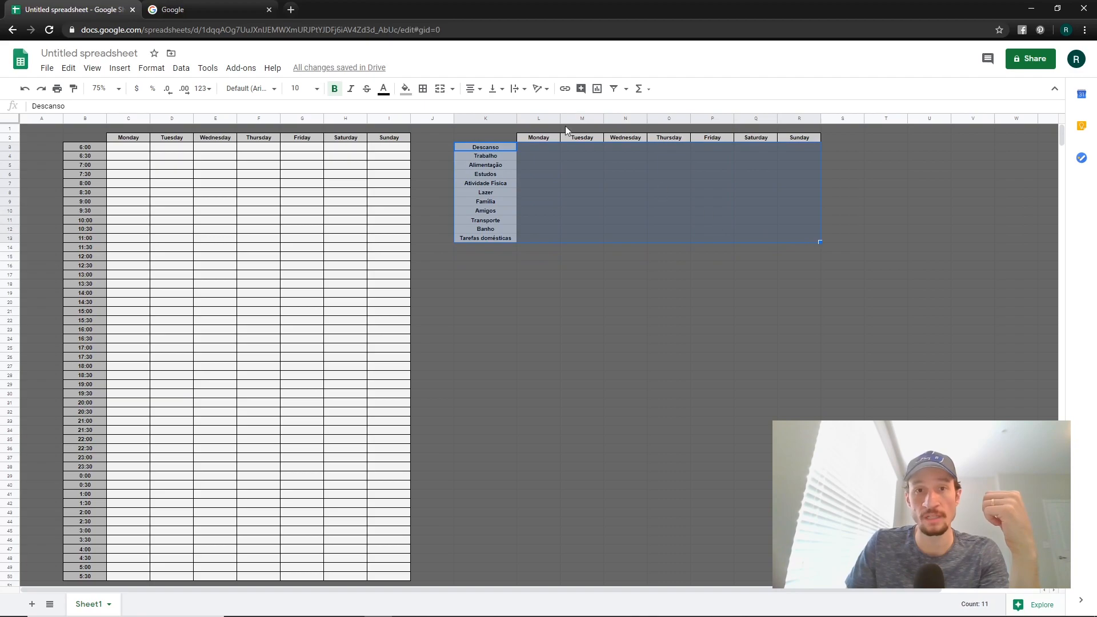
{"action": "left_click", "coordinate": [423, 89]}
{"action": "left_click", "coordinate": [427, 111]}
- Fill the empty activity grid L3:R13 with a very light gray
{"action": "left_click_drag", "start_coordinate": [550, 149], "coordinate": [805, 239]}
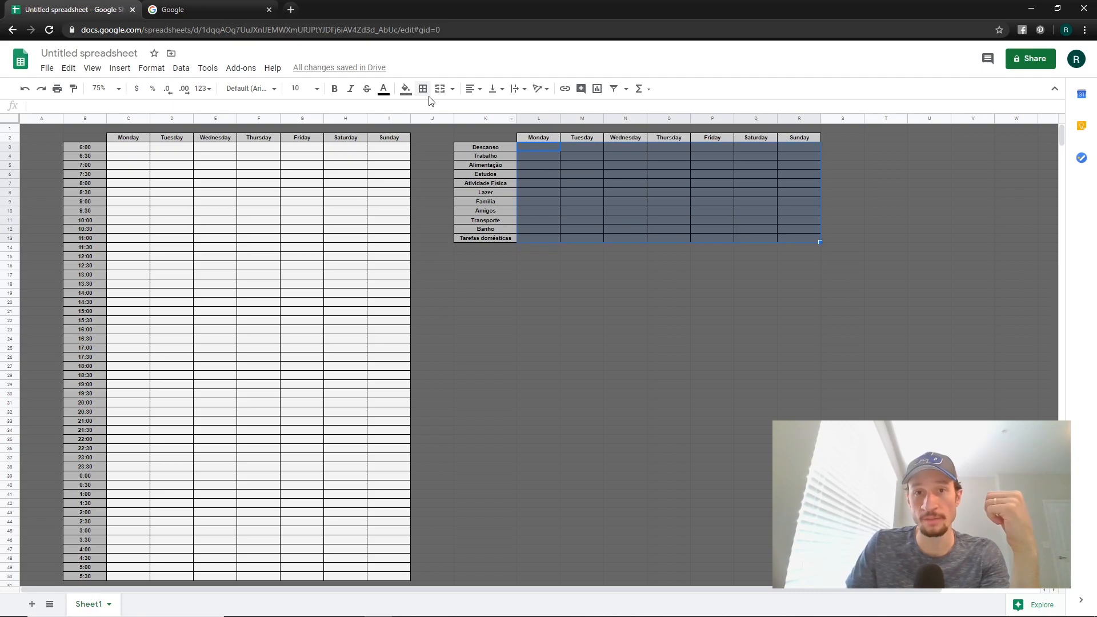
{"action": "left_click", "coordinate": [405, 90]}
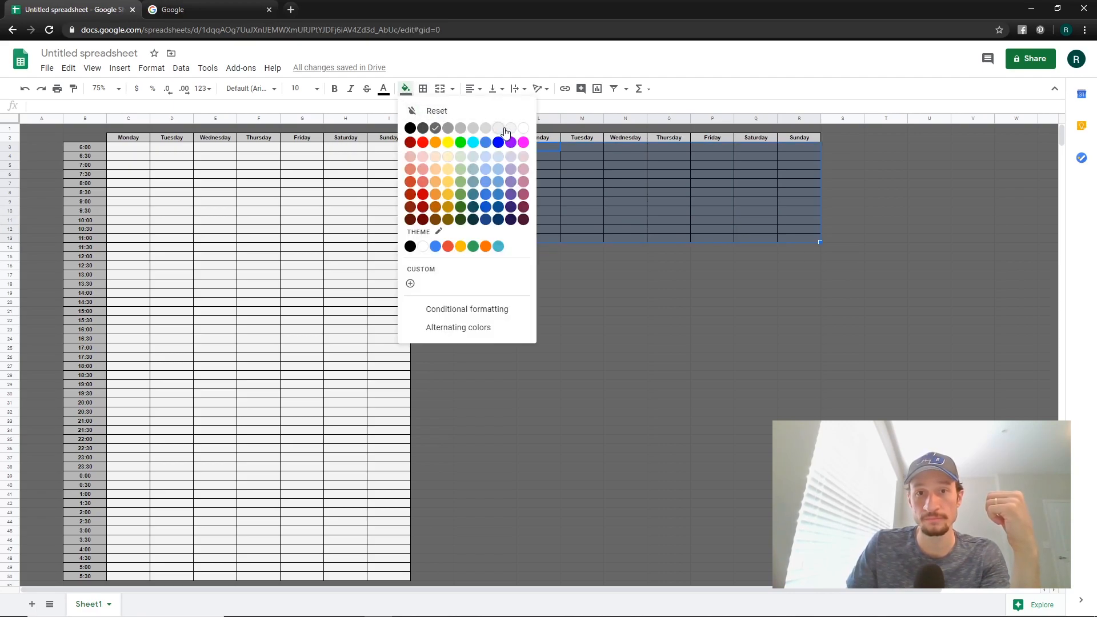
{"action": "left_click", "coordinate": [506, 127]}
{"action": "left_click", "coordinate": [602, 312]}
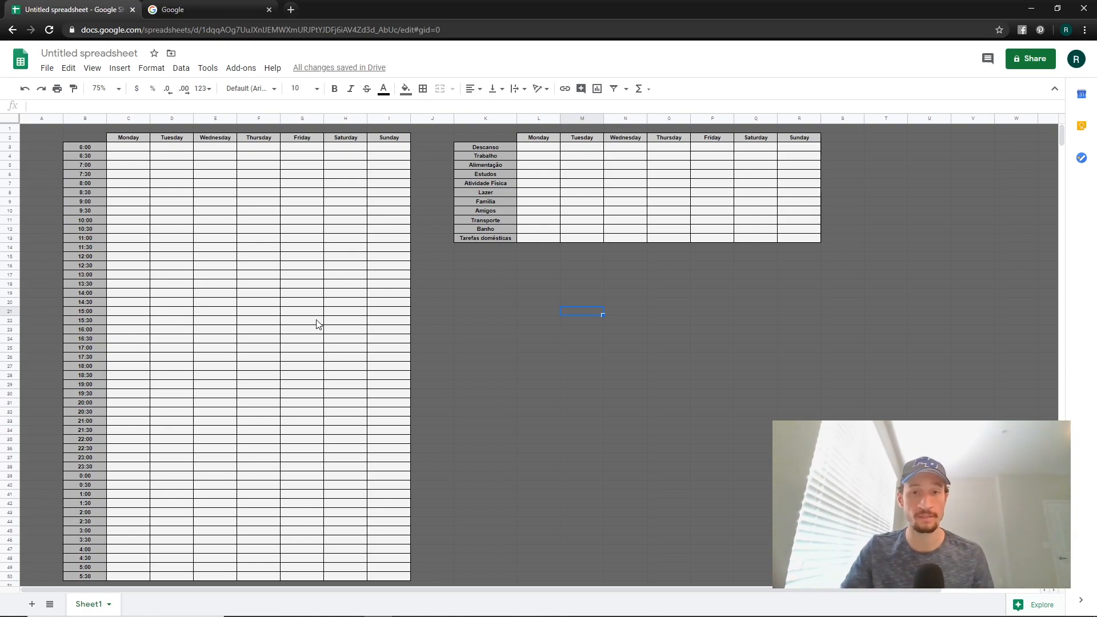
- Fill the Descanso cell with light purple, Trabalho with cyan and Alimentação with light orange
{"action": "left_click", "coordinate": [469, 149]}
{"action": "key", "text": "ctrl+b"}
{"action": "left_click", "coordinate": [406, 90]}
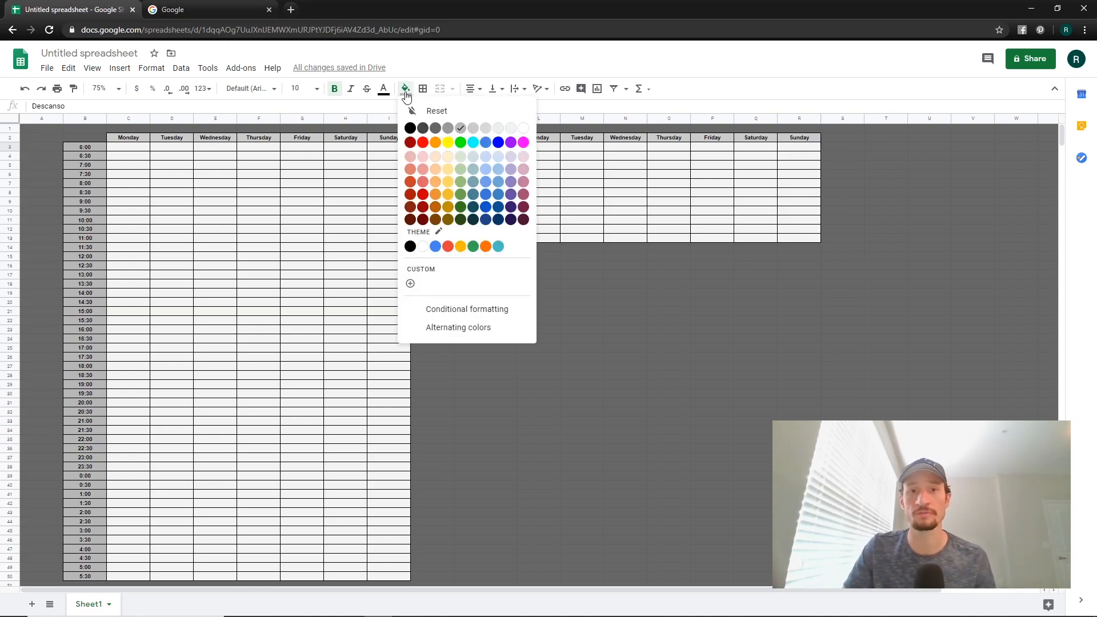
{"action": "left_click", "coordinate": [512, 183]}
{"action": "left_click", "coordinate": [486, 157]}
{"action": "left_click", "coordinate": [405, 91]}
{"action": "left_click", "coordinate": [461, 182]}
{"action": "left_click", "coordinate": [486, 166]}
{"action": "left_click", "coordinate": [405, 90]}
{"action": "left_click", "coordinate": [437, 169]}
- Fill Estudos with light red, Atividade Física with magenta, Lazer with green, Família with yellow and Amigos with orange
{"action": "left_click", "coordinate": [485, 175]}
{"action": "left_click", "coordinate": [423, 183]}
{"action": "left_click", "coordinate": [485, 184]}
{"action": "left_click", "coordinate": [405, 90]}
{"action": "left_click", "coordinate": [523, 143]}
{"action": "left_click", "coordinate": [486, 194]}
{"action": "left_click", "coordinate": [405, 91]}
{"action": "left_click", "coordinate": [461, 143]}
{"action": "left_click", "coordinate": [486, 202]}
- Give the Transporte cell a very dark reddish-brown fill and white text
{"action": "left_click", "coordinate": [494, 224]}
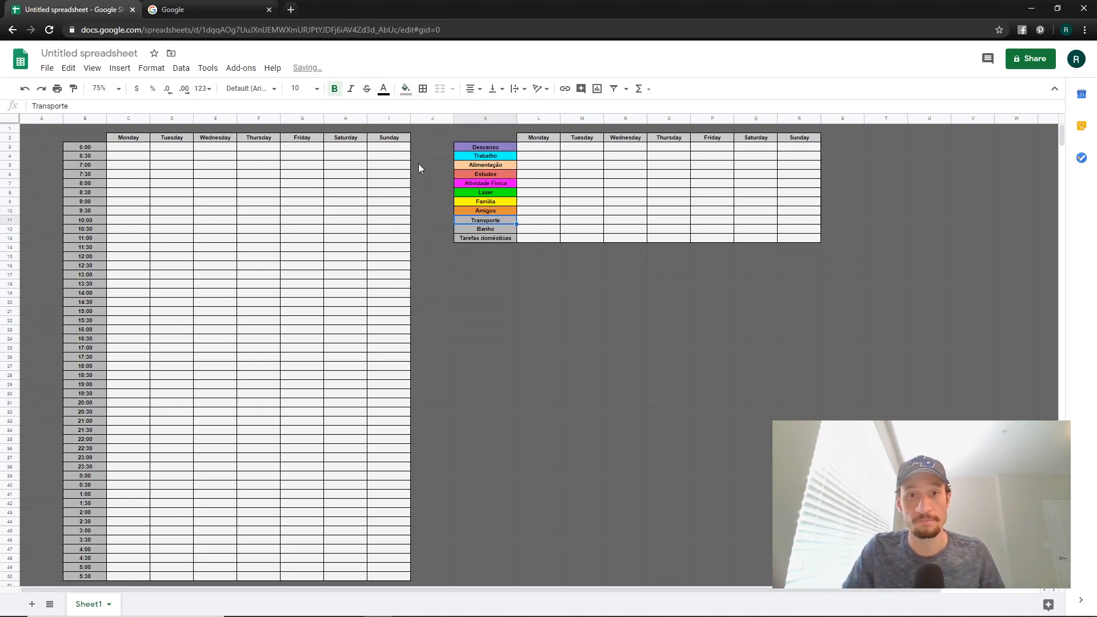
{"action": "left_click", "coordinate": [405, 89]}
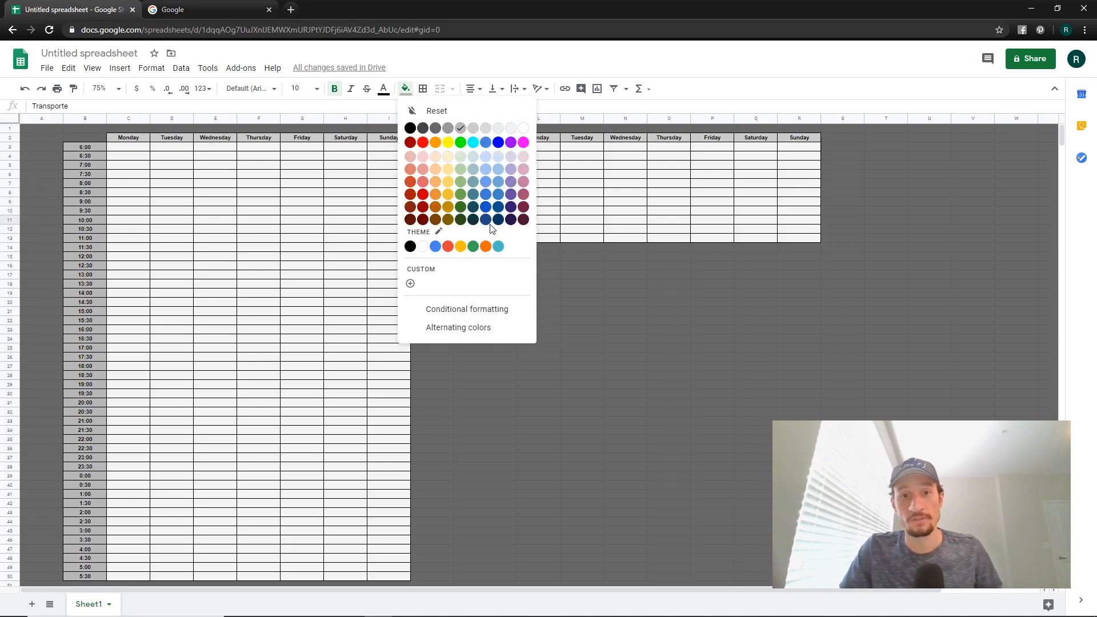
{"action": "left_click", "coordinate": [410, 220]}
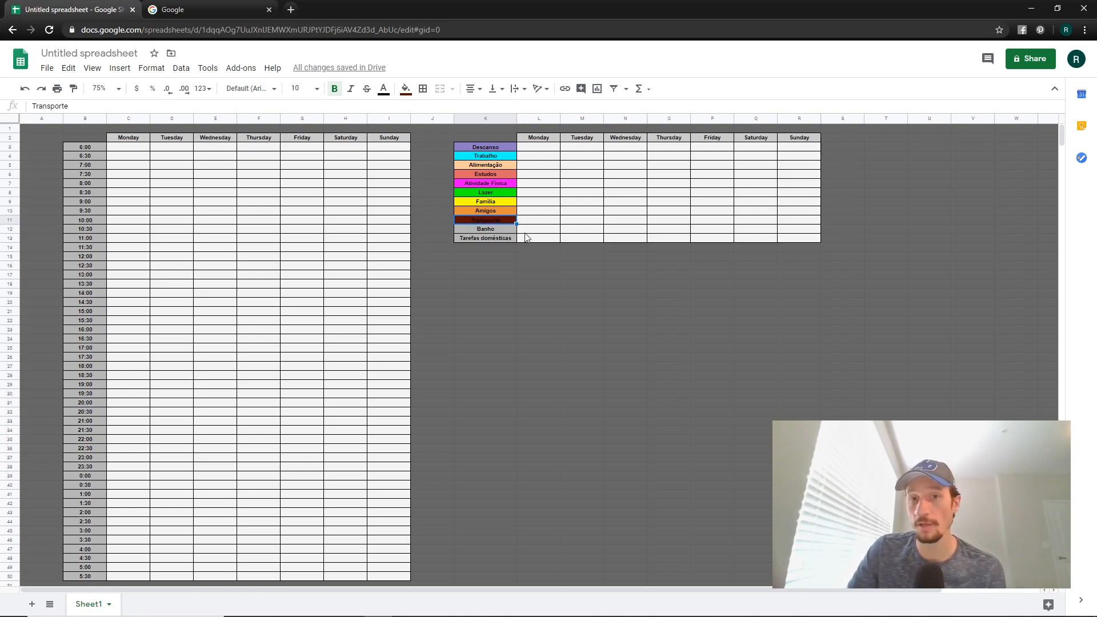
{"action": "left_click", "coordinate": [383, 88]}
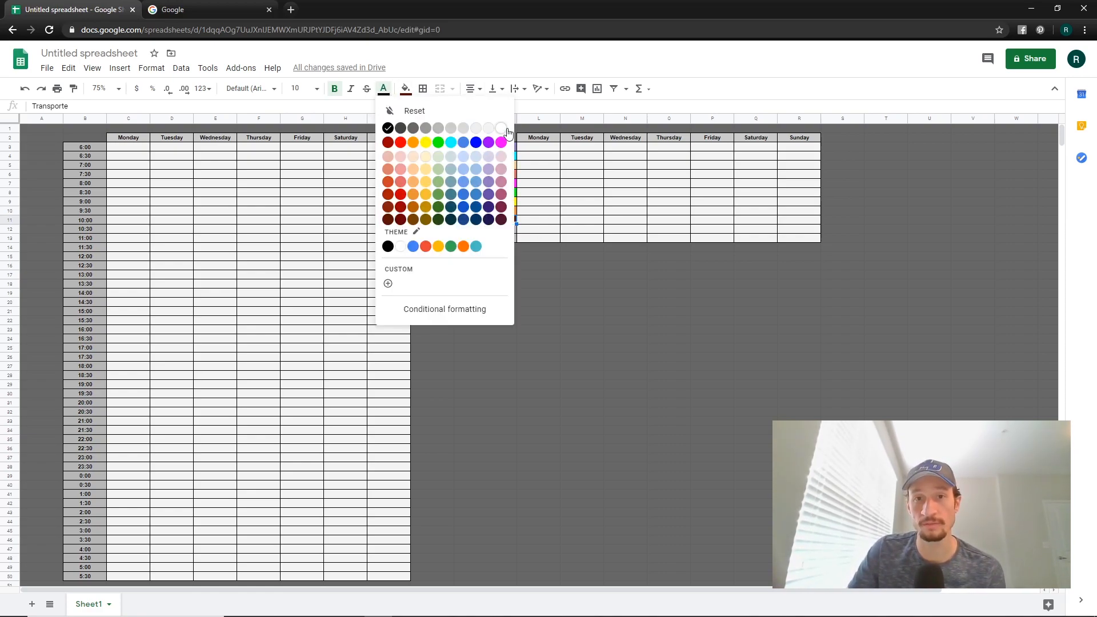
{"action": "left_click", "coordinate": [503, 130]}
- Fill the Banho cell with a dark yellowish brown
{"action": "left_click", "coordinate": [485, 230]}
{"action": "left_click", "coordinate": [405, 89]}
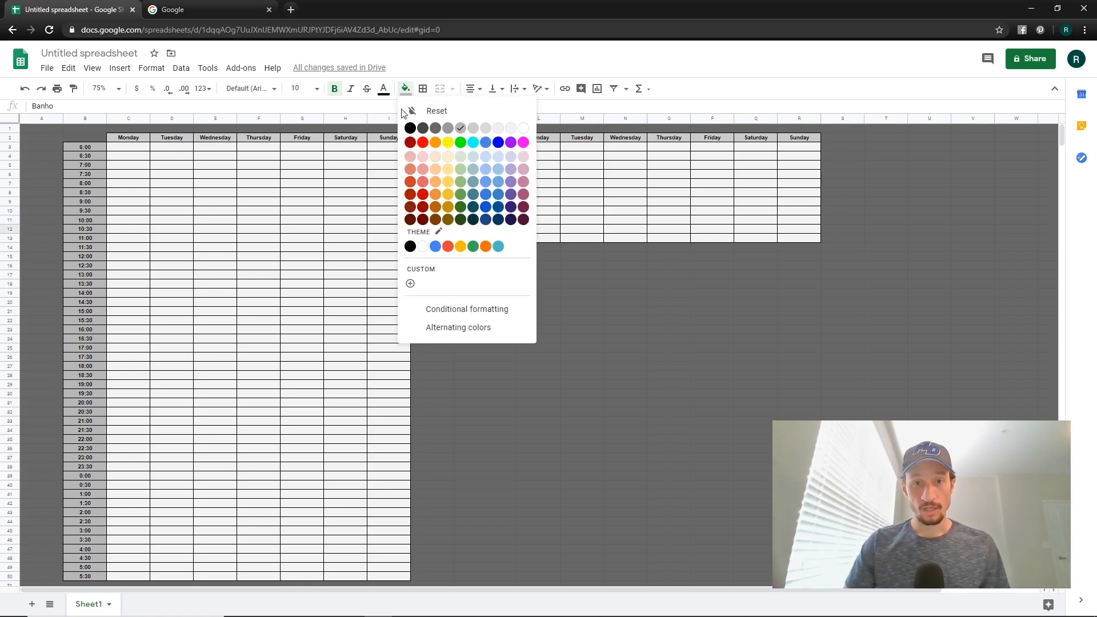
{"action": "left_click", "coordinate": [448, 219]}
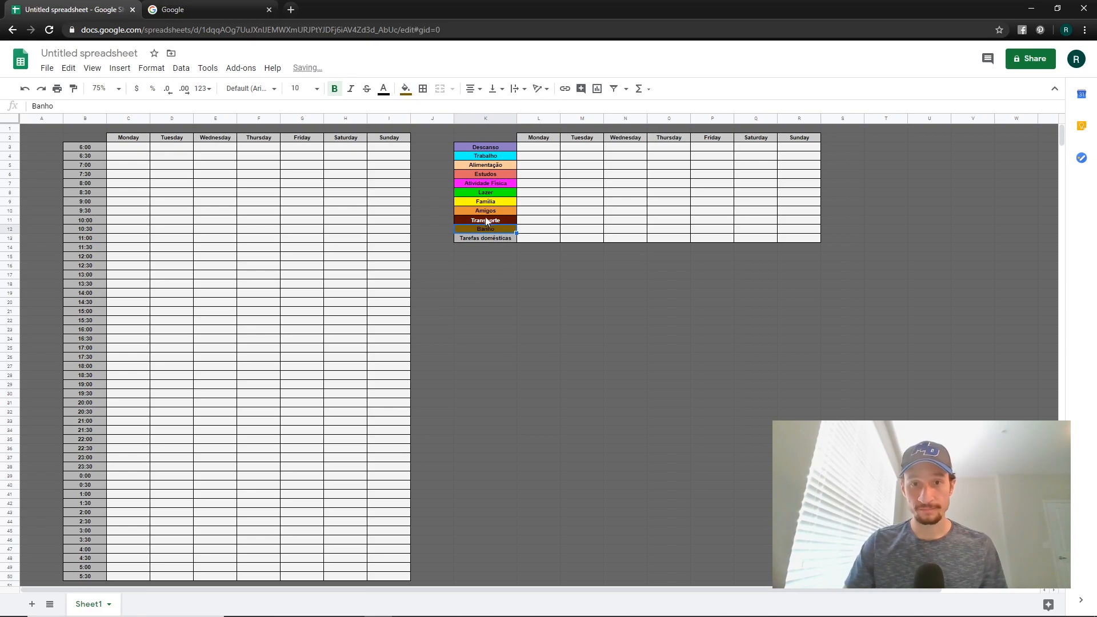
- Give the Tarefas domésticas cell a black fill and white text
{"action": "left_click", "coordinate": [483, 239]}
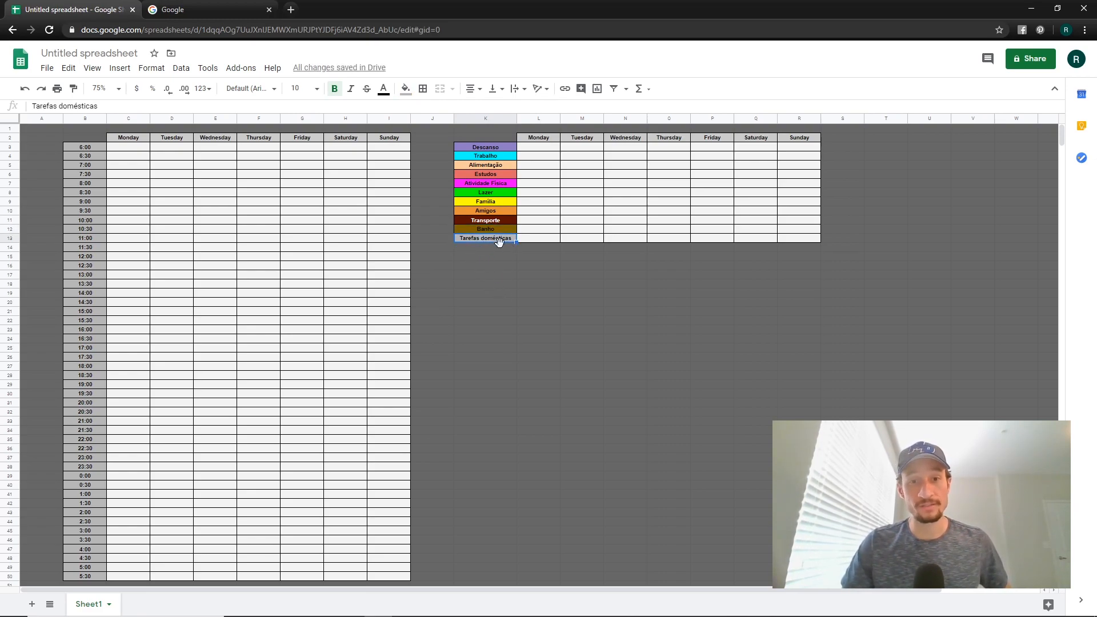
{"action": "left_click", "coordinate": [405, 88]}
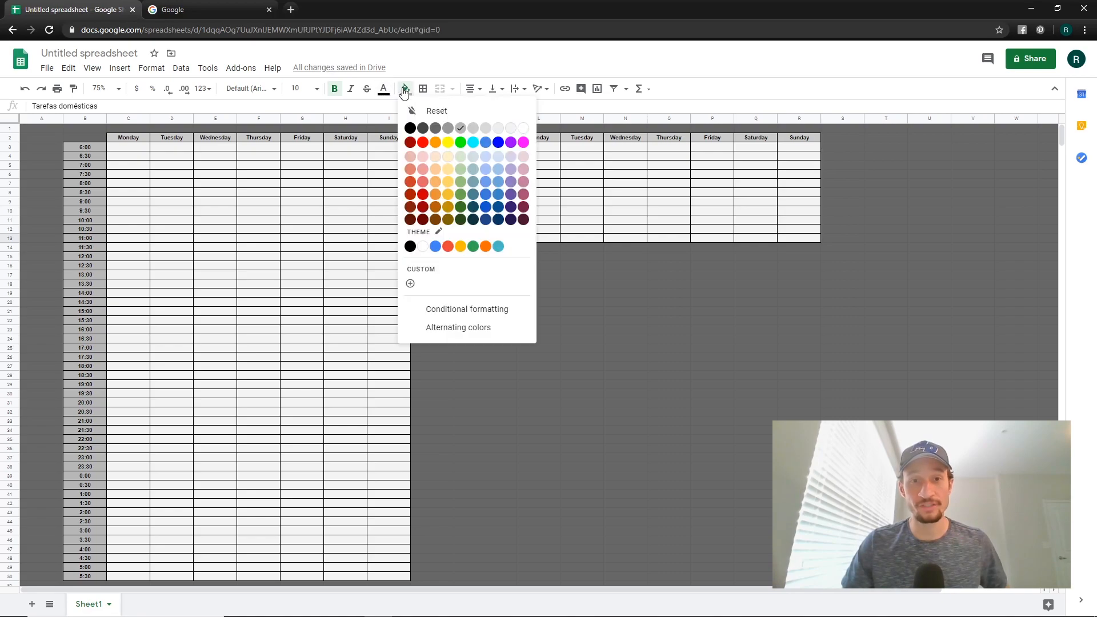
{"action": "left_click", "coordinate": [410, 129]}
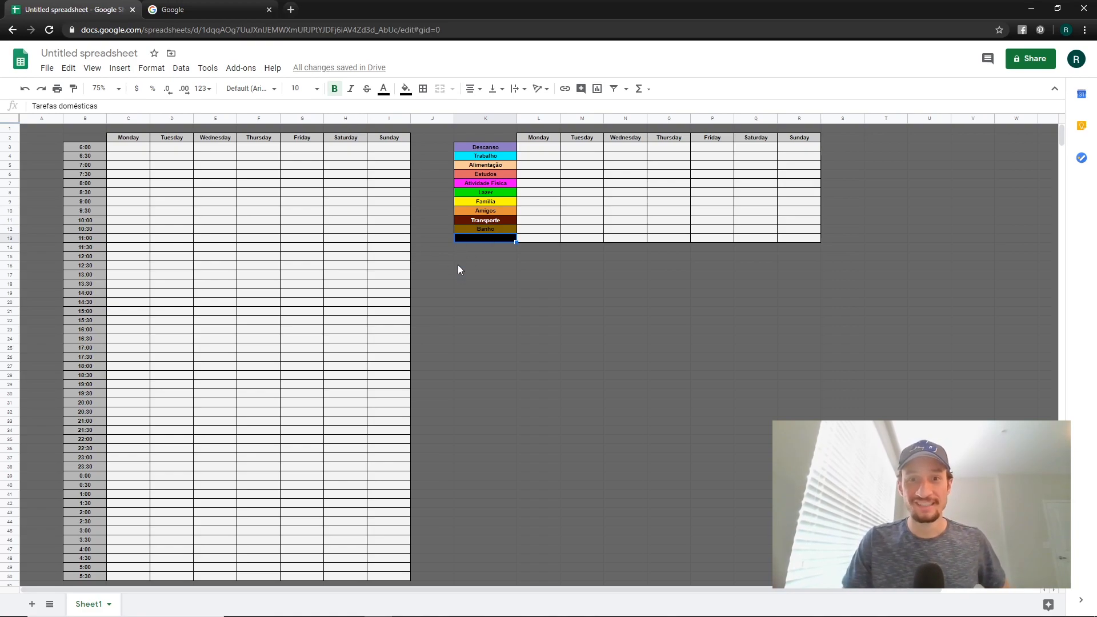
{"action": "left_click", "coordinate": [384, 89]}
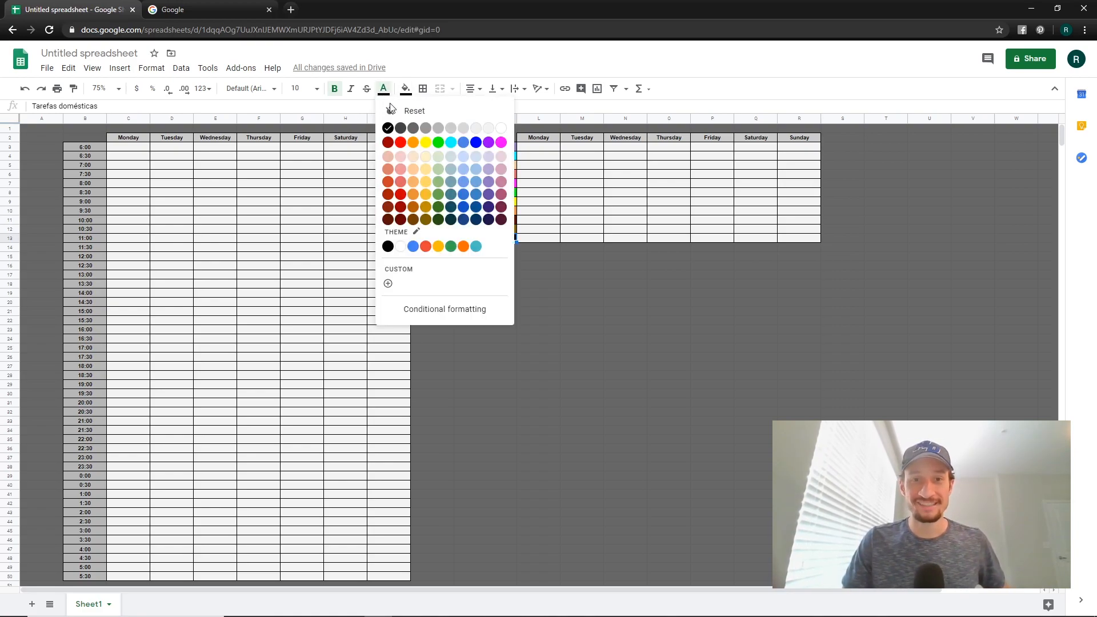
{"action": "left_click", "coordinate": [501, 128]}
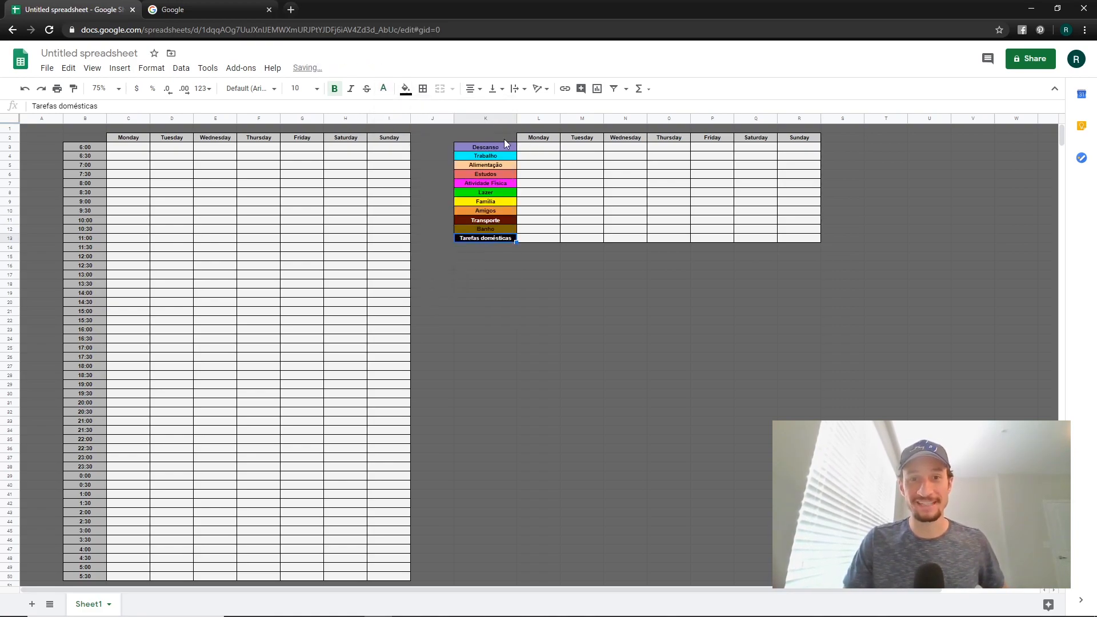
{"action": "left_click", "coordinate": [494, 269]}
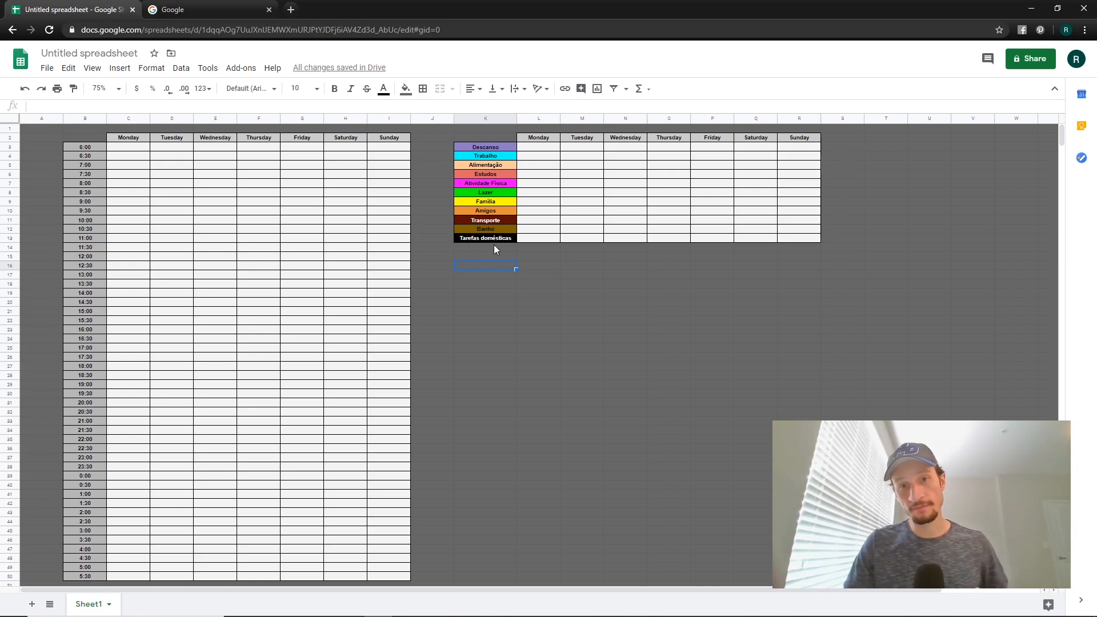
{"action": "left_click_drag", "start_coordinate": [529, 147], "coordinate": [800, 238]}
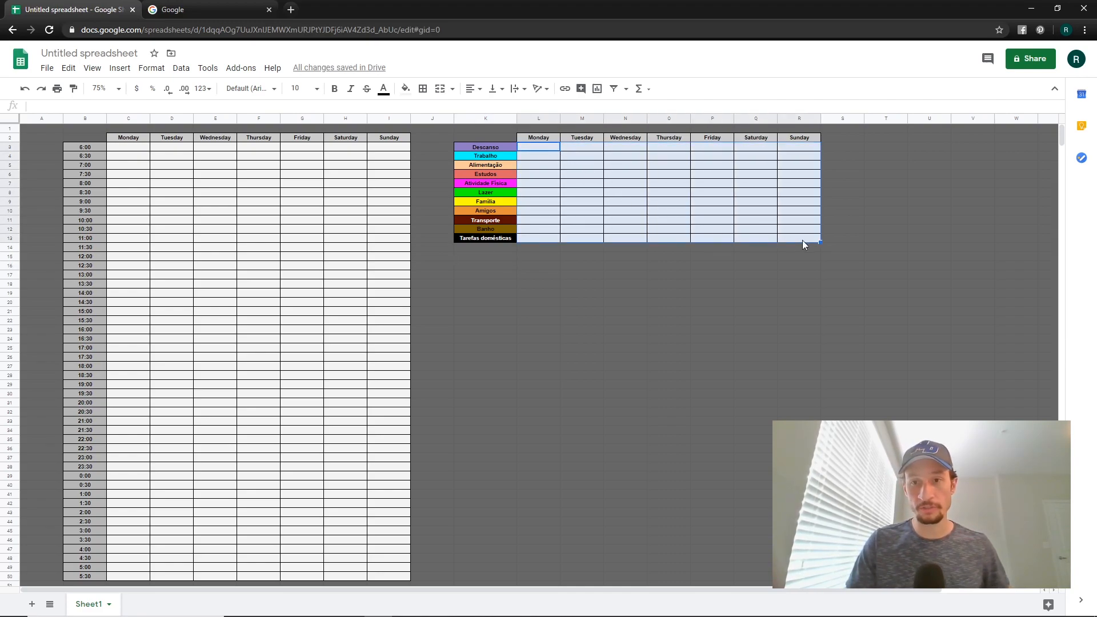
{"action": "left_click", "coordinate": [486, 249]}
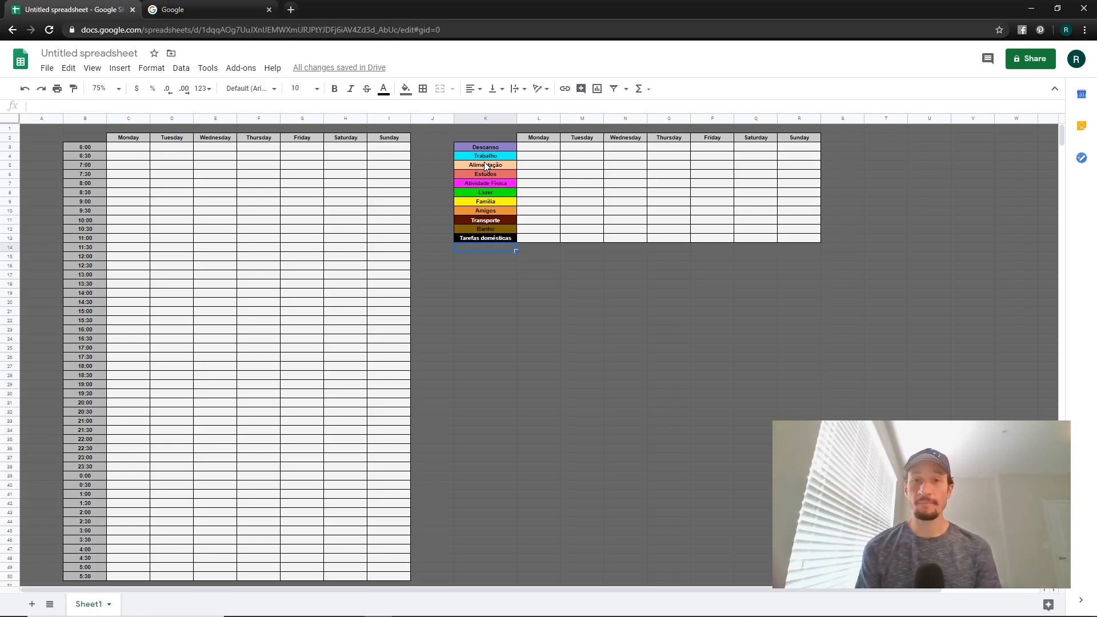
- Copy the Trabalho activity into the Monday to Friday slots from 8:00 to 11:30 and from 13:00 to 16:30
{"action": "left_click", "coordinate": [485, 158]}
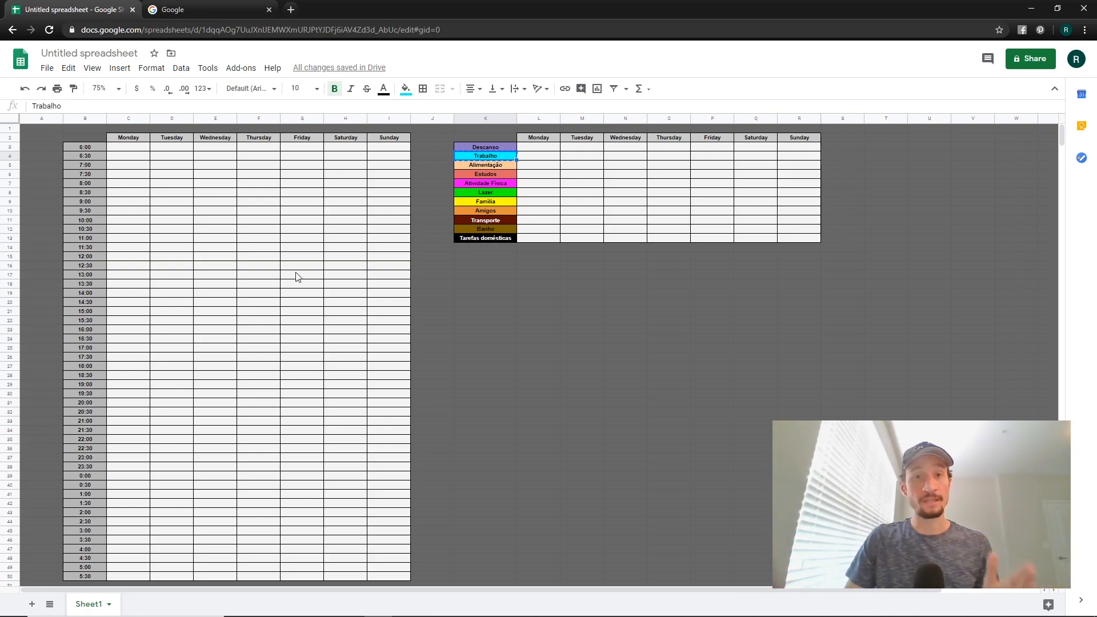
{"action": "left_click_drag", "start_coordinate": [128, 186], "coordinate": [296, 247]}
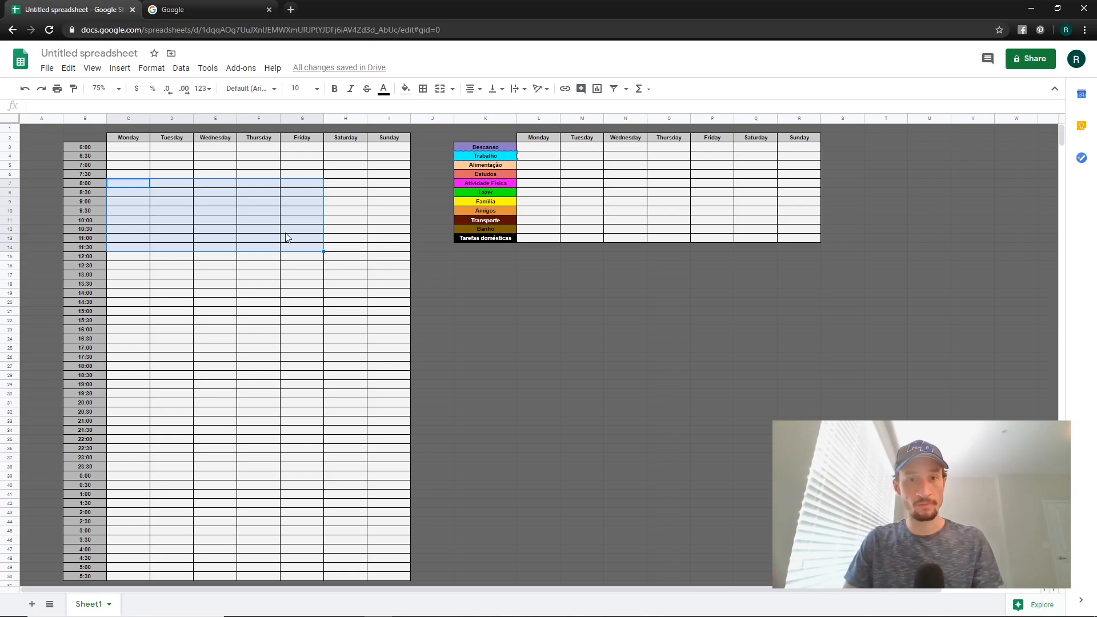
{"action": "type", "text": "Trabalho\tTrabalho\tTrabalho\tTrabalho\tTrabalho Trabalho\tTrabalho\tTrabalho\tTrabalho\tTrabalho Trabalho\tTrabalho\tTrabalho\tTrabalho\tTrabalho Trabalho\tTrabalho\tTrabalho\tTrabalho\tTrabalho Trabalho\tTrabalho\tTrabalho\tTrabalho\tTrabalho Trabalho\tTrabalho\tTrabalho\tTrabalho\tTrabalho Trabalho\tTrabalho\tTrabalho\tTrabalho\tTrabalho Trabalho\tTrabalho\tTrabalho\tTrabalho\tTrabalho"}
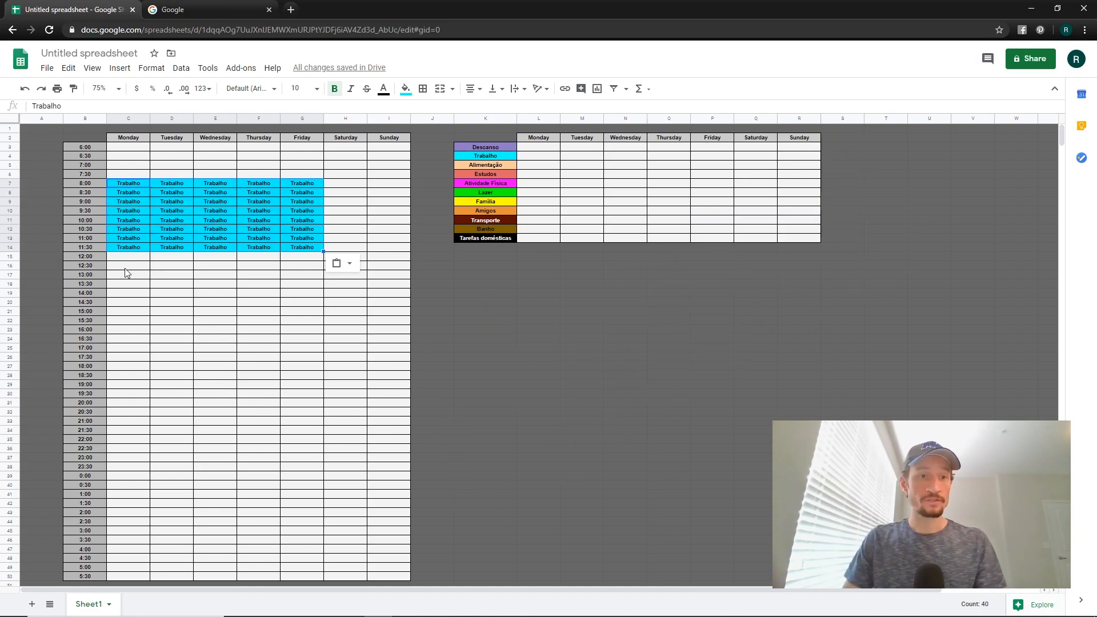
{"action": "left_click_drag", "start_coordinate": [127, 275], "coordinate": [287, 343]}
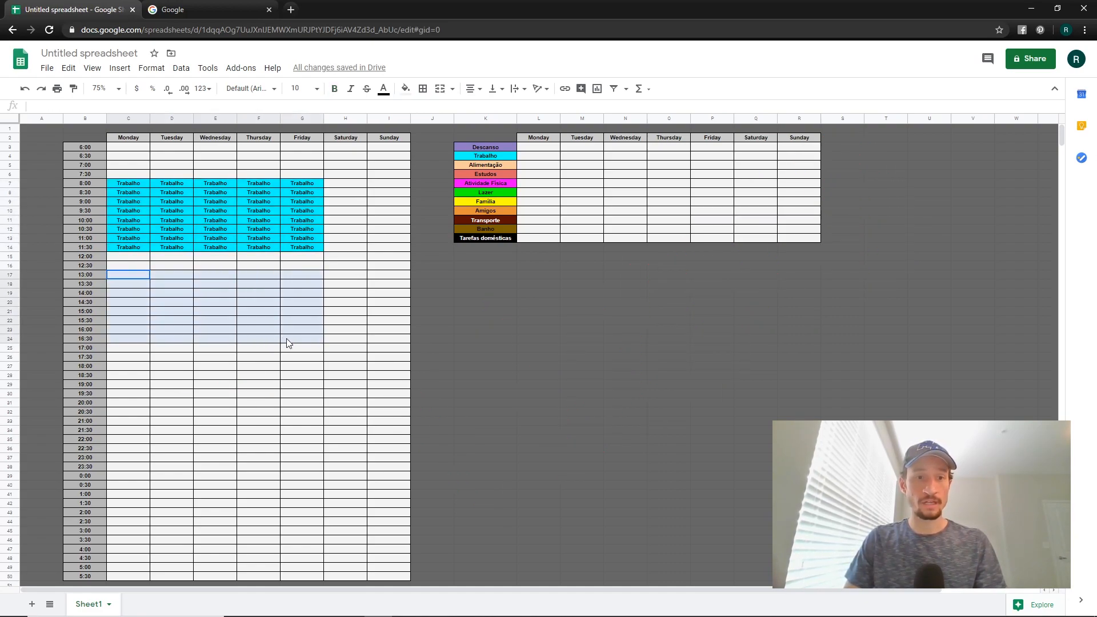
{"action": "type", "text": "Trabalho\tTrabalho\tTrabalho\tTrabalho\tTrabalho Trabalho\tTrabalho\tTrabalho\tTrabalho\tTrabalho Trabalho\tTrabalho\tTrabalho\tTrabalho\tTrabalho Trabalho\tTrabalho\tTrabalho\tTrabalho\tTrabalho Trabalho\tTrabalho\tTrabalho\tTrabalho\tTrabalho Trabalho\tTrabalho\tTrabalho\tTrabalho\tTrabalho Trabalho\tTrabalho\tTrabalho\tTrabalho\tTrabalho Trabalho\tTrabalho\tTrabalho\tTrabalho\tTrabalho"}
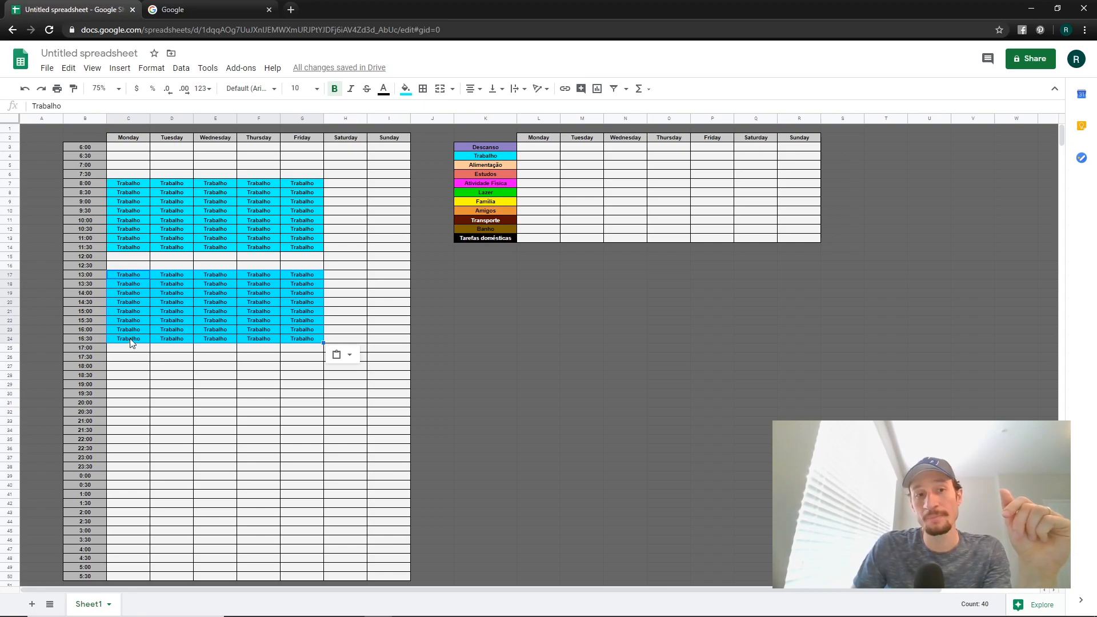
{"action": "left_click", "coordinate": [92, 339]}
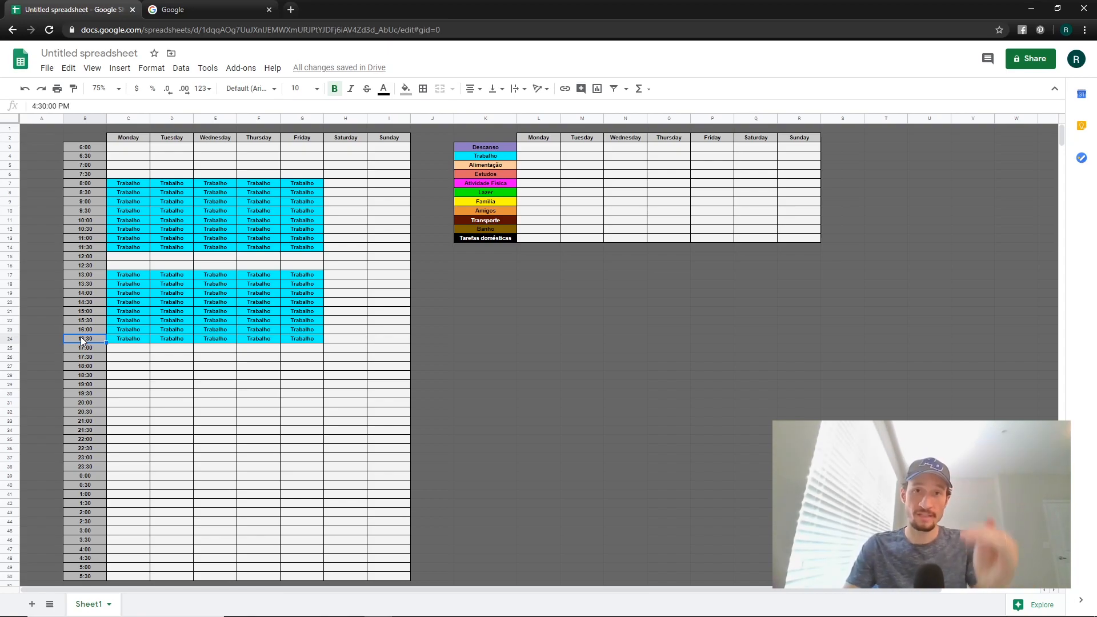
{"action": "left_click", "coordinate": [135, 344]}
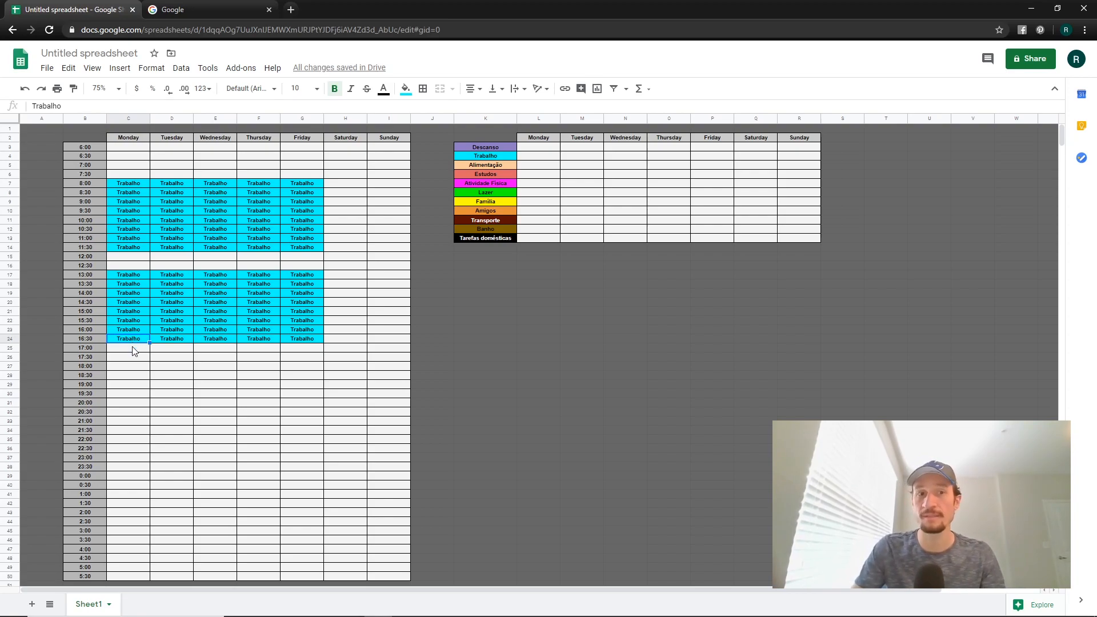
{"action": "left_click", "coordinate": [120, 351]}
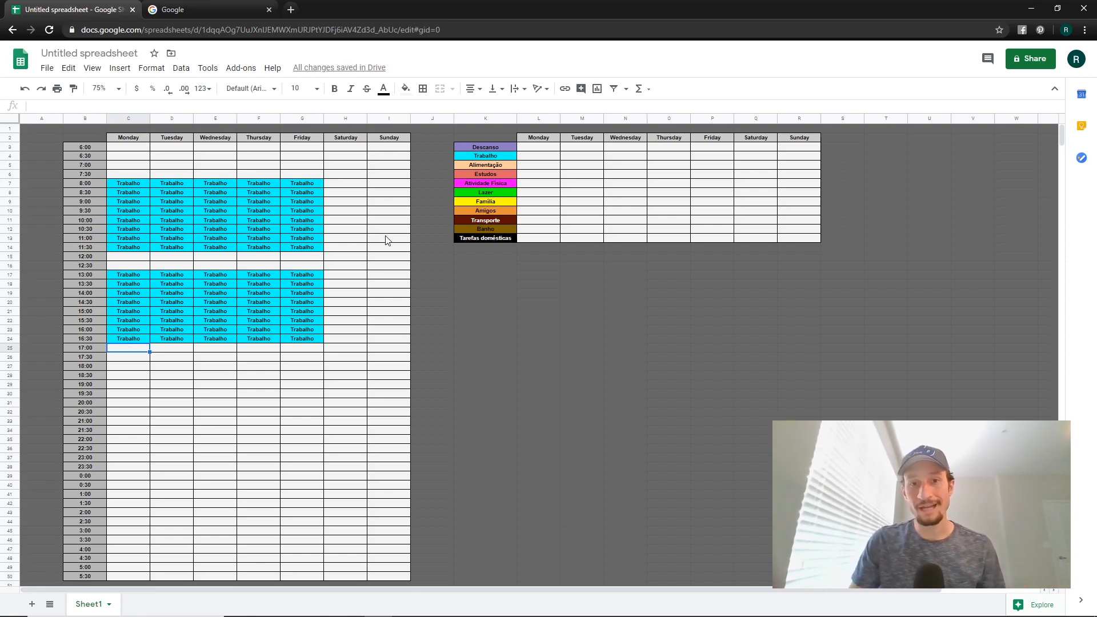
- Copy the Transporte activity into the Monday to Friday slots at 7:00, 7:30, 17:00 and 17:30
{"action": "left_click", "coordinate": [492, 220]}
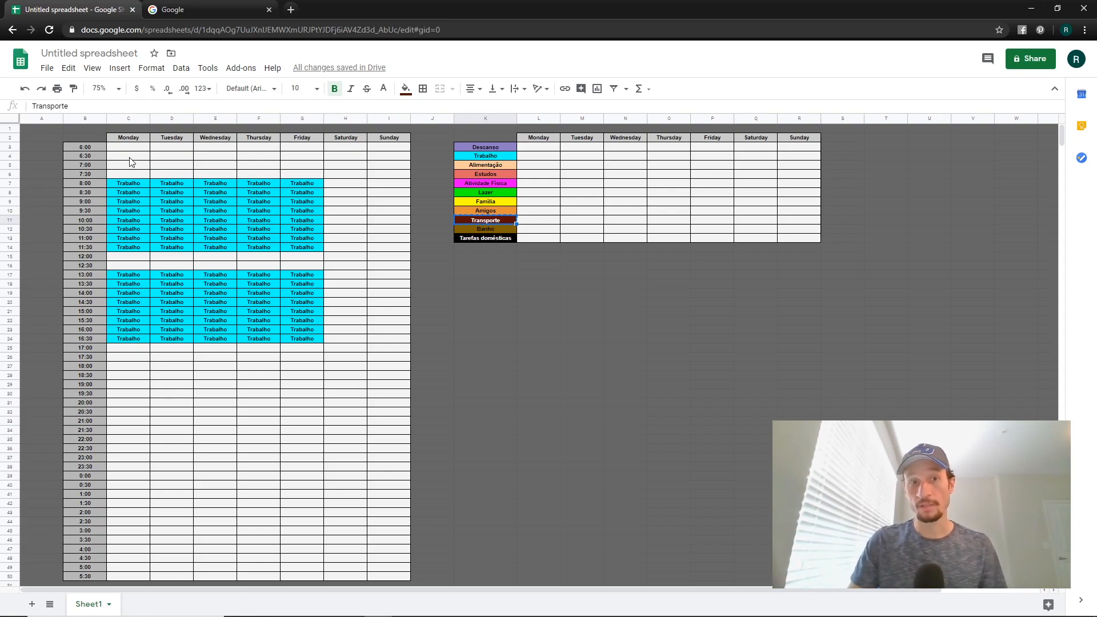
{"action": "left_click_drag", "start_coordinate": [132, 350], "coordinate": [301, 368]}
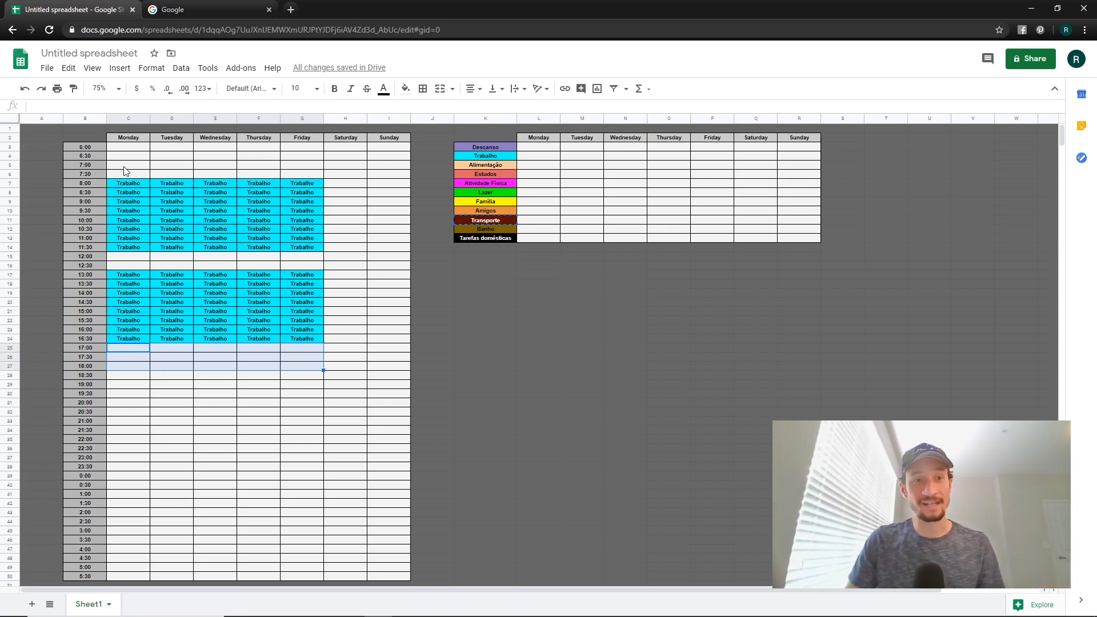
{"action": "left_click_drag", "start_coordinate": [124, 175], "coordinate": [300, 170]}
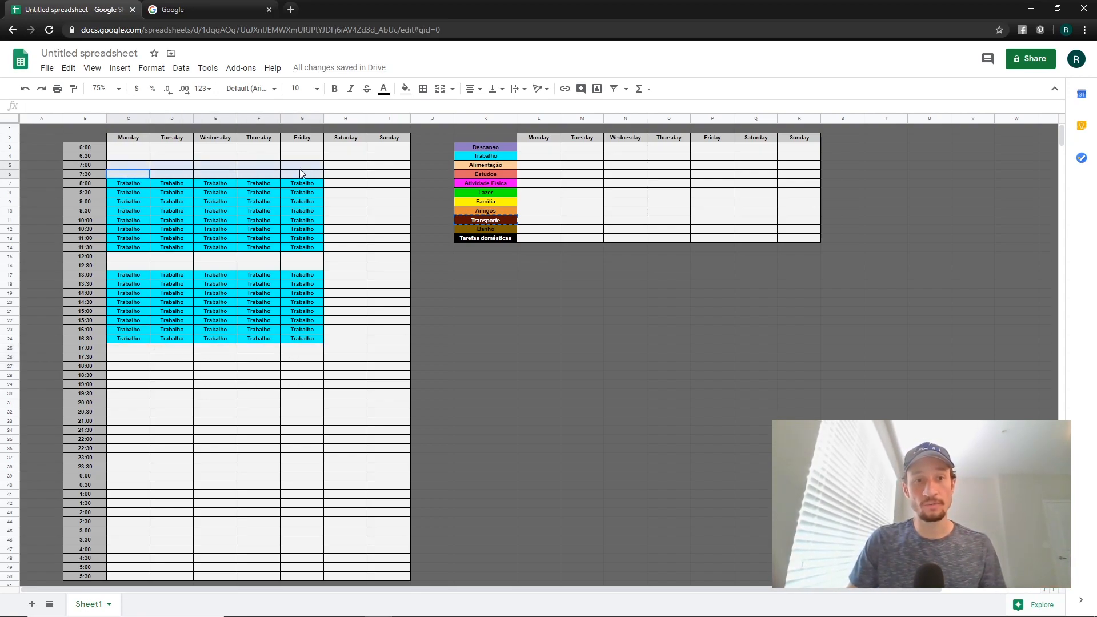
{"action": "left_click_drag", "start_coordinate": [139, 349], "coordinate": [287, 360]}
{"action": "key", "text": "ctrl+v"}
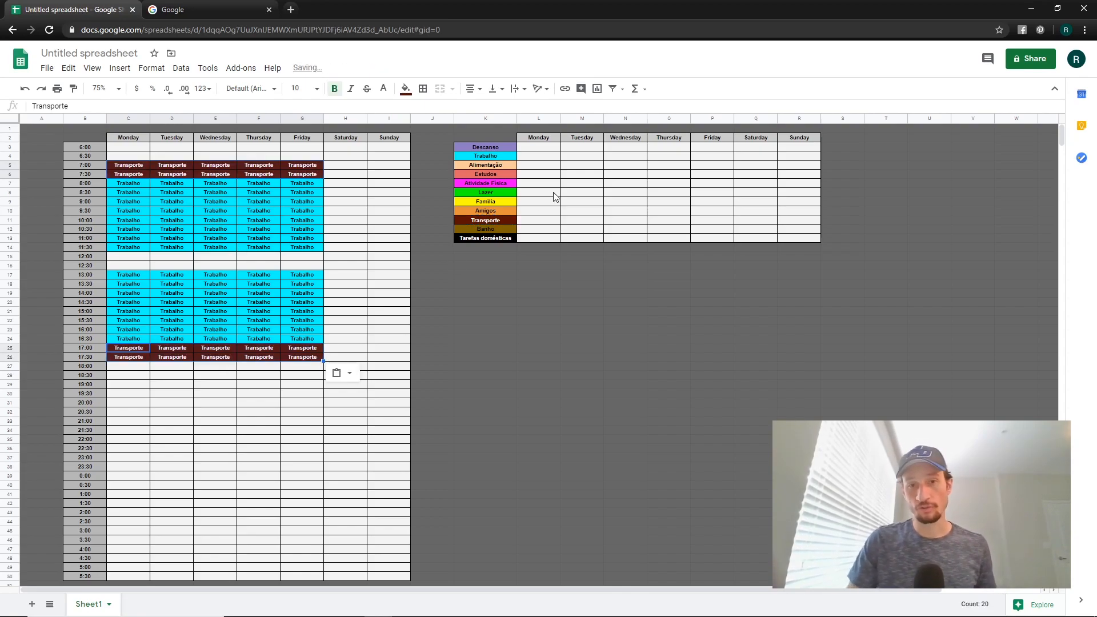
- Copy the Alimentação activity into the Monday to Friday slots at 12:00, 12:30, 6:00 and 6:30
{"action": "left_click", "coordinate": [488, 218]}
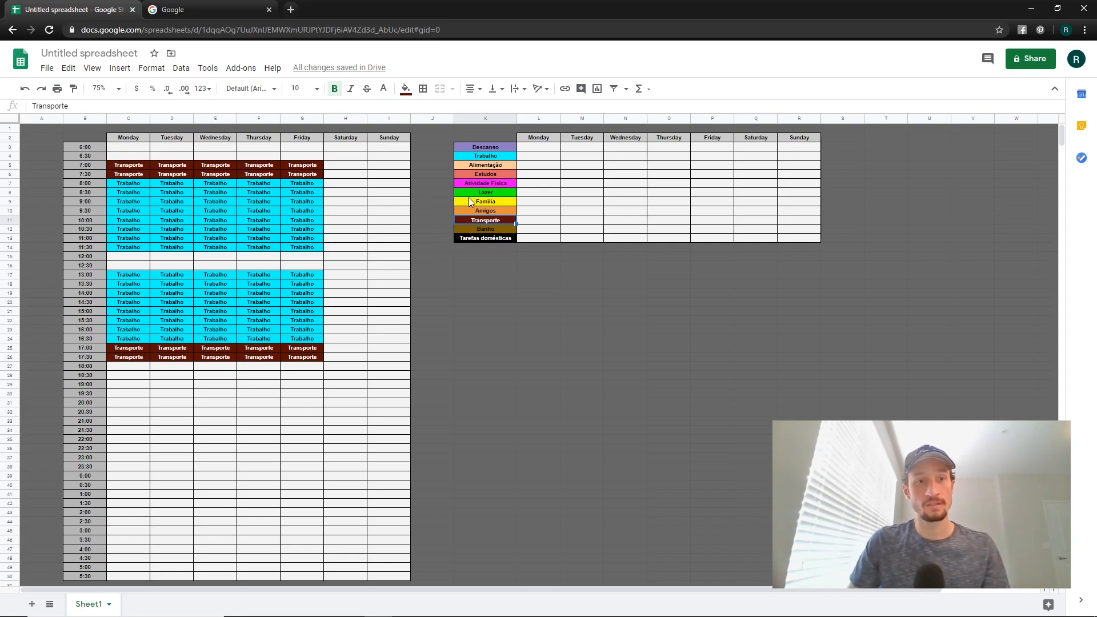
{"action": "left_click", "coordinate": [487, 148]}
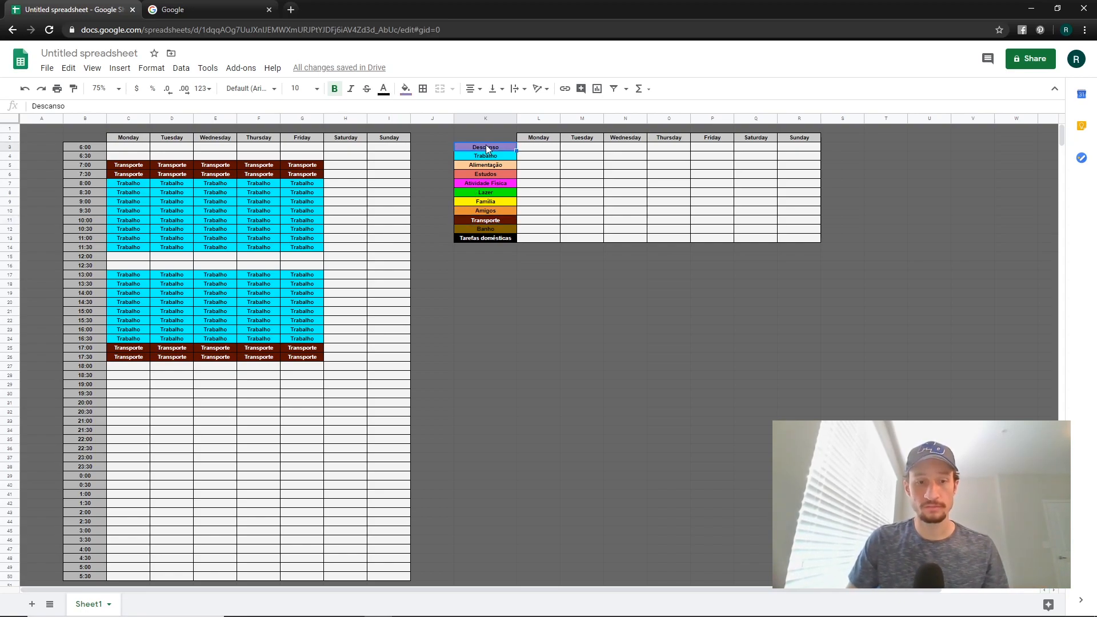
{"action": "left_click", "coordinate": [486, 165]}
{"action": "left_click_drag", "start_coordinate": [125, 250], "coordinate": [302, 266]}
{"action": "left_click", "coordinate": [153, 258]}
{"action": "left_click_drag", "start_coordinate": [148, 263], "coordinate": [296, 265]}
{"action": "key", "text": "ctrl+v"}
{"action": "left_click_drag", "start_coordinate": [138, 149], "coordinate": [289, 158]}
{"action": "type", "text": "Alimentação\tAlimentação\tAlimentação\tAlimentação\tAlimentação Alimentação\tAlimentação\tAlimentação\tAlimentação\tAlimentação"}
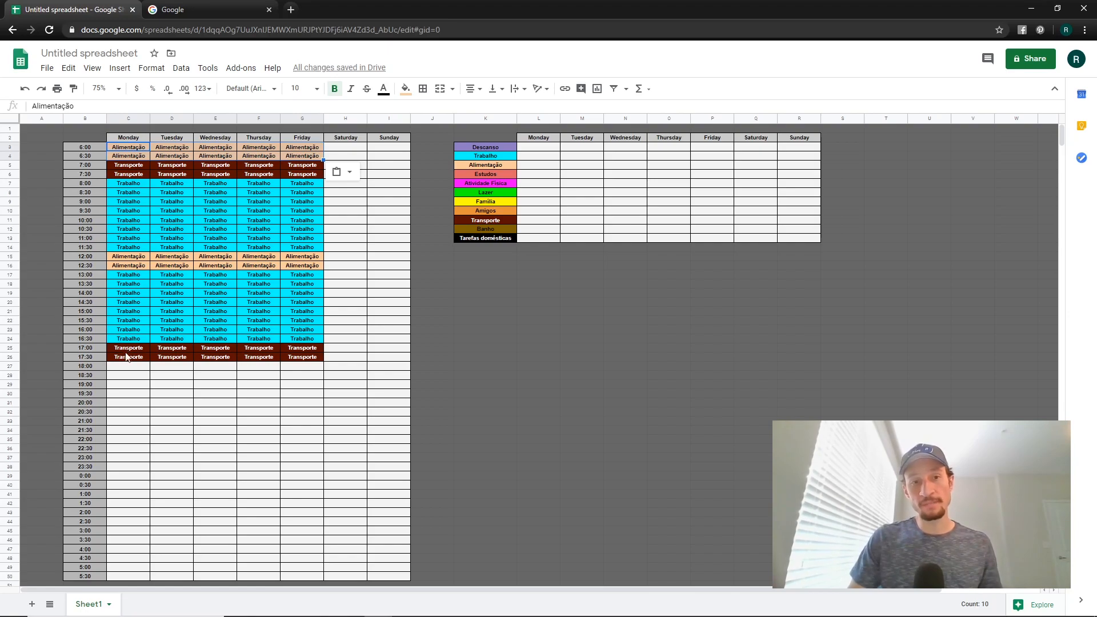
- Copy the Atividade Física activity into the 18:00 and 18:30 slots of Monday, Wednesday and Friday
{"action": "left_click", "coordinate": [470, 180]}
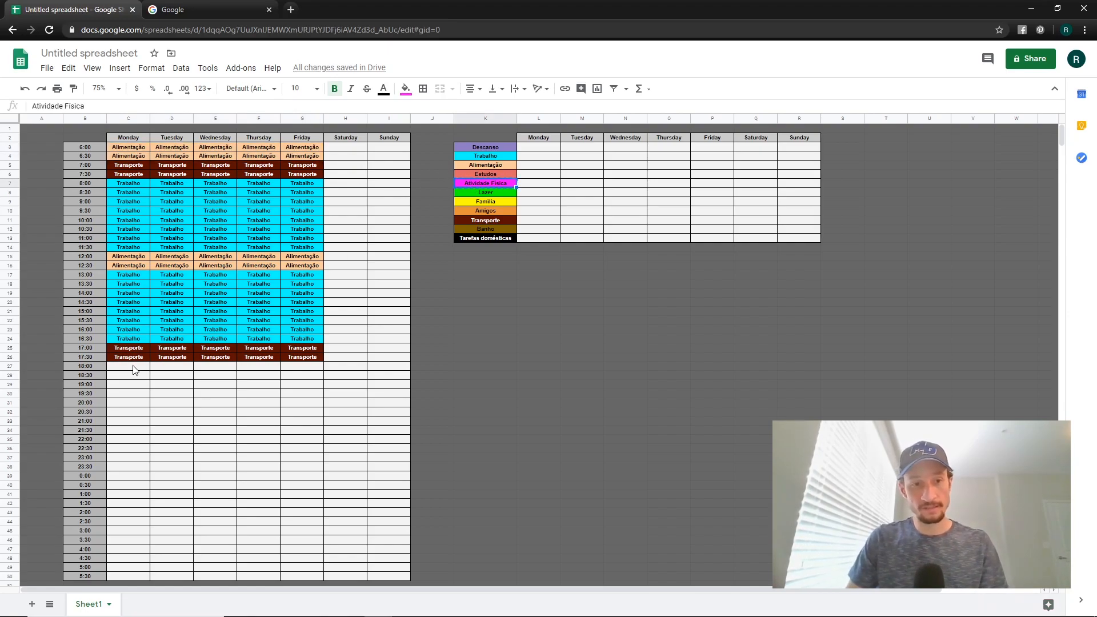
{"action": "left_click_drag", "start_coordinate": [133, 370], "coordinate": [135, 377]}
{"action": "left_click_drag", "start_coordinate": [217, 368], "coordinate": [221, 375]}
{"action": "left_click_drag", "start_coordinate": [302, 368], "coordinate": [302, 377]}
{"action": "type", "text": "Atividade Física"}
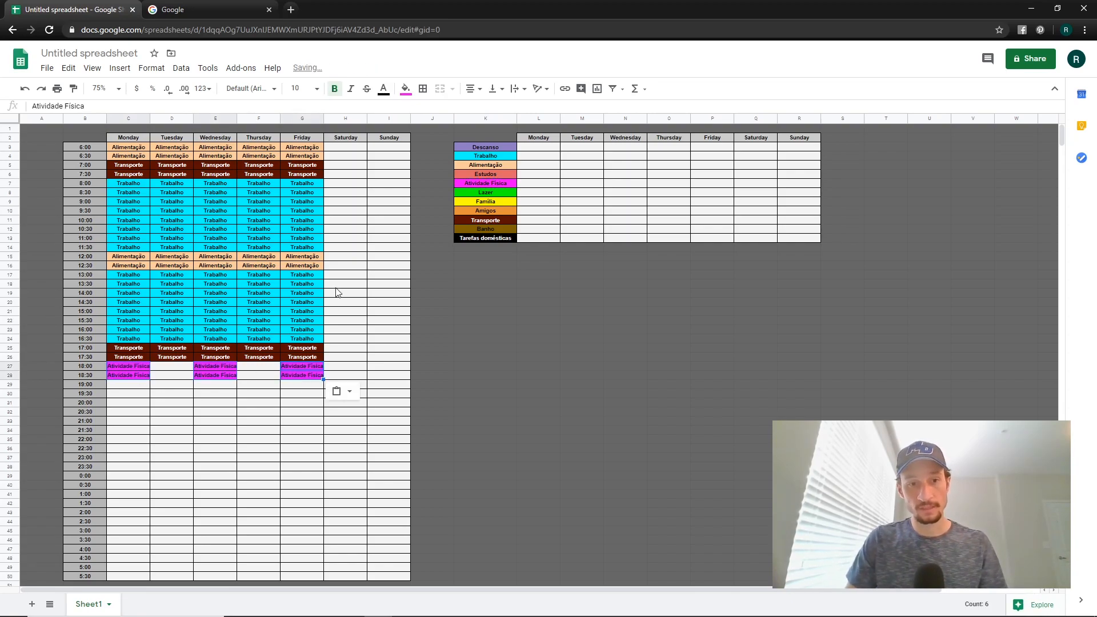
- Copy the Estudos activity into the 18:00 and 18:30 slots of Tuesday and Thursday
{"action": "left_click", "coordinate": [490, 175]}
{"action": "key", "text": "ctrl+c"}
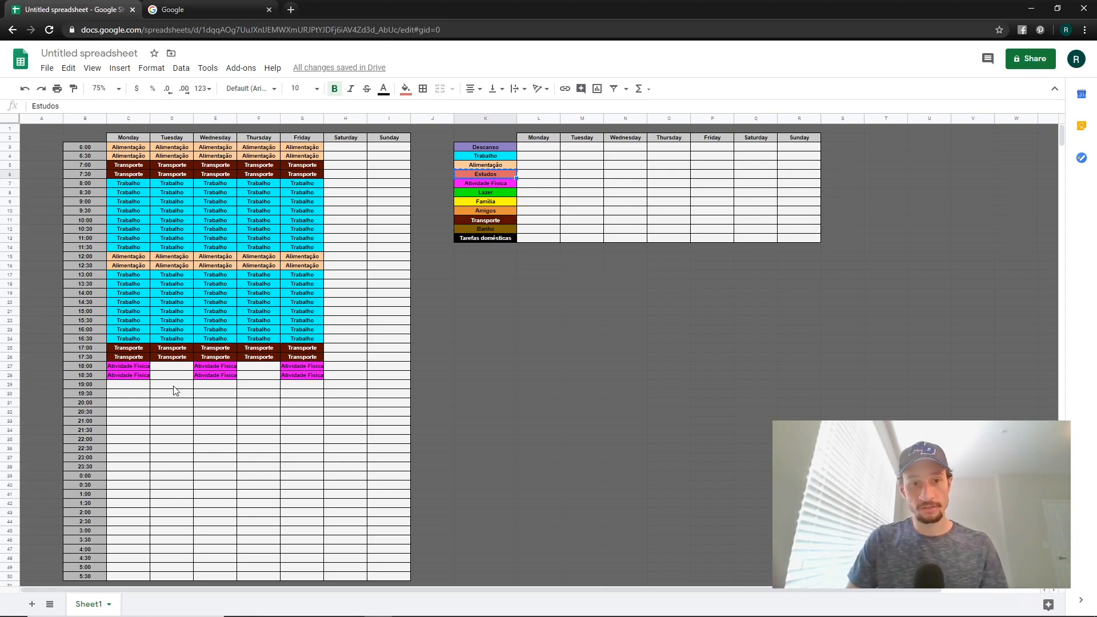
{"action": "left_click_drag", "start_coordinate": [179, 368], "coordinate": [181, 376]}
{"action": "left_click_drag", "start_coordinate": [266, 368], "coordinate": [268, 378]}
{"action": "key", "text": "ctrl+v"}
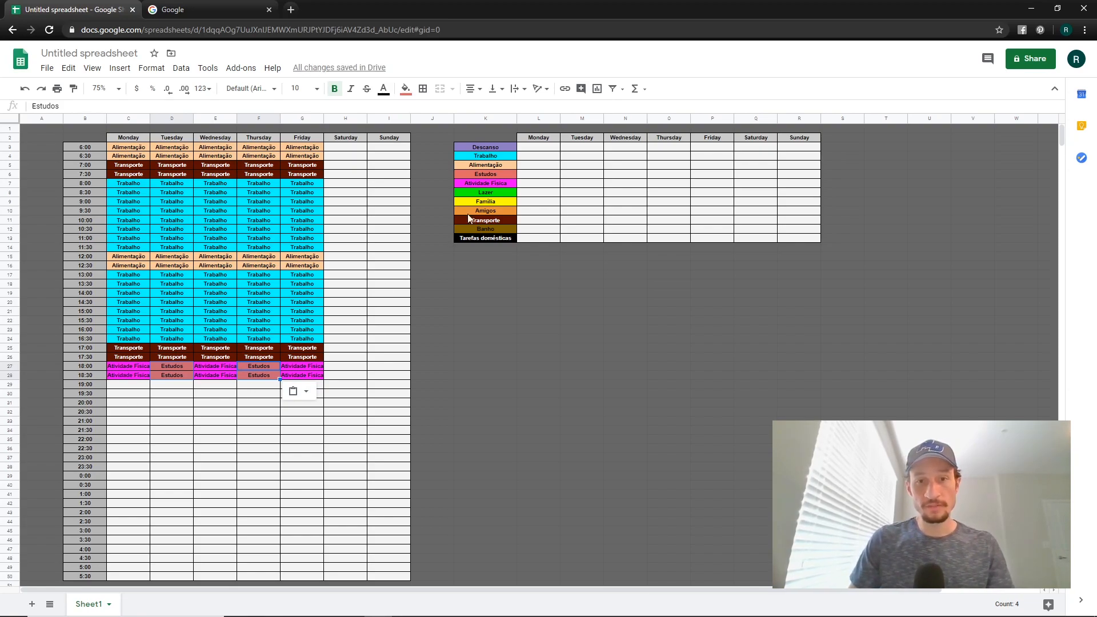
- For Monday to Friday, copy Banho into the 19:00 slots and Alimentação into the 19:30 and 20:00 slots
{"action": "left_click", "coordinate": [479, 227]}
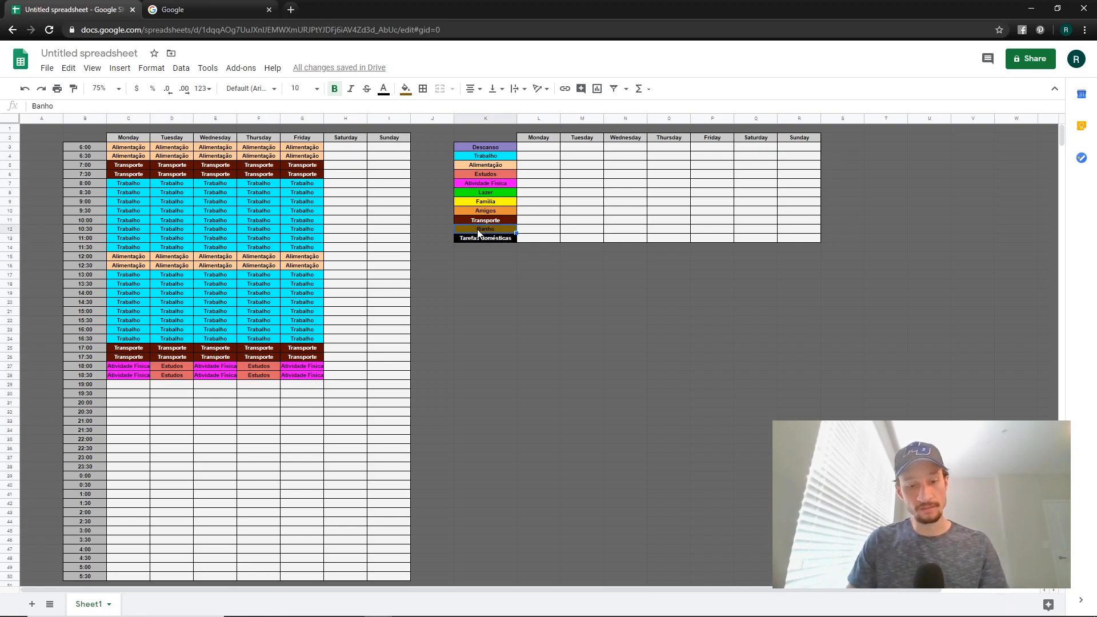
{"action": "left_click_drag", "start_coordinate": [150, 384], "coordinate": [289, 384]}
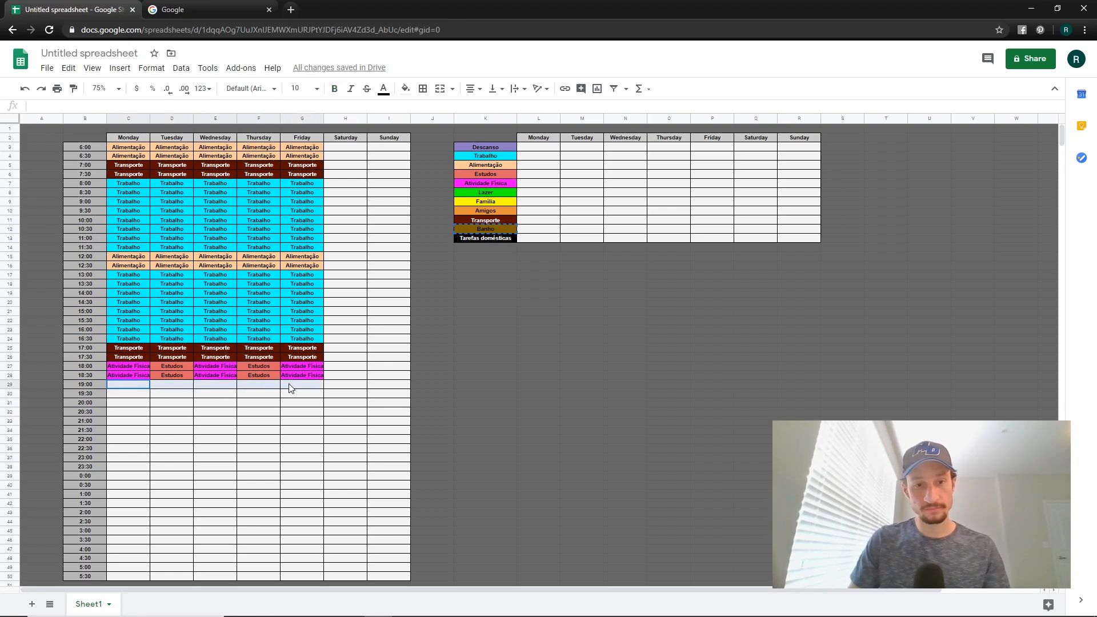
{"action": "key", "text": "ctrl+v"}
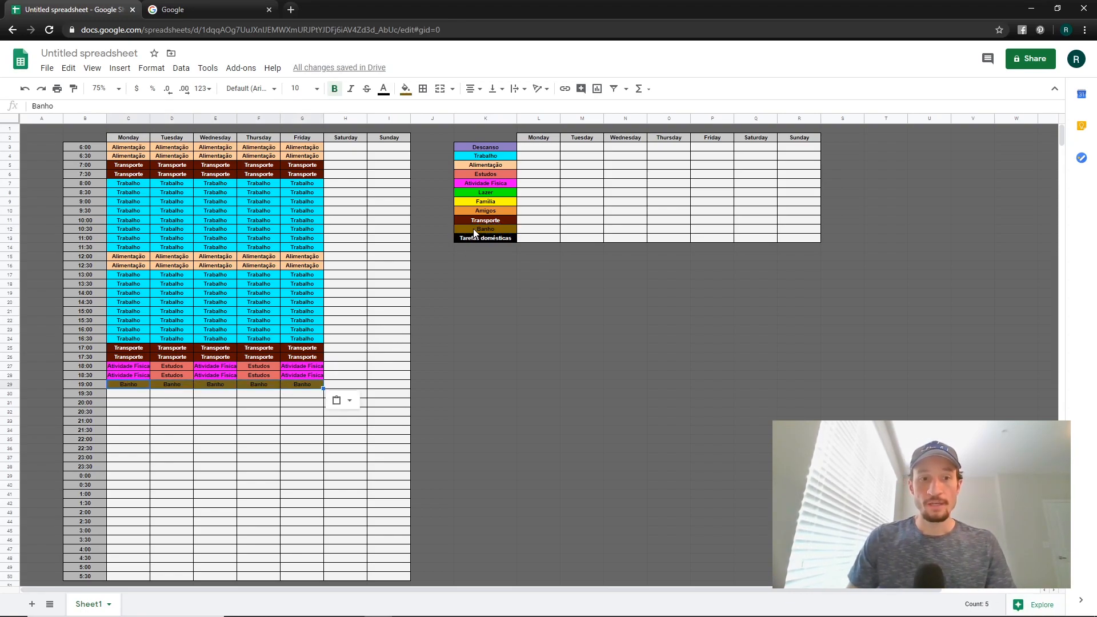
{"action": "left_click", "coordinate": [486, 166]}
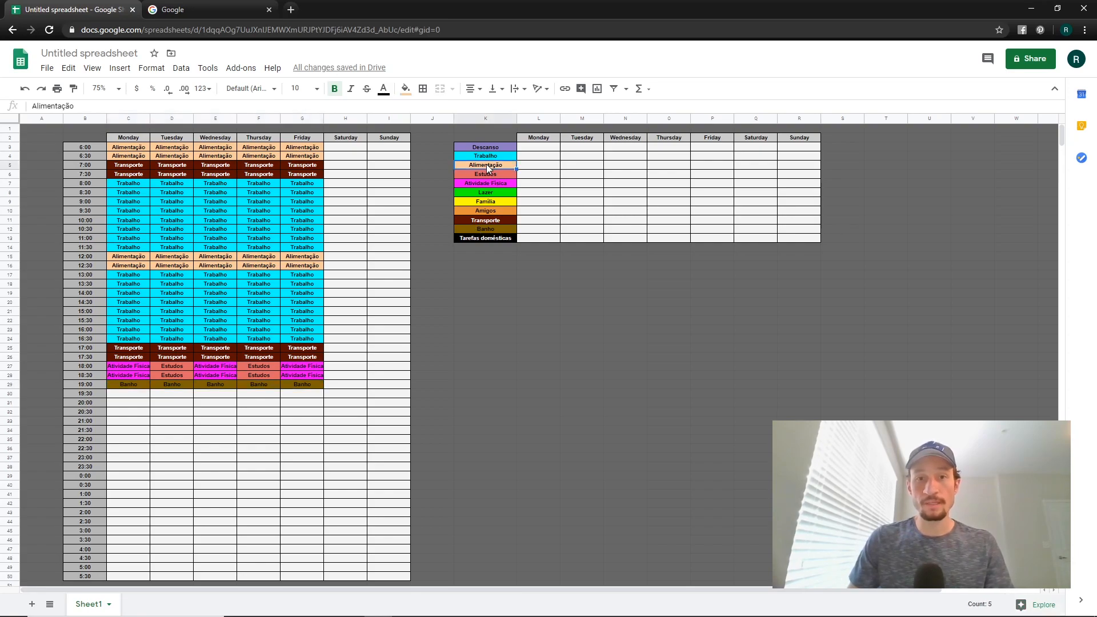
{"action": "left_click_drag", "start_coordinate": [135, 396], "coordinate": [292, 411]}
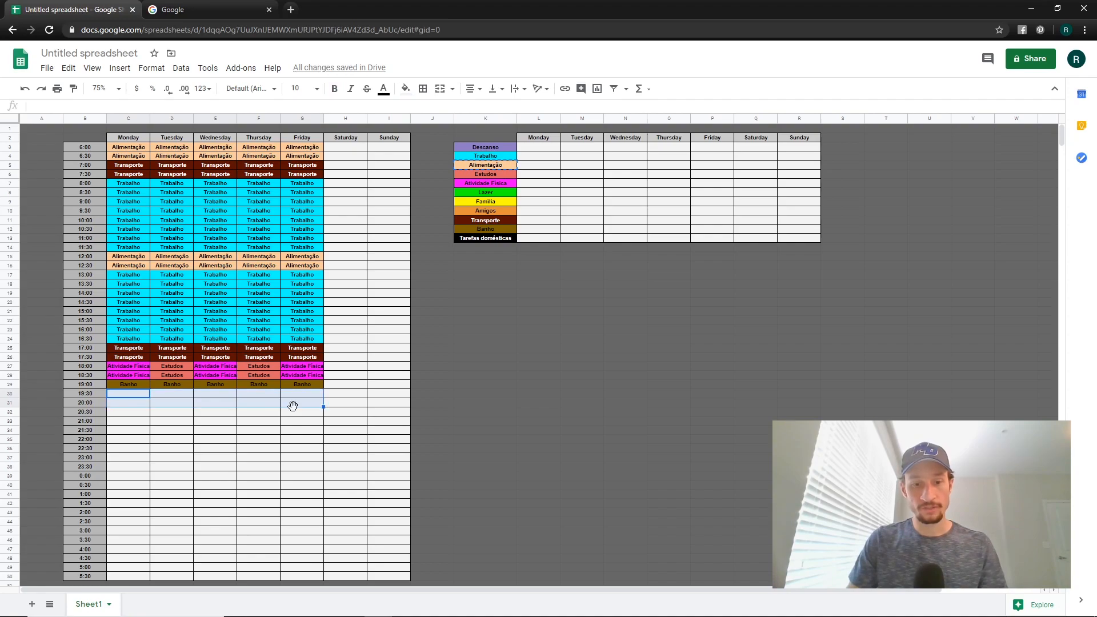
{"action": "key", "text": "ctrl+v"}
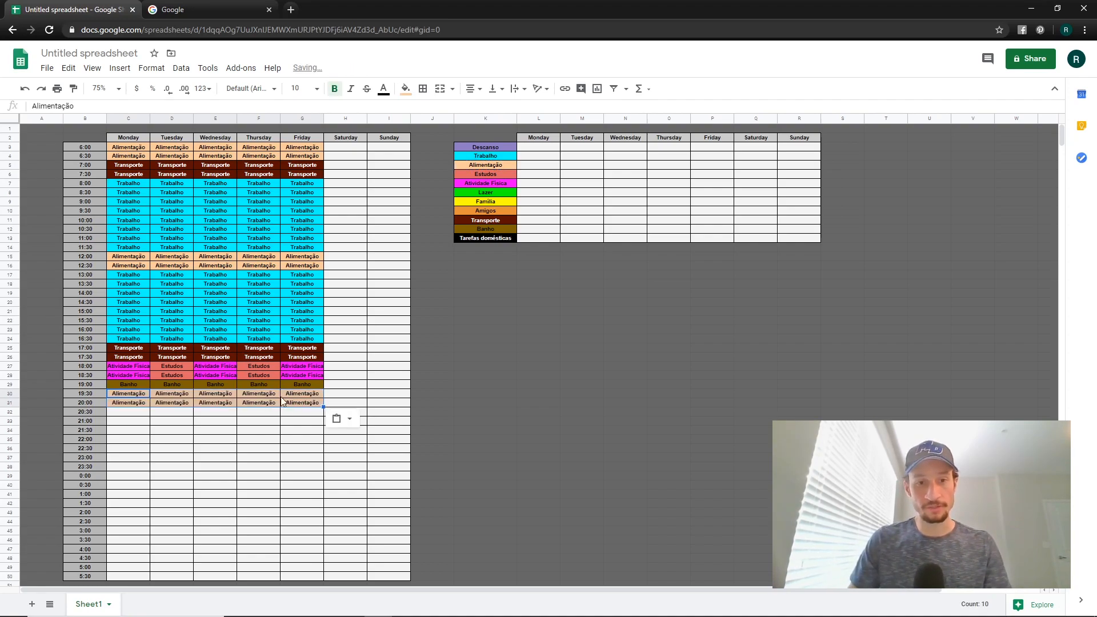
- Copy the Tarefas domésticas activity into the Monday to Friday slots at 20:30
{"action": "left_click", "coordinate": [484, 238]}
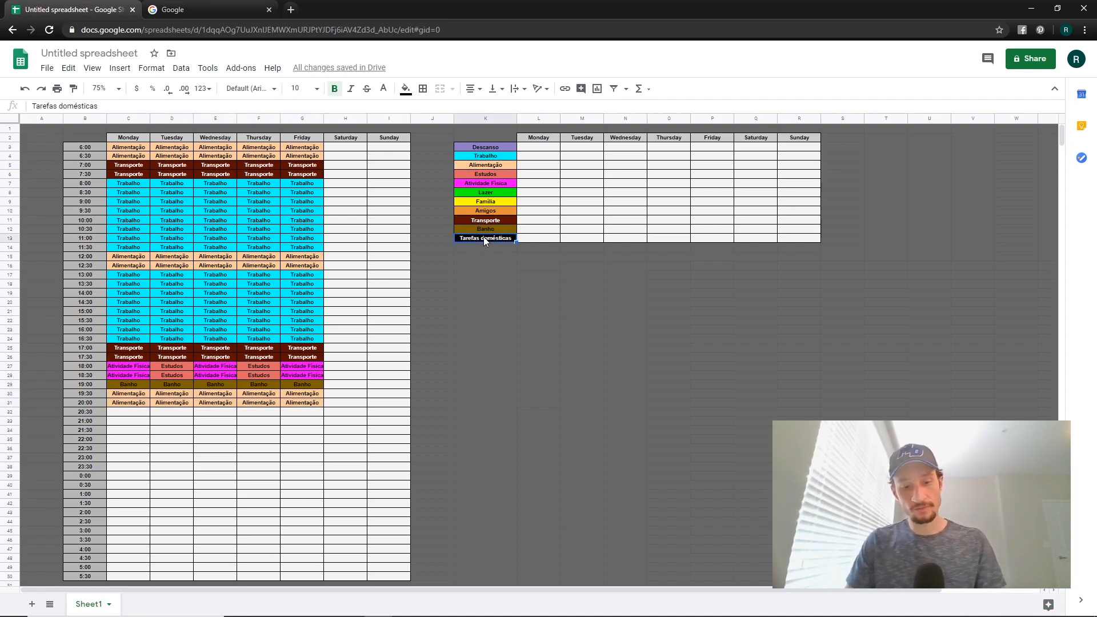
{"action": "key", "text": "ctrl+c"}
{"action": "left_click_drag", "start_coordinate": [126, 412], "coordinate": [299, 413]}
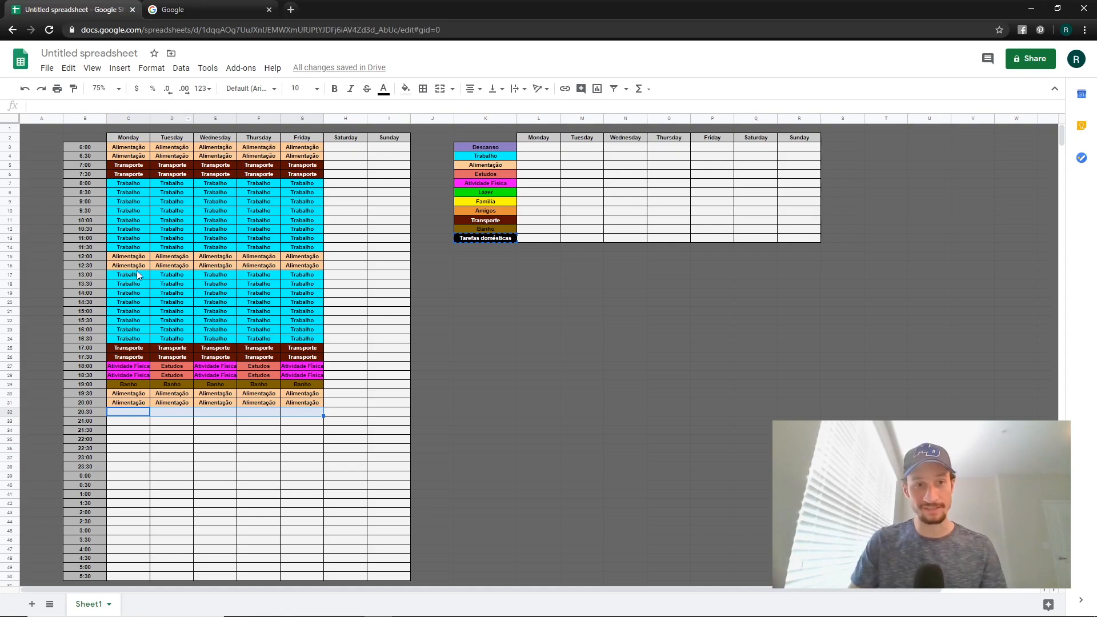
{"action": "key", "text": "ctrl+v"}
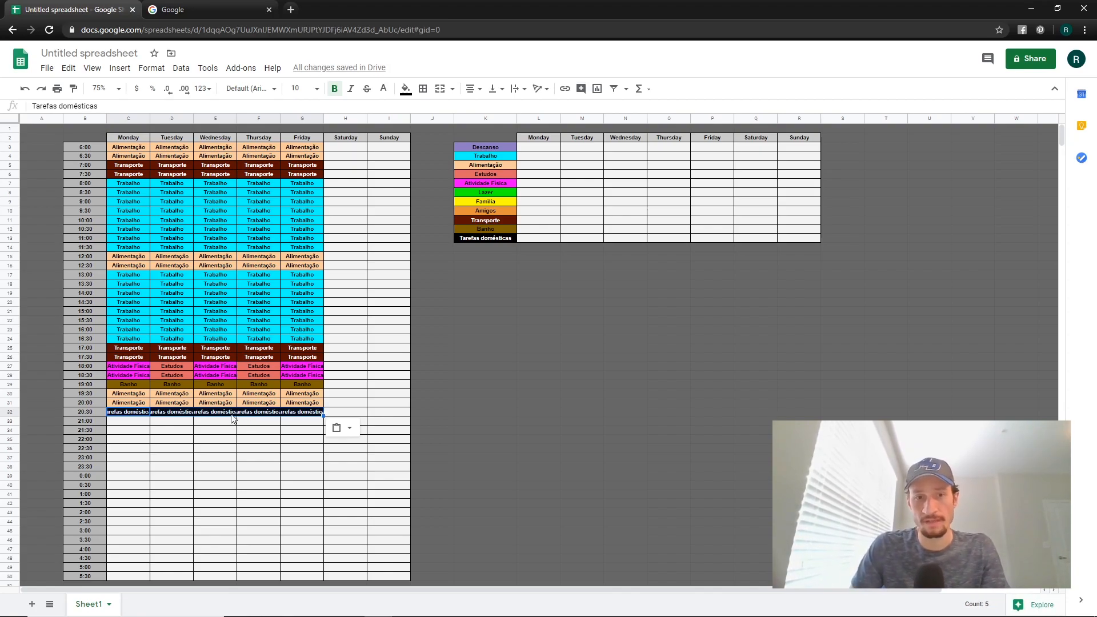
- Set the font size of the Monday to Friday Tarefas domésticas cells at 20:30 to 6
{"action": "left_click", "coordinate": [143, 432]}
{"action": "left_click", "coordinate": [127, 414]}
{"action": "left_click", "coordinate": [207, 431]}
{"action": "left_click", "coordinate": [127, 414]}
{"action": "left_click", "coordinate": [130, 423]}
{"action": "left_click_drag", "start_coordinate": [127, 414], "coordinate": [309, 418]}
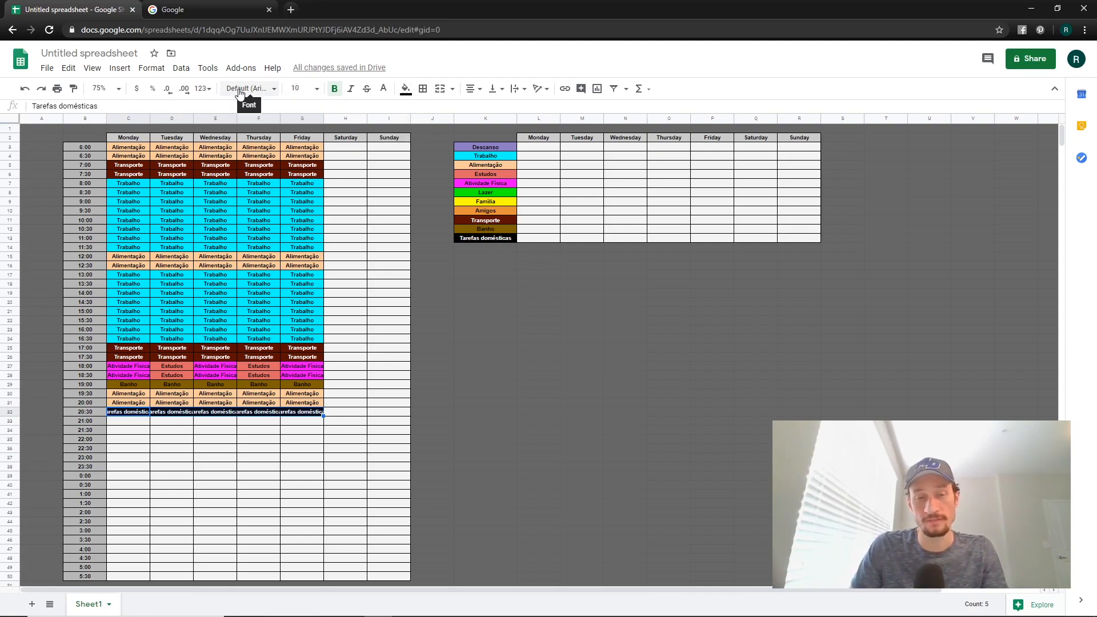
{"action": "left_click", "coordinate": [317, 89]}
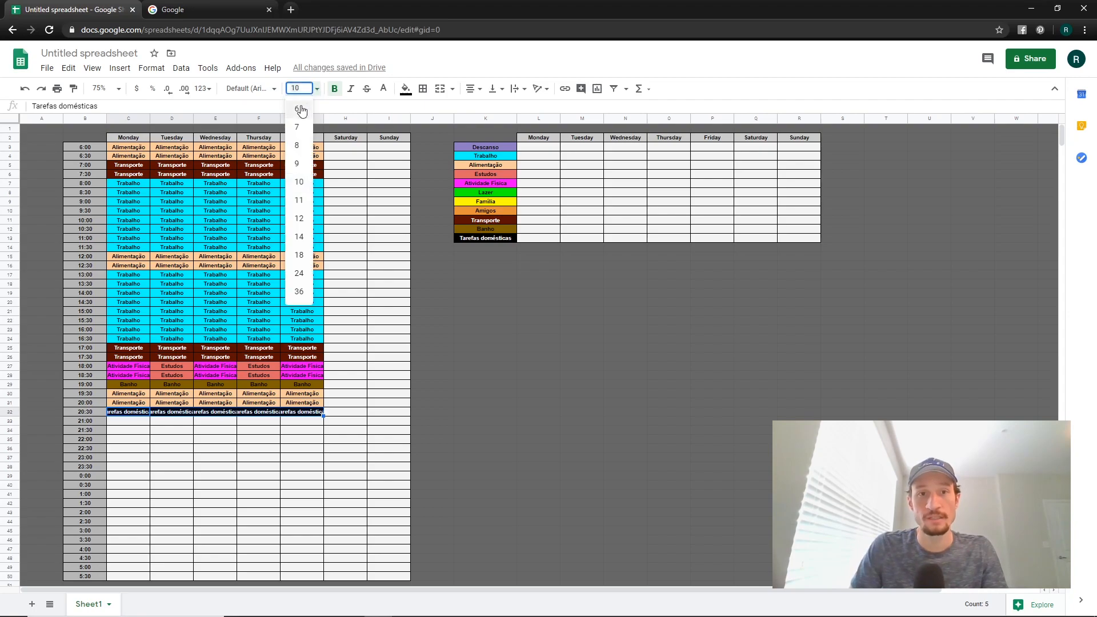
{"action": "left_click", "coordinate": [298, 108]}
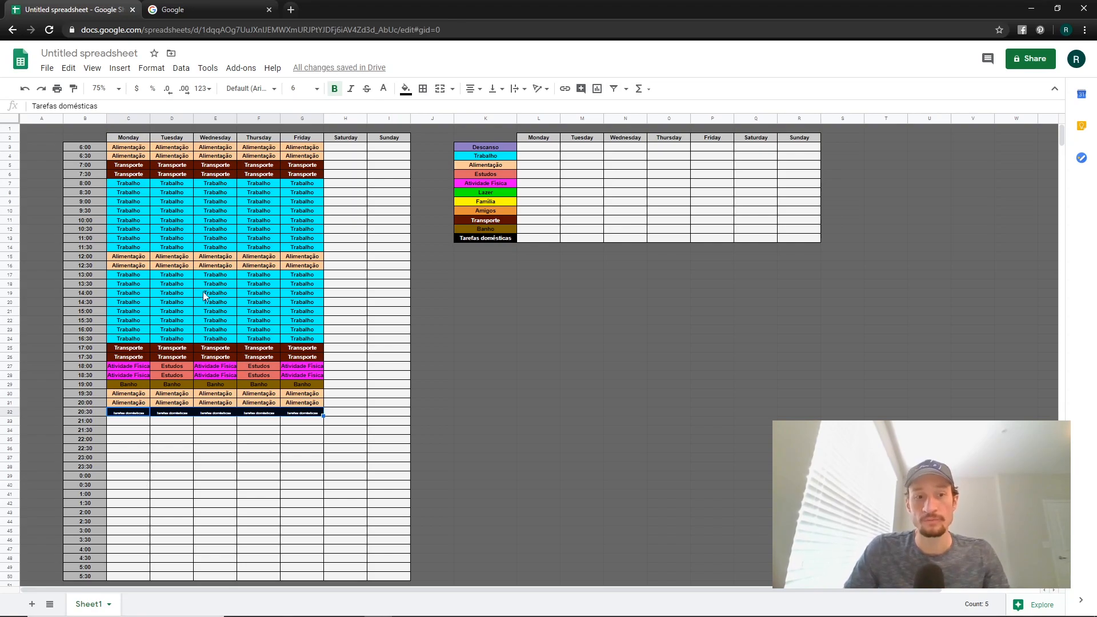
- Copy the Descanso activity into all Monday to Friday slots from 23:00 through 5:30
{"action": "left_click", "coordinate": [480, 146]}
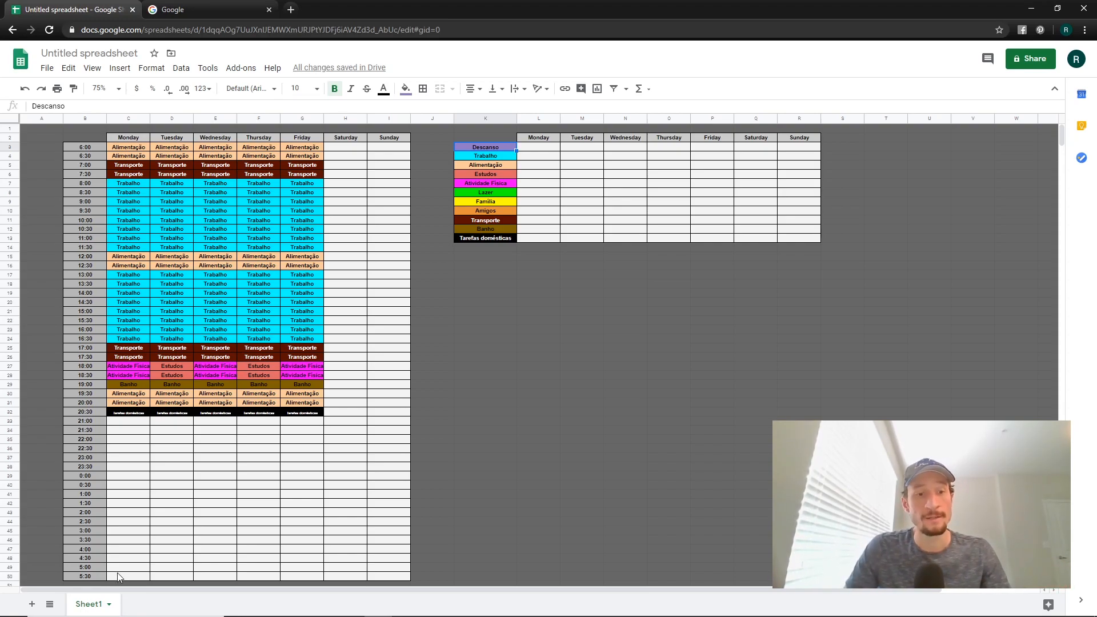
{"action": "left_click_drag", "start_coordinate": [117, 575], "coordinate": [129, 453]}
{"action": "left_click_drag", "start_coordinate": [128, 455], "coordinate": [303, 459]}
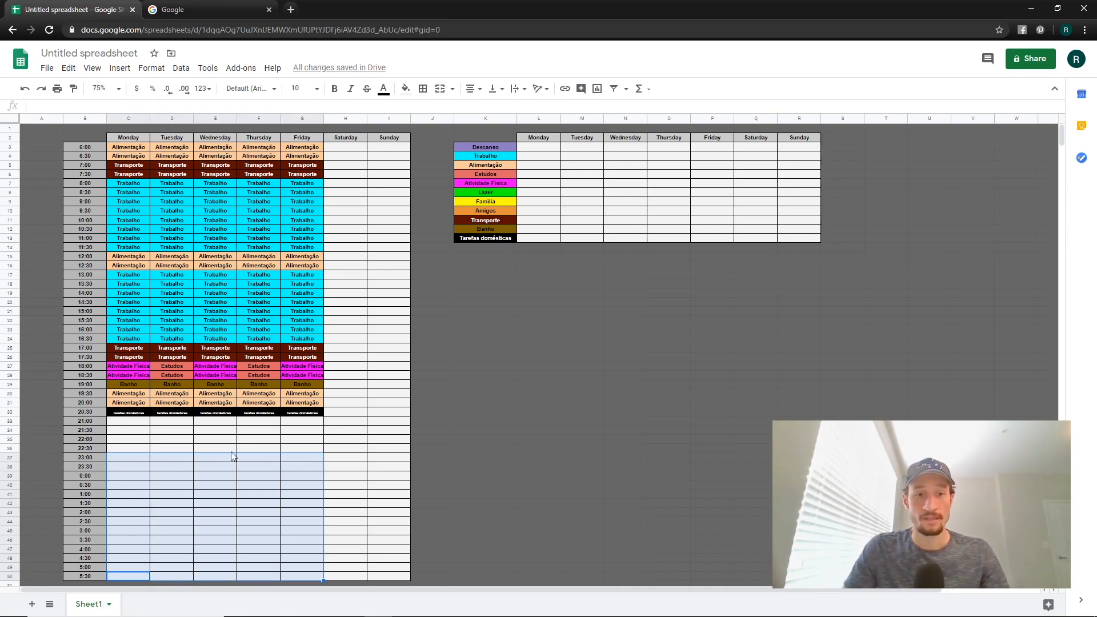
{"action": "left_click", "coordinate": [494, 150]}
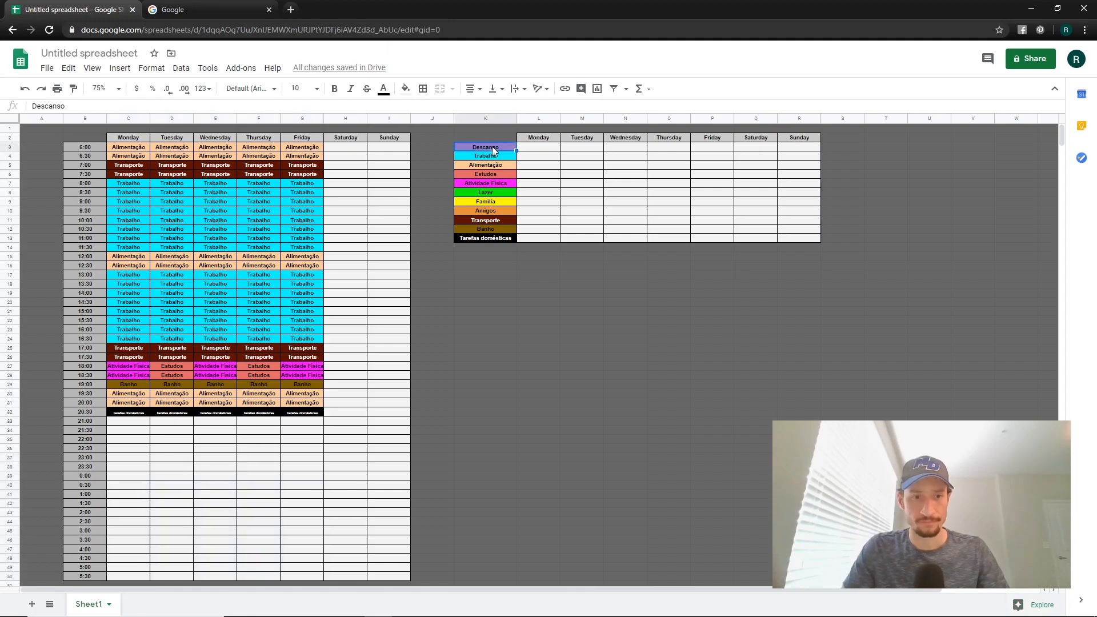
{"action": "key", "text": "ctrl+c"}
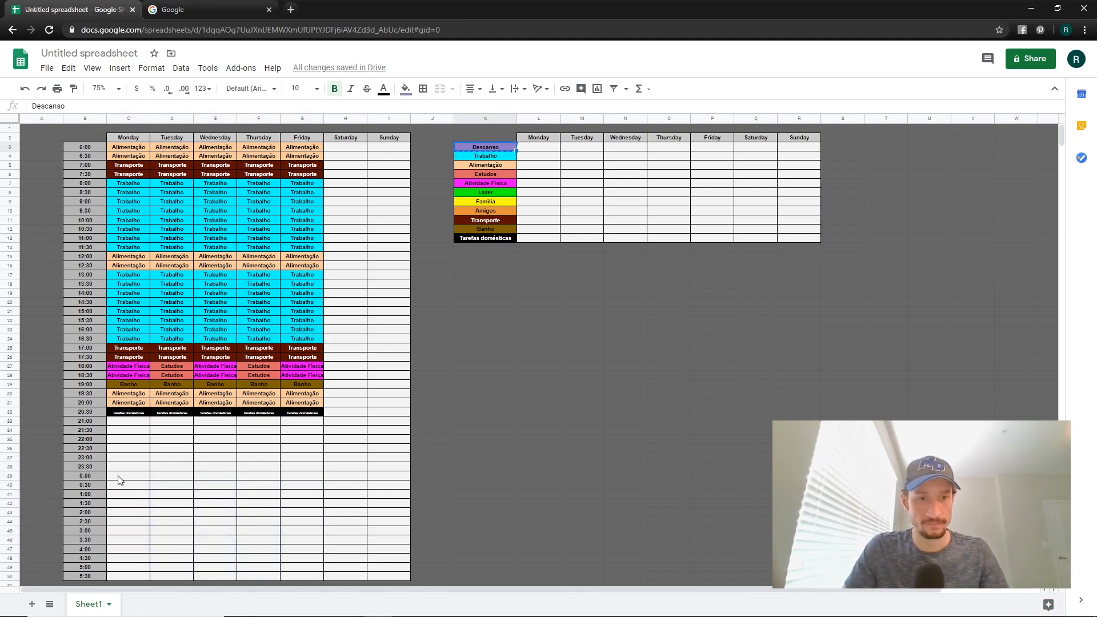
{"action": "left_click", "coordinate": [131, 459]}
{"action": "left_click_drag", "start_coordinate": [139, 468], "coordinate": [308, 579]}
{"action": "key", "text": "ctrl+v"}
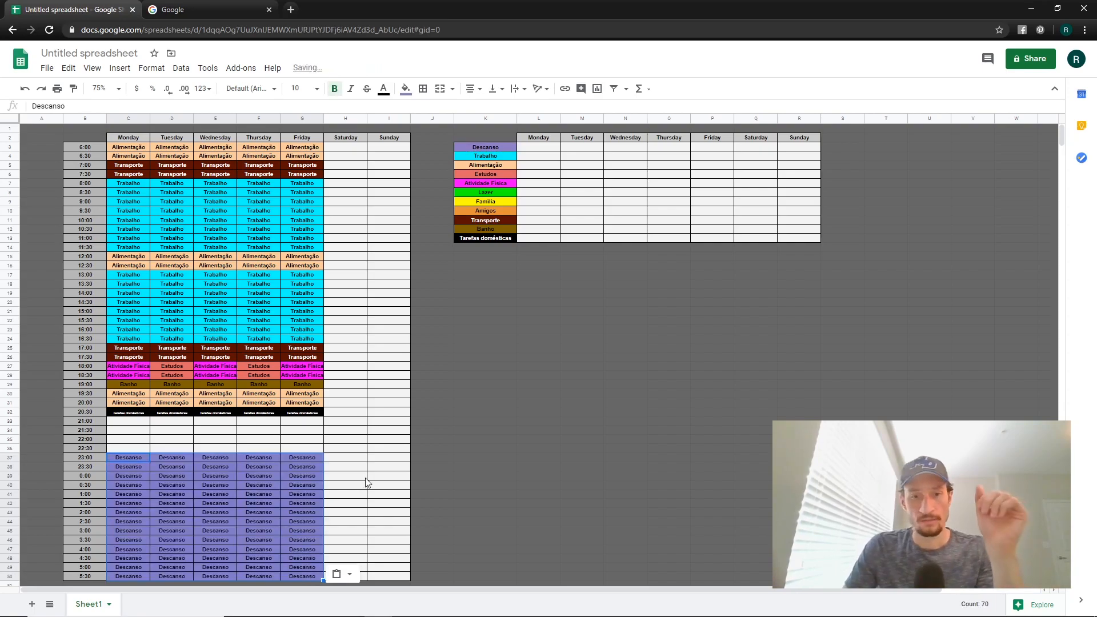
{"action": "left_click", "coordinate": [338, 476]}
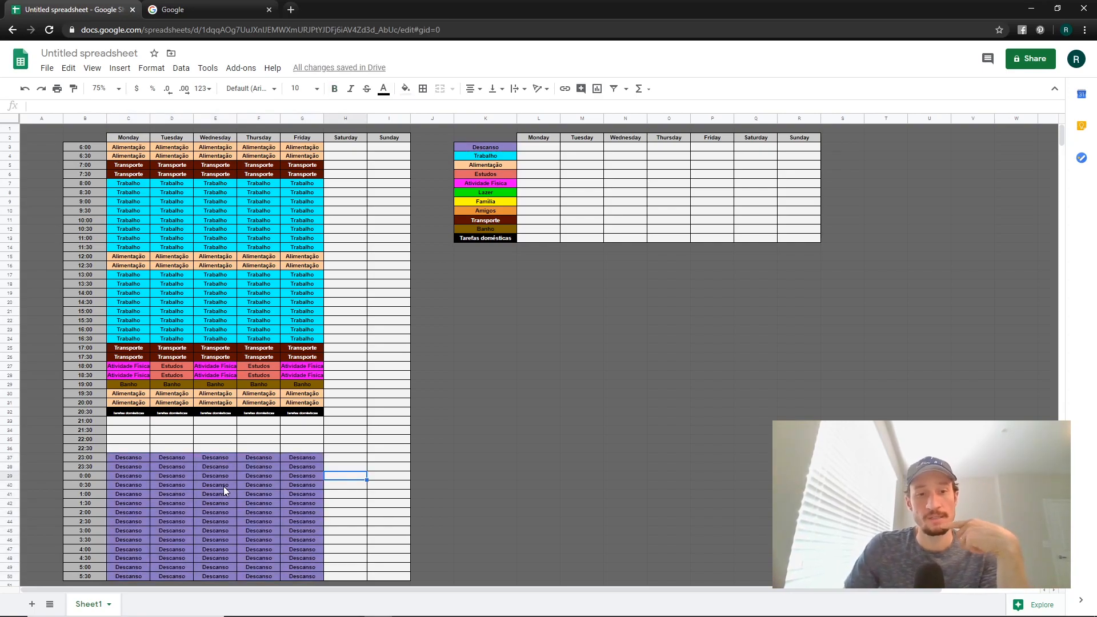
{"action": "left_click_drag", "start_coordinate": [136, 461], "coordinate": [132, 576]}
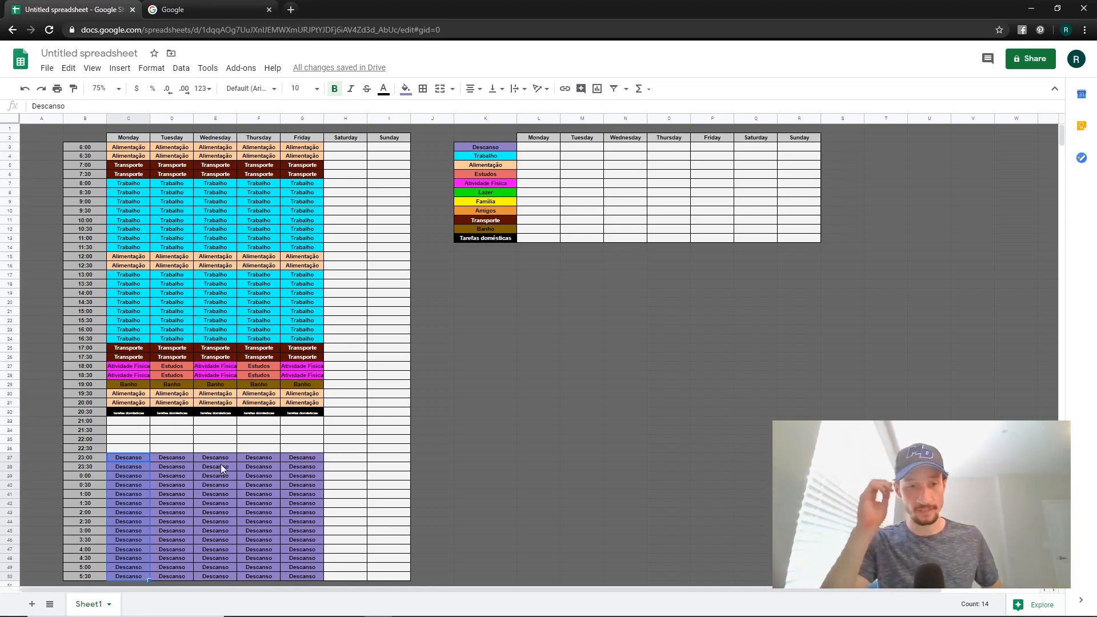
- Copy the Lazer activity into the Monday to Friday slots at 22:00 and 22:30
{"action": "left_click", "coordinate": [140, 425]}
{"action": "left_click_drag", "start_coordinate": [142, 433], "coordinate": [302, 451]}
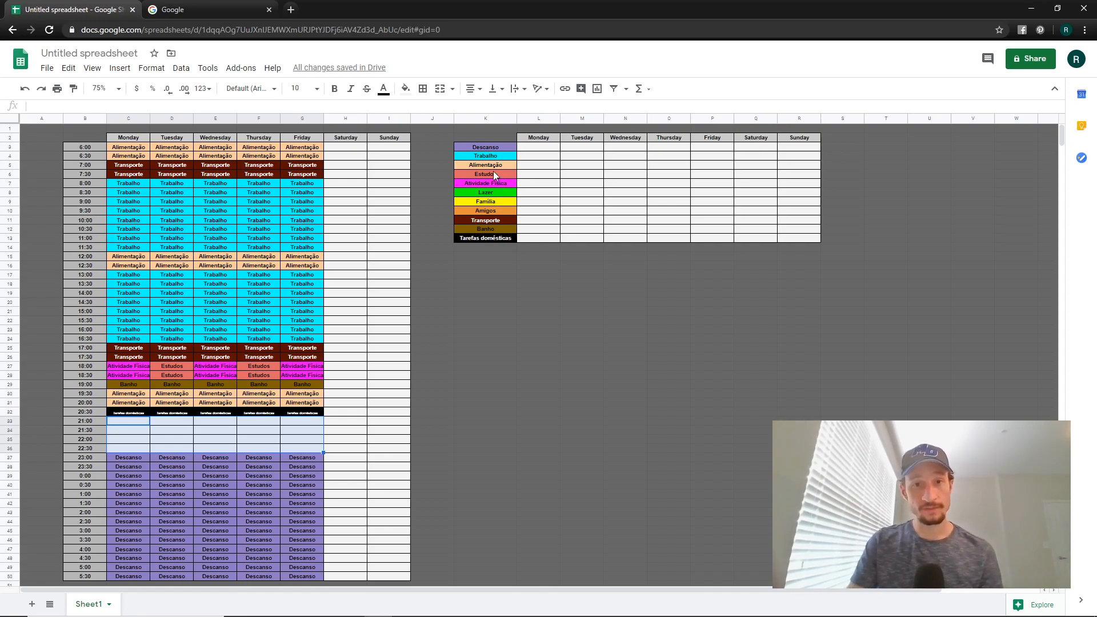
{"action": "left_click", "coordinate": [492, 192]}
{"action": "key", "text": "ctrl+c"}
{"action": "left_click_drag", "start_coordinate": [128, 442], "coordinate": [301, 446]}
{"action": "key", "text": "ctrl+v"}
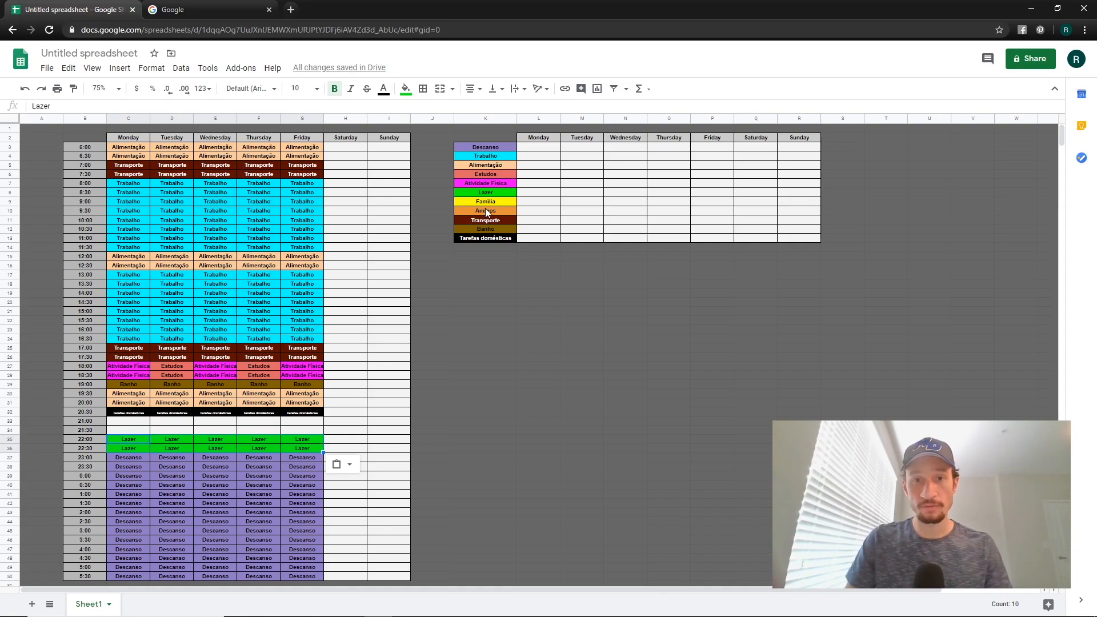
- Copy the Estudos activity into the Monday to Friday slots at 21:00 and 21:30
{"action": "left_click", "coordinate": [486, 174]}
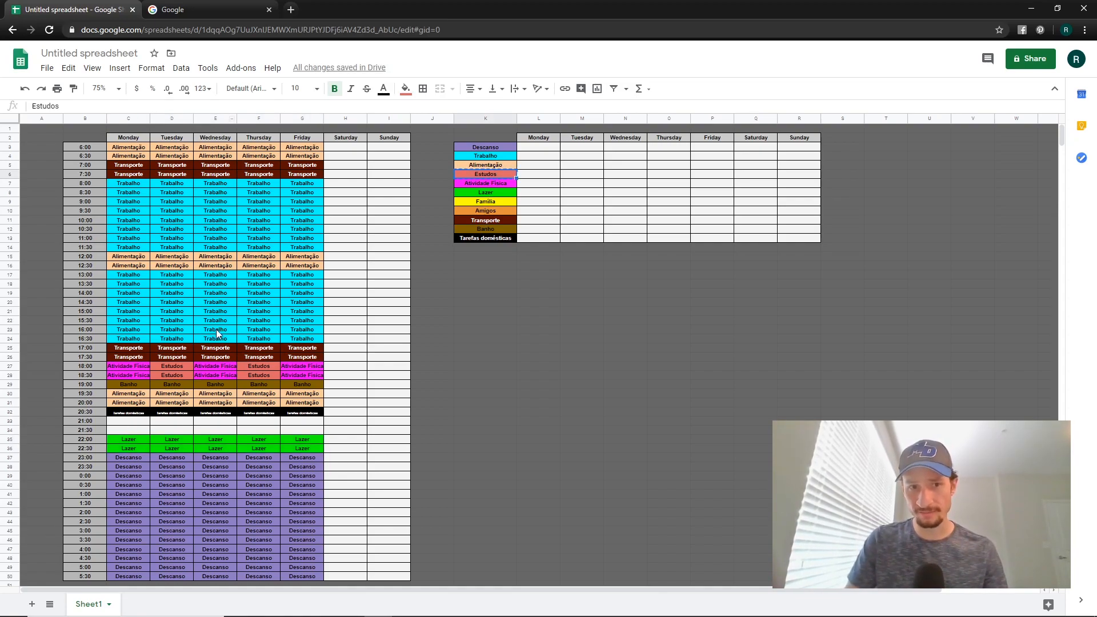
{"action": "left_click_drag", "start_coordinate": [138, 422], "coordinate": [294, 431]}
{"action": "key", "text": "ctrl+v"}
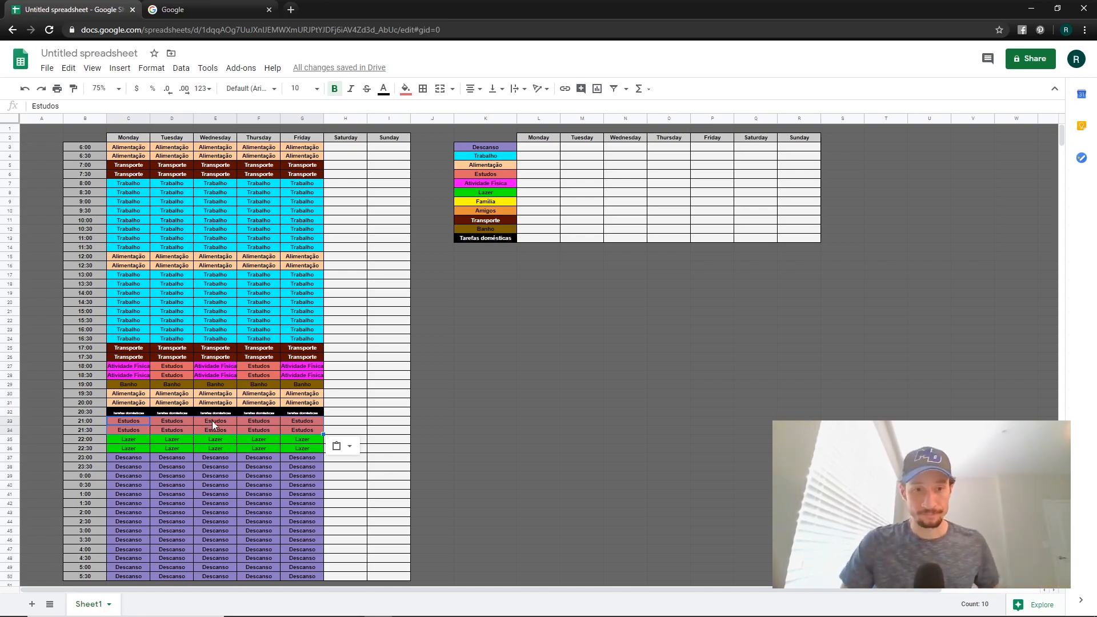
- Replace the Thursday slots from 21:00 through 22:30 with the Amigos activity
{"action": "left_click", "coordinate": [487, 210]}
{"action": "key", "text": "ctrl+c"}
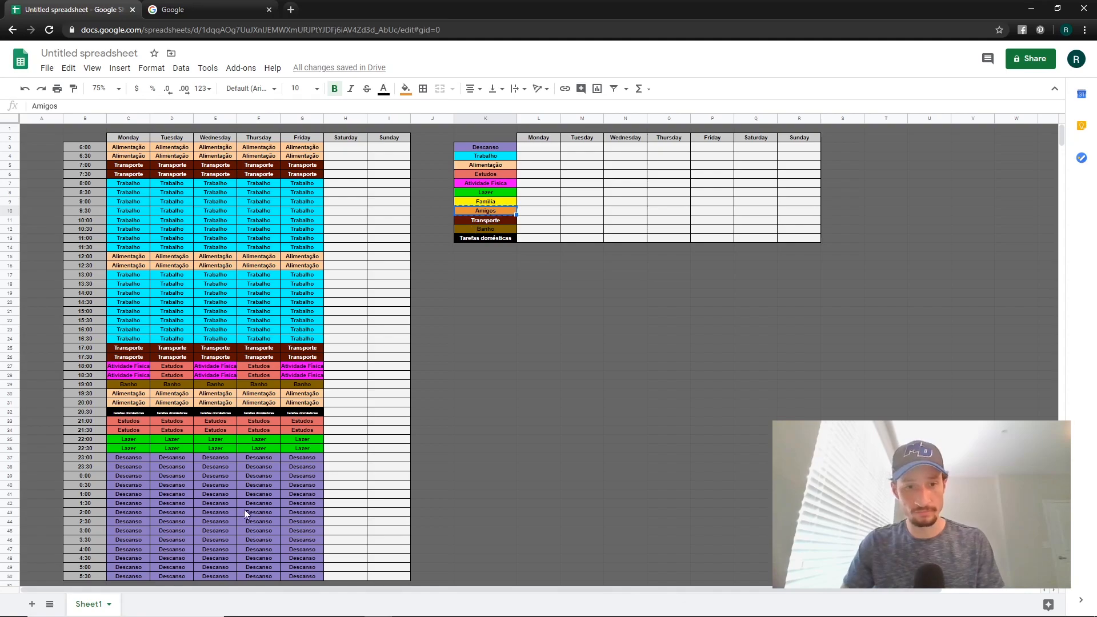
{"action": "left_click_drag", "start_coordinate": [258, 419], "coordinate": [259, 448]}
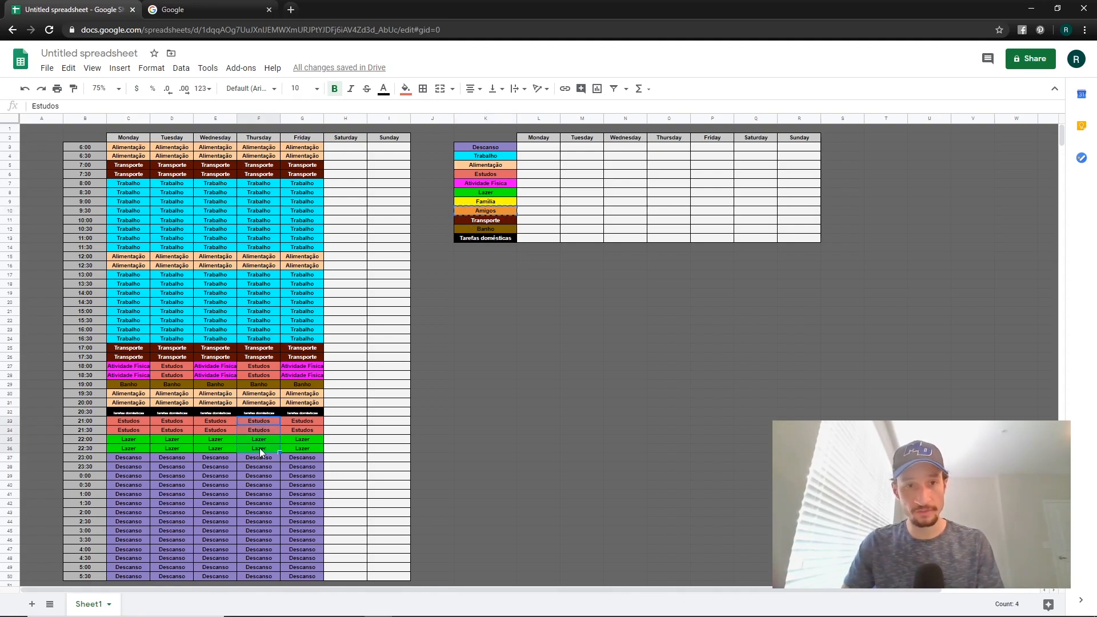
{"action": "key", "text": "ctrl+v"}
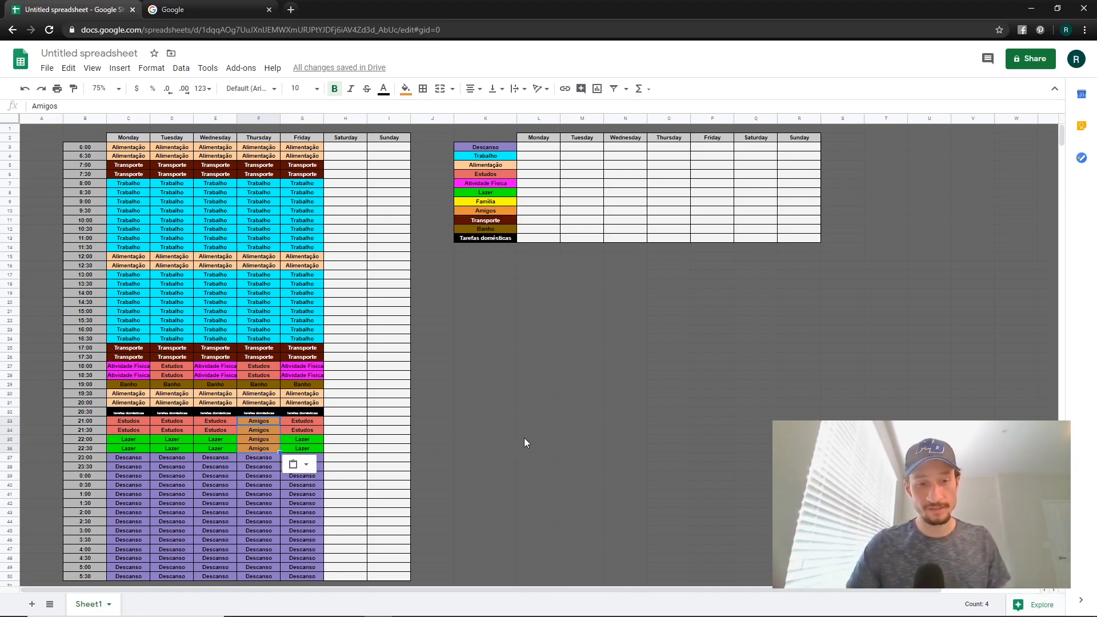
{"action": "left_click", "coordinate": [524, 439]}
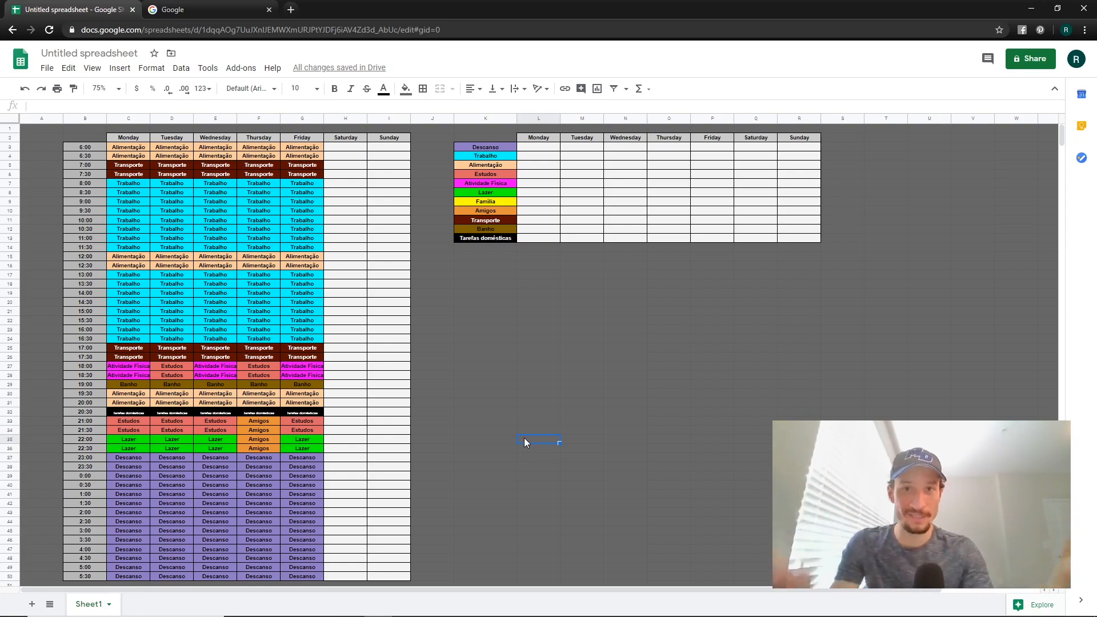
- Copy the Descanso activity into the Saturday and Sunday slots from 6:00 through 7:30
{"action": "left_click", "coordinate": [485, 150]}
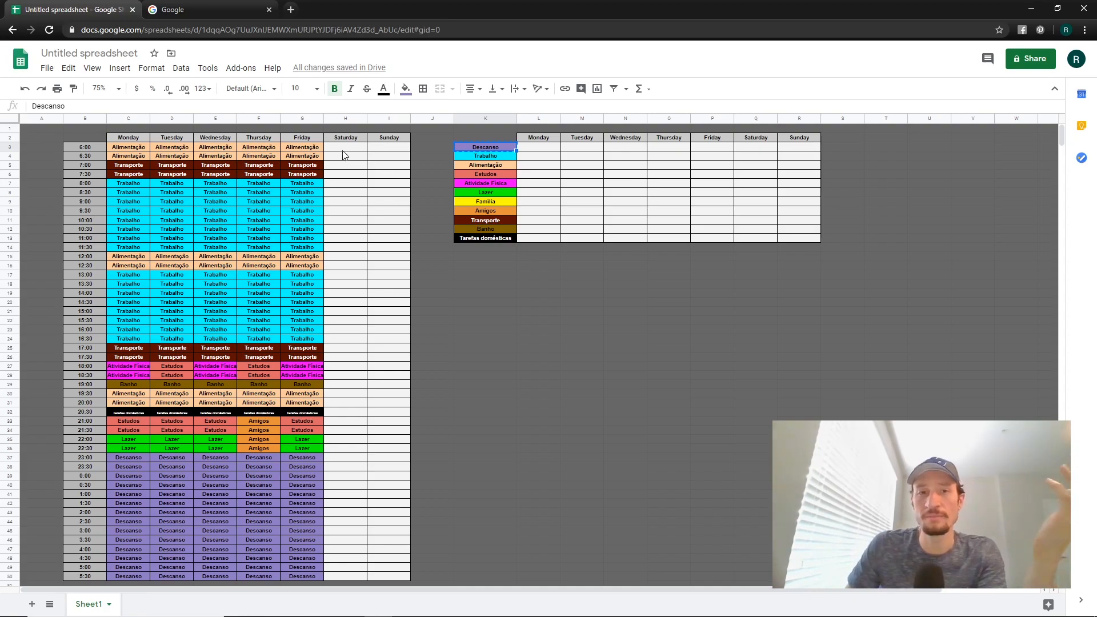
{"action": "key", "text": "ctrl+c"}
{"action": "left_click_drag", "start_coordinate": [348, 149], "coordinate": [347, 196]}
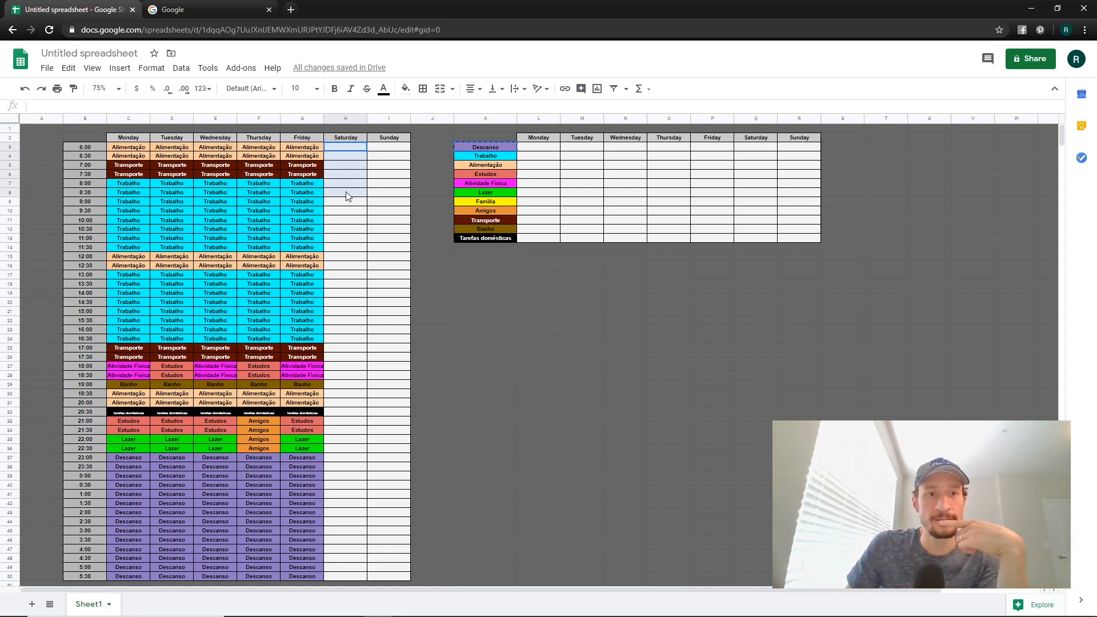
{"action": "left_click", "coordinate": [380, 166]}
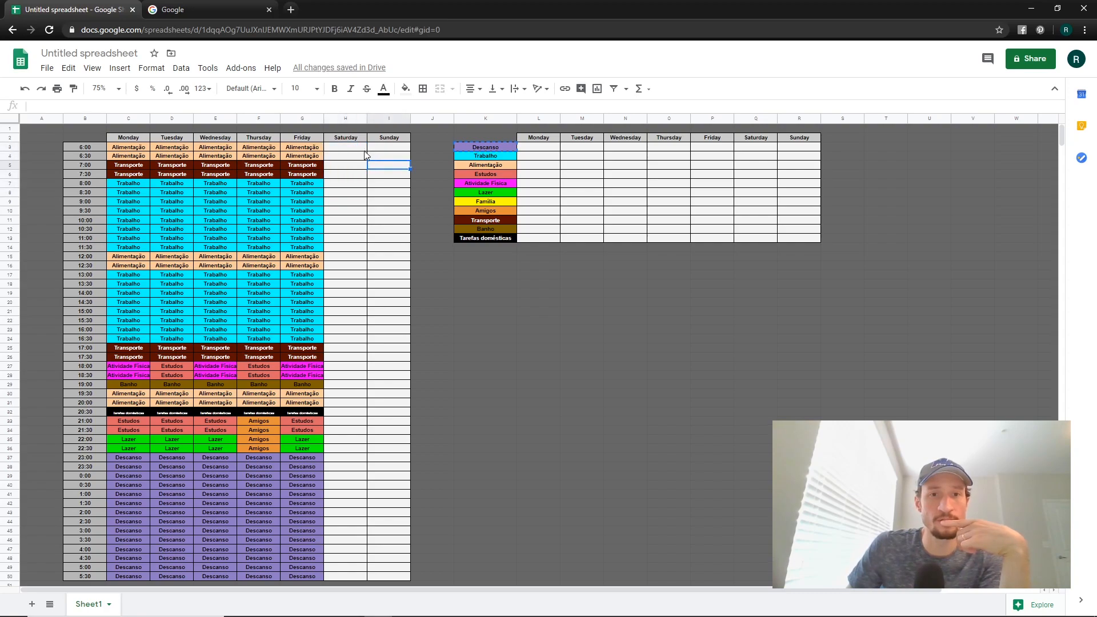
{"action": "left_click_drag", "start_coordinate": [360, 149], "coordinate": [384, 179]}
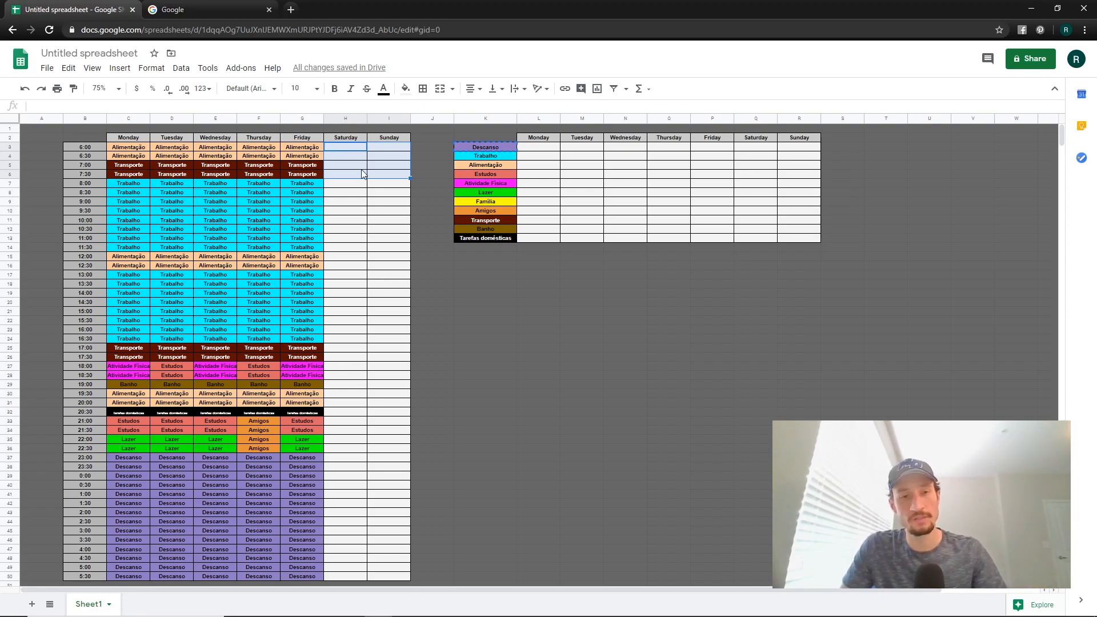
{"action": "key", "text": "ctrl+v"}
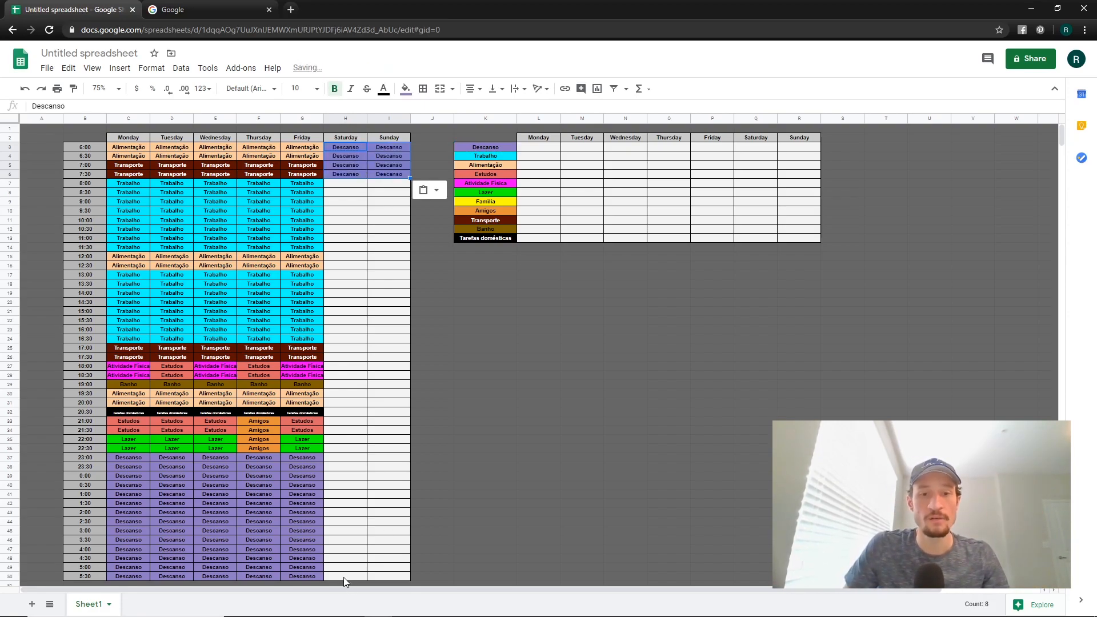
- Fill the Saturday and Sunday slots from 23:00 through 5:30 with the copied Descanso activity
{"action": "left_click_drag", "start_coordinate": [344, 578], "coordinate": [370, 478]}
{"action": "key", "text": "ctrl+v"}
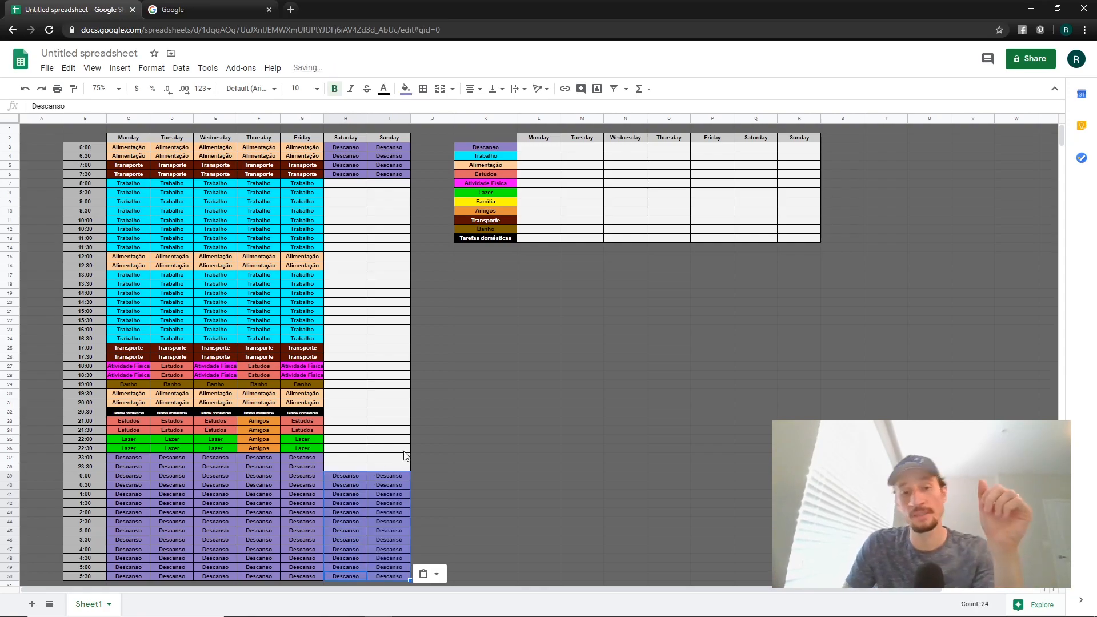
{"action": "left_click", "coordinate": [364, 459]}
{"action": "left_click_drag", "start_coordinate": [366, 459], "coordinate": [378, 466]}
{"action": "key", "text": "ctrl+v"}
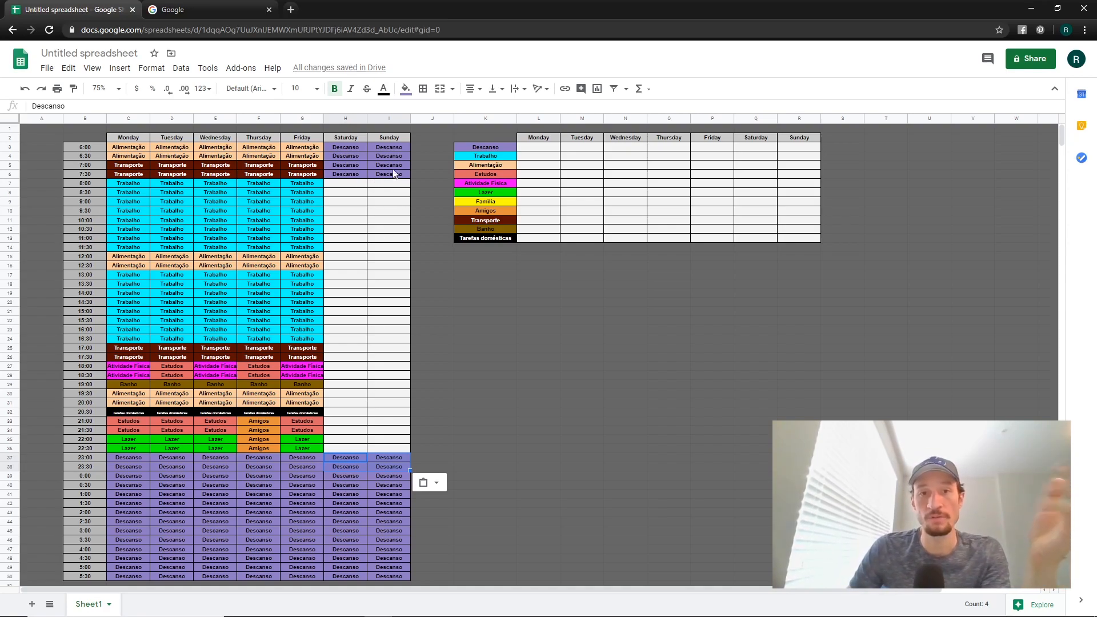
- Copy the Alimentação activity into the Saturday and Sunday slots at 8:00 and 8:30
{"action": "left_click", "coordinate": [467, 165]}
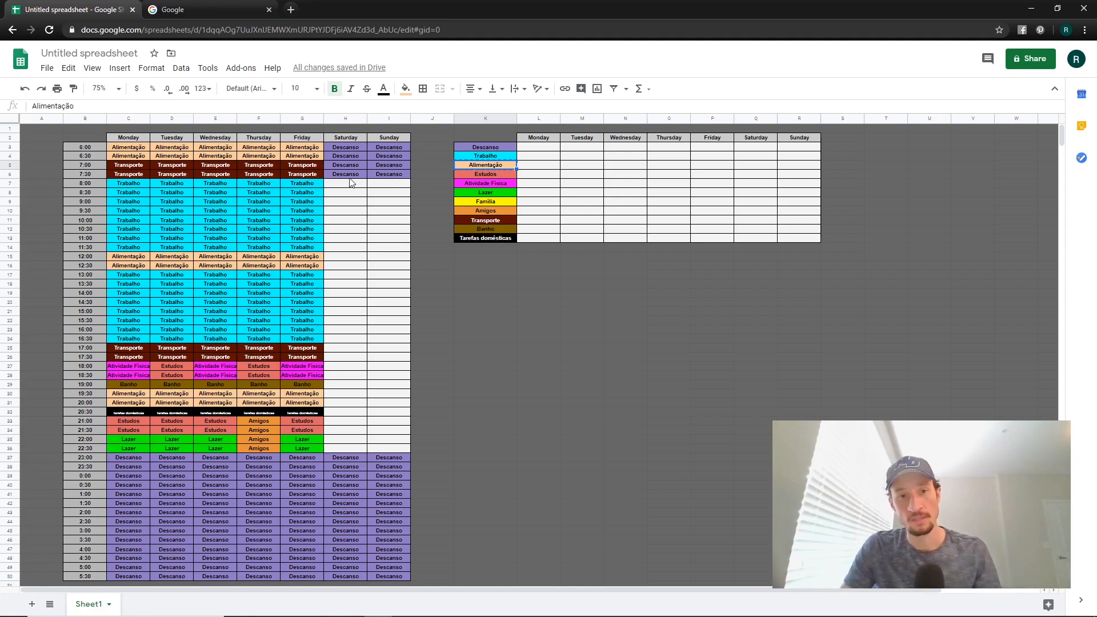
{"action": "left_click_drag", "start_coordinate": [341, 184], "coordinate": [388, 194]}
{"action": "key", "text": "ctrl+v"}
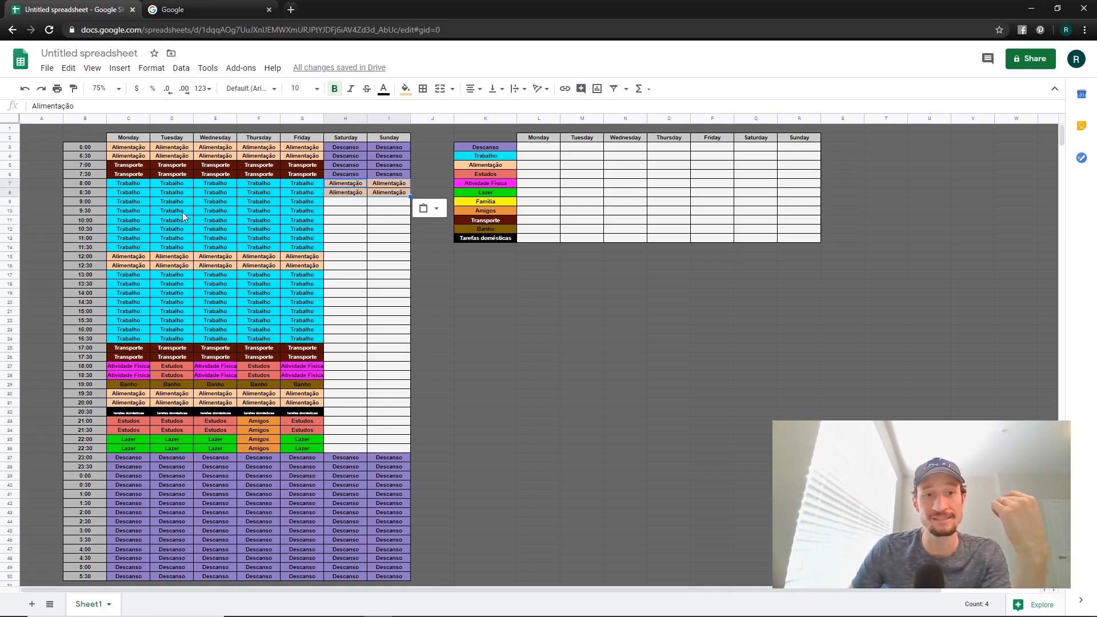
{"action": "left_click_drag", "start_coordinate": [129, 148], "coordinate": [285, 145]}
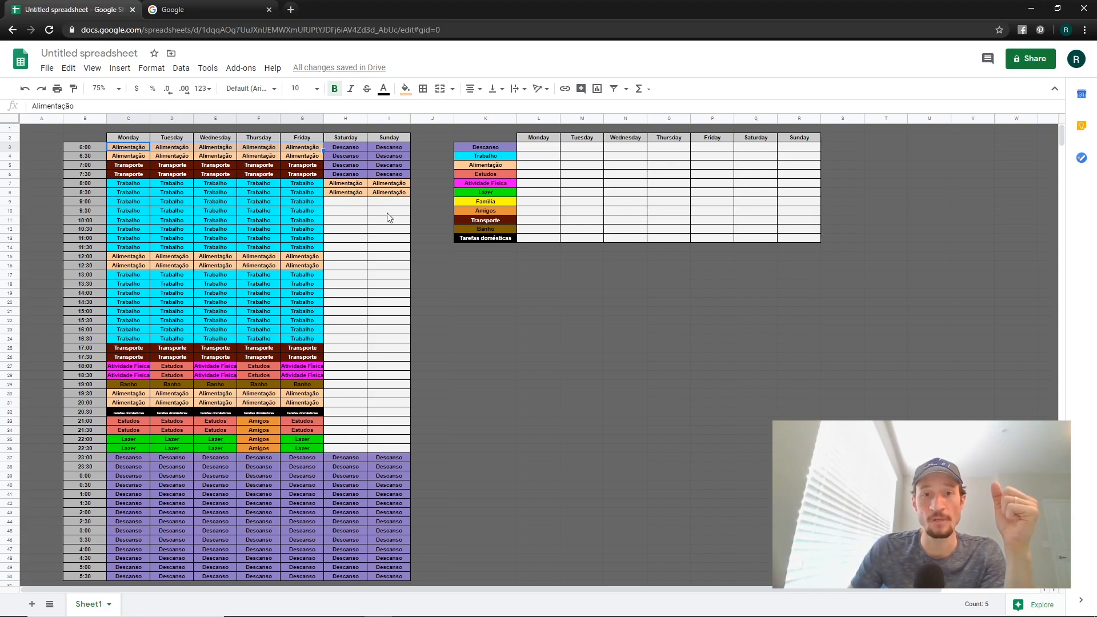
- Copy the Familia activity into the Sunday slots from 11:00 through 16:30
{"action": "left_click", "coordinate": [490, 202]}
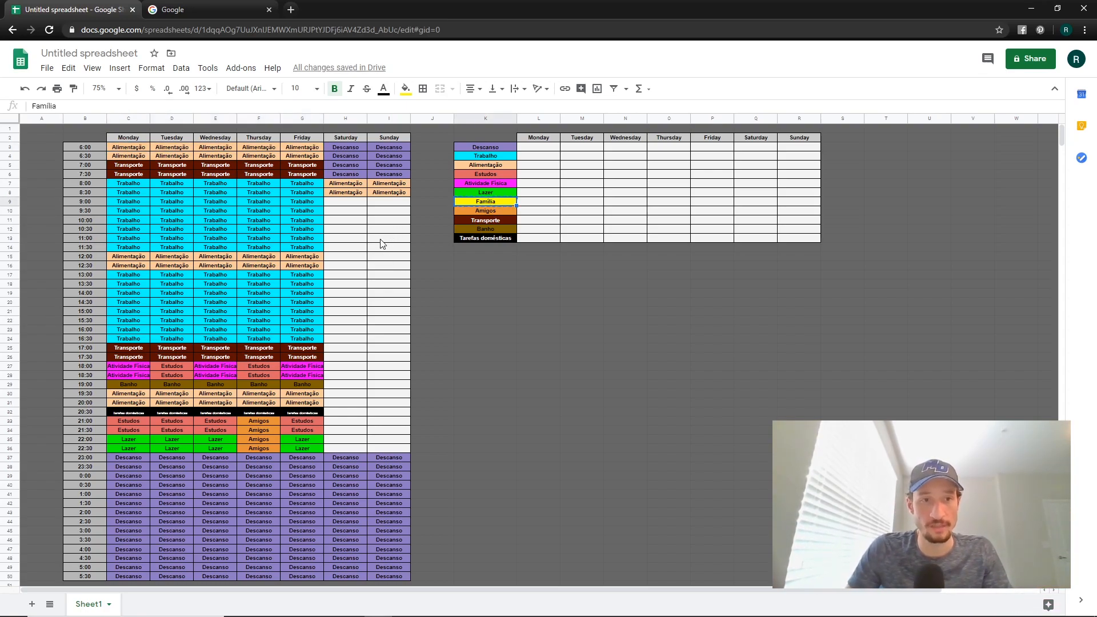
{"action": "left_click_drag", "start_coordinate": [381, 240], "coordinate": [386, 342]}
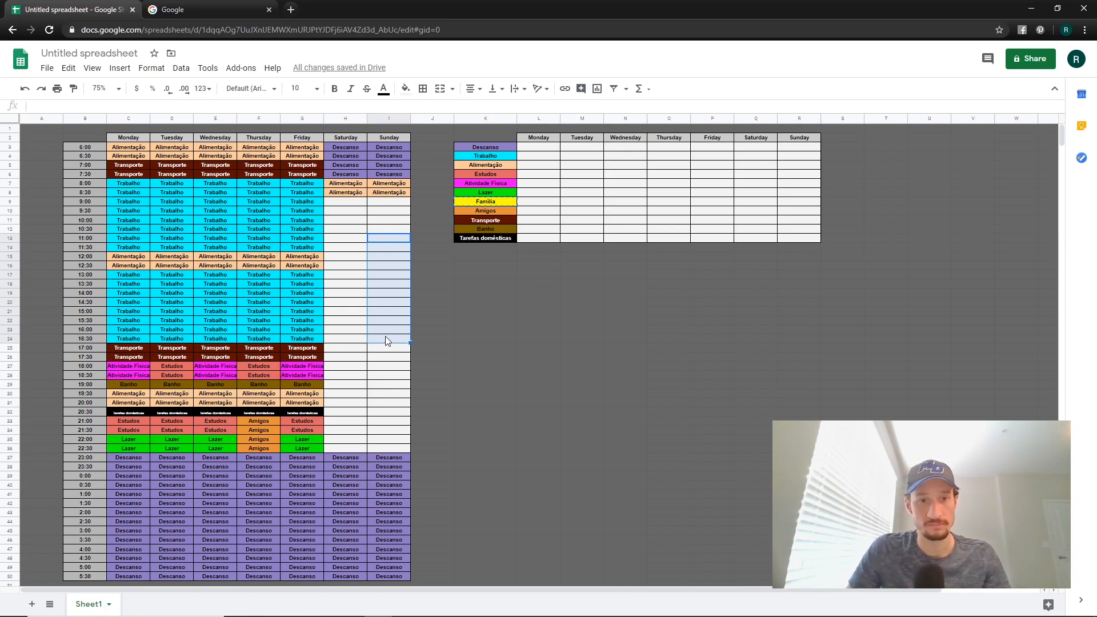
{"action": "key", "text": "ctrl+v"}
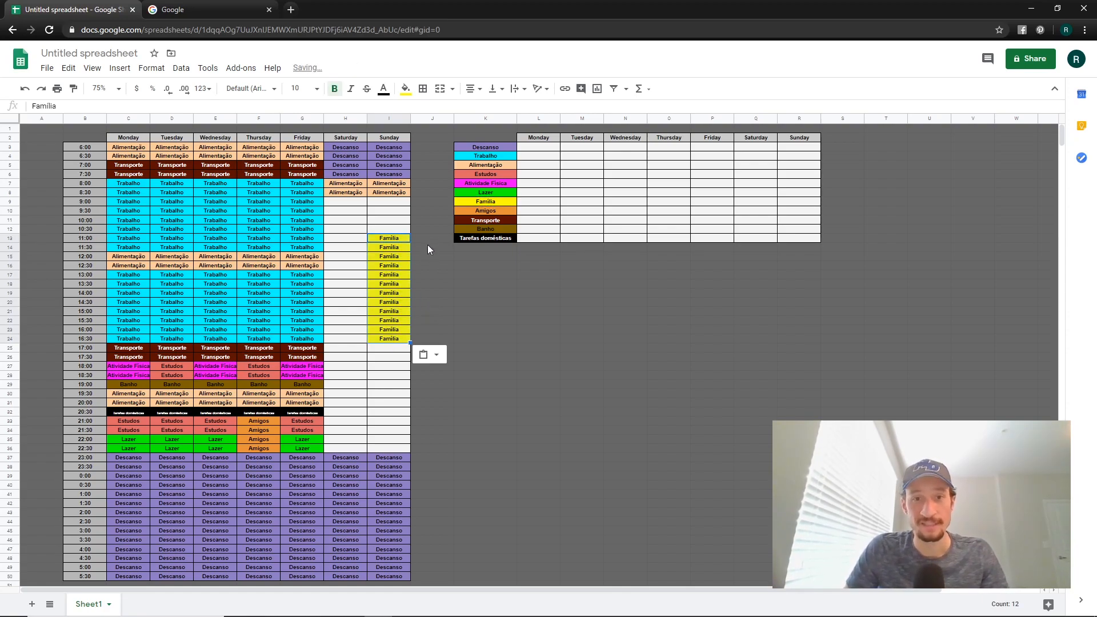
- Copy the Transporte activity into the Sunday slots at 10:30 and 17:00, around the Familia block
{"action": "left_click", "coordinate": [487, 219]}
{"action": "key", "text": "ctrl+c"}
{"action": "left_click", "coordinate": [397, 231]}
{"action": "key", "text": "ctrl+v"}
{"action": "left_click", "coordinate": [389, 347]}
{"action": "key", "text": "ctrl+v"}
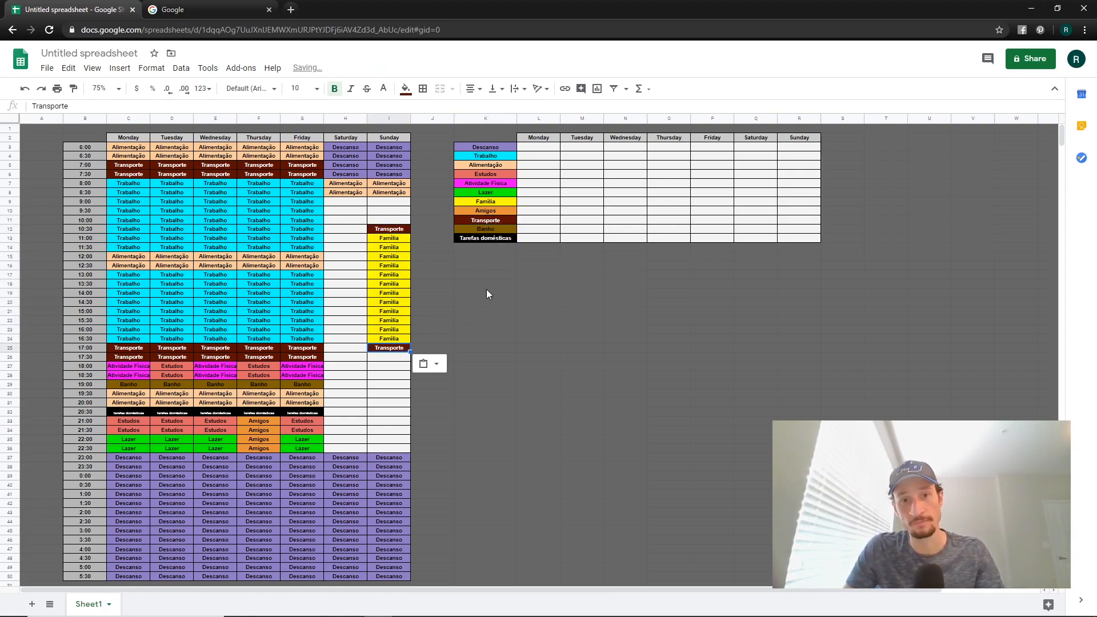
- Replace the Sunday Familia slots at 13:00 and 13:30 with the Alimentação activity
{"action": "left_click", "coordinate": [493, 167]}
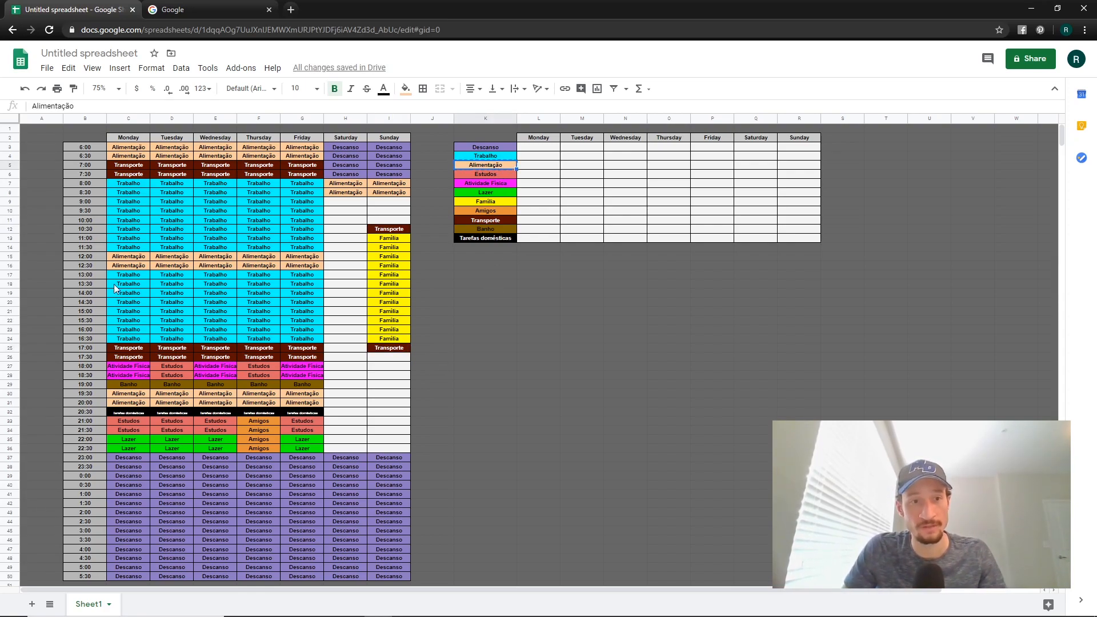
{"action": "left_click", "coordinate": [386, 277]}
{"action": "left_click_drag", "start_coordinate": [386, 282], "coordinate": [389, 284]}
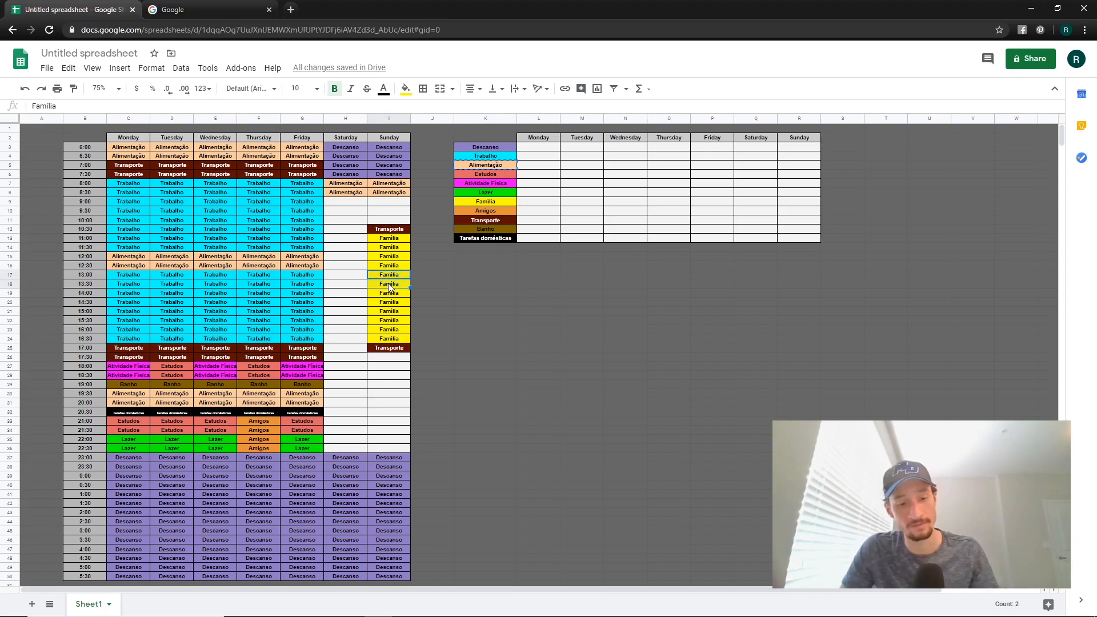
{"action": "key", "text": "ctrl+v"}
{"action": "left_click", "coordinate": [461, 267]}
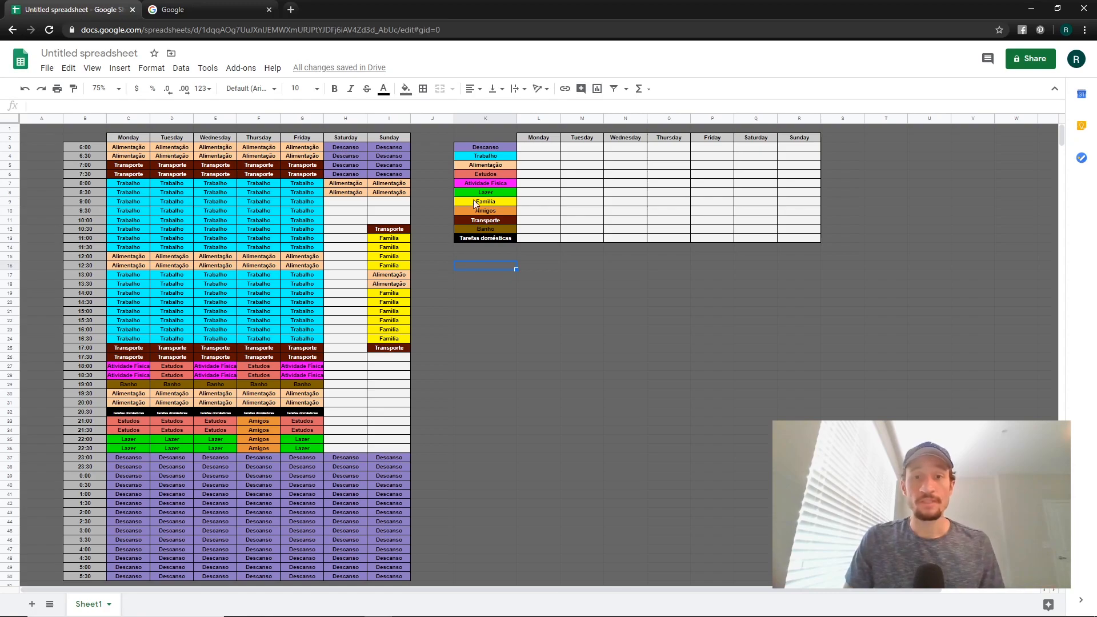
- Copy the Alimentação activity into the Saturday slots at 13:00 and 13:30
{"action": "left_click", "coordinate": [474, 176]}
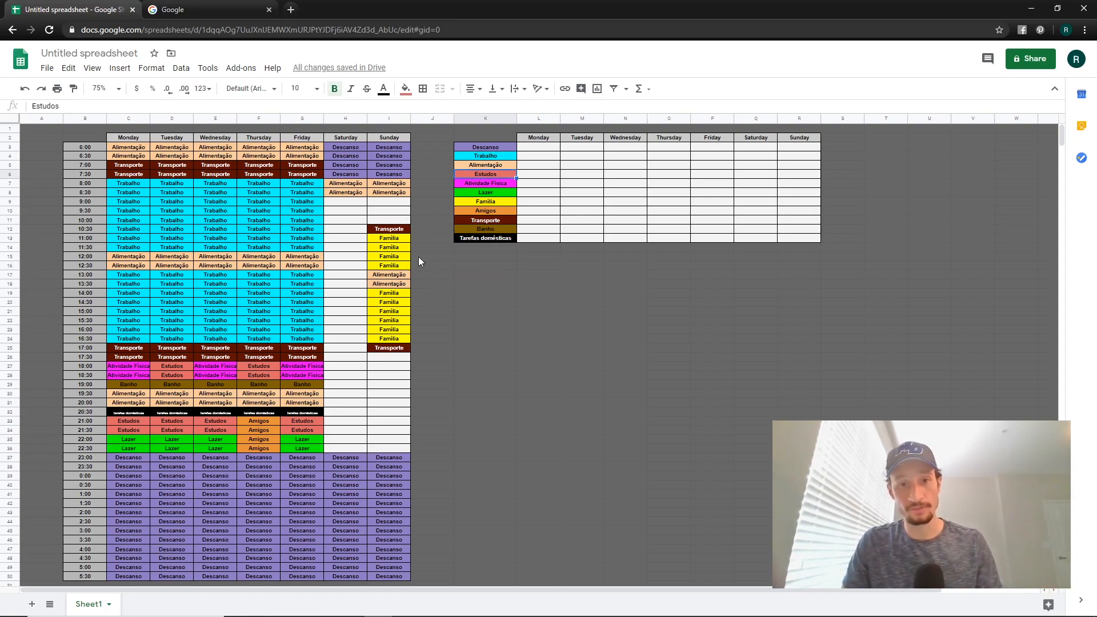
{"action": "left_click", "coordinate": [493, 167]}
{"action": "key", "text": "ctrl+c"}
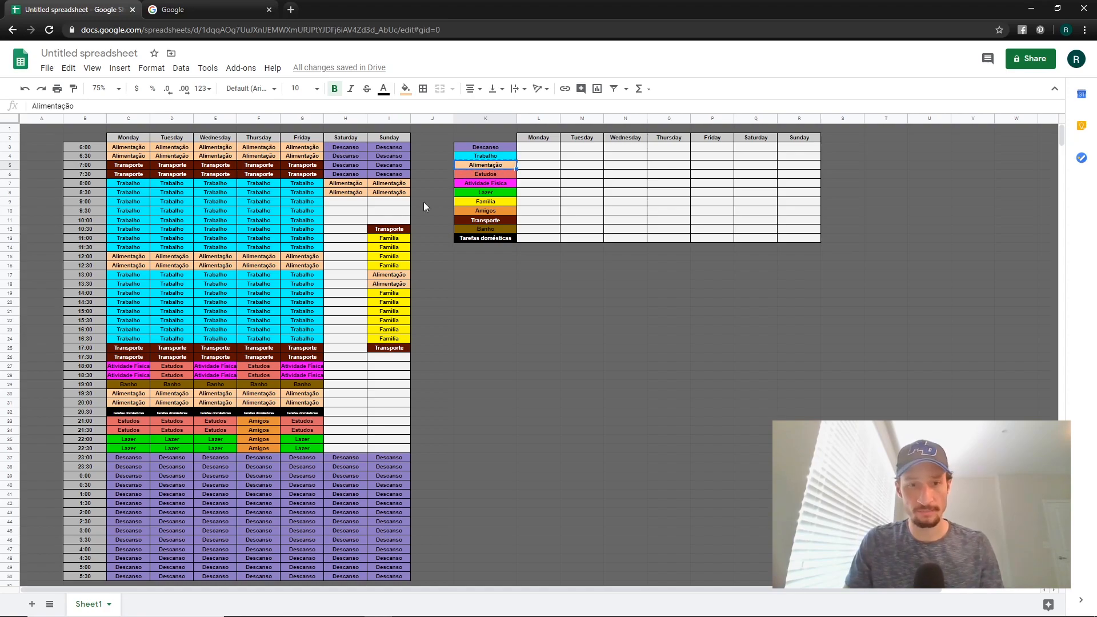
{"action": "left_click", "coordinate": [351, 271]}
{"action": "left_click_drag", "start_coordinate": [351, 271], "coordinate": [358, 282]}
{"action": "key", "text": "ctrl+v"}
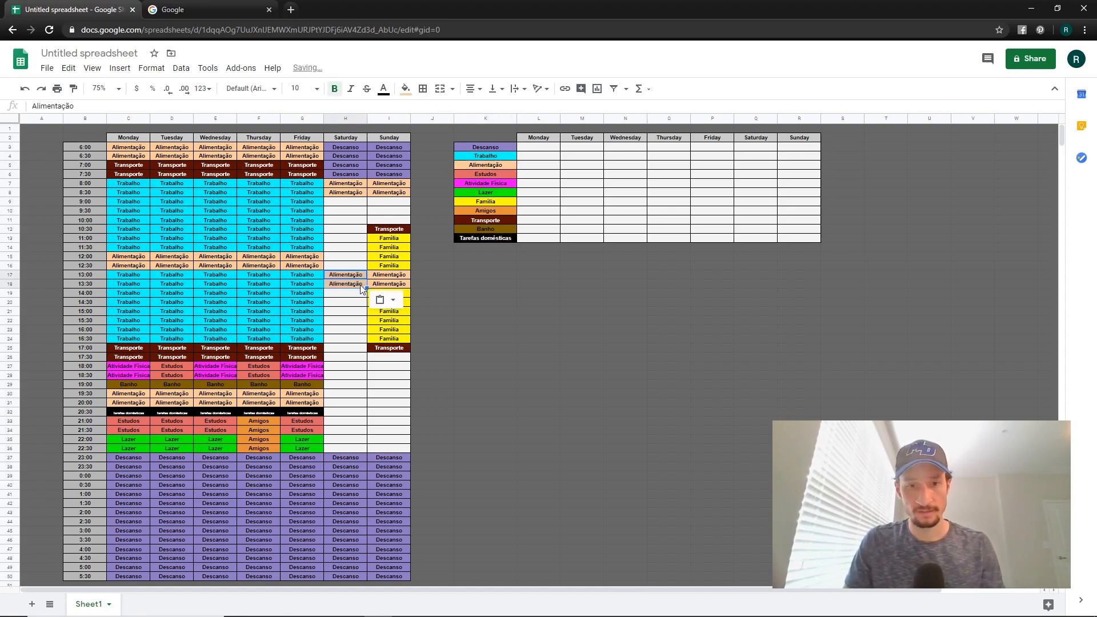
- Copy the Estudos activity into the Saturday slots from 9:00 through 12:30
{"action": "left_click", "coordinate": [484, 175]}
{"action": "key", "text": "ctrl+c"}
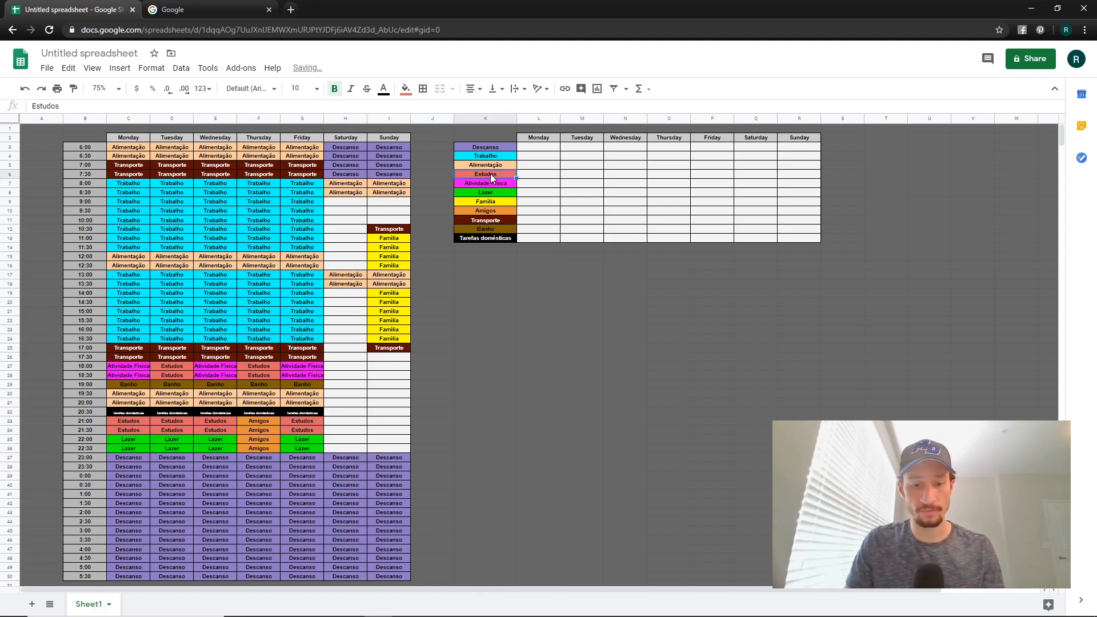
{"action": "left_click_drag", "start_coordinate": [344, 203], "coordinate": [345, 266]}
{"action": "key", "text": "ctrl+v"}
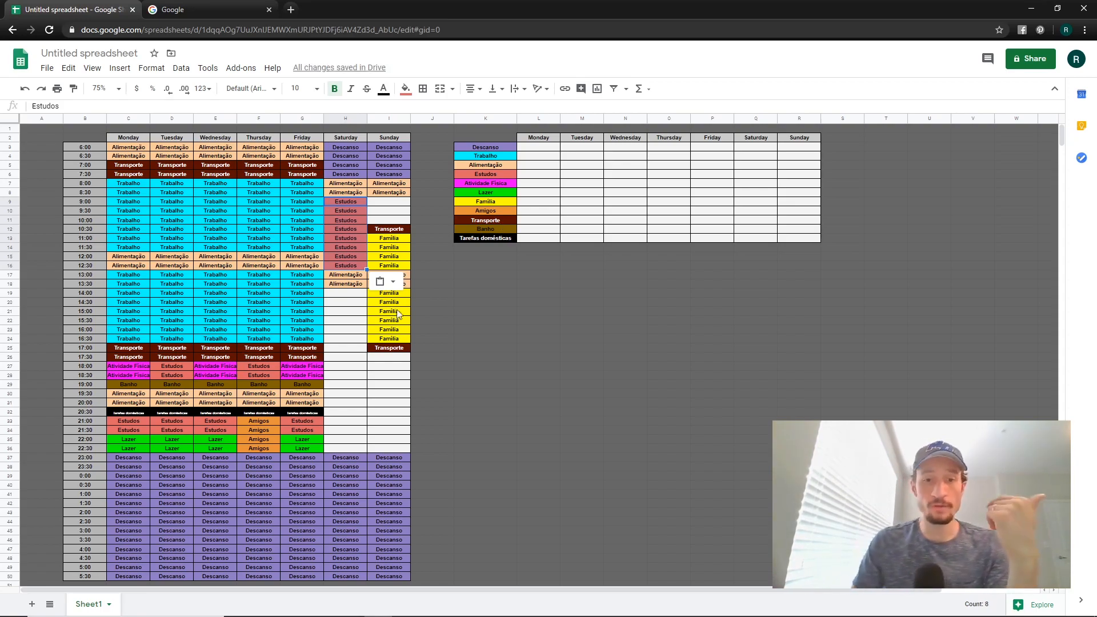
- Copy the Tarefas domésticas activity into the Sunday slots from 9:00 through 10:00 and set their font size to 6
{"action": "left_click", "coordinate": [481, 238]}
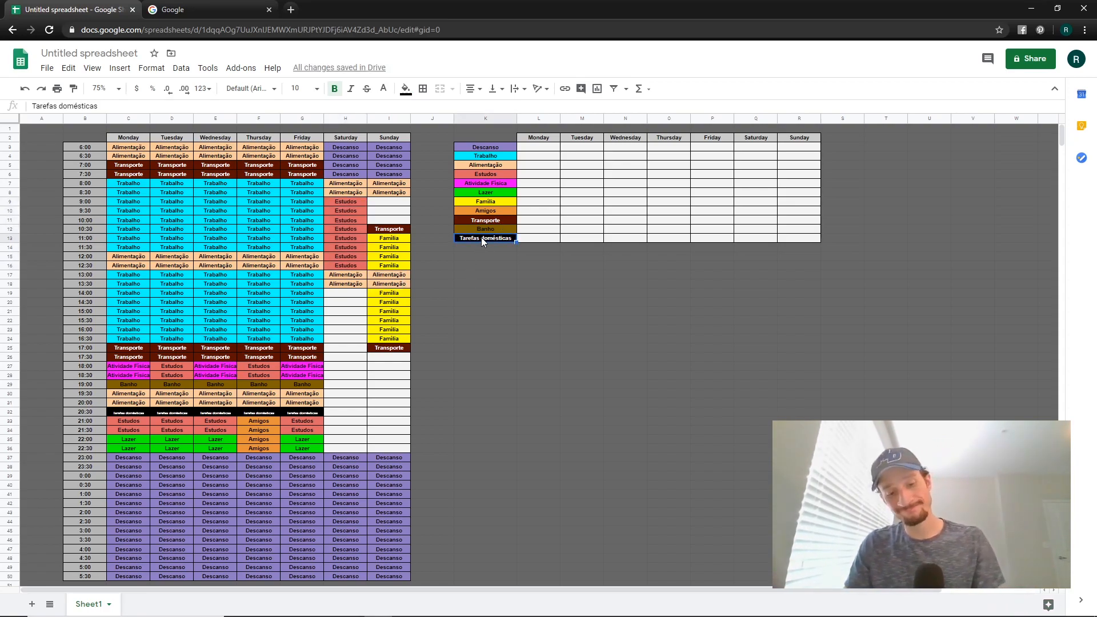
{"action": "key", "text": "ctrl+c"}
{"action": "left_click", "coordinate": [383, 203]}
{"action": "left_click_drag", "start_coordinate": [384, 213], "coordinate": [386, 223]}
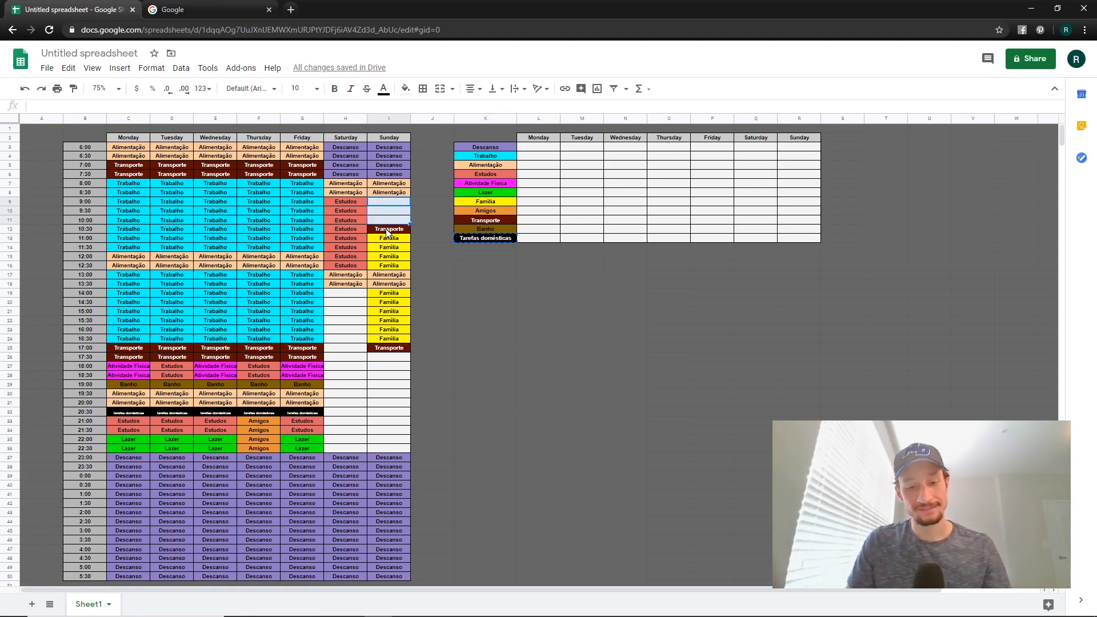
{"action": "key", "text": "ctrl+v"}
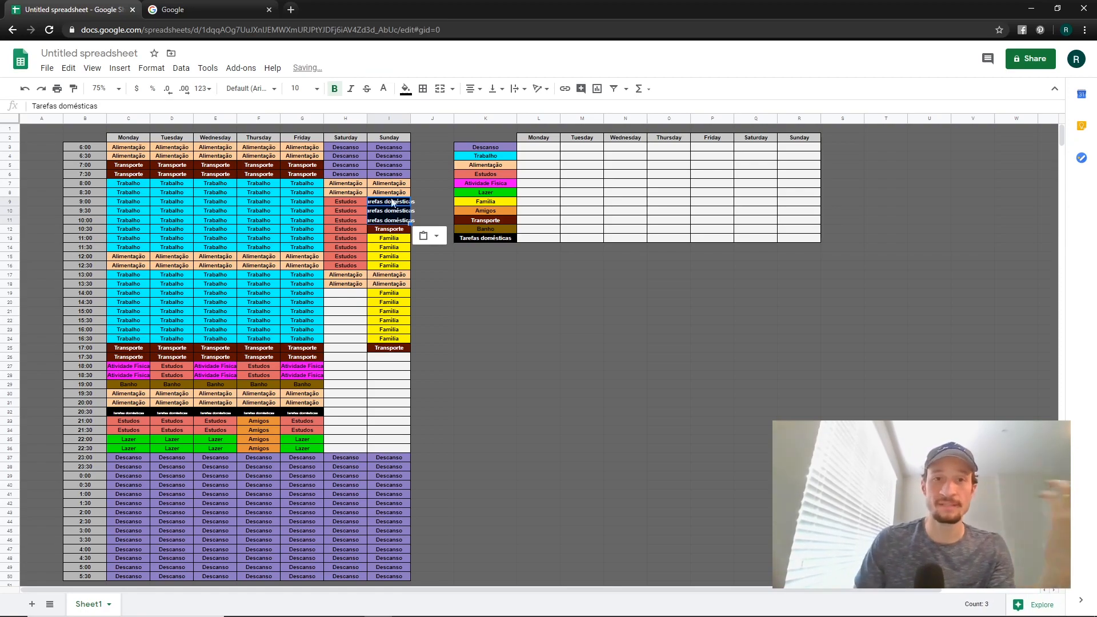
{"action": "left_click", "coordinate": [297, 89]}
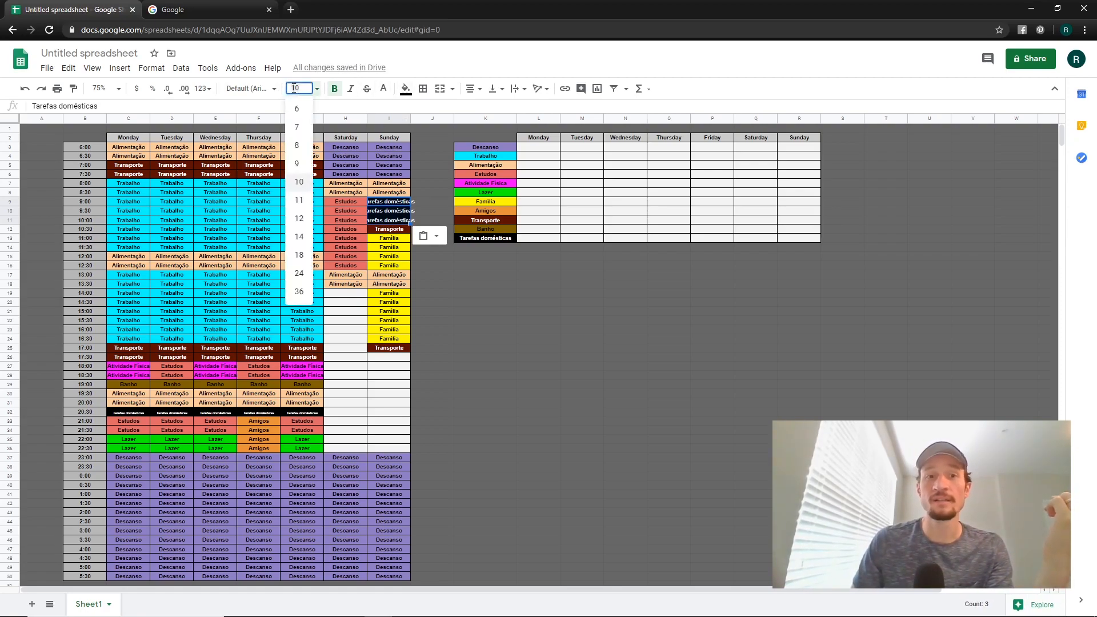
{"action": "left_click", "coordinate": [303, 117]}
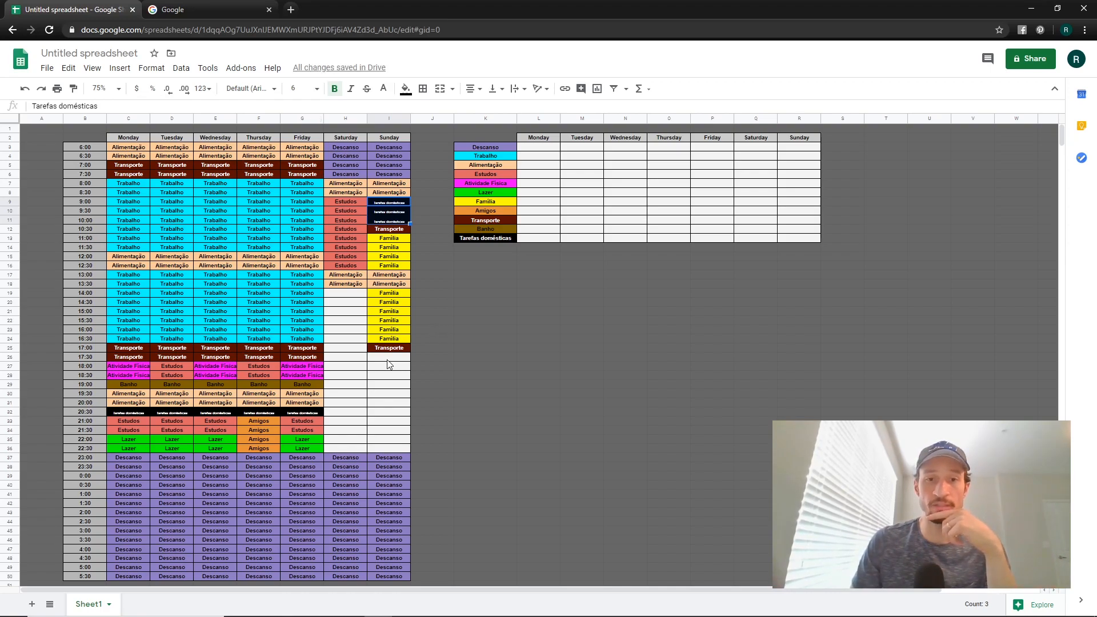
- Copy the Lazer activity into the Saturday slots from 14:00 through 22:30 and the Sunday slots from 17:30 through 22:30
{"action": "left_click", "coordinate": [488, 194]}
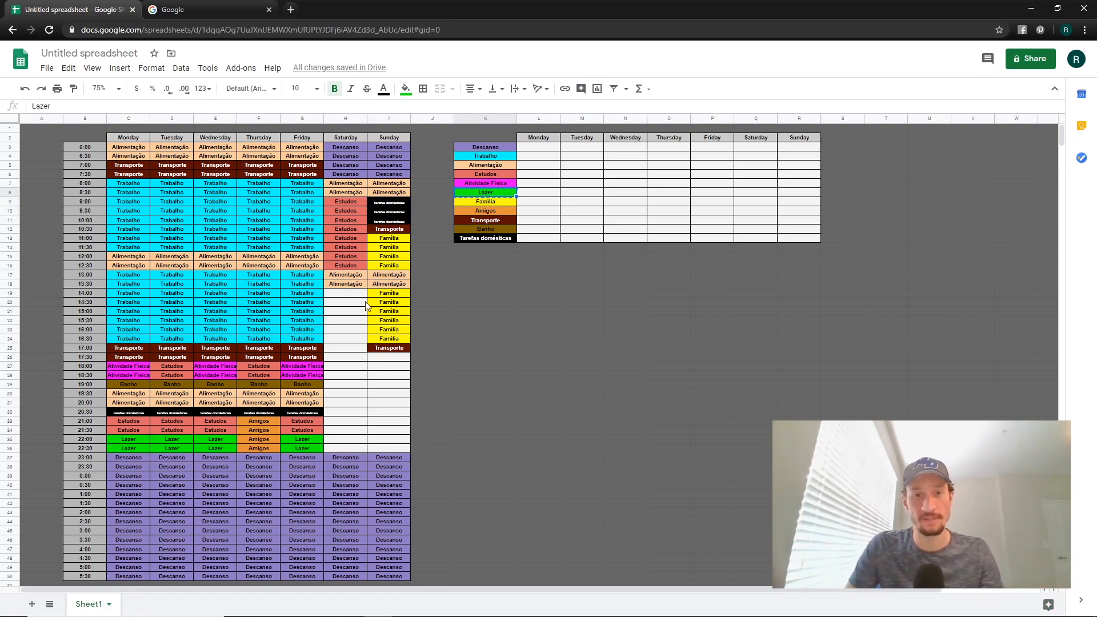
{"action": "left_click_drag", "start_coordinate": [343, 294], "coordinate": [345, 446]}
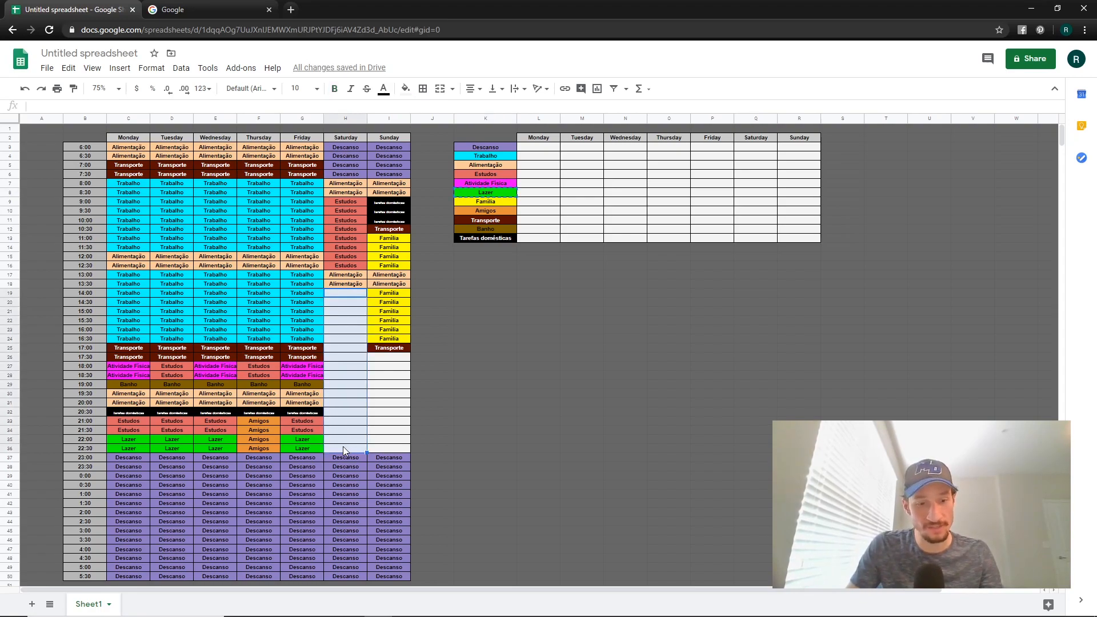
{"action": "left_click_drag", "start_coordinate": [393, 358], "coordinate": [395, 446]}
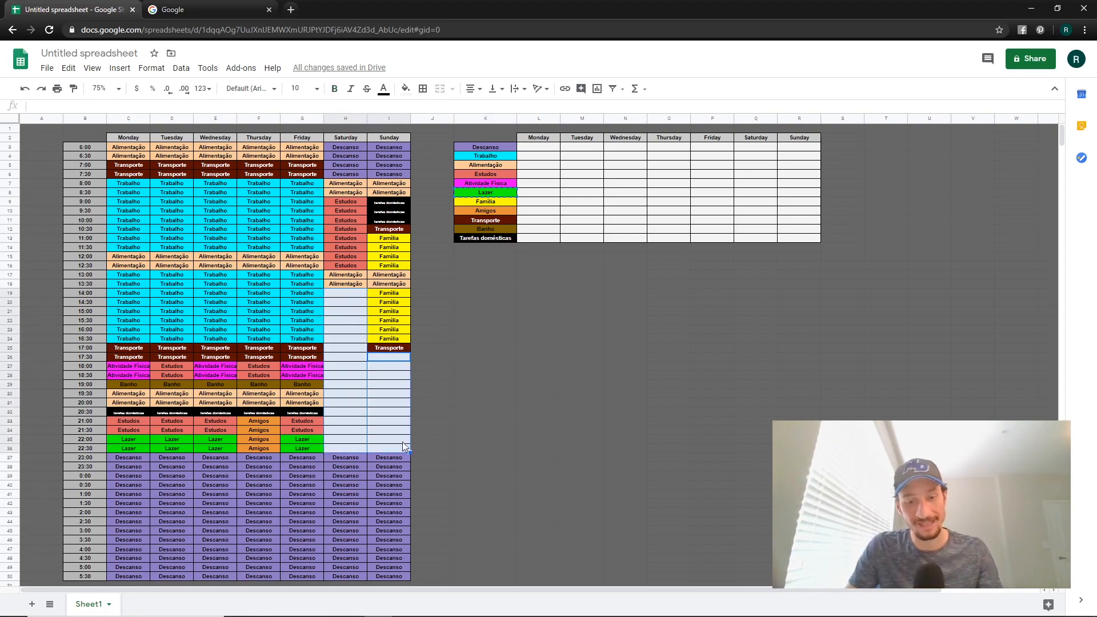
{"action": "key", "text": "ctrl+v"}
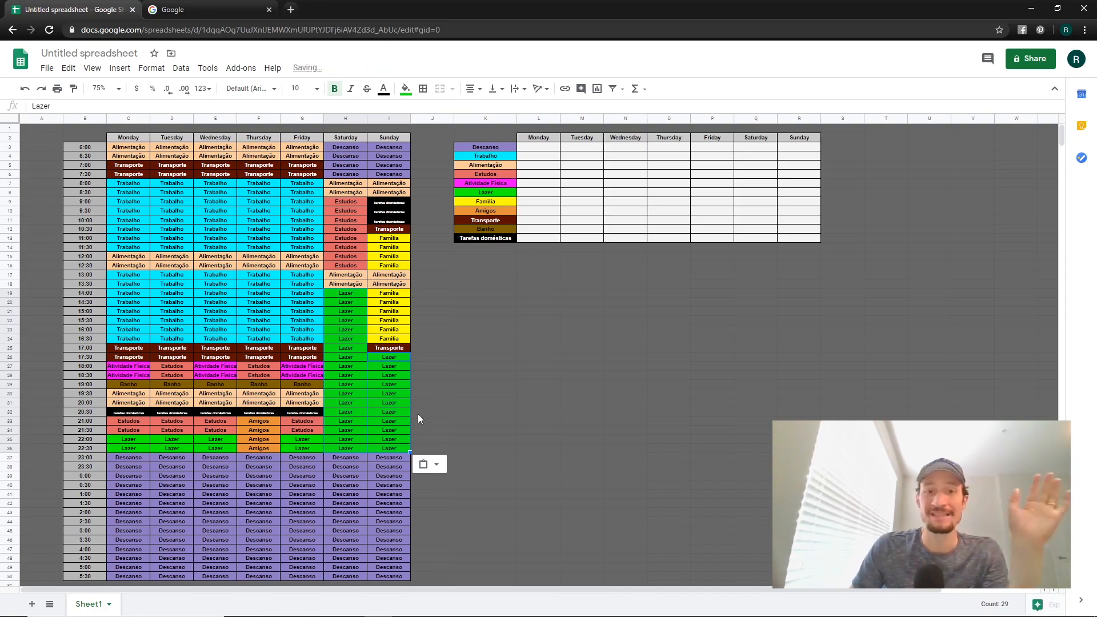
- Replace the 19:00 slots on Saturday and Sunday with the Banho activity
{"action": "left_click", "coordinate": [489, 229]}
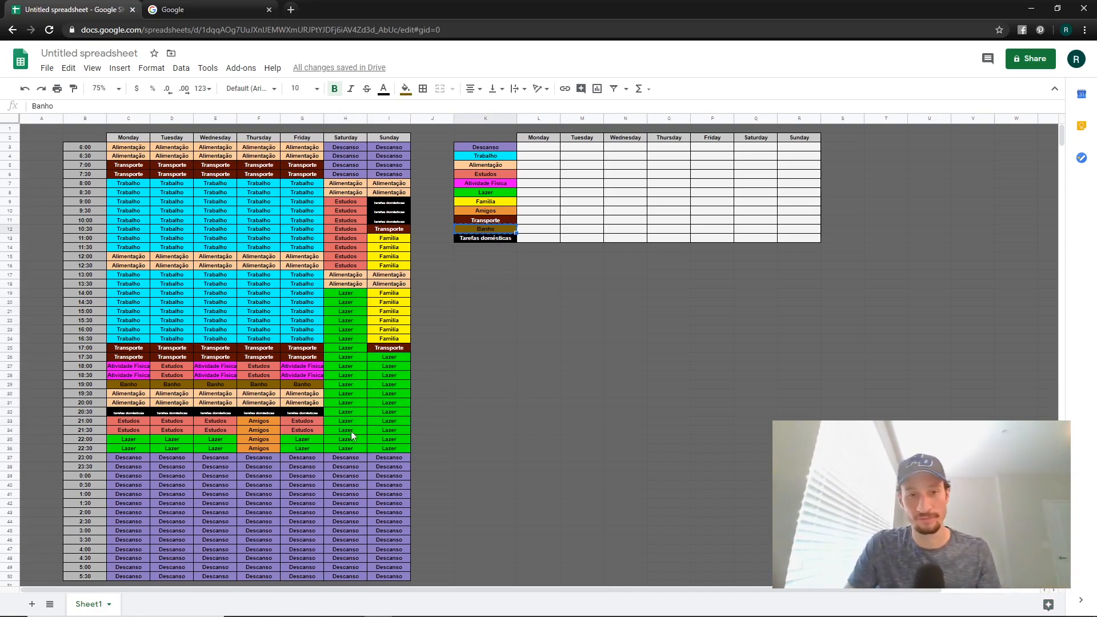
{"action": "left_click_drag", "start_coordinate": [348, 385], "coordinate": [385, 386]}
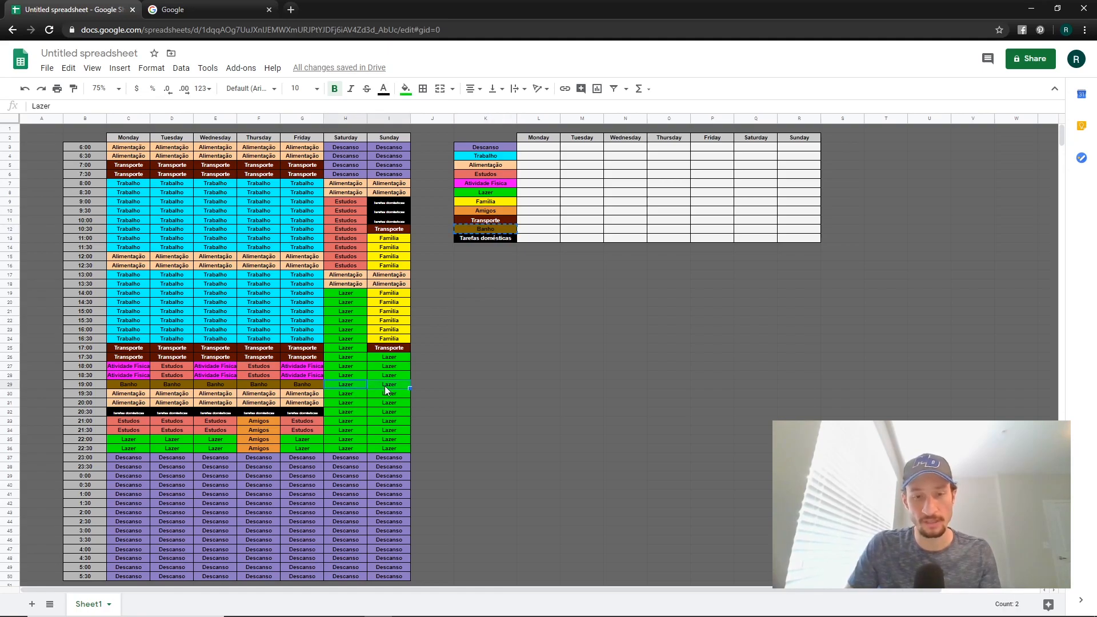
{"action": "key", "text": "ctrl+v"}
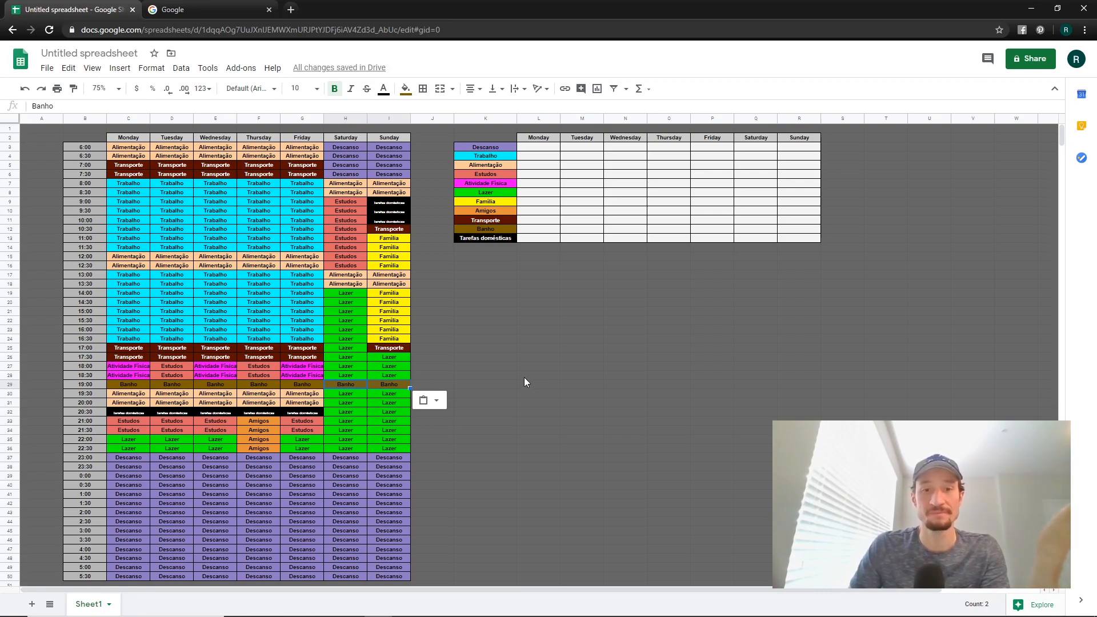
- Replace the 19:30 and 20:00 slots on Saturday and Sunday with the Alimentação activity
{"action": "left_click", "coordinate": [490, 166]}
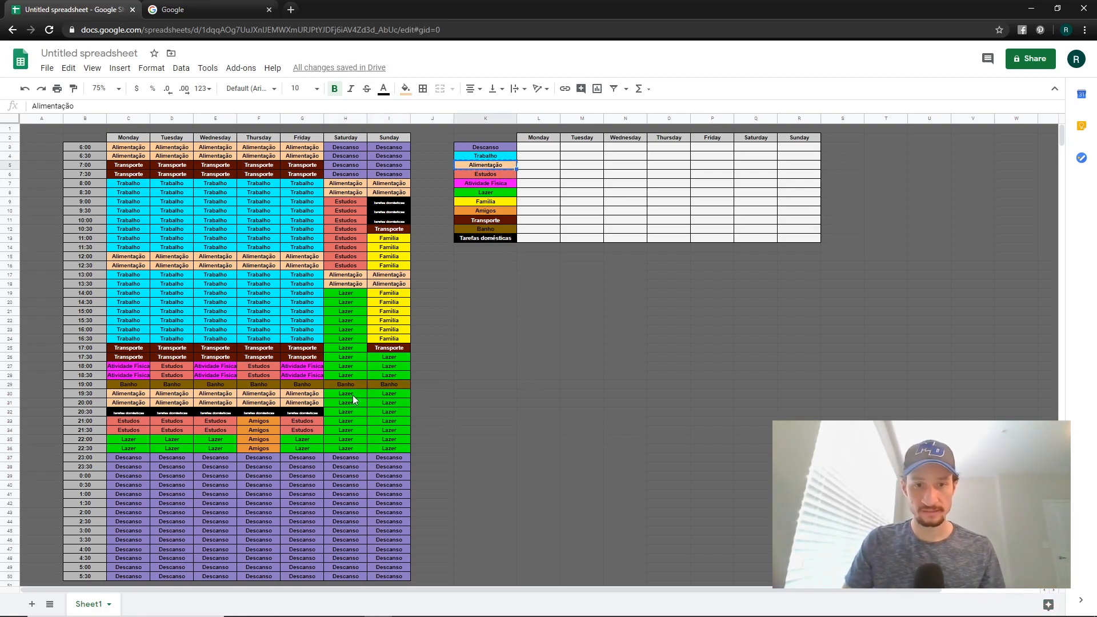
{"action": "left_click_drag", "start_coordinate": [353, 396], "coordinate": [383, 403]}
{"action": "key", "text": "ctrl+v"}
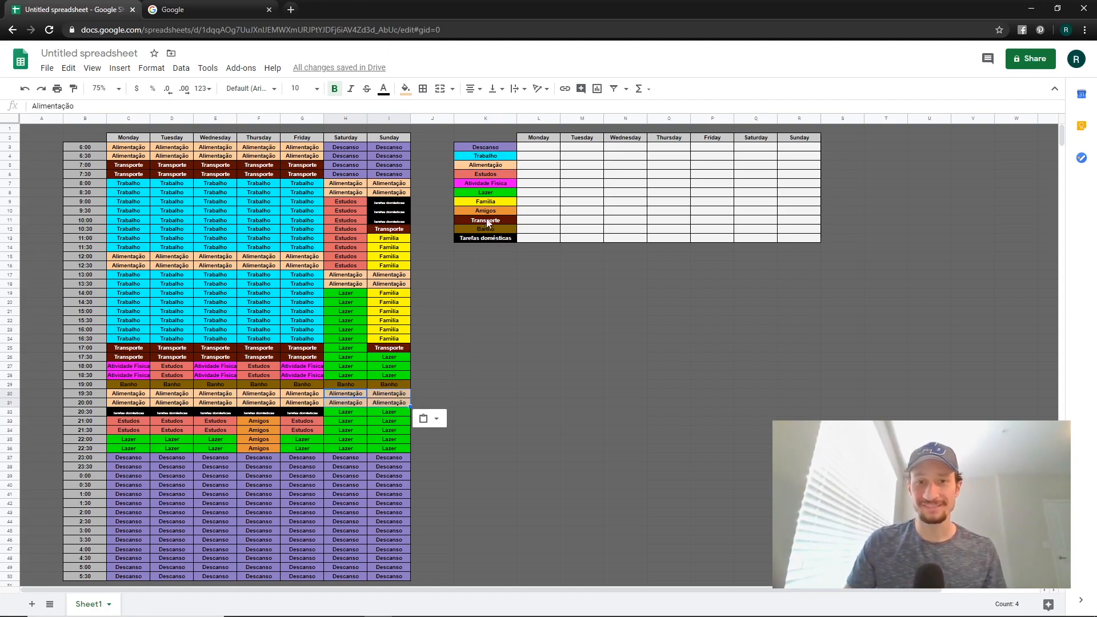
- Copy the Tarefas domésticas activity, try it in the Saturday 20:30 slot, and undo that paste
{"action": "left_click", "coordinate": [482, 238]}
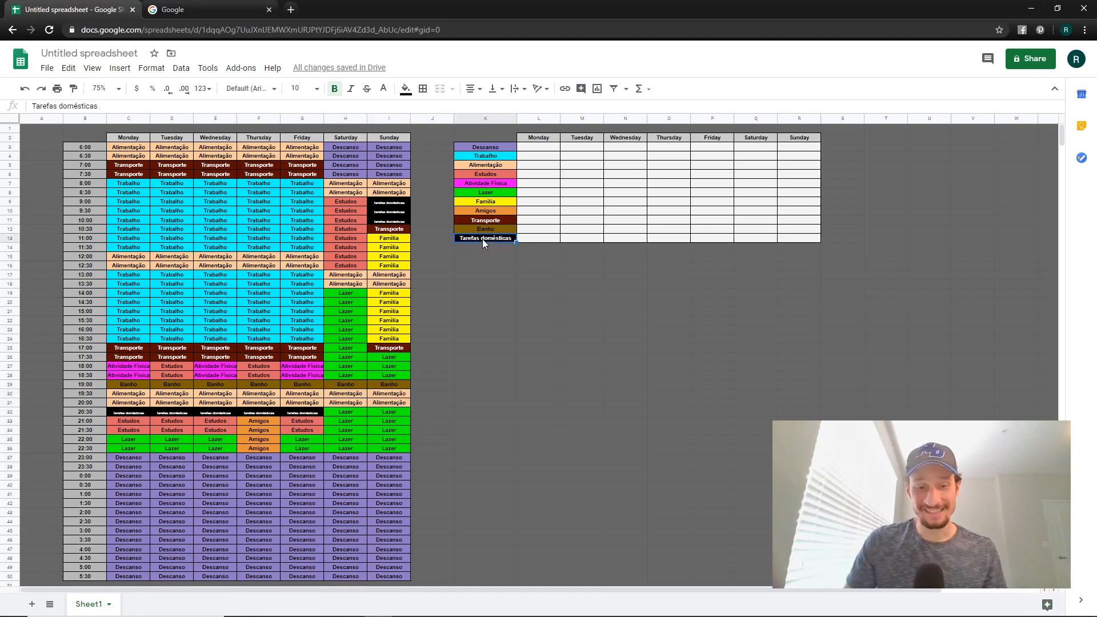
{"action": "key", "text": "ctrl+c"}
{"action": "left_click", "coordinate": [350, 414]}
{"action": "key", "text": "ctrl+v"}
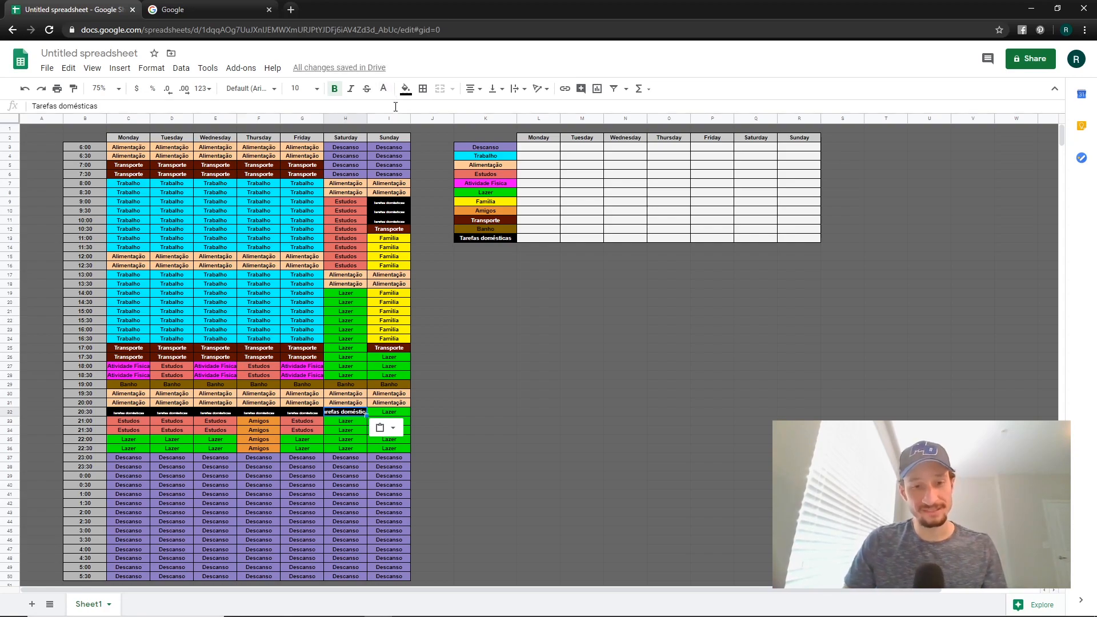
{"action": "key", "text": "ctrl+z"}
- Paste the copied Tarefas domésticas activity into the Sunday 20:30 slot and shrink its font size so the text fits the cell
{"action": "left_click", "coordinate": [390, 413]}
{"action": "key", "text": "ctrl+v"}
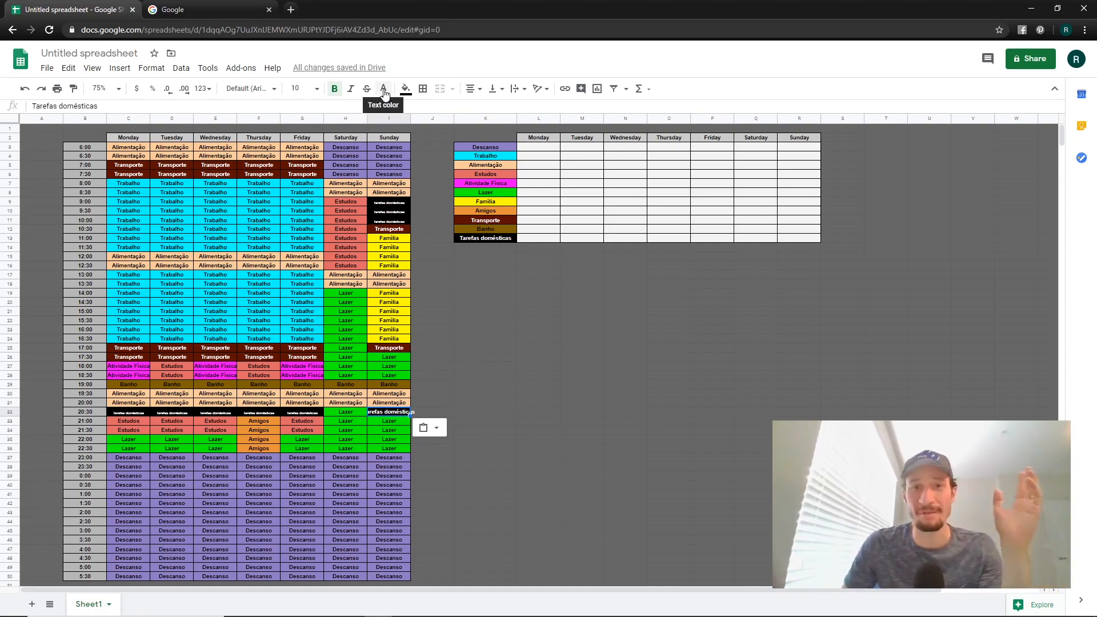
{"action": "left_click", "coordinate": [303, 89]}
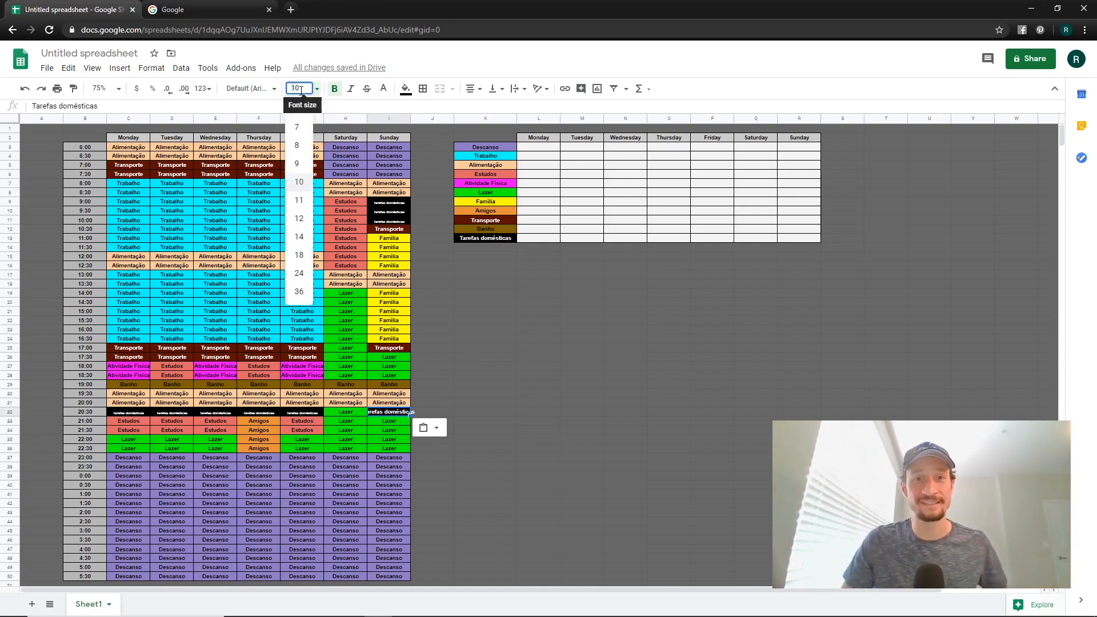
{"action": "left_click", "coordinate": [298, 123]}
{"action": "left_click", "coordinate": [569, 375]}
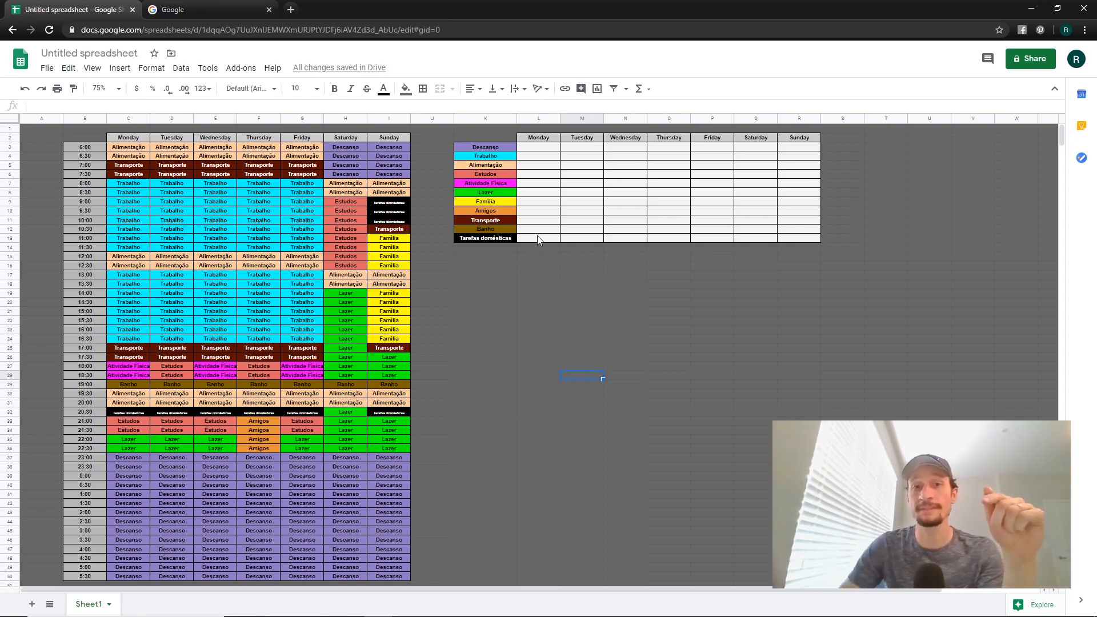
{"action": "left_click", "coordinate": [539, 150]}
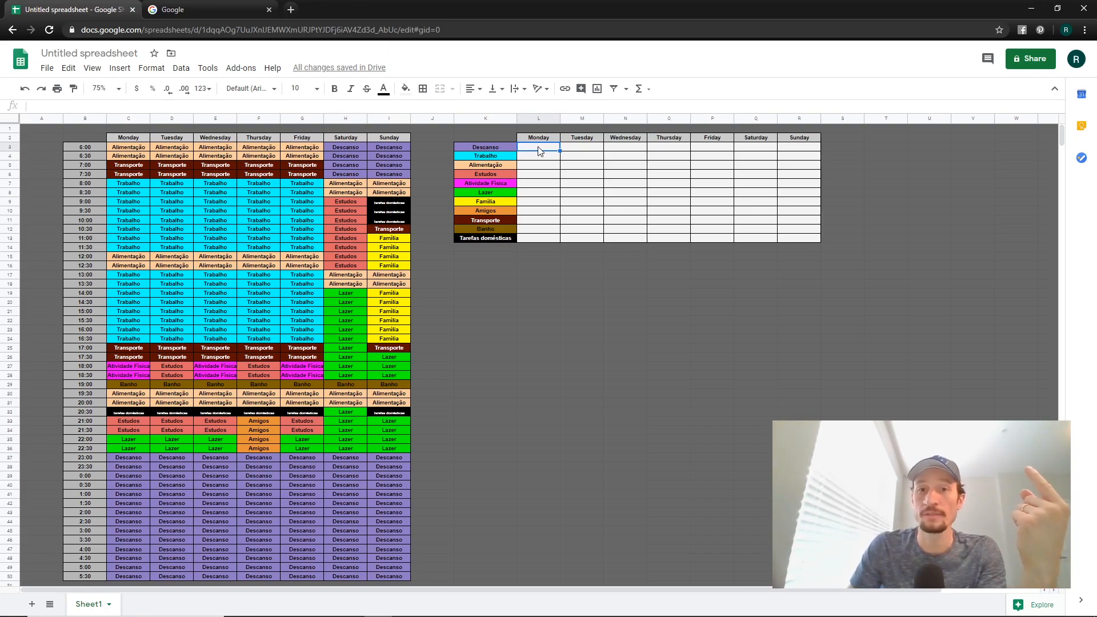
{"action": "left_click", "coordinate": [129, 140]}
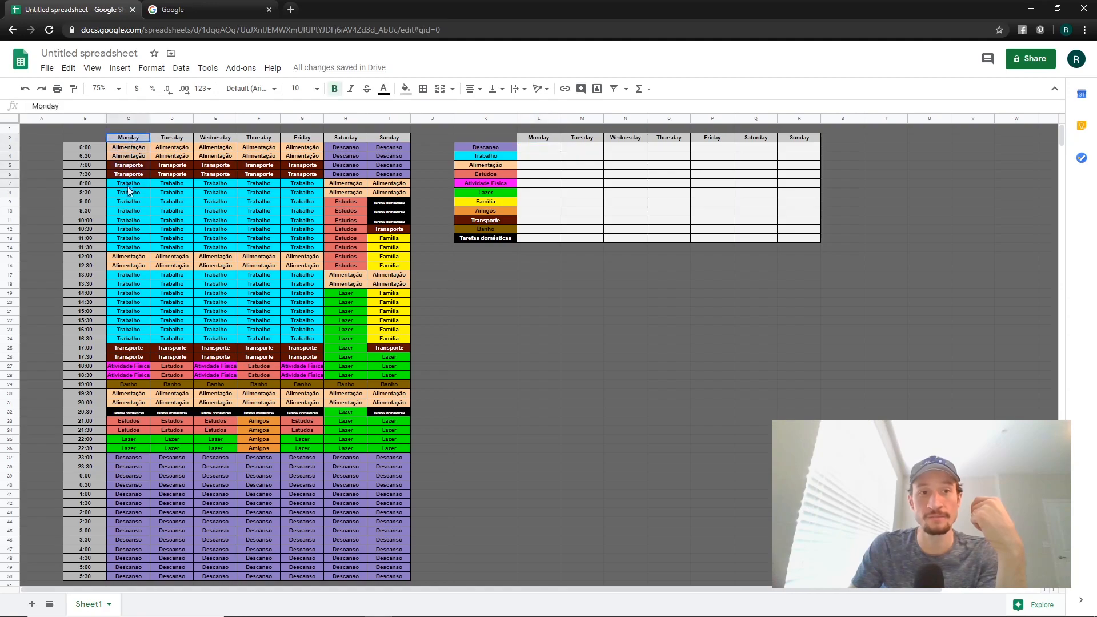
{"action": "left_click", "coordinate": [128, 147]}
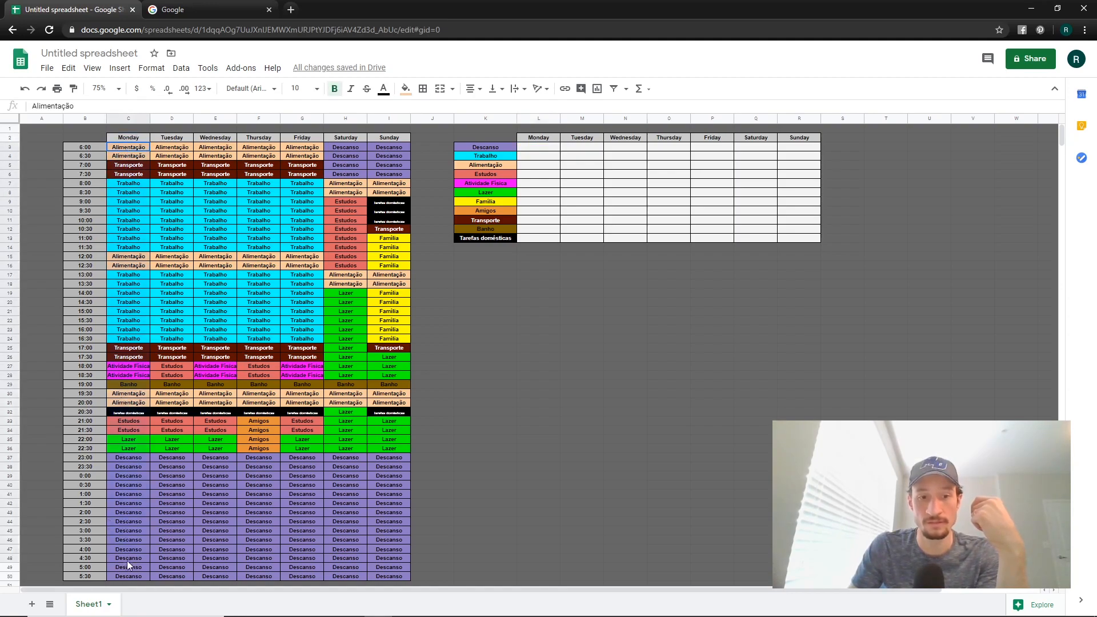
{"action": "left_click", "coordinate": [129, 576], "text": "shift"}
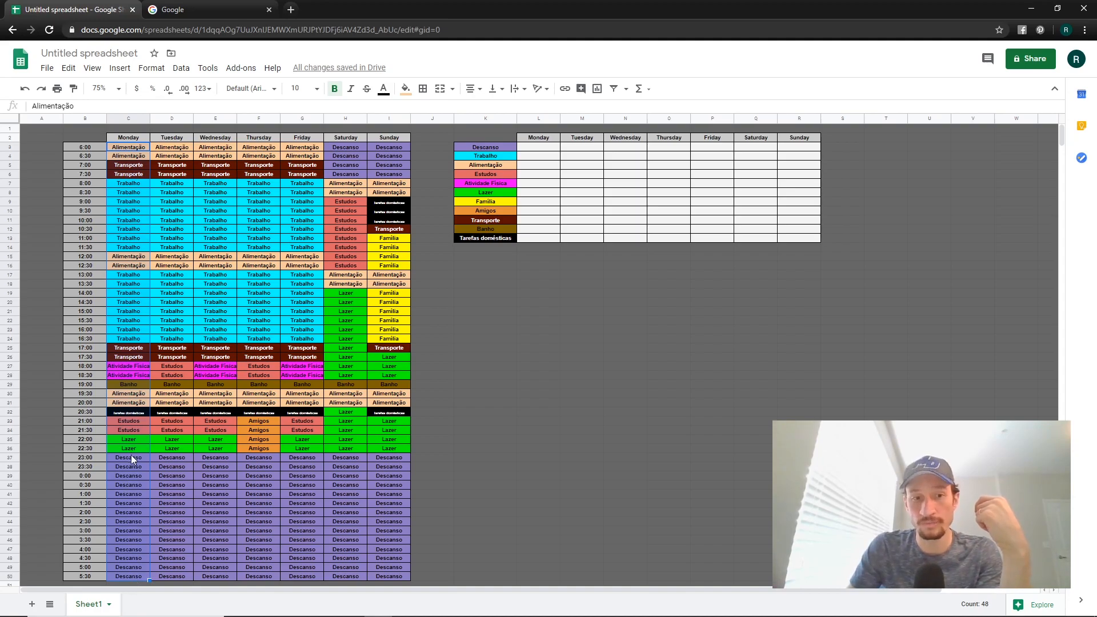
{"action": "left_click", "coordinate": [539, 149]}
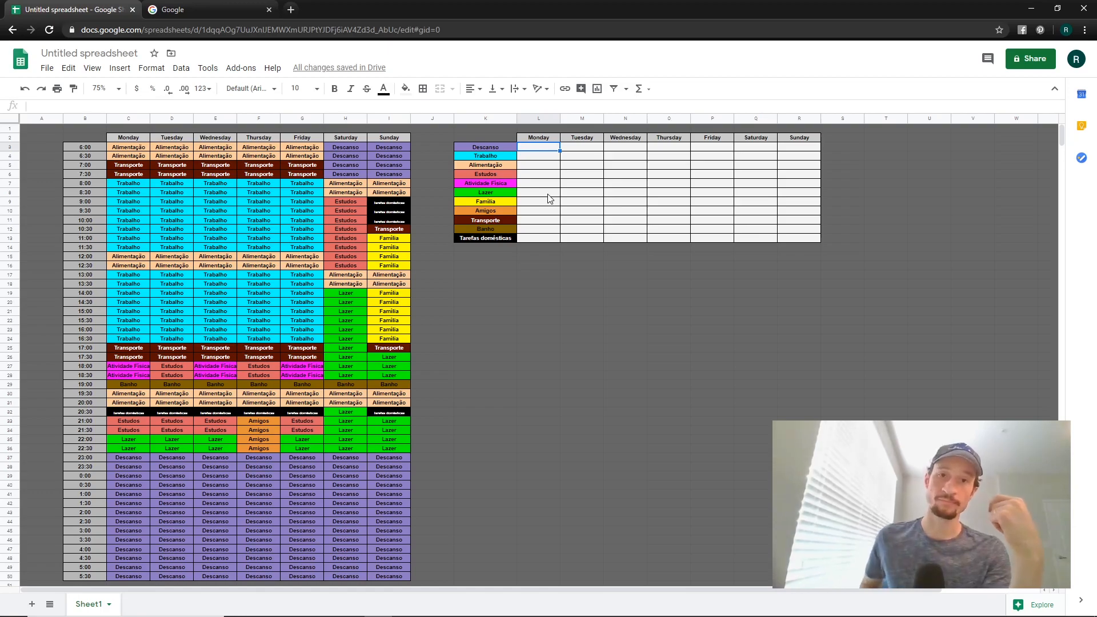
{"action": "left_click", "coordinate": [127, 458]}
{"action": "left_click", "coordinate": [124, 469]}
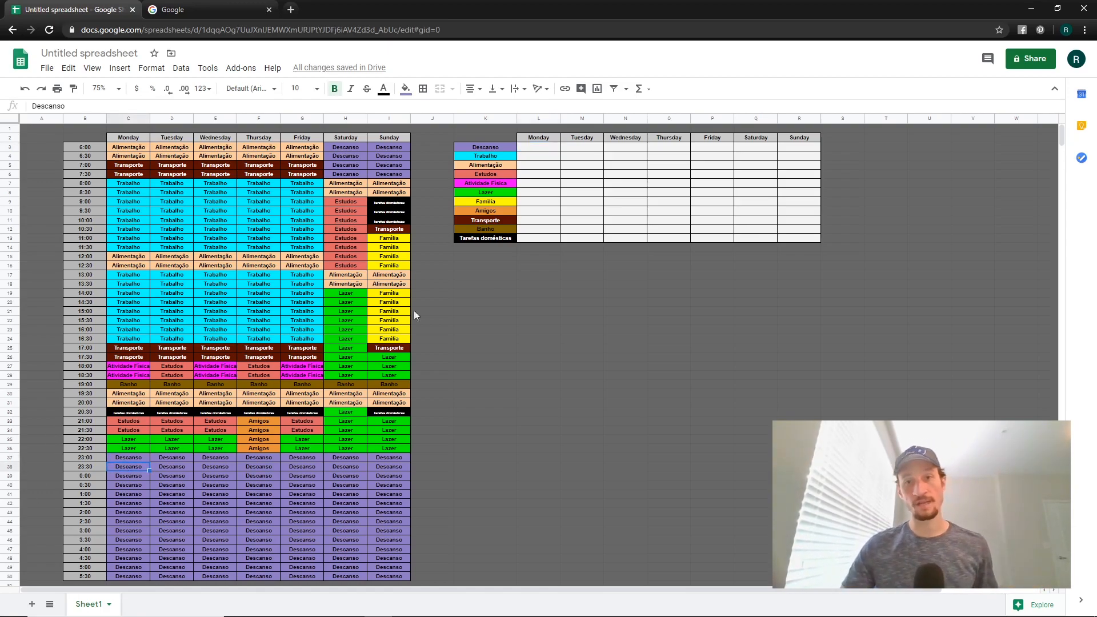
- Enter the placeholder formula =countif(x,Y) in the Monday cell of the summary table's Descanso row
{"action": "left_click", "coordinate": [536, 148]}
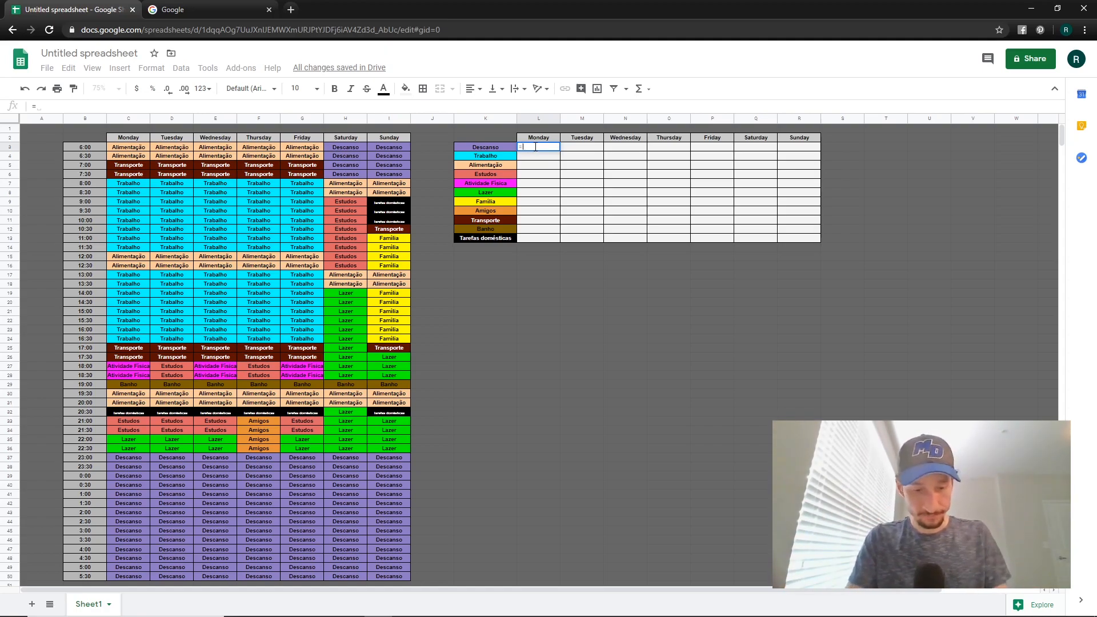
{"action": "type", "text": "cou"}
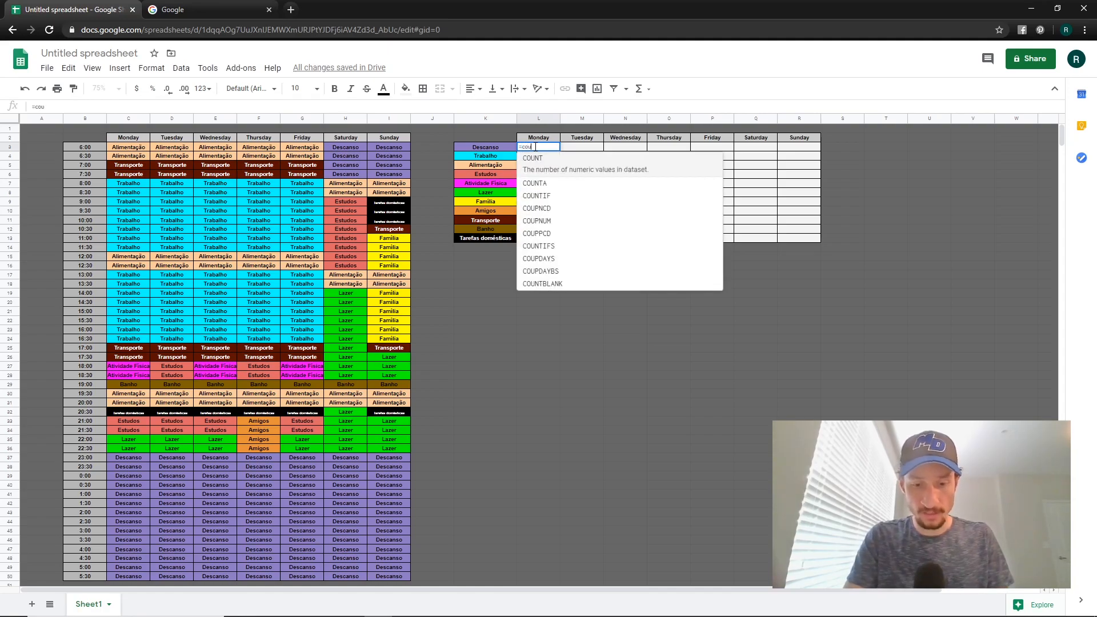
{"action": "type", "text": "ntif"}
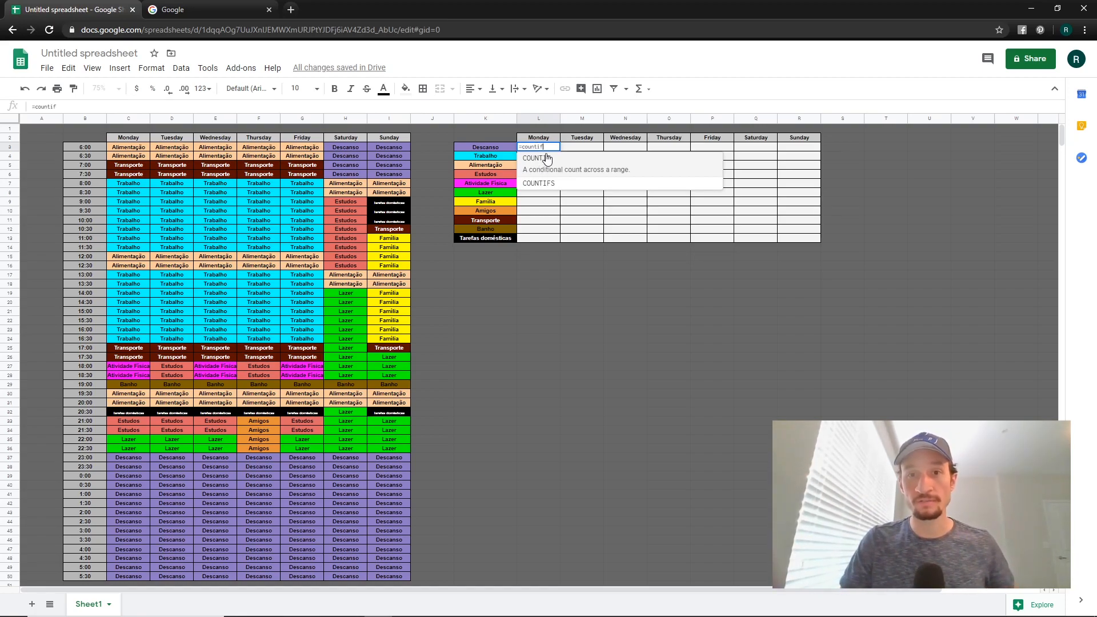
{"action": "type", "text": "("}
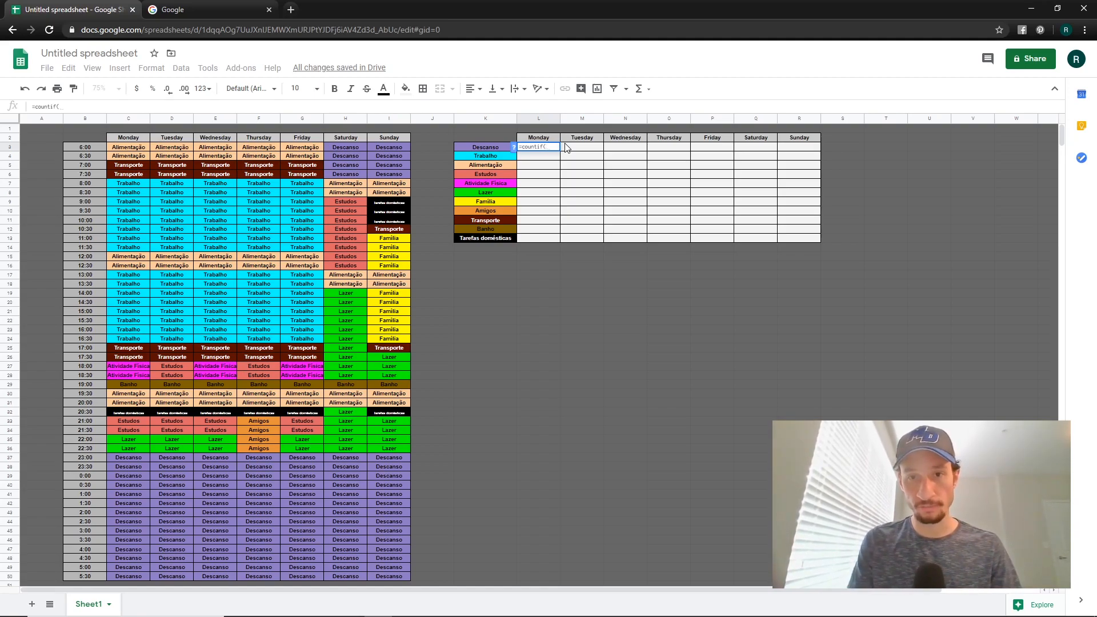
{"action": "type", "text": "x"}
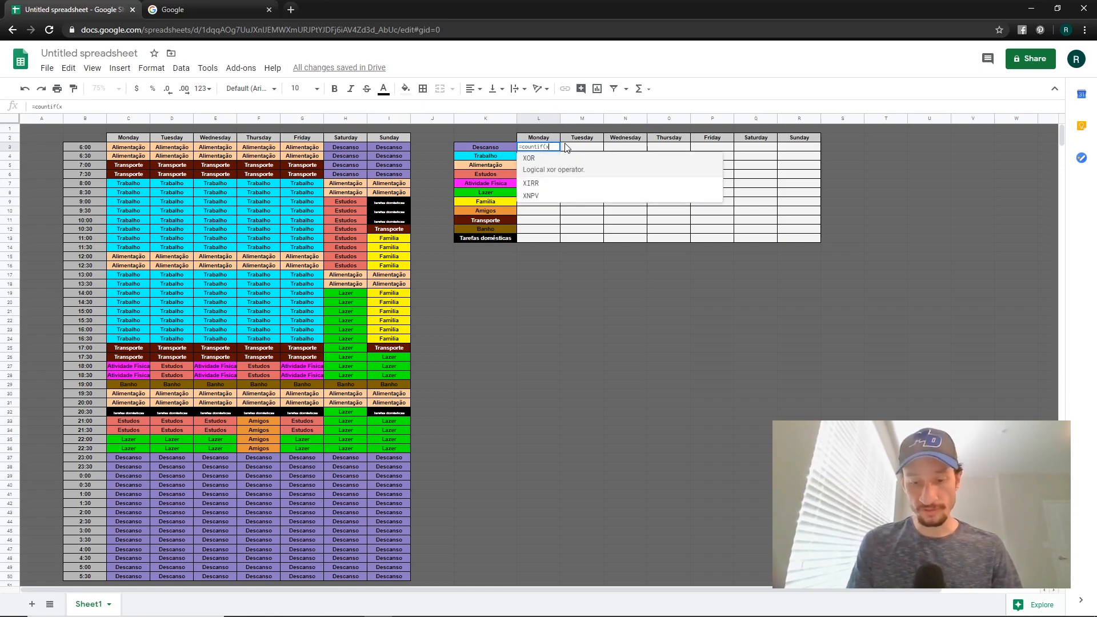
{"action": "type", "text": ","}
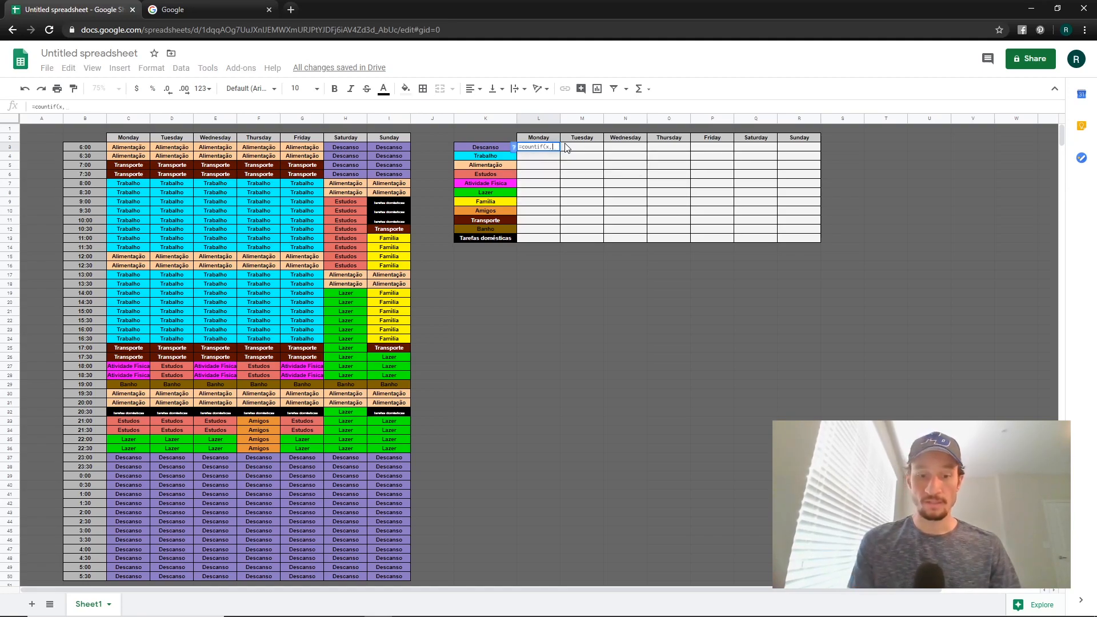
{"action": "type", "text": "Y"}
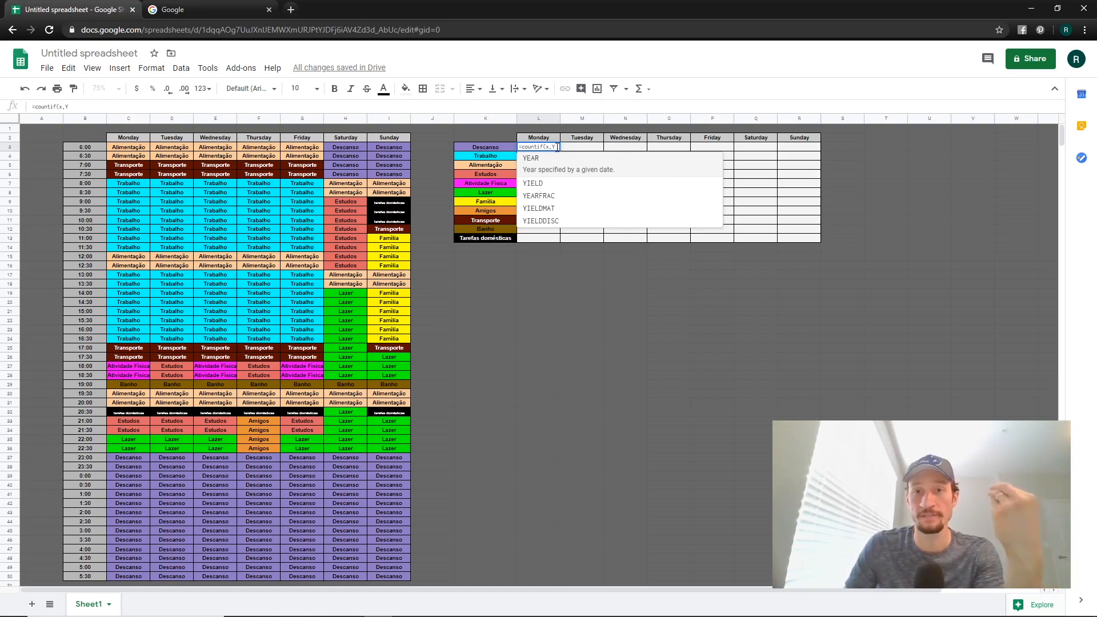
{"action": "type", "text": ")"}
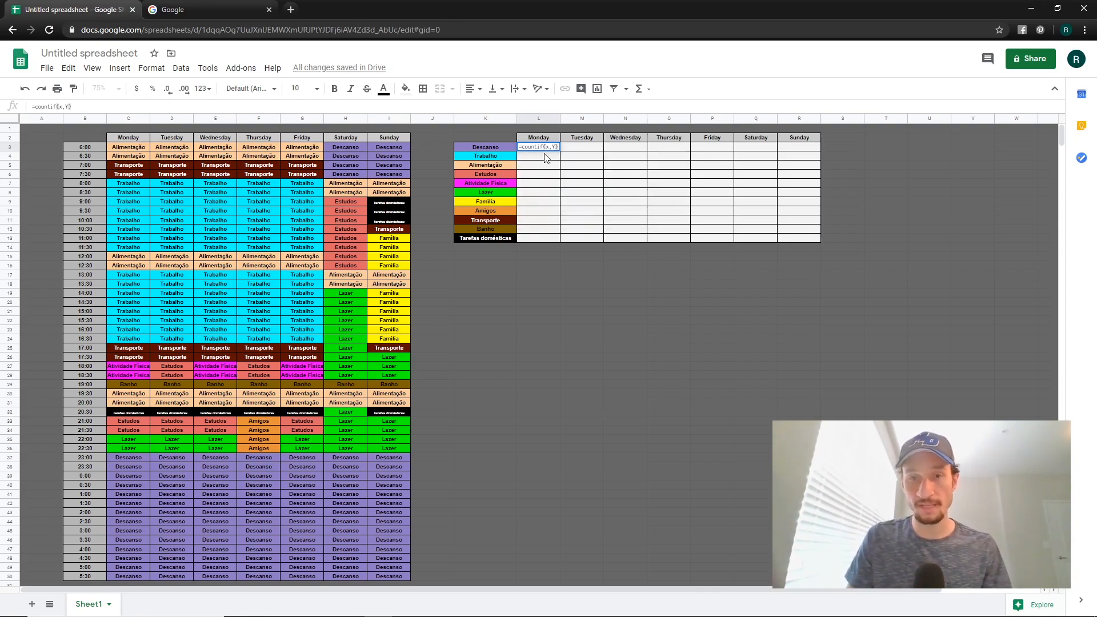
- Wrap the Y criterion in quotation marks and asterisks so the formula reads =countif(x,"*Y*")
{"action": "left_click", "coordinate": [552, 146]}
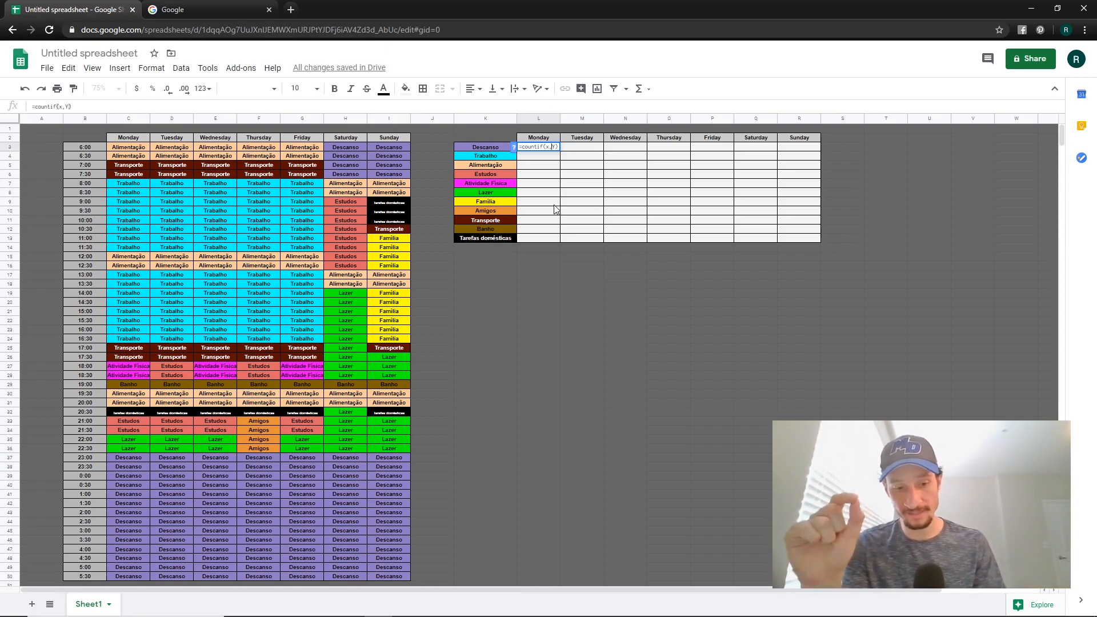
{"action": "type", "text": "\""}
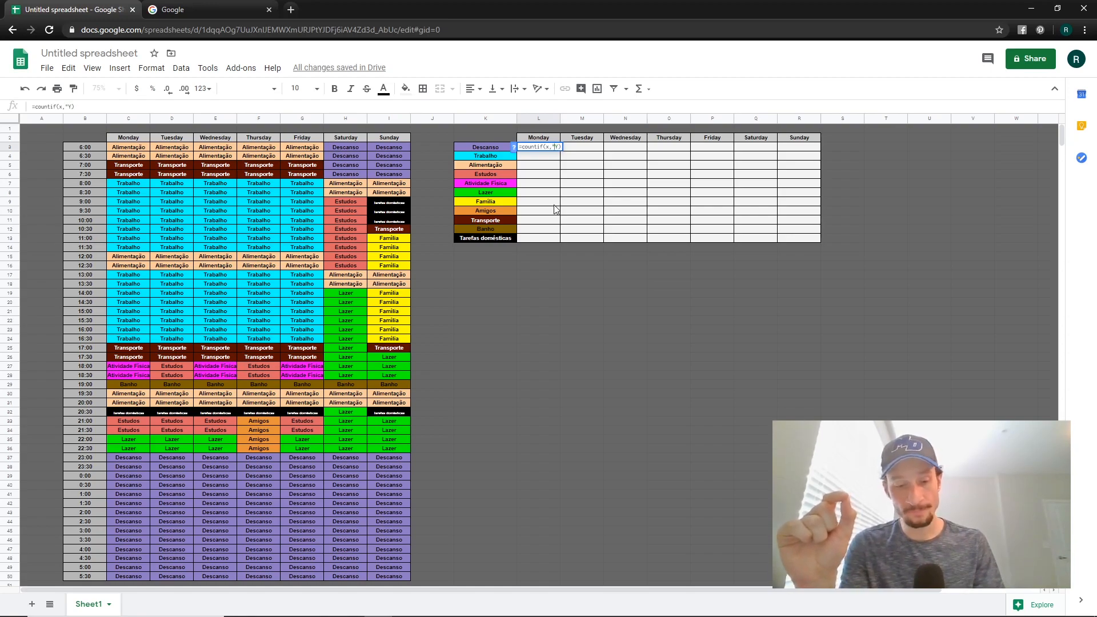
{"action": "type", "text": "*Y"}
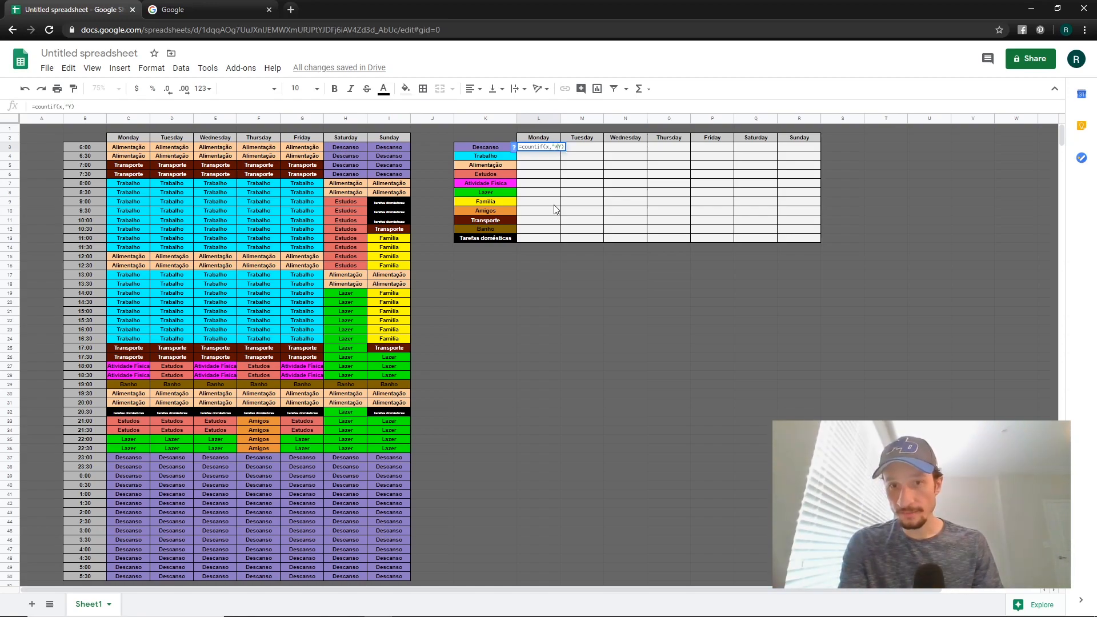
{"action": "type", "text": "*\""}
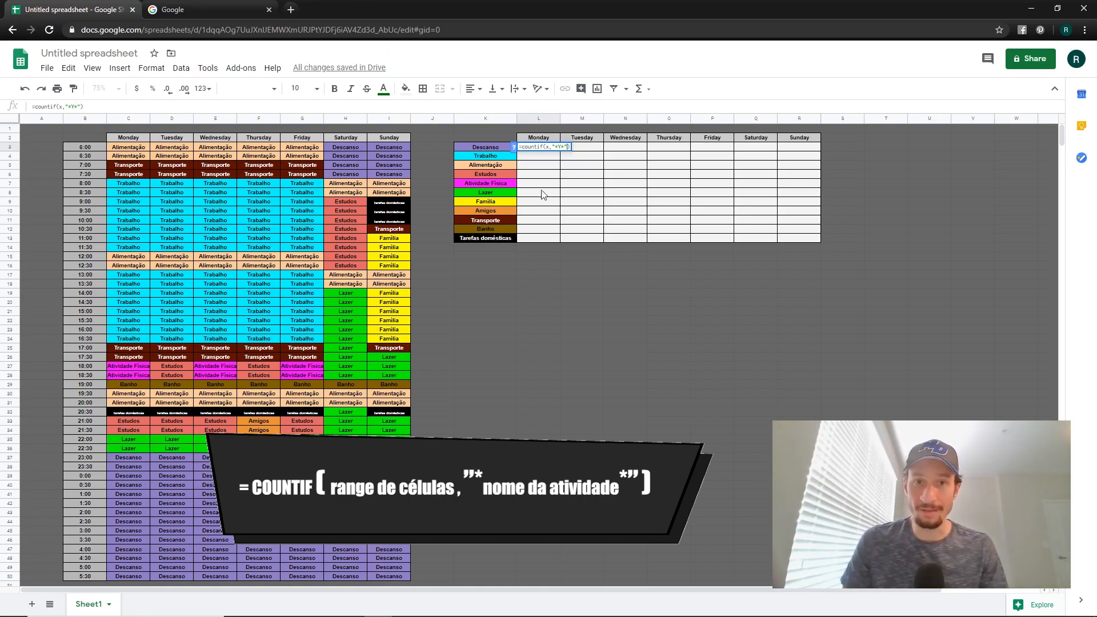
- Replace the Y placeholder with Descanso and commit the formula =countif(x,"*Descanso*")
{"action": "double_click", "coordinate": [559, 147]}
{"action": "type", "text": "Descanso"}
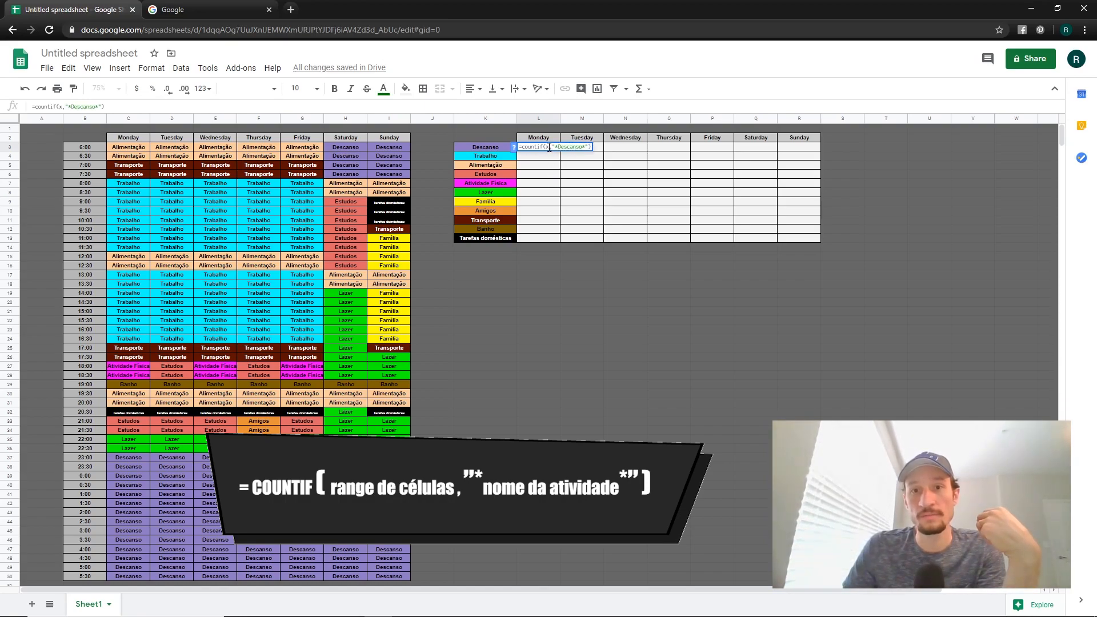
{"action": "double_click", "coordinate": [547, 147]}
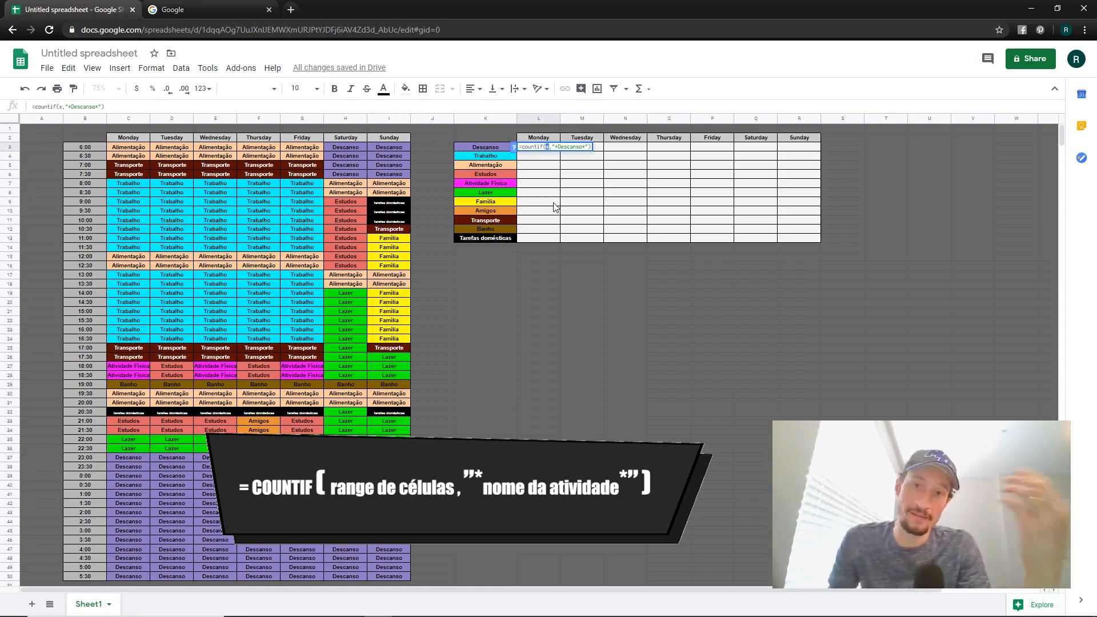
{"action": "key", "text": "Return"}
{"action": "mouse_move", "coordinate": [537, 148]}
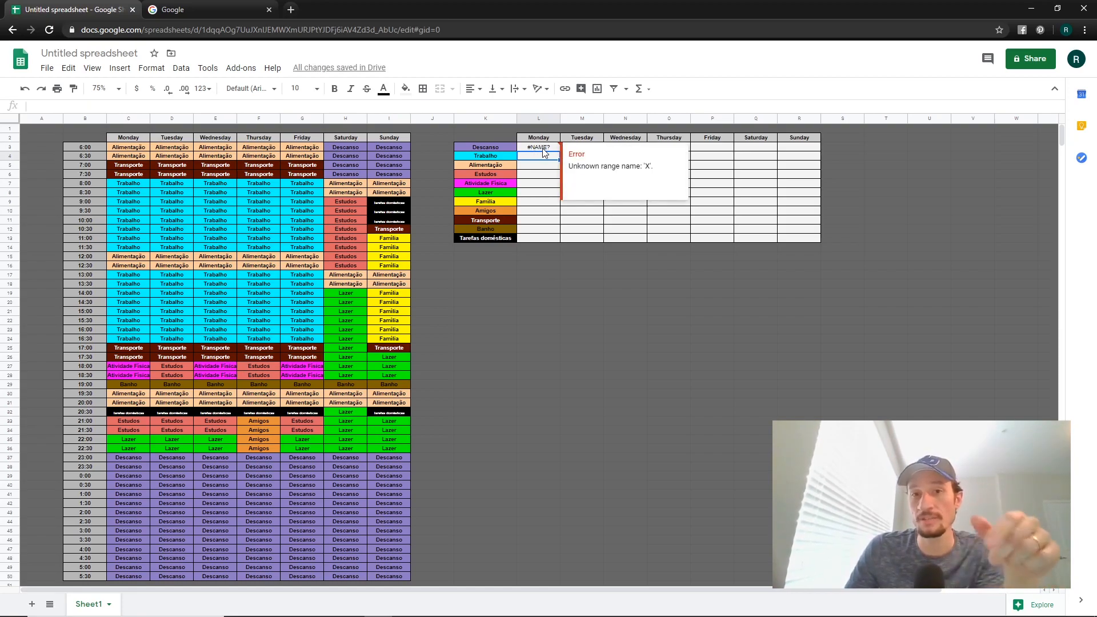
- Replace the x placeholder with Monday's schedule range C3:C50, and check the count against Monday's Descanso slots from 23:00 to 5:30
{"action": "left_click", "coordinate": [541, 148]}
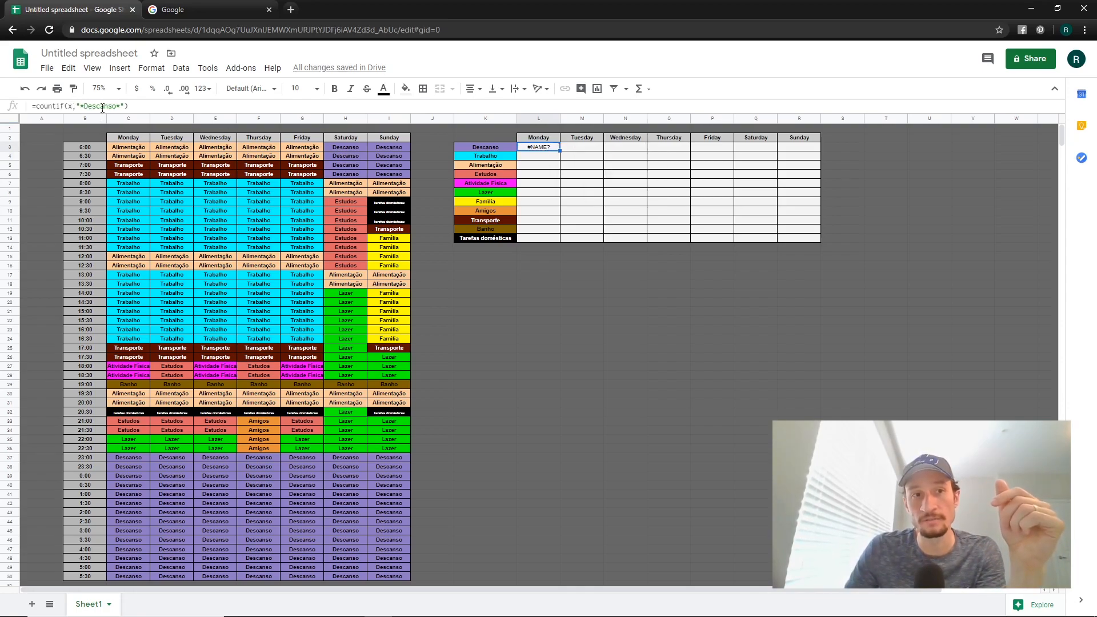
{"action": "double_click", "coordinate": [70, 107]}
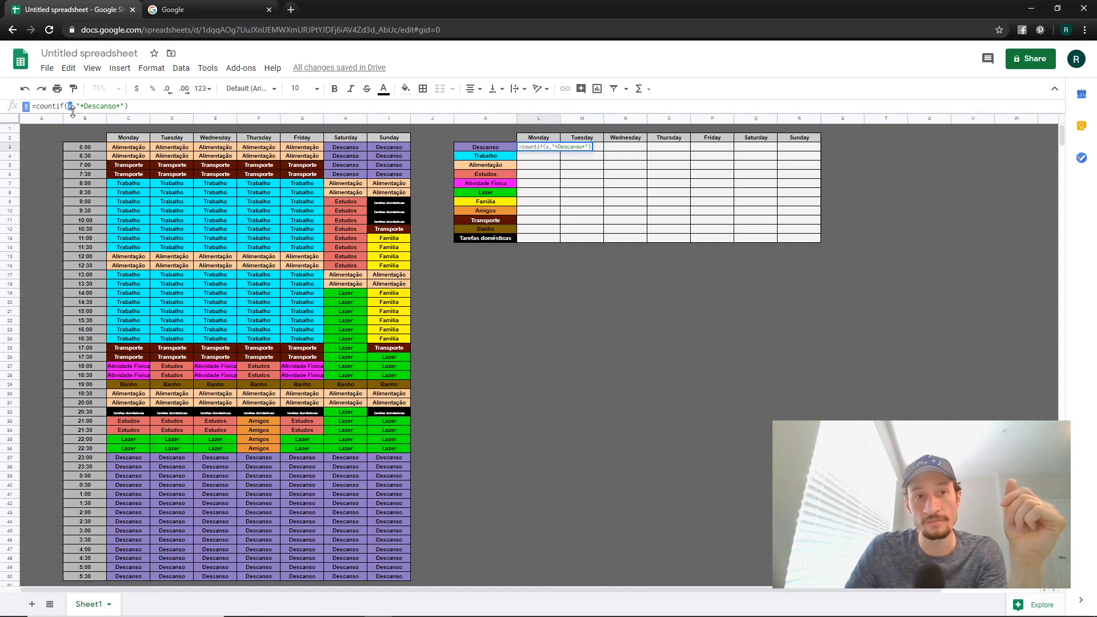
{"action": "key", "text": "BackSpace"}
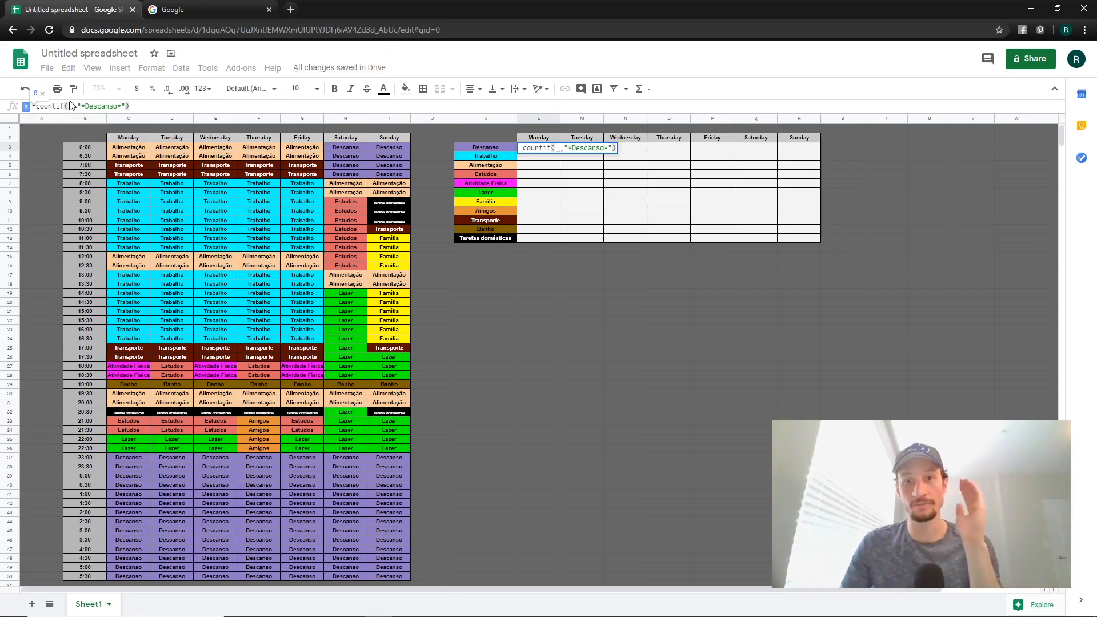
{"action": "left_click_drag", "start_coordinate": [130, 151], "coordinate": [121, 433]}
{"action": "left_click_drag", "start_coordinate": [136, 308], "coordinate": [133, 575]}
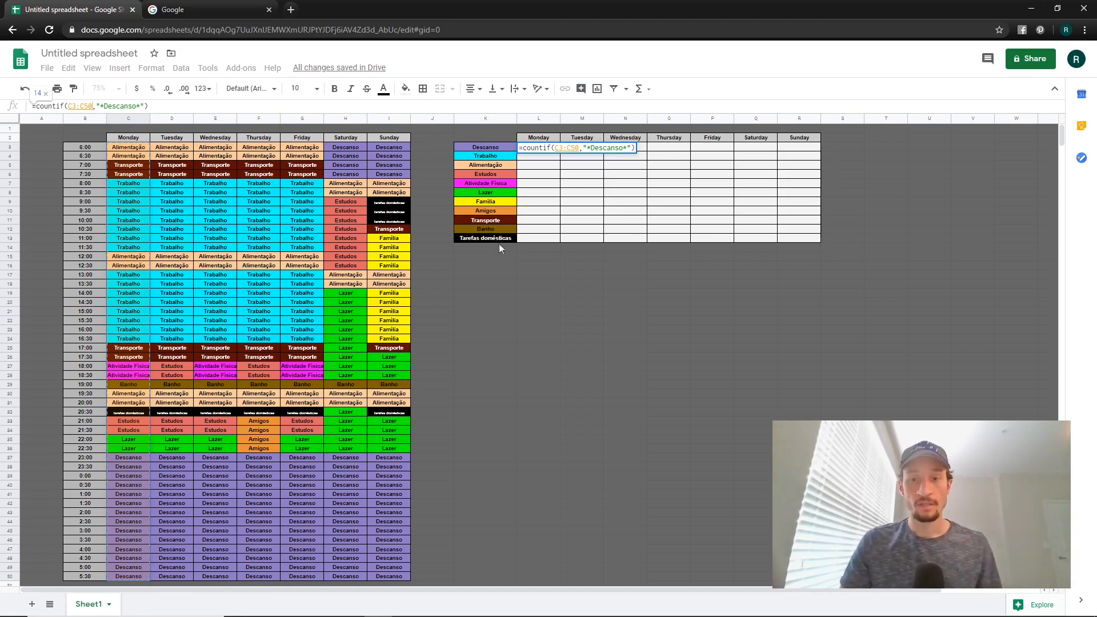
{"action": "key", "text": "Return"}
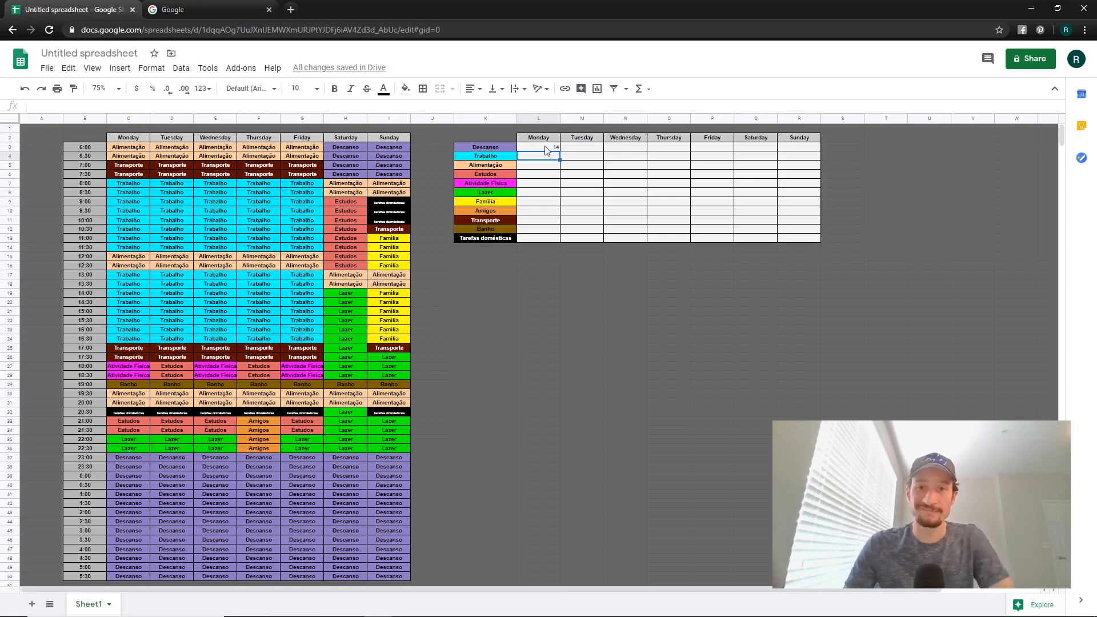
{"action": "left_click", "coordinate": [546, 149]}
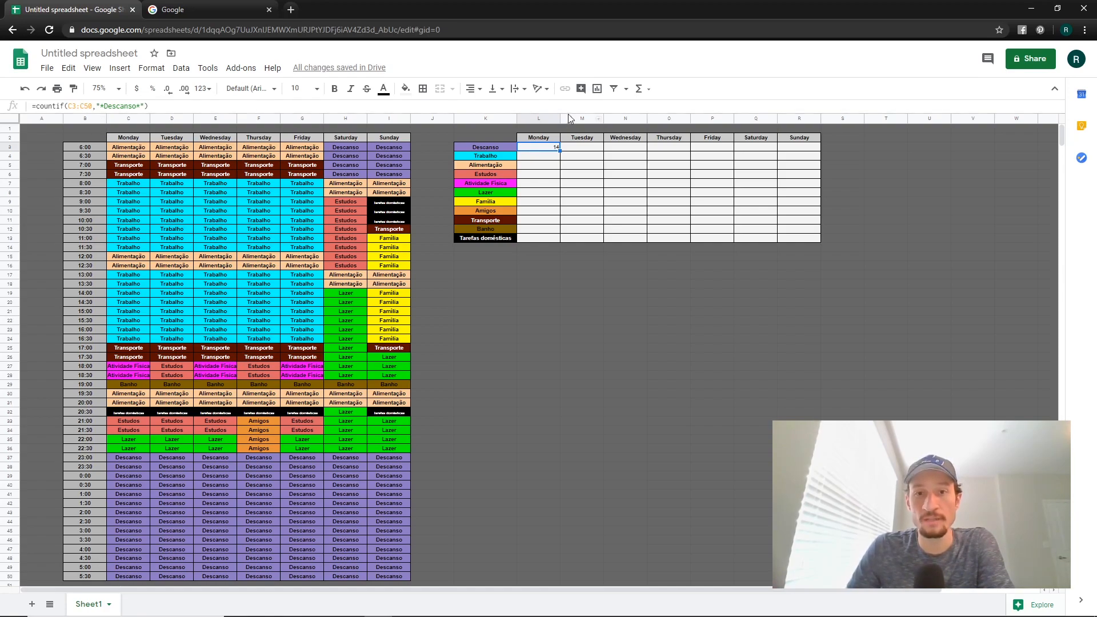
{"action": "left_click_drag", "start_coordinate": [133, 457], "coordinate": [132, 575]}
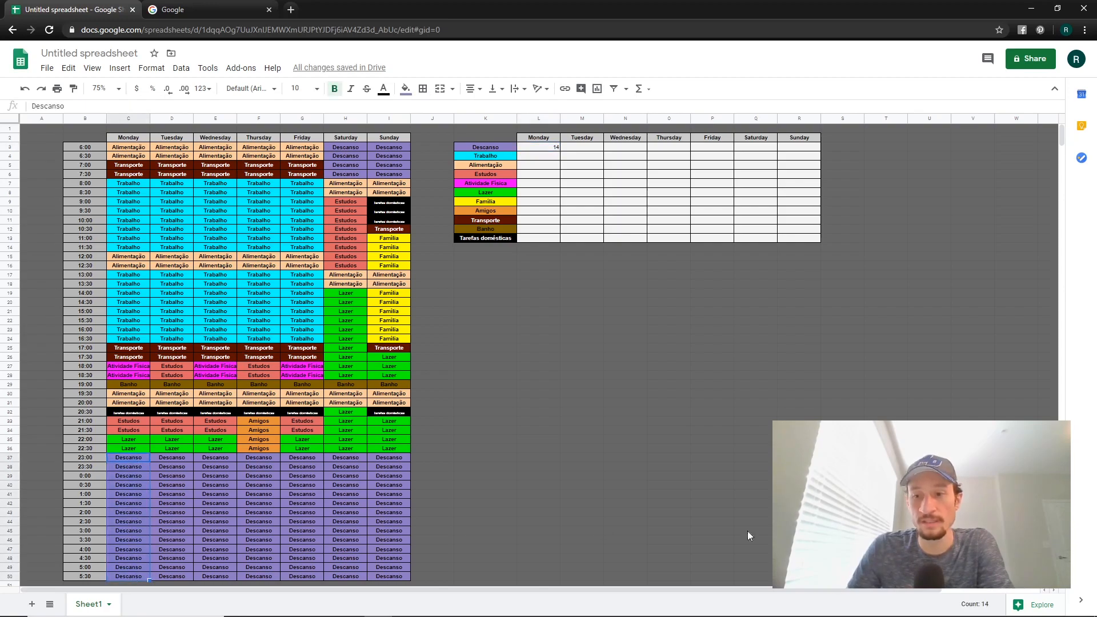
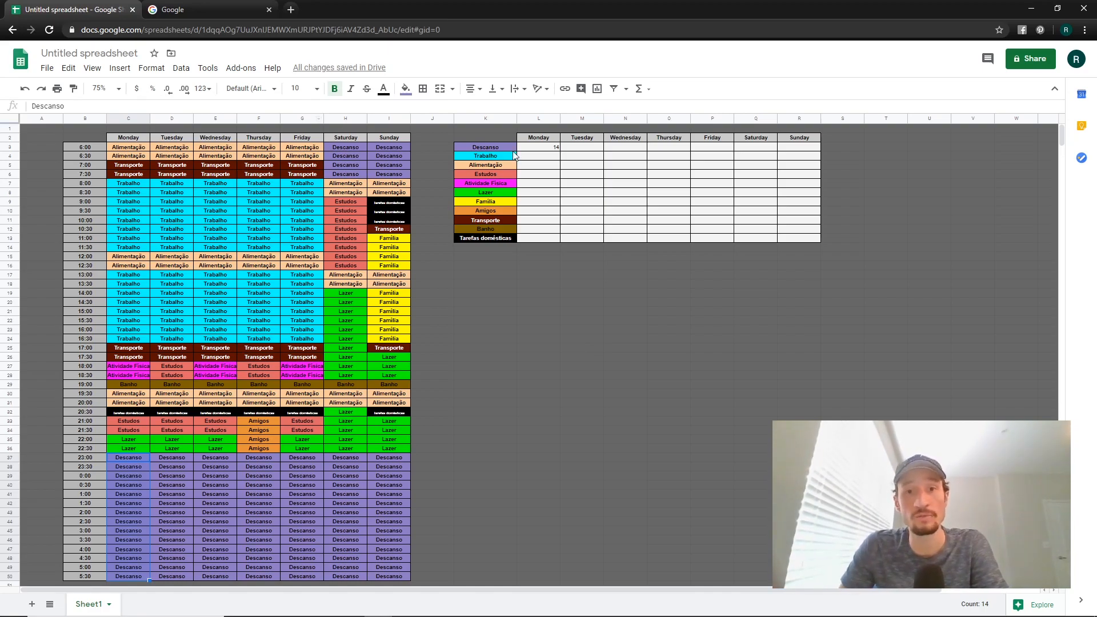
- Divide the Monday Descanso count by 2 to convert half-hour slots into hours
{"action": "left_click", "coordinate": [541, 147]}
{"action": "left_click", "coordinate": [168, 106]}
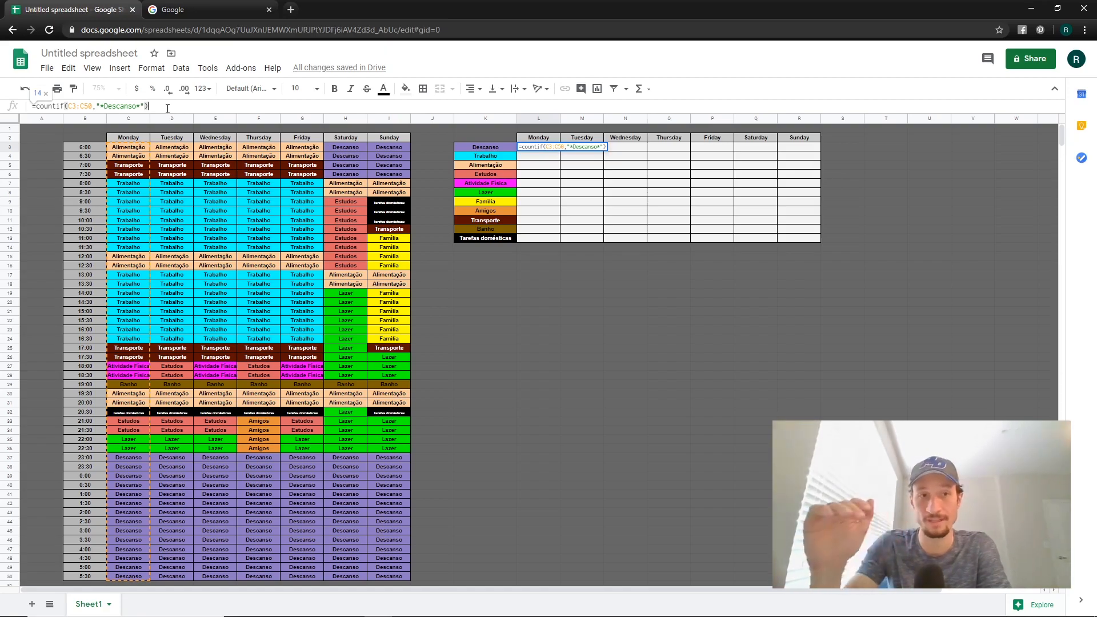
{"action": "type", "text": "/"}
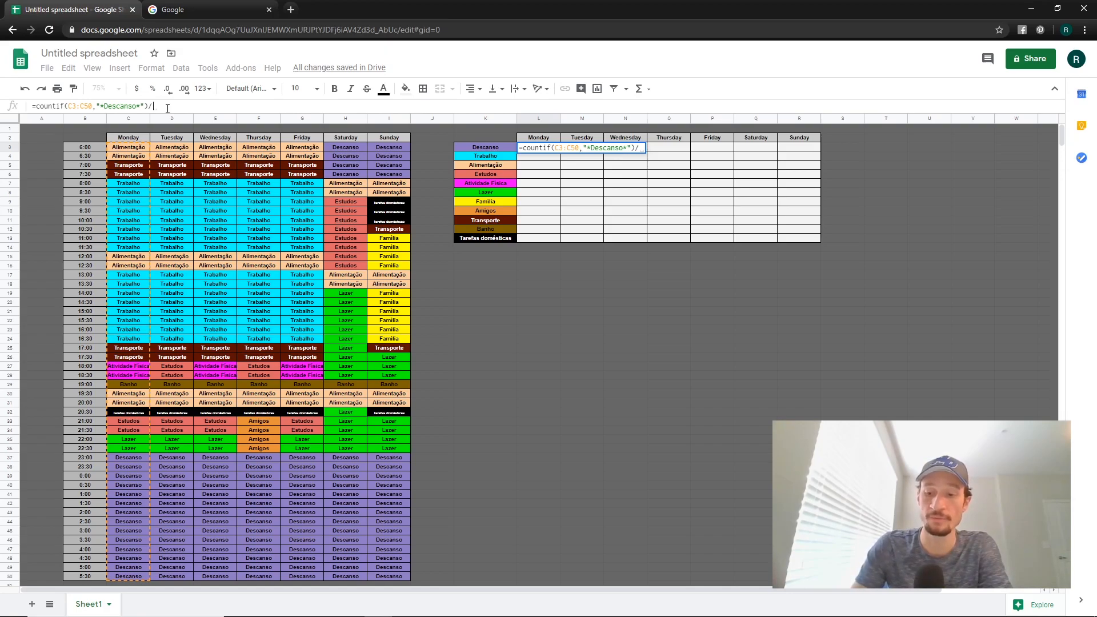
{"action": "type", "text": "2"}
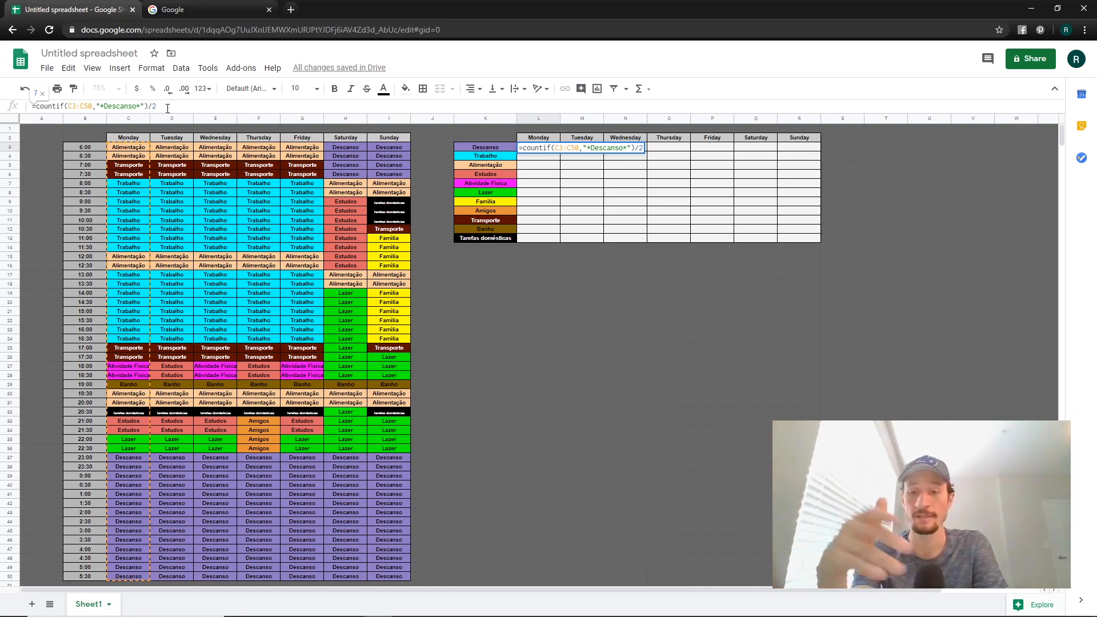
{"action": "key", "text": "Return"}
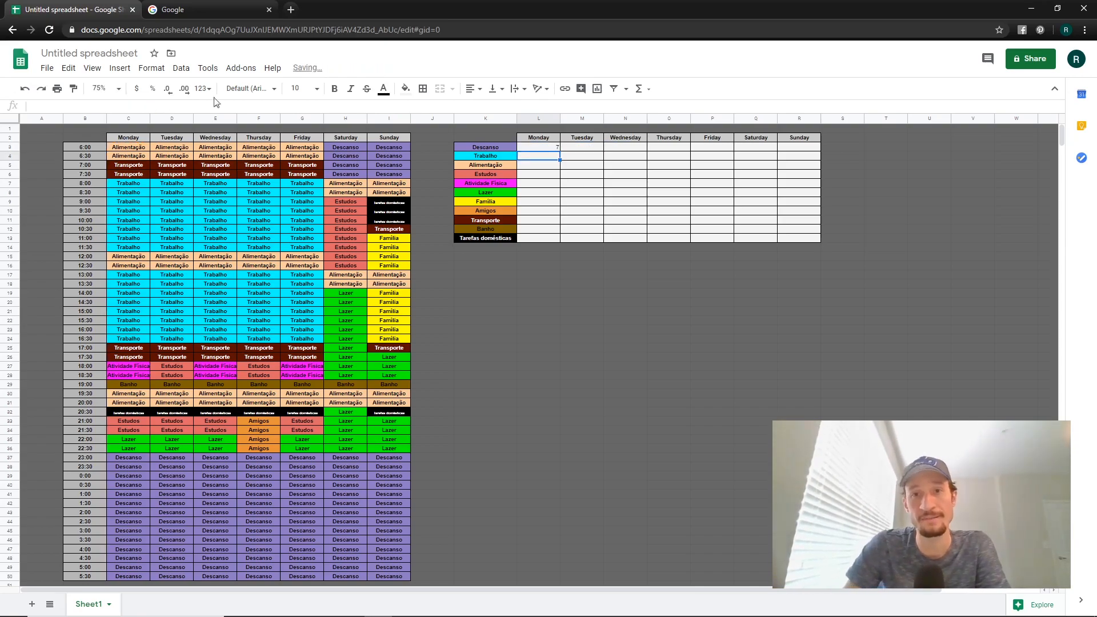
- Try copying the Monday Descanso formula into the Monday Trabalho cell, compare the two cells' ranges, and delete the copy
{"action": "left_click", "coordinate": [549, 150]}
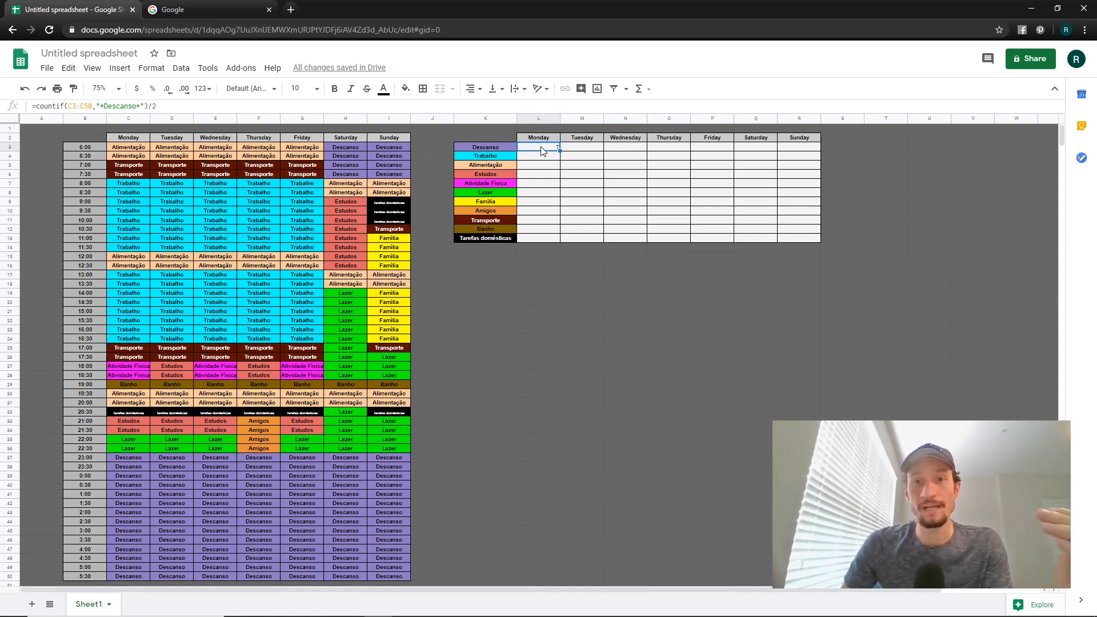
{"action": "left_click", "coordinate": [543, 161]}
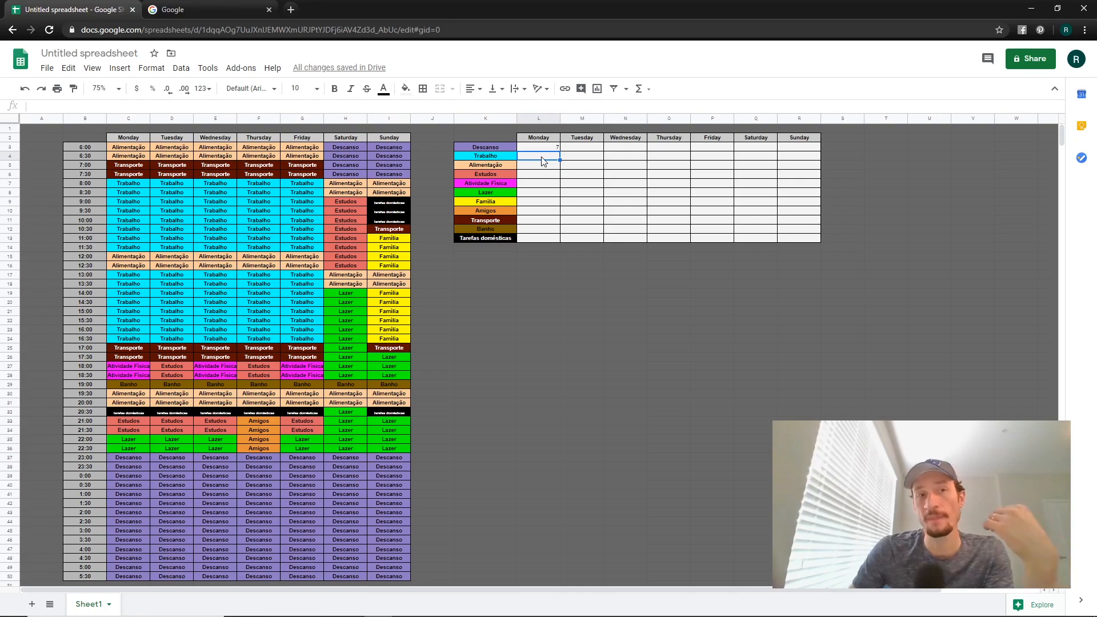
{"action": "left_click", "coordinate": [545, 152]}
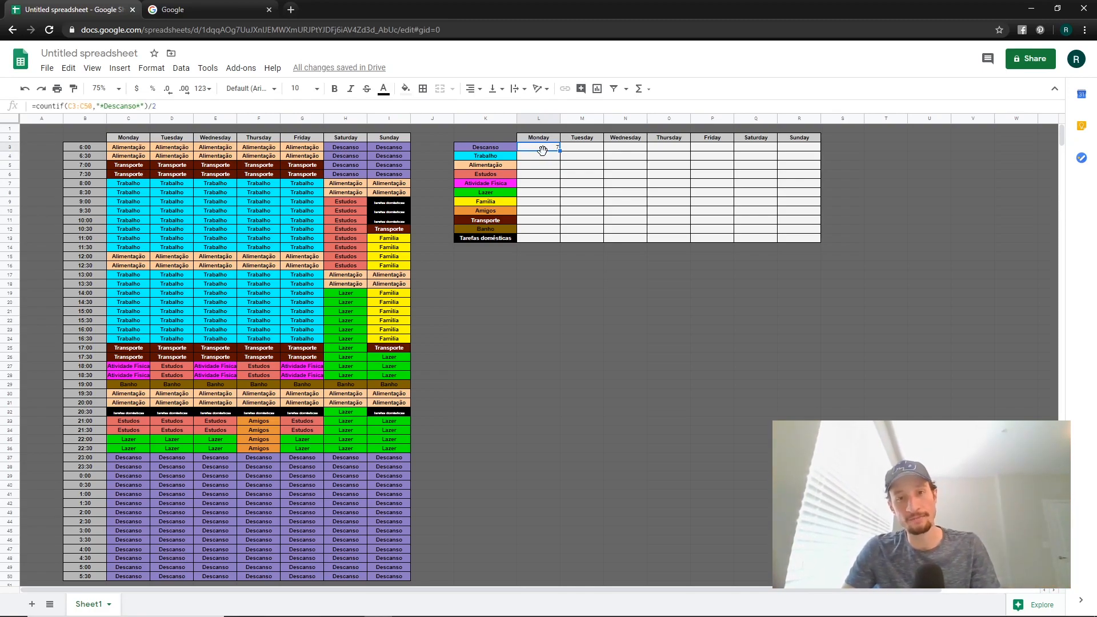
{"action": "left_click", "coordinate": [543, 158]}
{"action": "type", "text": "=countif(C4:C51,\"*Descanso*\")/2"}
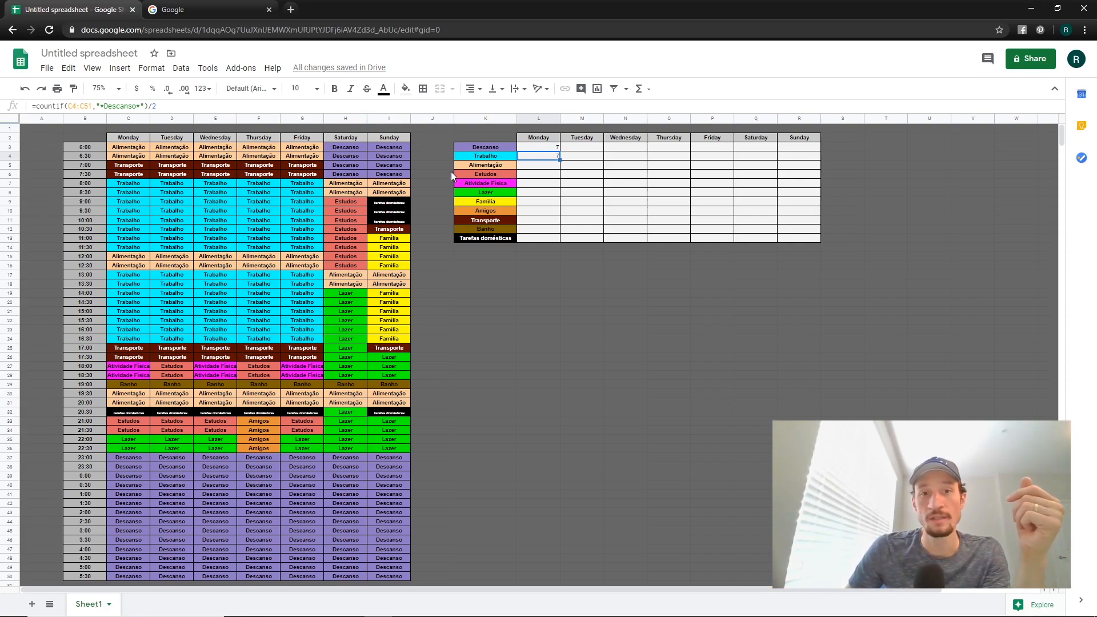
{"action": "left_click", "coordinate": [544, 148]}
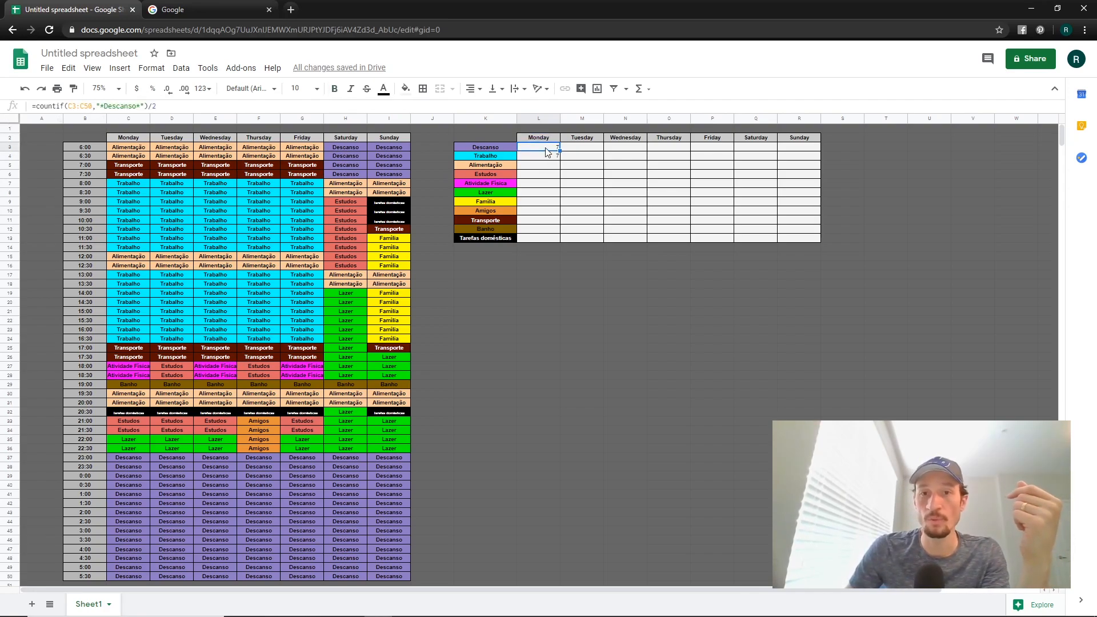
{"action": "left_click", "coordinate": [543, 157]}
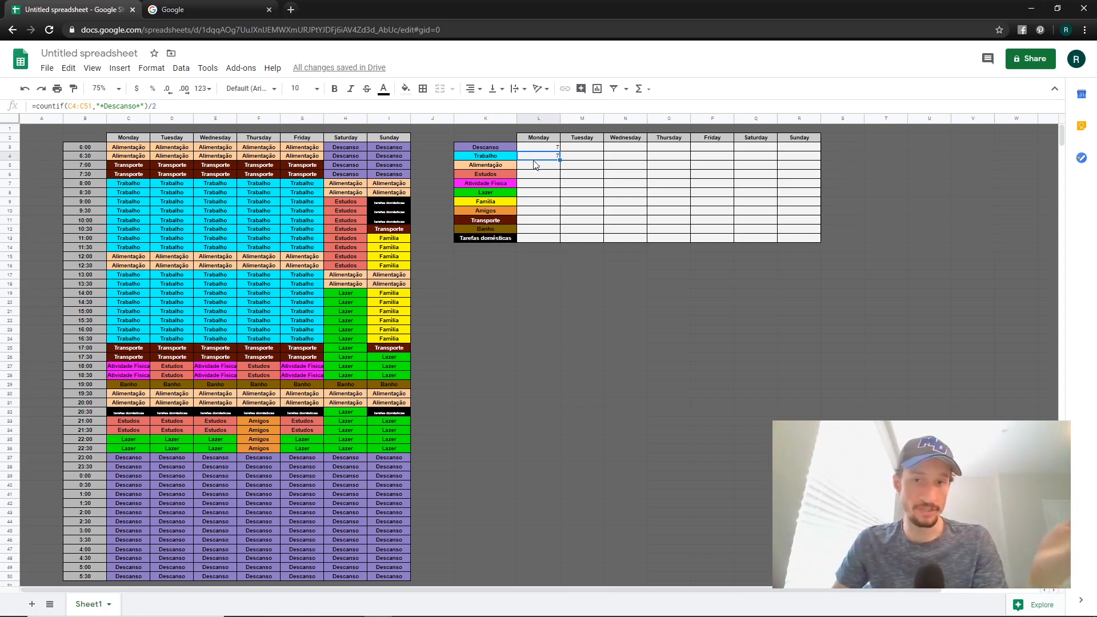
{"action": "key", "text": "Delete"}
- Copy the Monday Descanso formula as text into the Monday Trabalho cell so its range stays C3:C50
{"action": "left_click", "coordinate": [542, 148]}
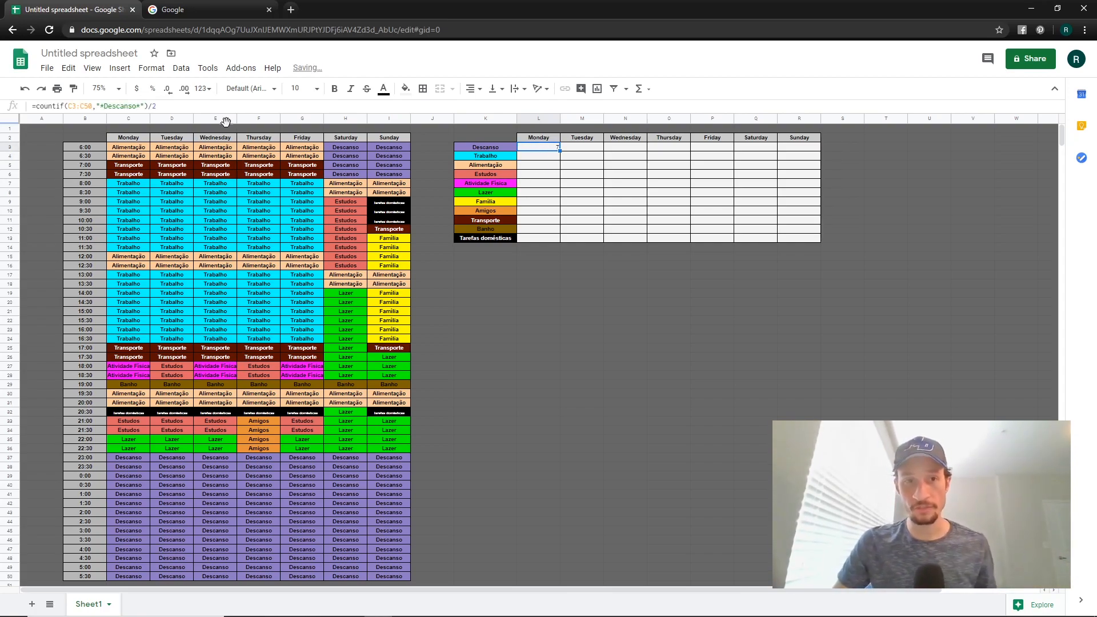
{"action": "left_click_drag", "start_coordinate": [192, 107], "coordinate": [32, 107]}
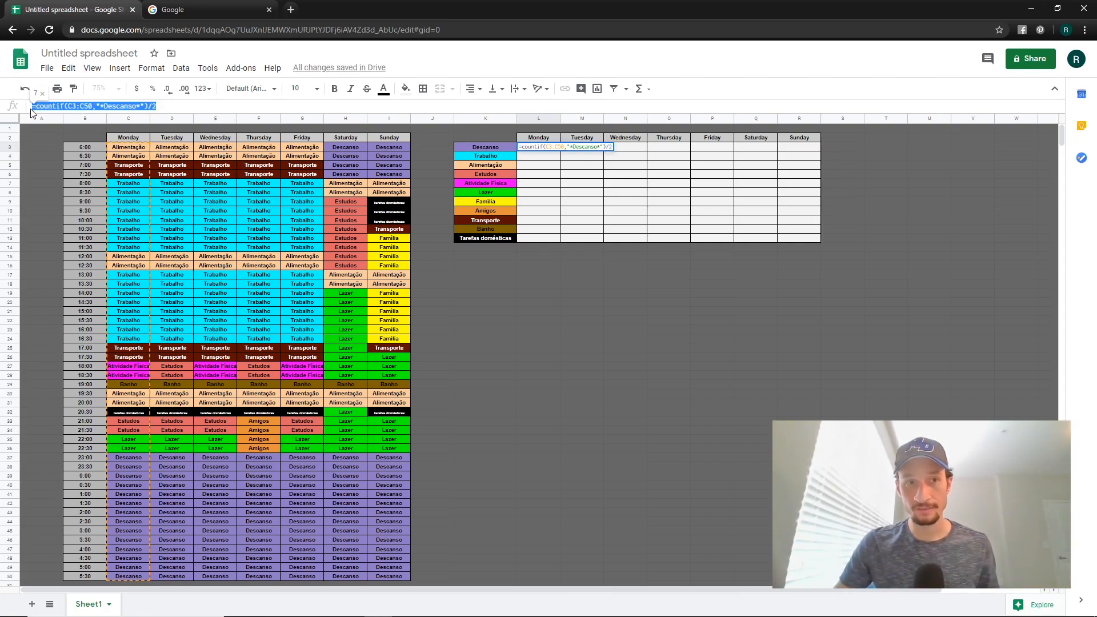
{"action": "key", "text": "ctrl+c"}
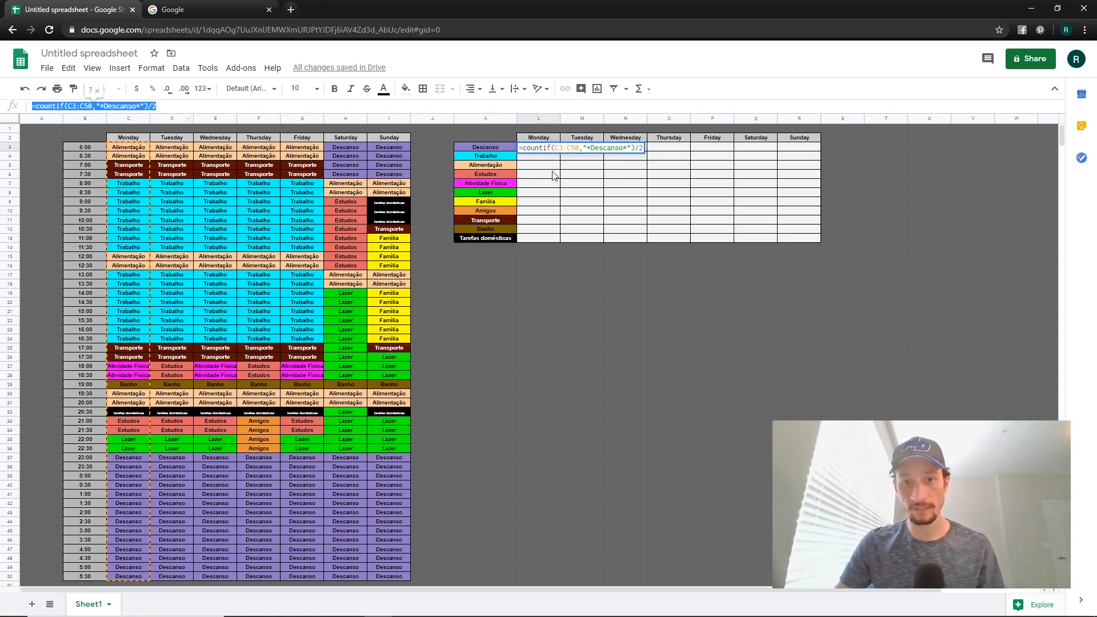
{"action": "key", "text": "Return"}
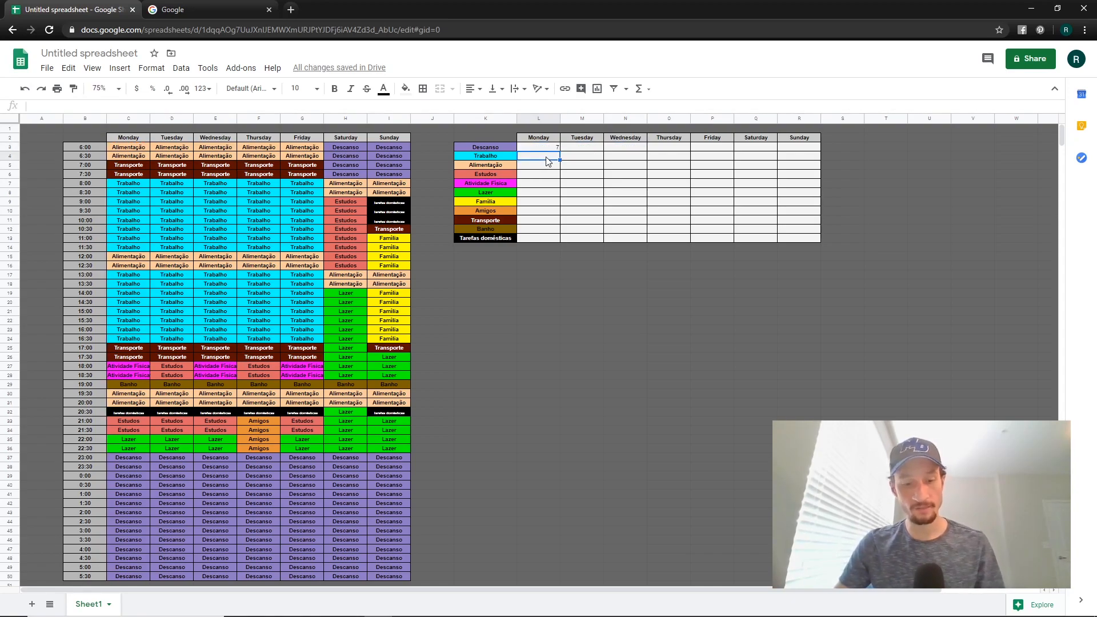
{"action": "key", "text": "ctrl+v"}
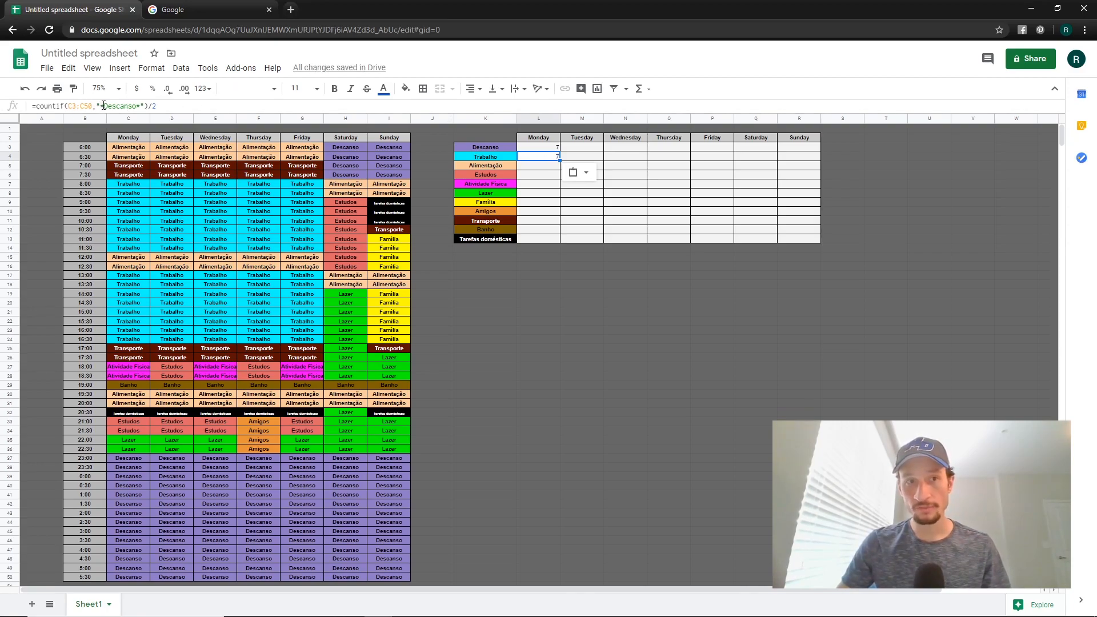
- Change the search term in the Monday Trabalho formula to Trabalho
{"action": "left_click_drag", "start_coordinate": [105, 105], "coordinate": [133, 106]}
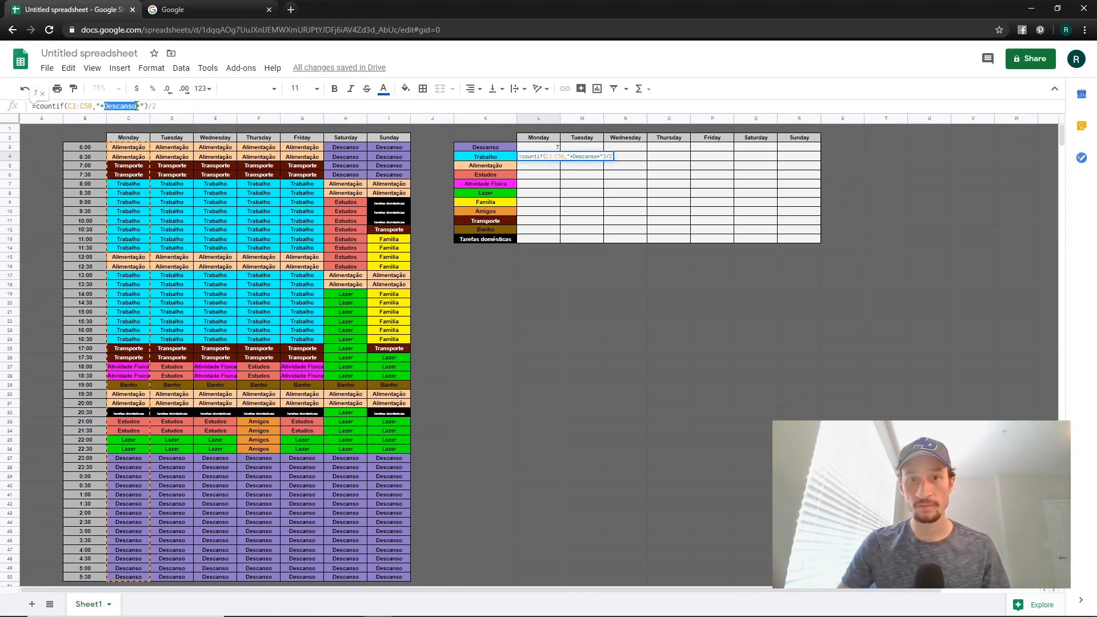
{"action": "type", "text": "Trabalho"}
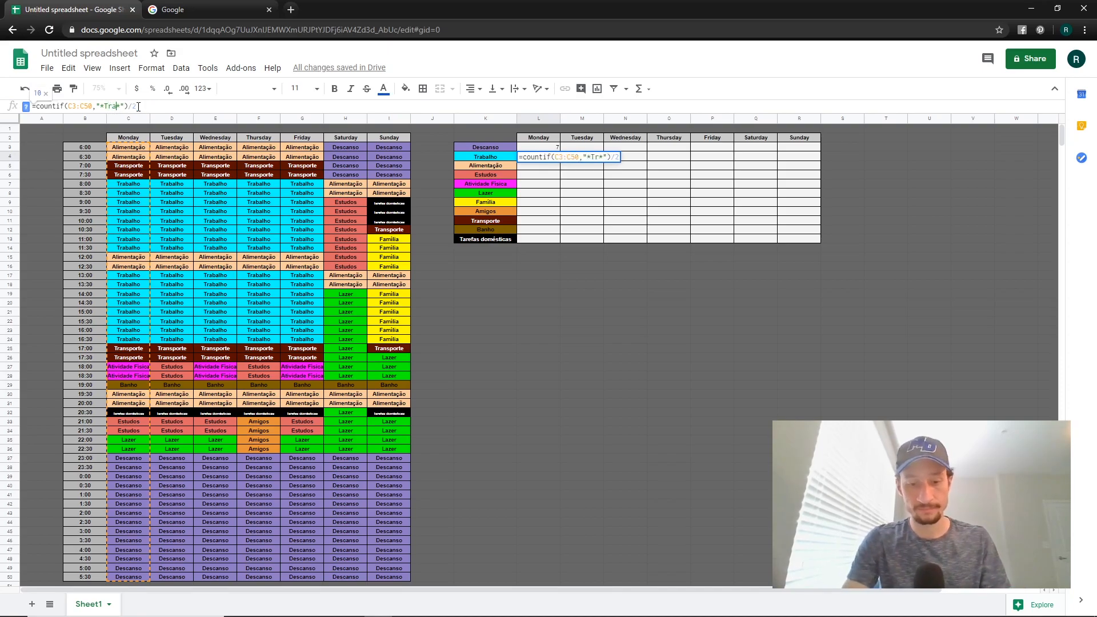
{"action": "key", "text": "Return"}
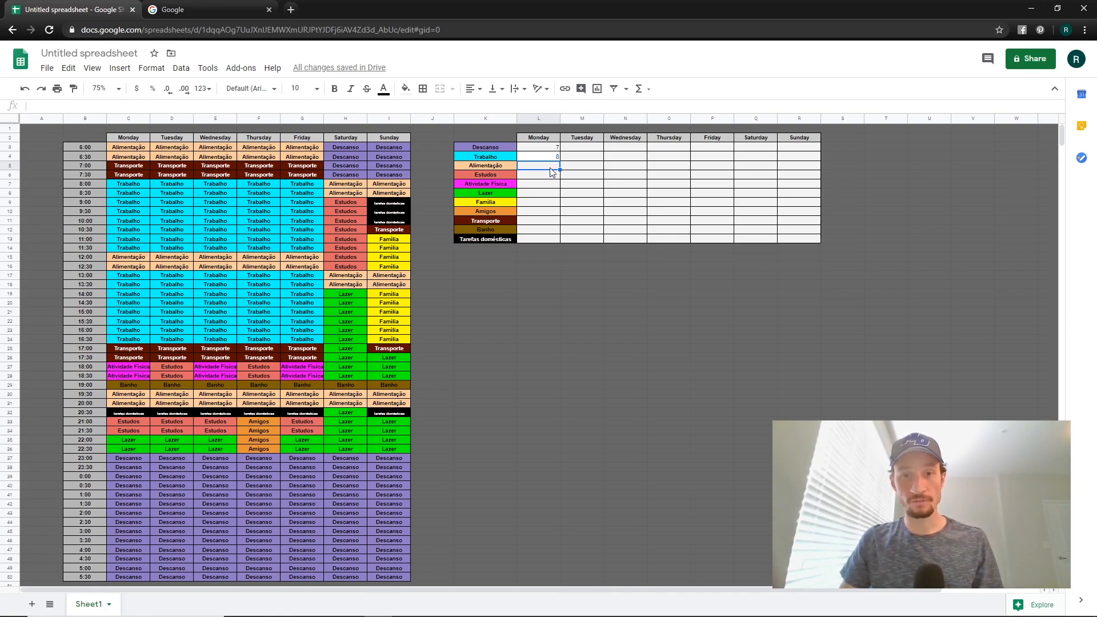
- Paste the formula =countif(C3:C50,"*Descanso*")/2 into every remaining Monday cell from Alimentação through Tarefas domésticas
{"action": "key", "text": "ctrl+v"}
{"action": "key", "text": "Down"}
{"action": "key", "text": "ctrl+v"}
{"action": "key", "text": "Down"}
{"action": "key", "text": "ctrl+v"}
{"action": "key", "text": "Down"}
{"action": "key", "text": "ctrl+v"}
{"action": "key", "text": "Down"}
{"action": "key", "text": "ctrl+v"}
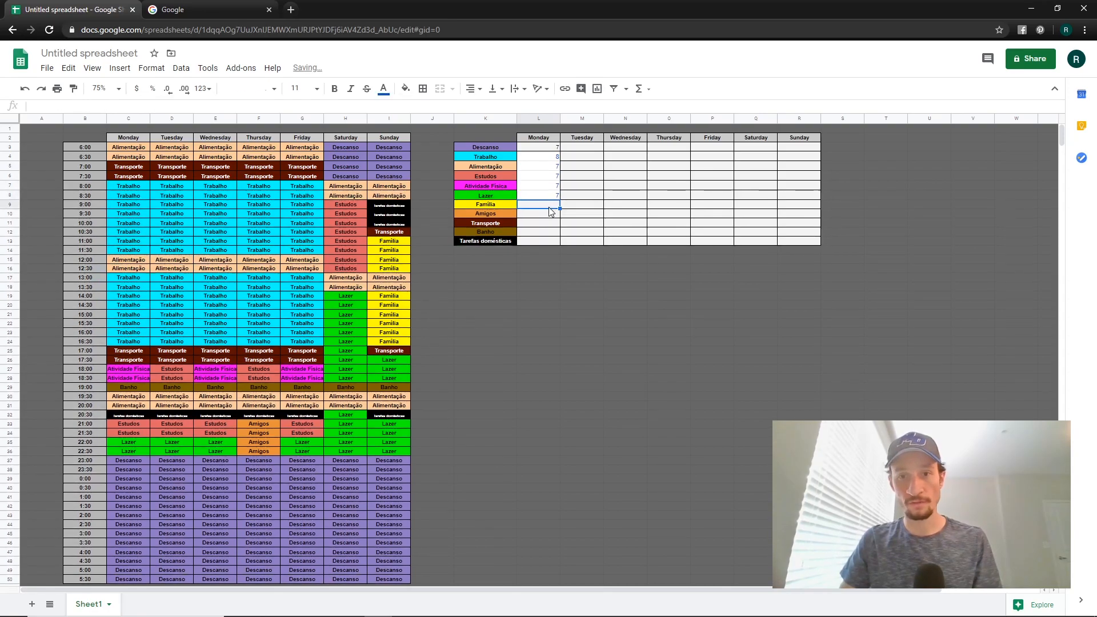
{"action": "key", "text": "Down"}
{"action": "key", "text": "ctrl+v"}
{"action": "key", "text": "Down"}
{"action": "key", "text": "ctrl+v"}
{"action": "key", "text": "Down"}
{"action": "key", "text": "ctrl+v"}
{"action": "key", "text": "Down"}
{"action": "key", "text": "ctrl+v"}
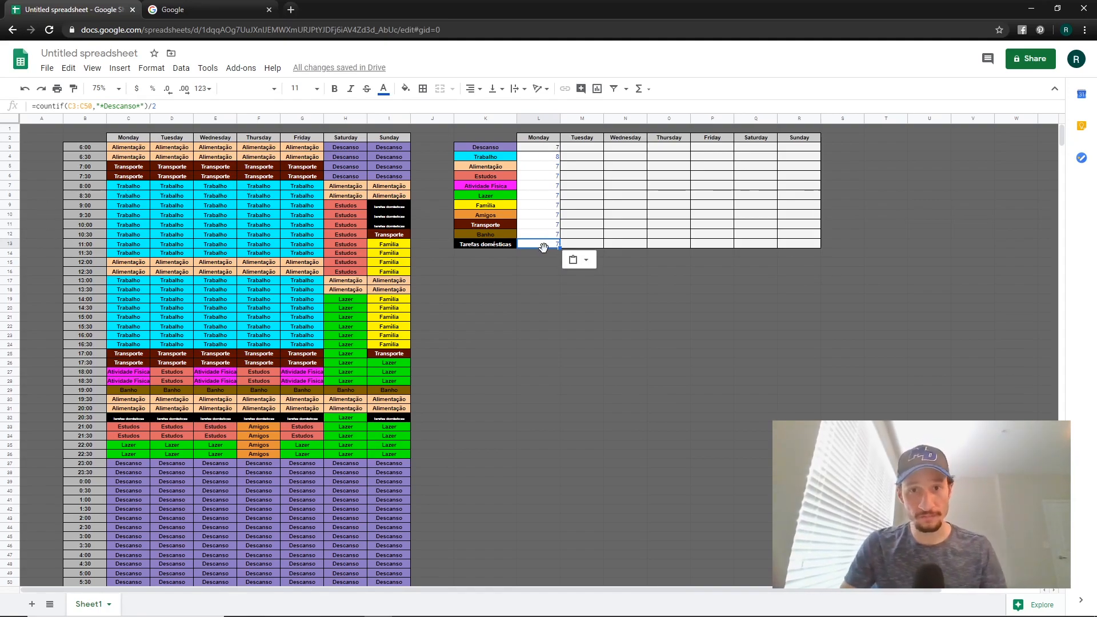
- Change the search term in the Monday Alimentação formula to Alimentação
{"action": "left_click", "coordinate": [547, 169]}
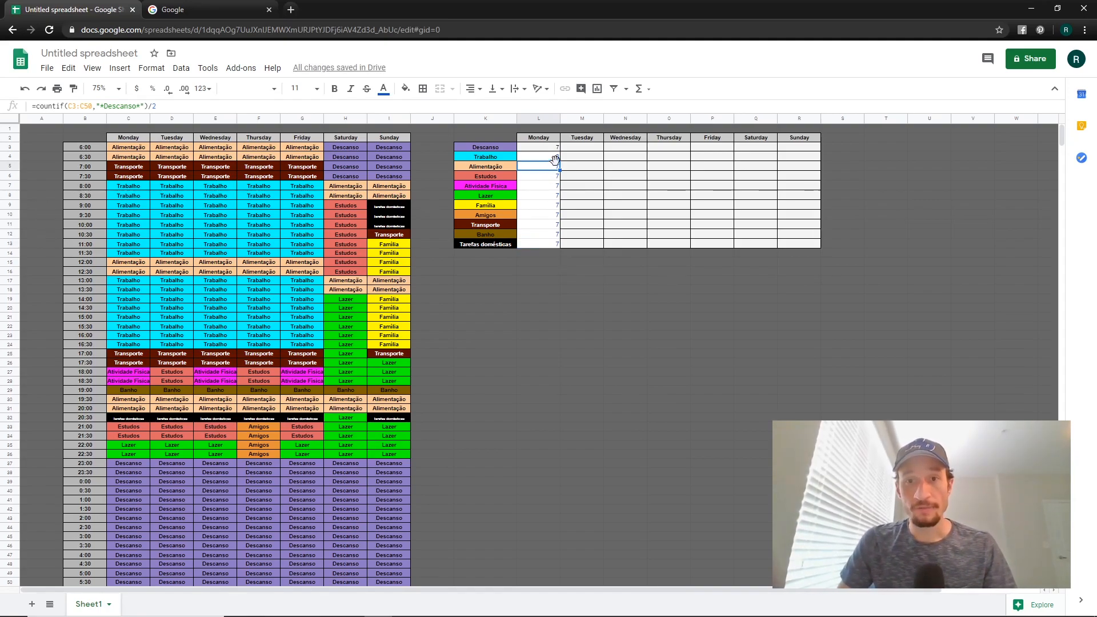
{"action": "left_click", "coordinate": [500, 170]}
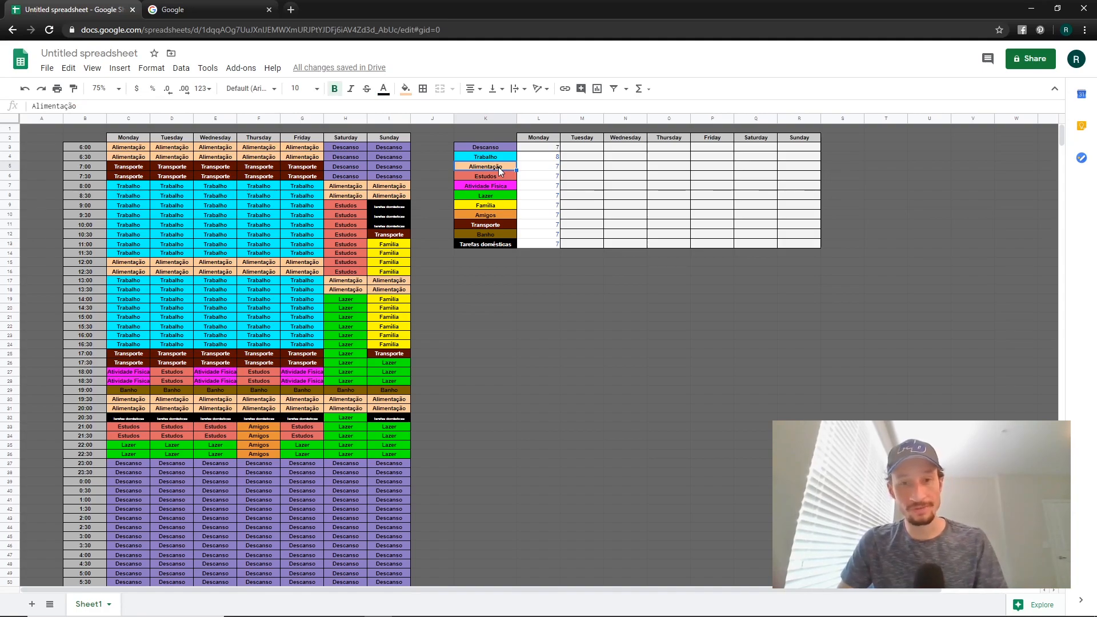
{"action": "left_click", "coordinate": [549, 167]}
{"action": "left_click_drag", "start_coordinate": [104, 106], "coordinate": [138, 106]}
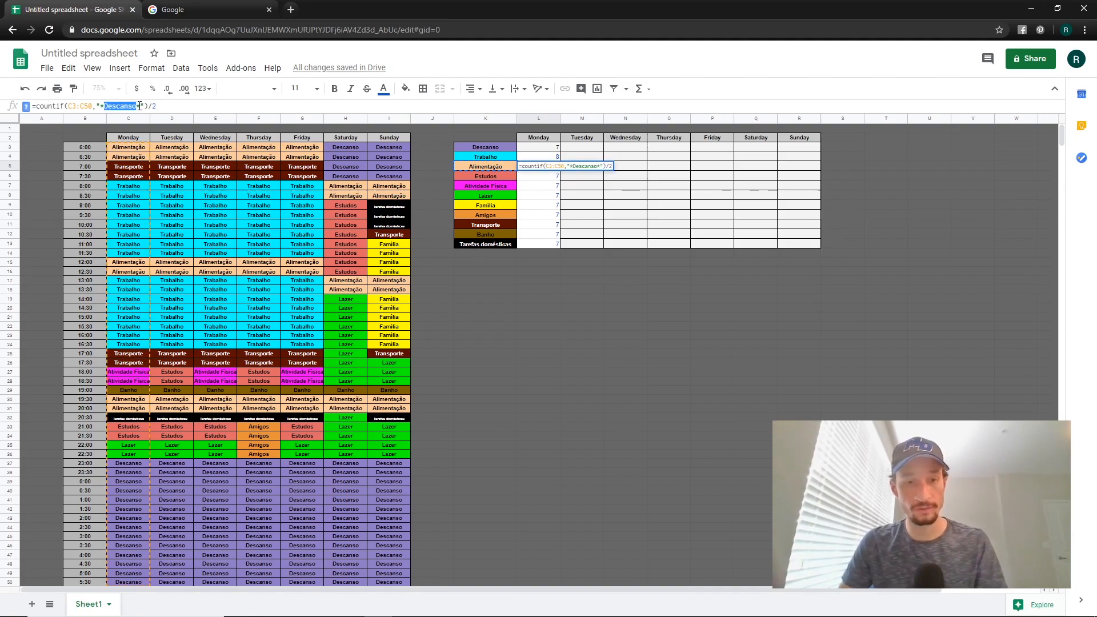
{"action": "type", "text": "Alimentação"}
{"action": "key", "text": "Return"}
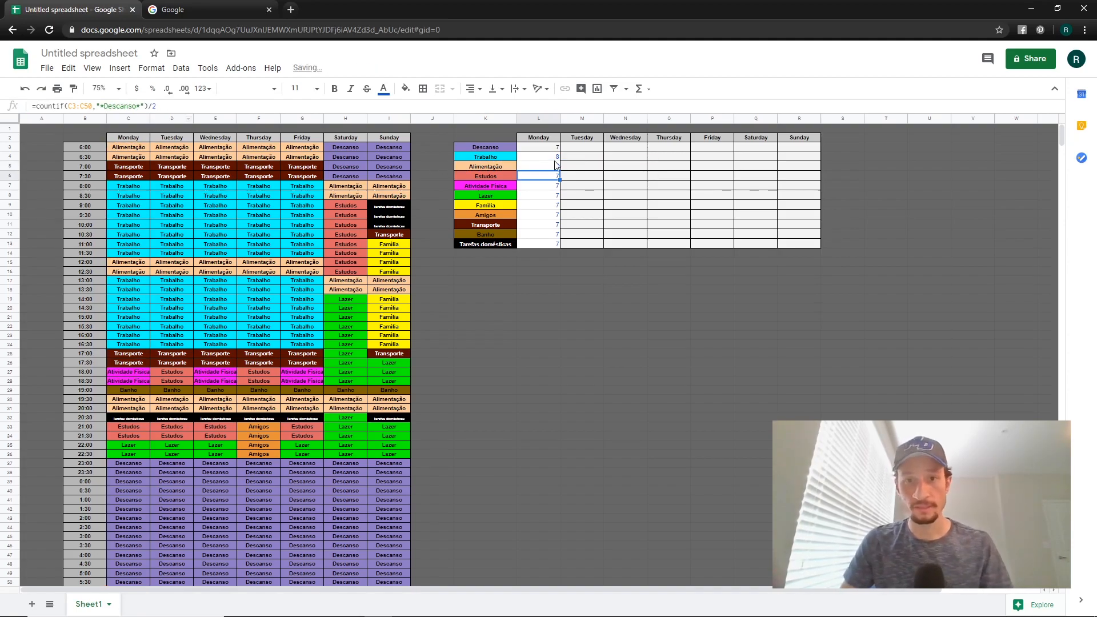
- Change the search term in the Monday Estudos formula to Estudos
{"action": "left_click", "coordinate": [485, 177]}
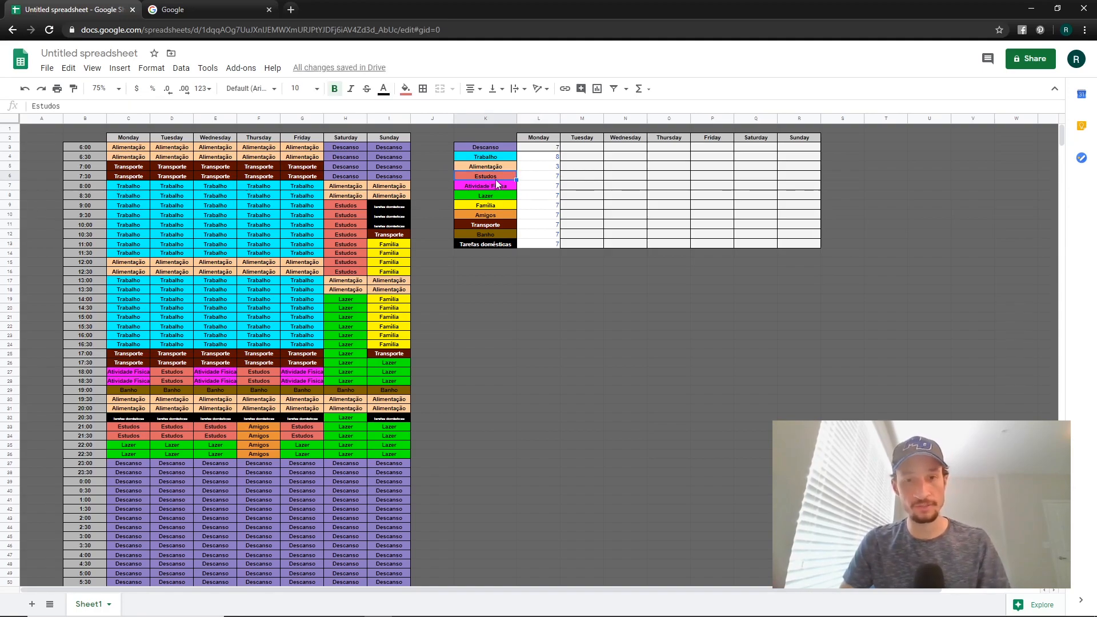
{"action": "key", "text": "Right"}
{"action": "left_click", "coordinate": [109, 106]}
{"action": "left_click_drag", "start_coordinate": [109, 106], "coordinate": [137, 108]}
{"action": "type", "text": "Estudos"}
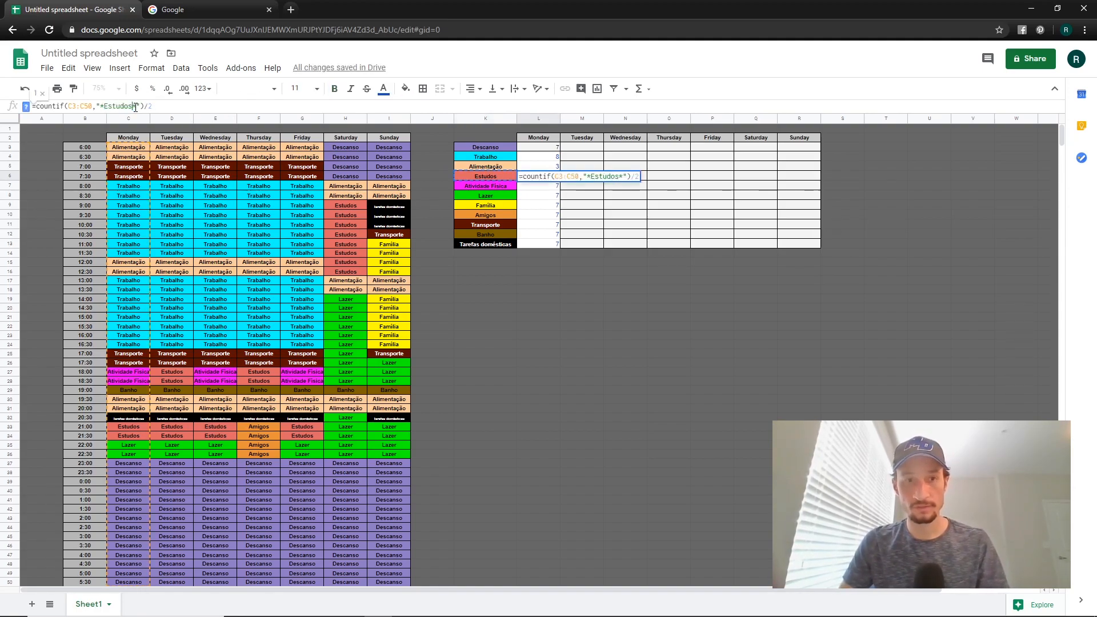
{"action": "key", "text": "Return"}
- Change the search term in the Monday Lazer formula to Lazer
{"action": "left_click", "coordinate": [505, 196]}
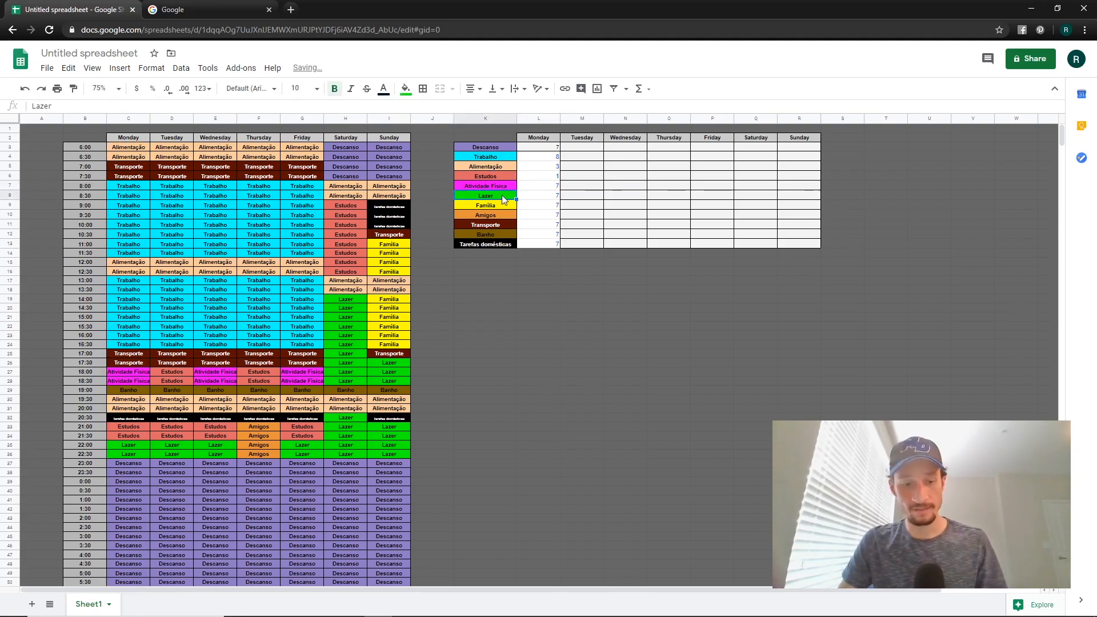
{"action": "left_click", "coordinate": [539, 196]}
{"action": "double_click", "coordinate": [114, 106]}
{"action": "type", "text": "Lazer"}
{"action": "key", "text": "Return"}
- Set the search terms of the Monday Familia and Amigos formulas to Familia and Amigos
{"action": "double_click", "coordinate": [115, 106]}
{"action": "type", "text": "Familia"}
{"action": "key", "text": "Return"}
{"action": "double_click", "coordinate": [122, 107]}
{"action": "type", "text": "Amigos"}
{"action": "key", "text": "Return"}
- Set the search terms of the Monday Transporte and Tarefas domésticas formulas to Transporte and Tarefas domésticas
{"action": "double_click", "coordinate": [121, 106]}
{"action": "type", "text": "Transporte"}
{"action": "key", "text": "Return"}
{"action": "left_click", "coordinate": [530, 245]}
{"action": "double_click", "coordinate": [121, 107]}
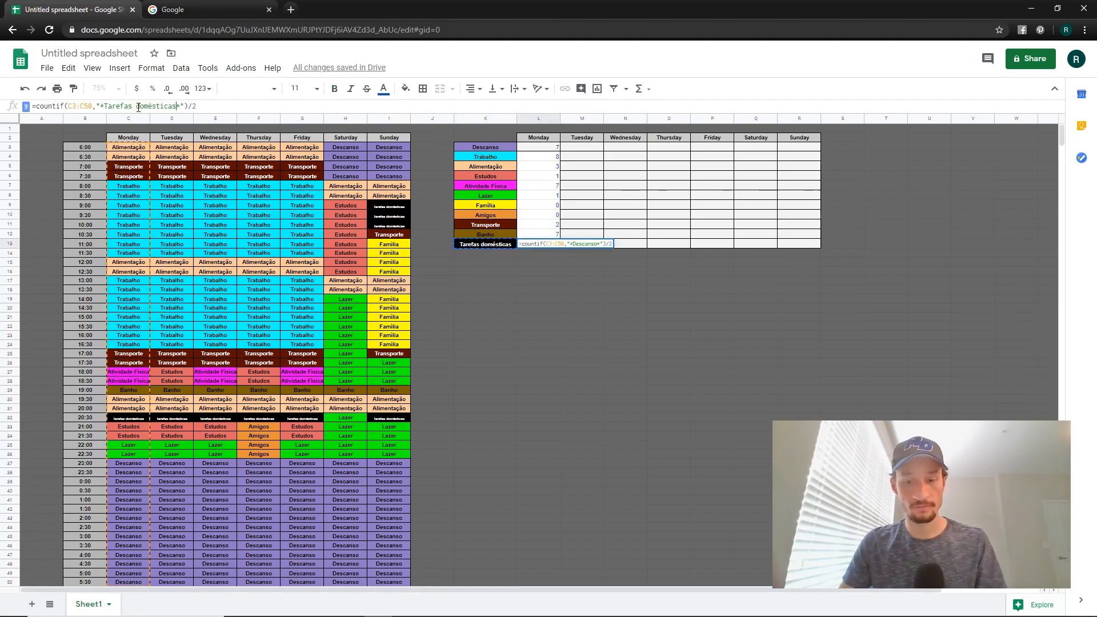
{"action": "type", "text": "Tarefas"}
{"action": "left_click", "coordinate": [566, 266]}
- Format the Monday totals from Descanso to Tarefas domésticas with black text, centered alignment and all borders
{"action": "left_click_drag", "start_coordinate": [539, 147], "coordinate": [550, 244]}
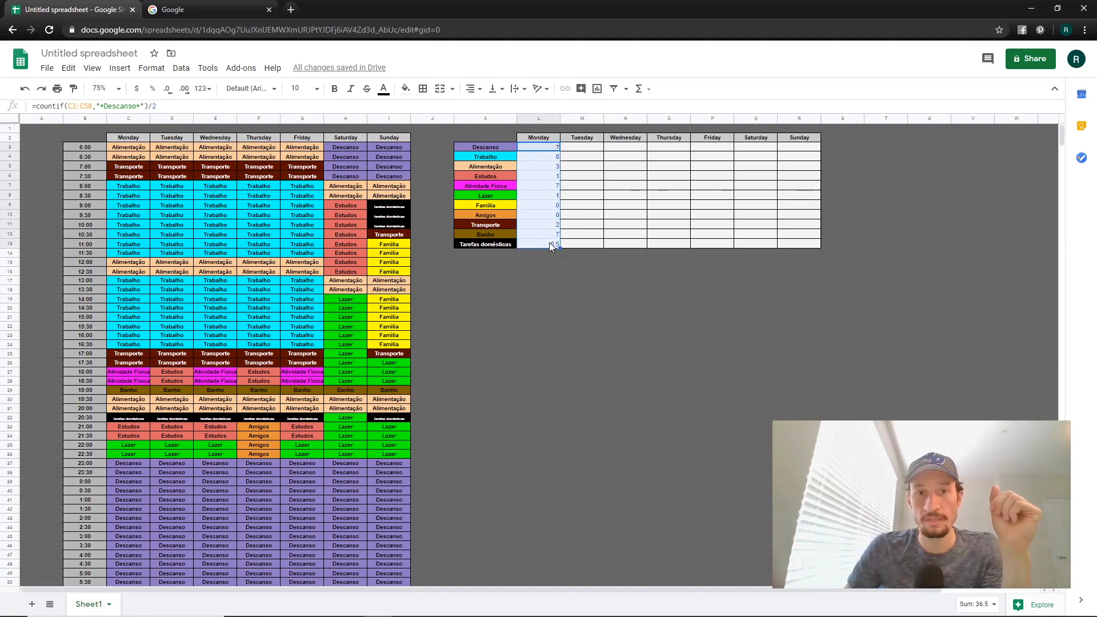
{"action": "left_click", "coordinate": [383, 90]}
{"action": "left_click", "coordinate": [389, 127]}
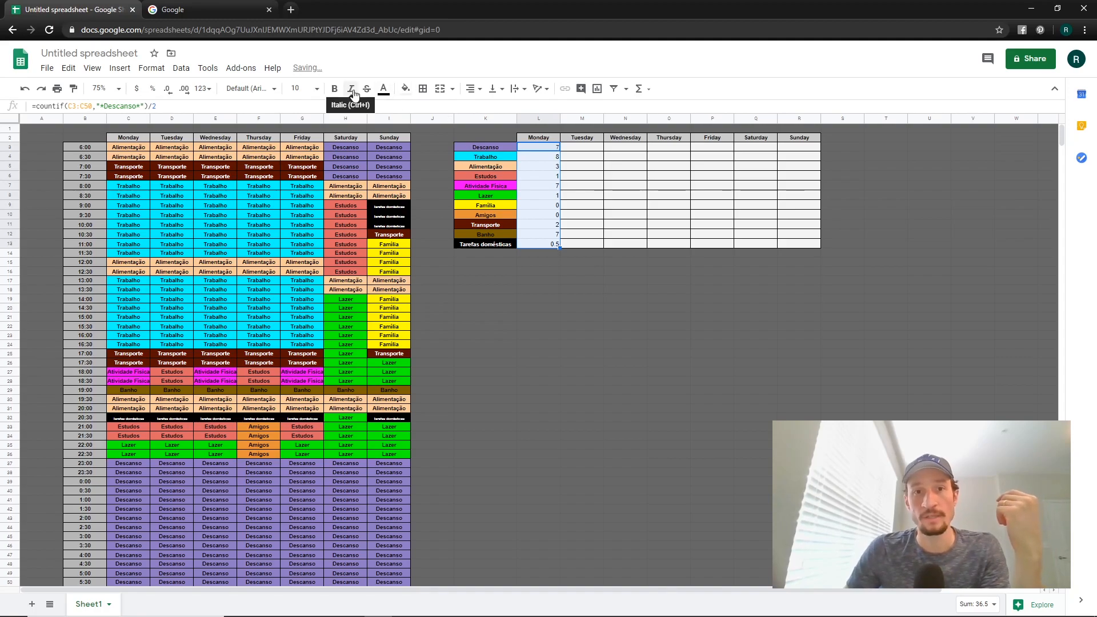
{"action": "left_click", "coordinate": [470, 89]}
{"action": "left_click", "coordinate": [485, 113]}
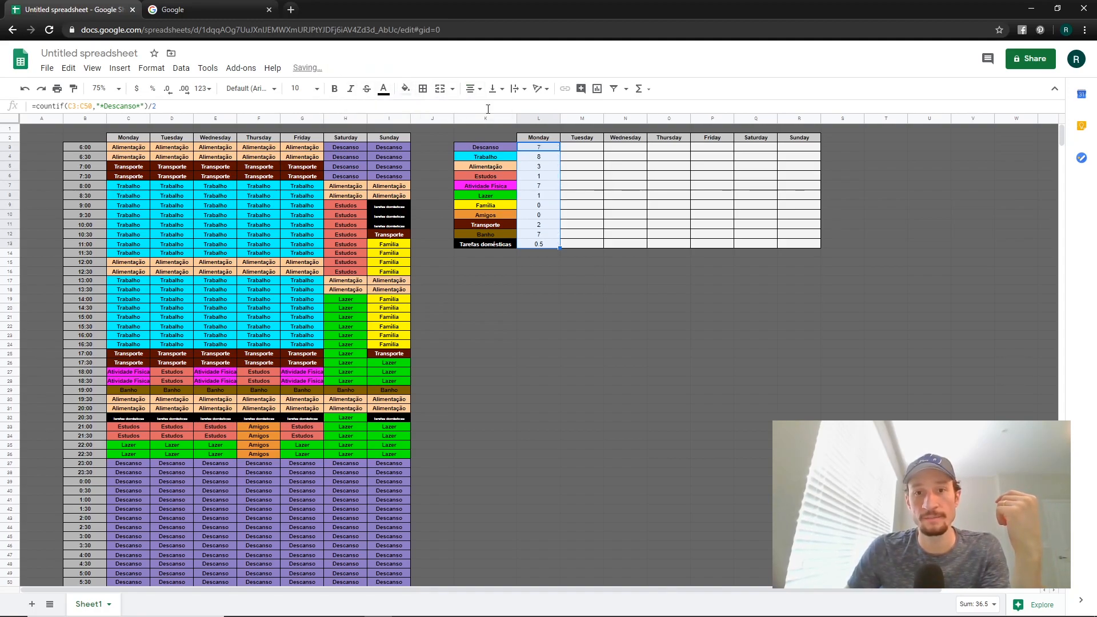
{"action": "left_click", "coordinate": [423, 89]}
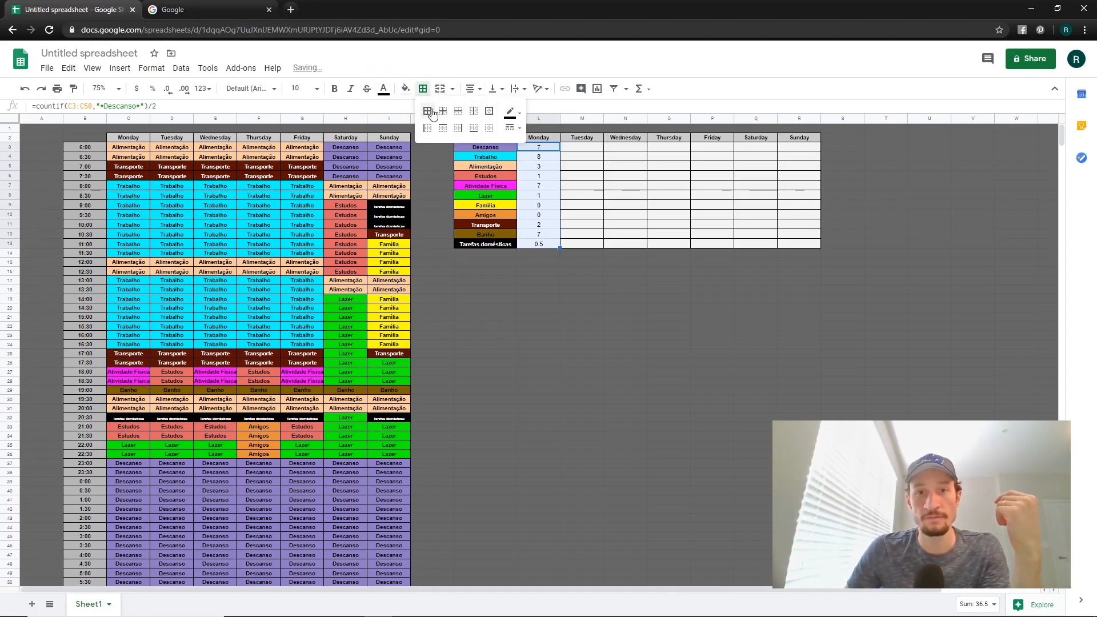
{"action": "left_click", "coordinate": [601, 279]}
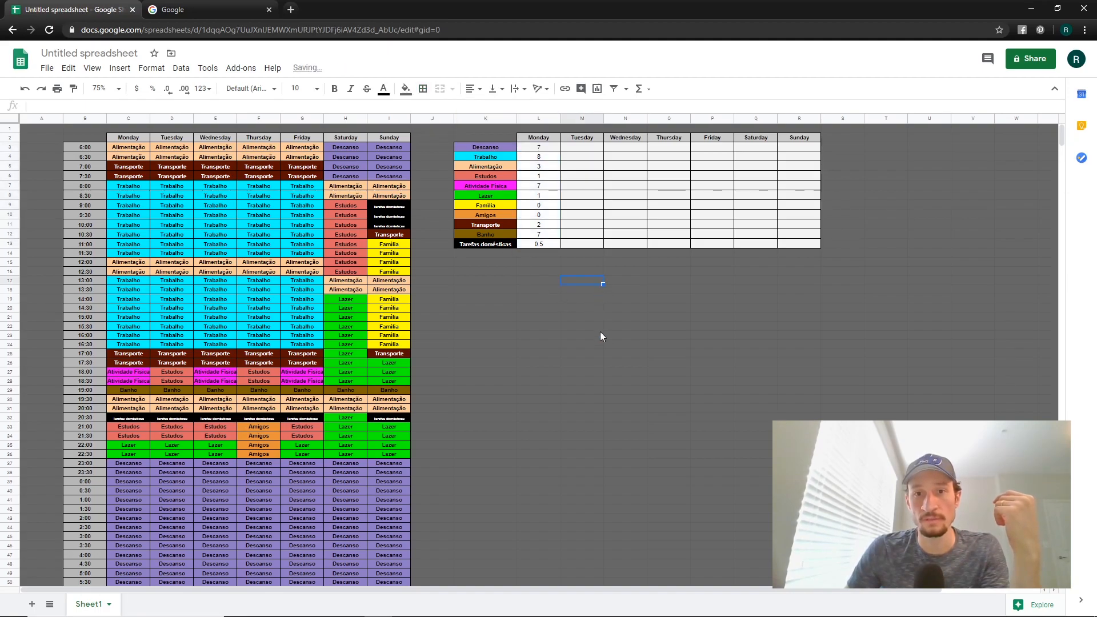
- Check the Monday Lazer and Alimentação totals against their slots in the Monday schedule column
{"action": "left_click", "coordinate": [548, 152]}
{"action": "left_click_drag", "start_coordinate": [550, 156], "coordinate": [551, 243]}
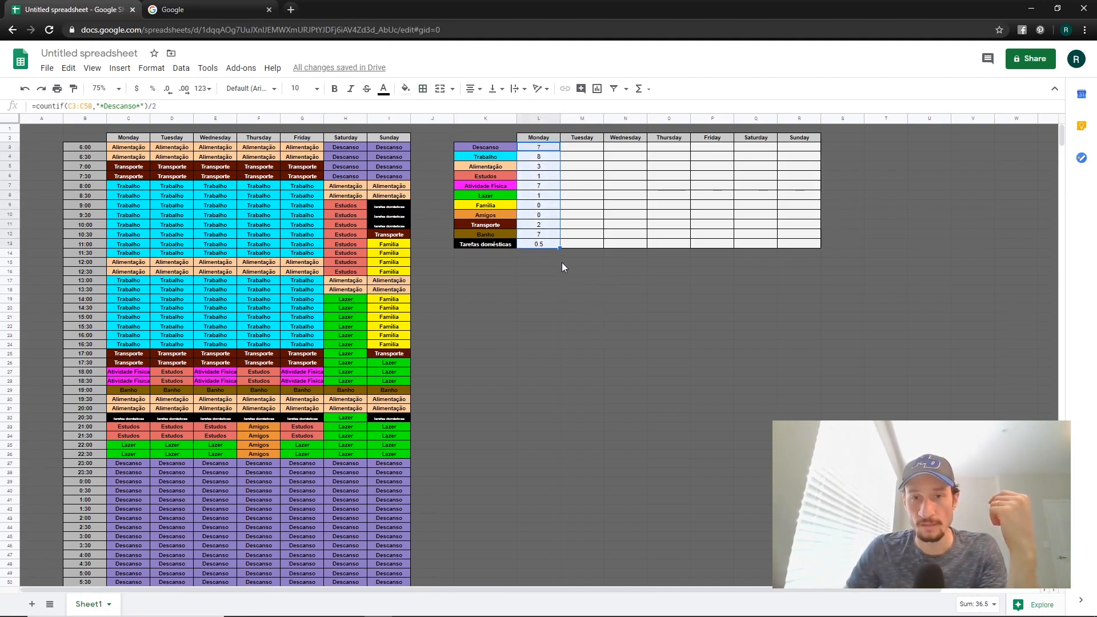
{"action": "left_click", "coordinate": [568, 283]}
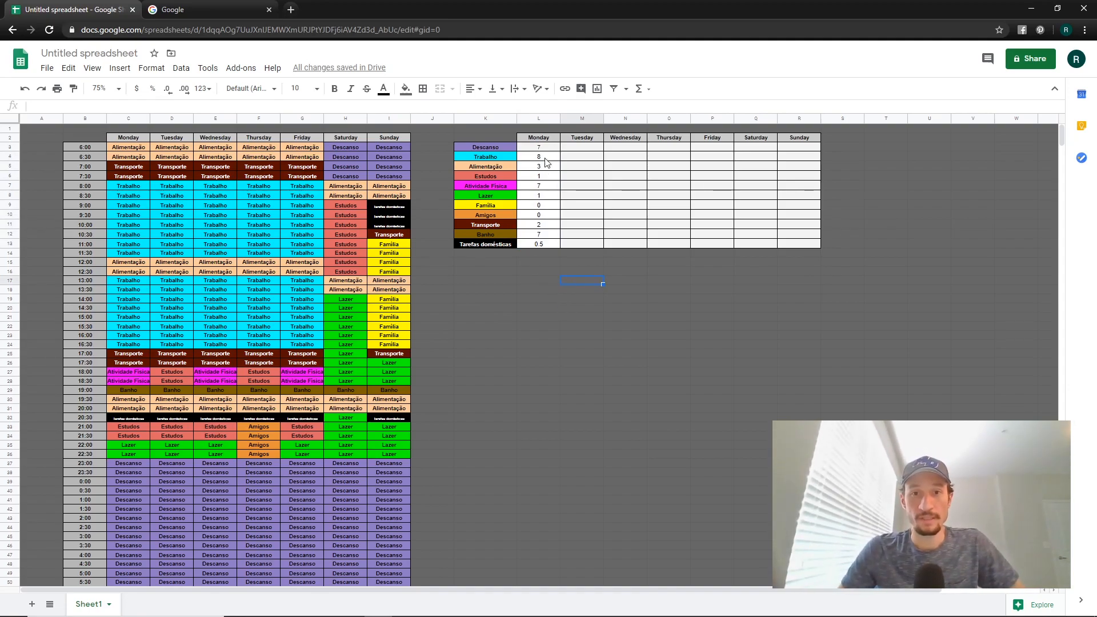
{"action": "left_click", "coordinate": [540, 197]}
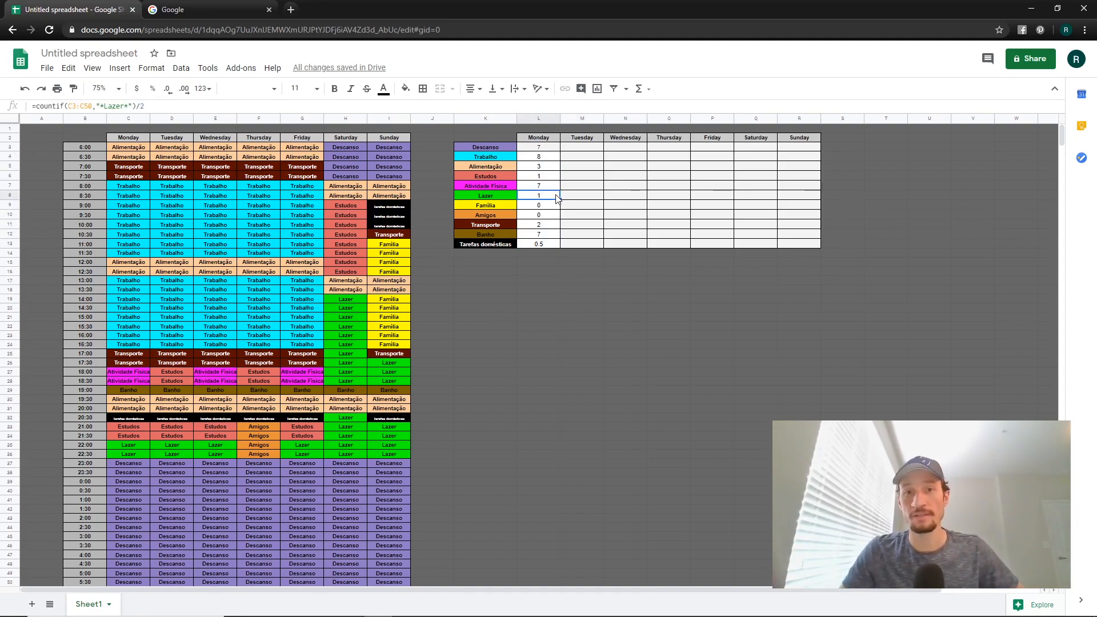
{"action": "left_click", "coordinate": [132, 449]}
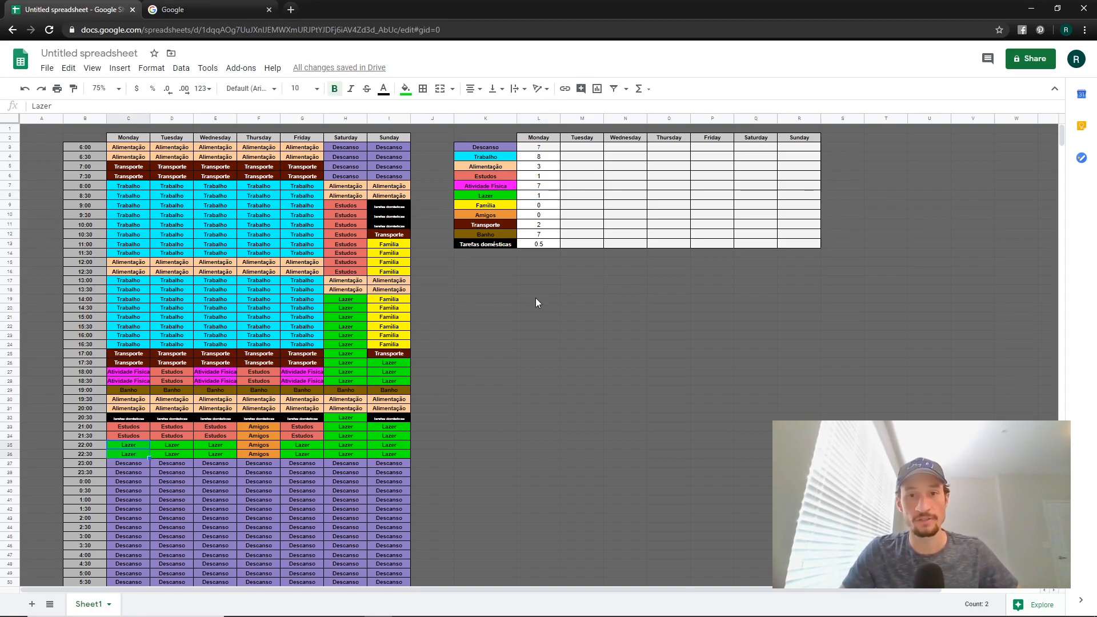
{"action": "left_click", "coordinate": [539, 168]}
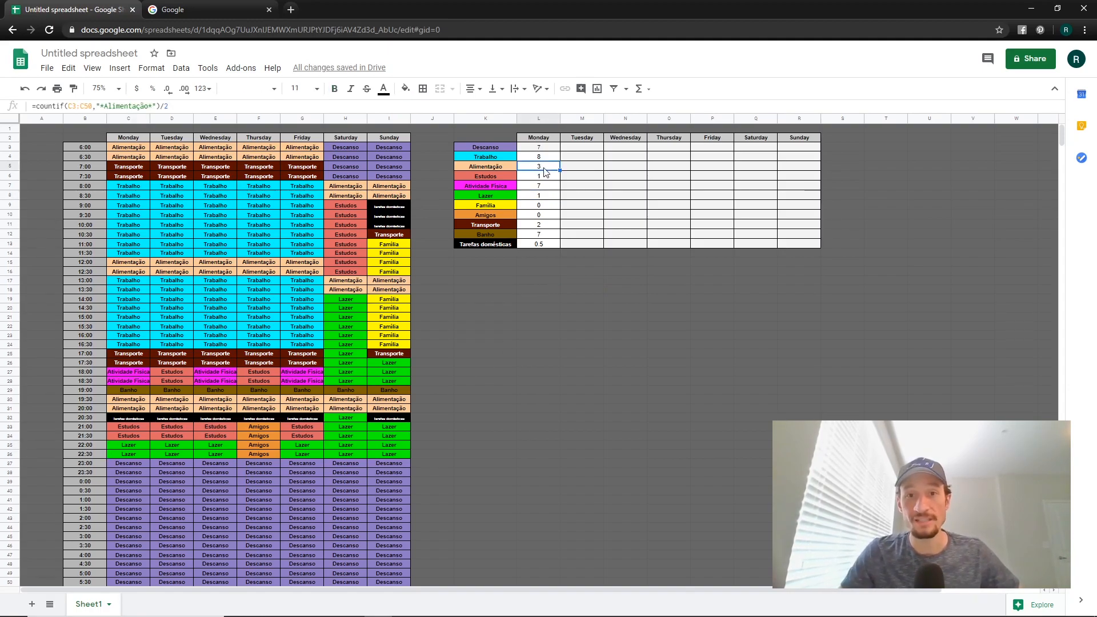
{"action": "left_click_drag", "start_coordinate": [129, 148], "coordinate": [130, 158]}
{"action": "left_click_drag", "start_coordinate": [130, 262], "coordinate": [131, 266]}
{"action": "left_click_drag", "start_coordinate": [138, 401], "coordinate": [139, 409]}
- Change the search term in the Monday Banho formula to Banho
{"action": "left_click", "coordinate": [537, 235]}
{"action": "type", "text": "=countif(C3:C50,\"*Descanso*\")/2"}
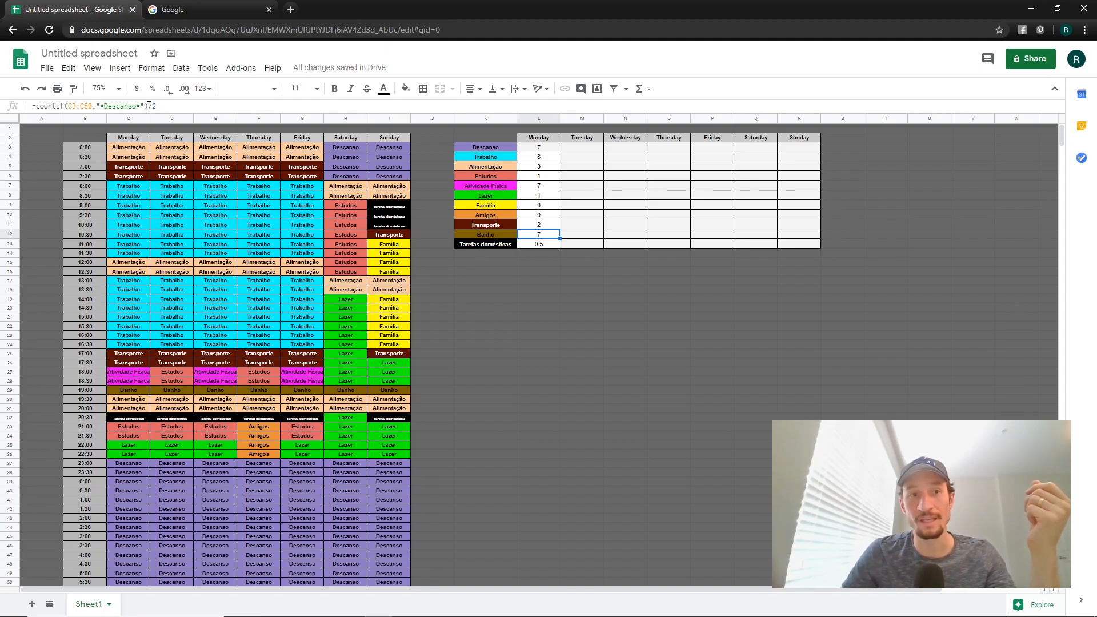
{"action": "left_click", "coordinate": [487, 235]}
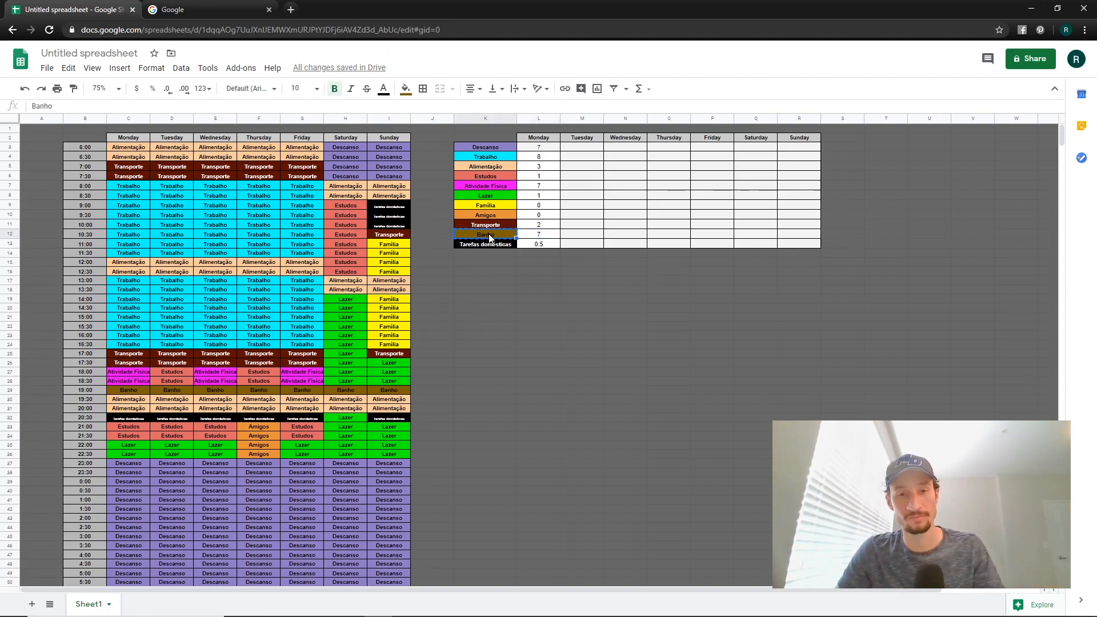
{"action": "left_click", "coordinate": [540, 234]}
{"action": "left_click", "coordinate": [106, 106]}
{"action": "double_click", "coordinate": [106, 105]}
{"action": "type", "text": "Banho*\")/2"}
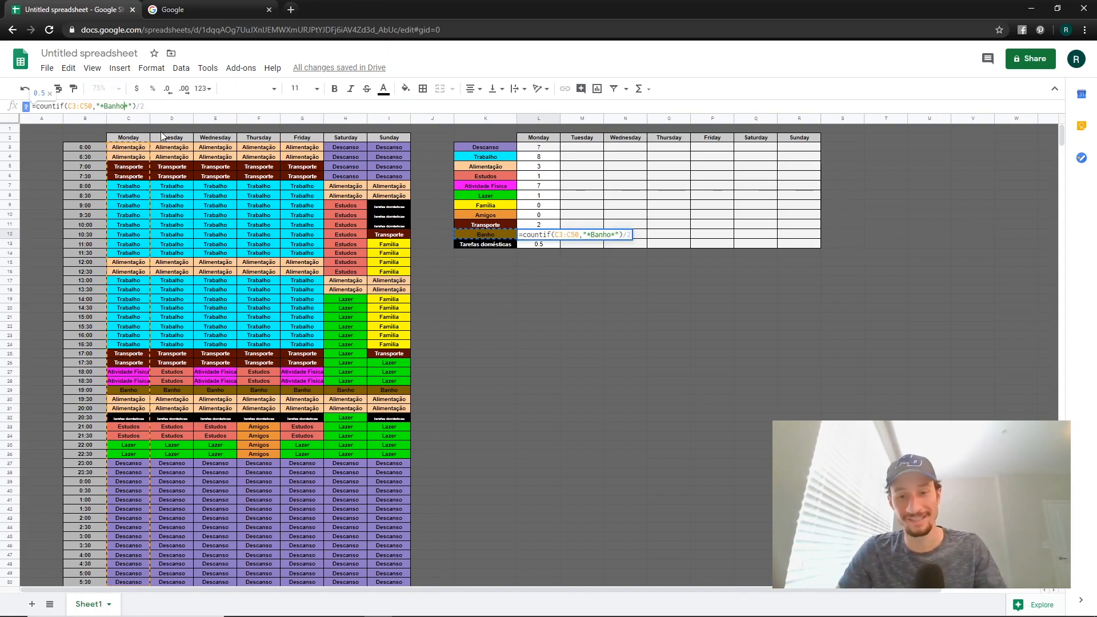
{"action": "key", "text": "Return"}
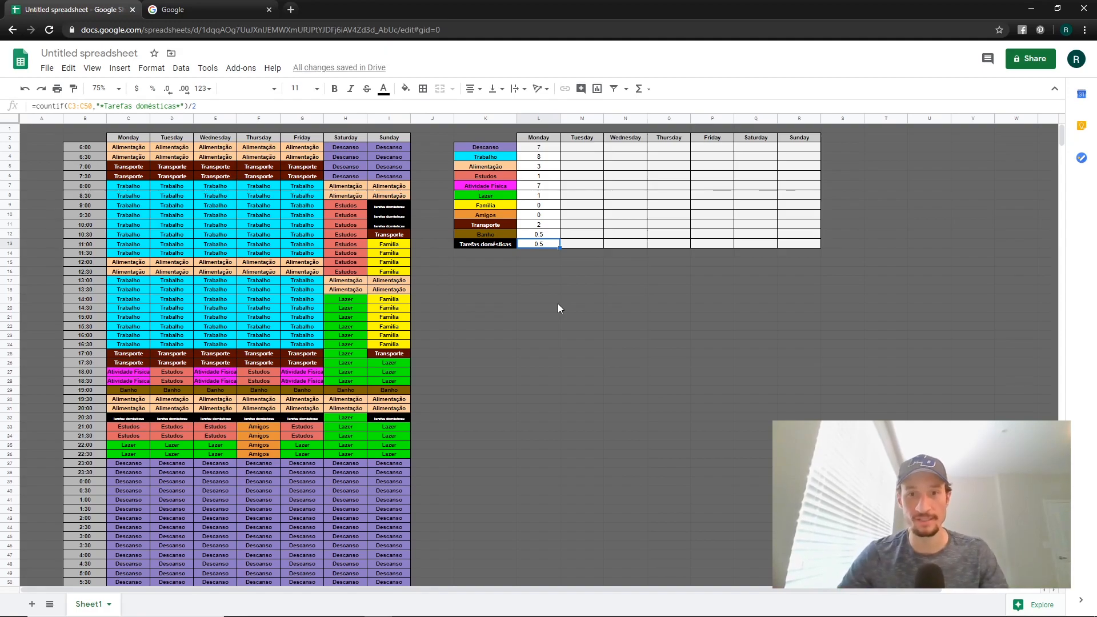
- Inspect the Monday Amigos and Familia formulas in the summary table
{"action": "left_click", "coordinate": [557, 263]}
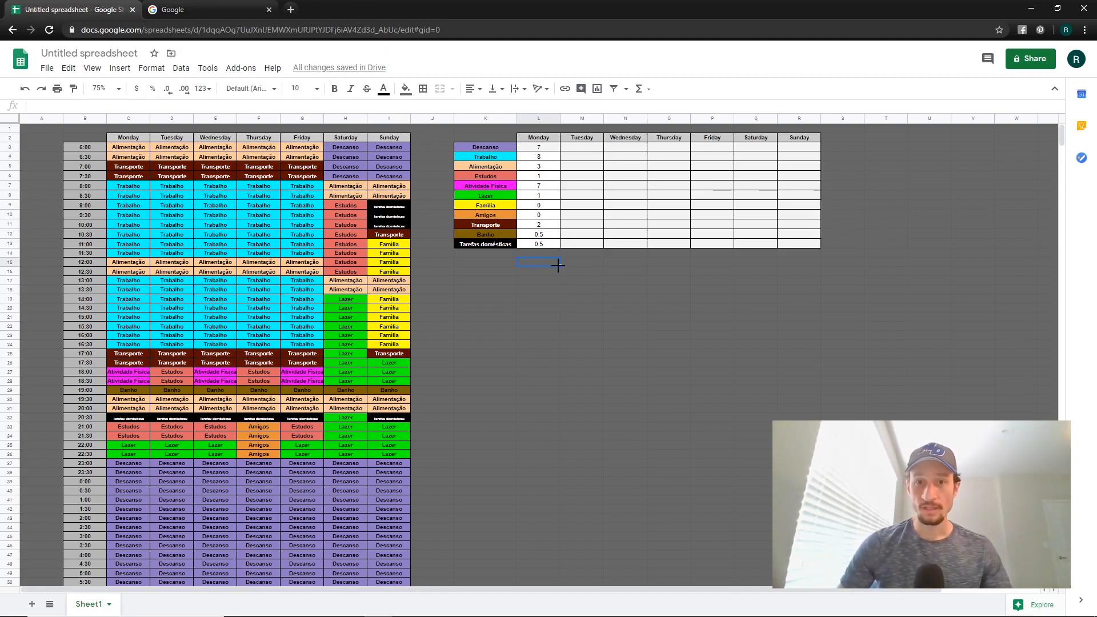
{"action": "left_click", "coordinate": [534, 216]}
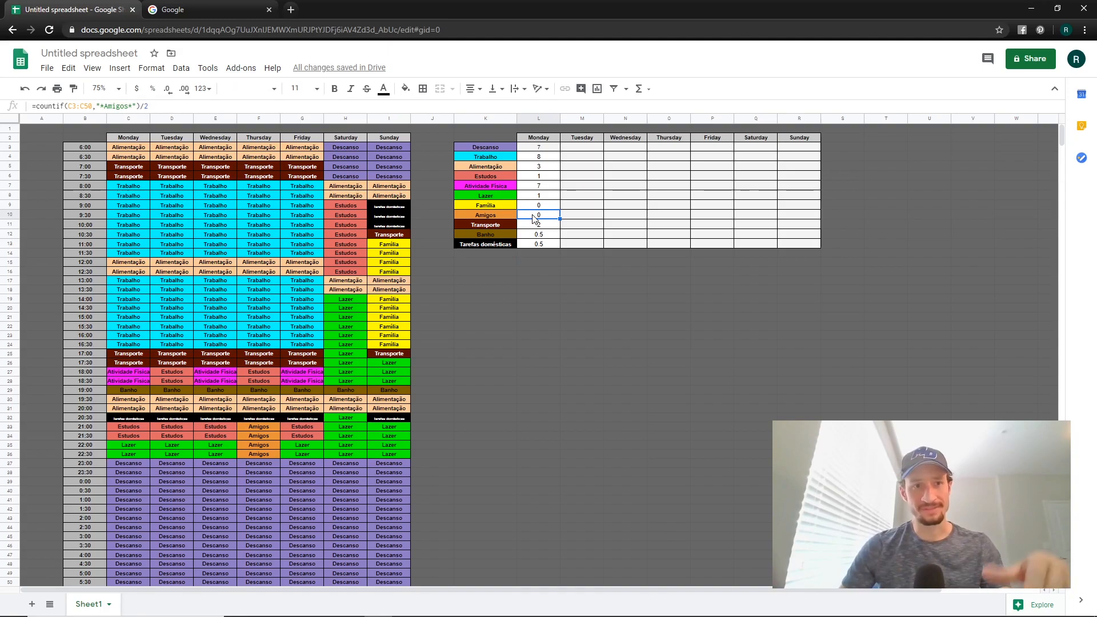
{"action": "left_click", "coordinate": [544, 206]}
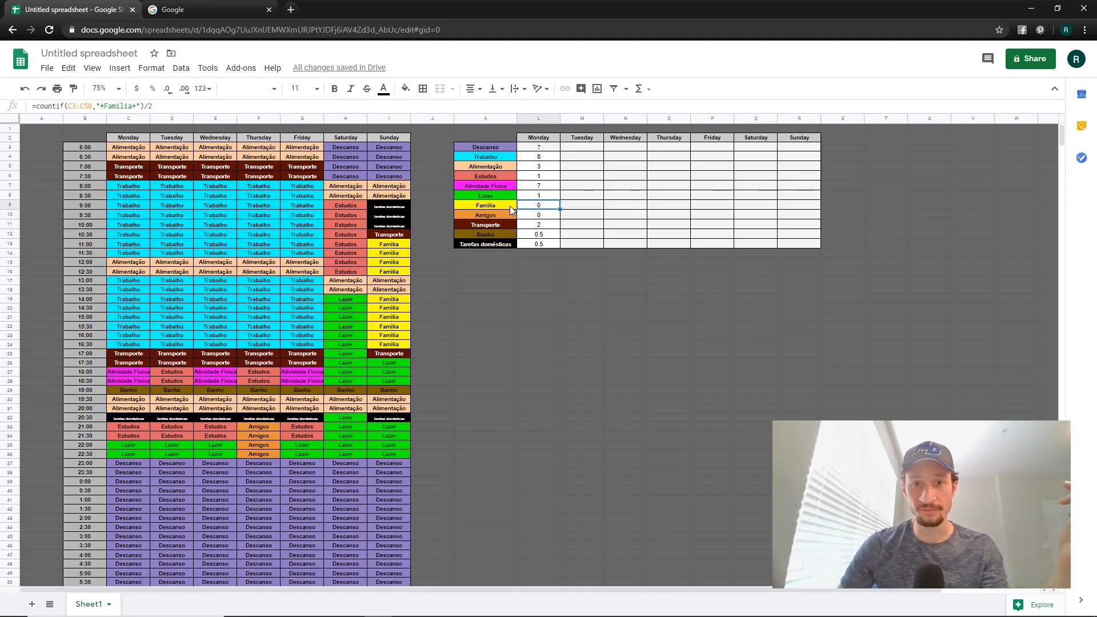
- Change the search term in the Monday Atividade Física formula to Atividade Física
{"action": "left_click", "coordinate": [544, 197]}
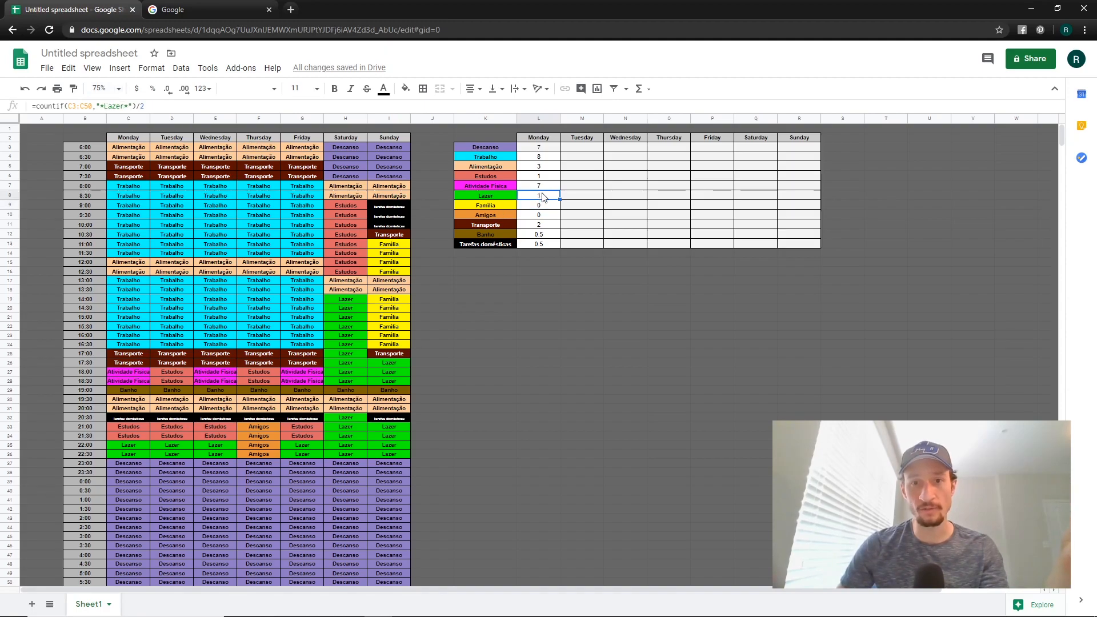
{"action": "left_click", "coordinate": [541, 188]}
{"action": "left_click", "coordinate": [540, 173]}
{"action": "left_click", "coordinate": [537, 185]}
{"action": "left_click", "coordinate": [496, 190]}
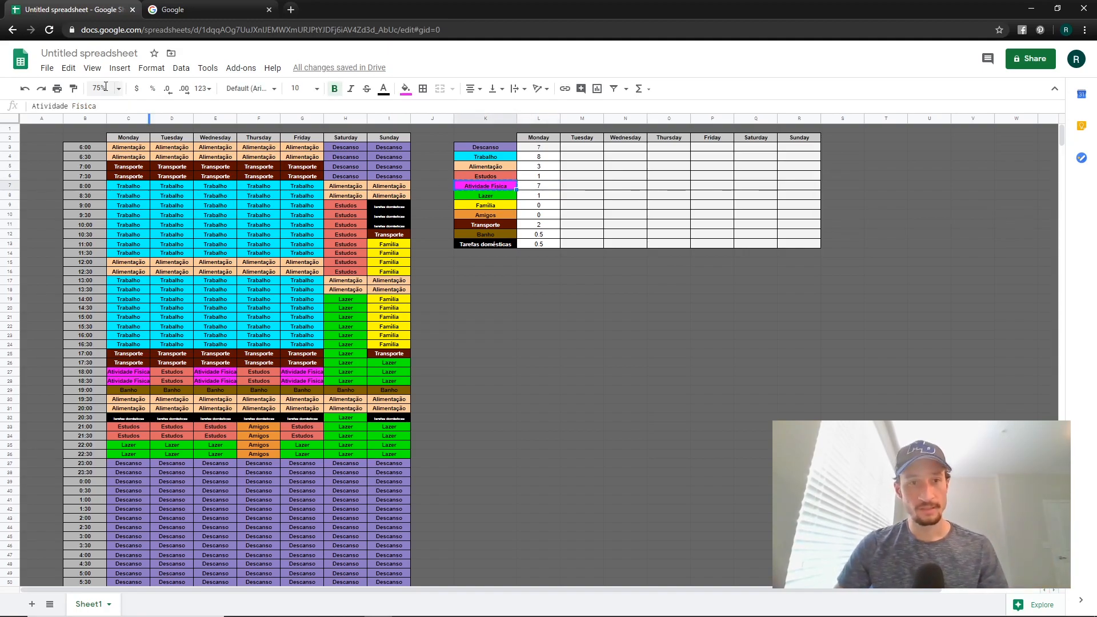
{"action": "key", "text": "Right"}
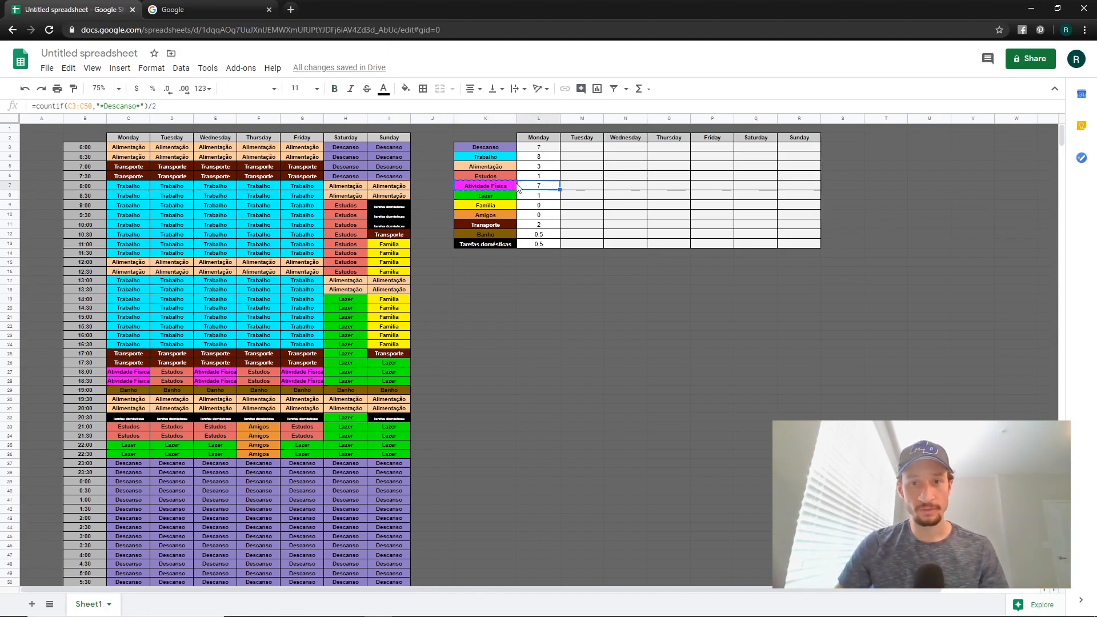
{"action": "double_click", "coordinate": [108, 106]}
{"action": "type", "text": "Atividade Física"}
{"action": "key", "text": "Return"}
- Inspect the Monday Lazer, Estudos and Alimentação formulas in the summary table
{"action": "left_click", "coordinate": [513, 197]}
{"action": "left_click", "coordinate": [535, 197]}
{"action": "left_click", "coordinate": [536, 179]}
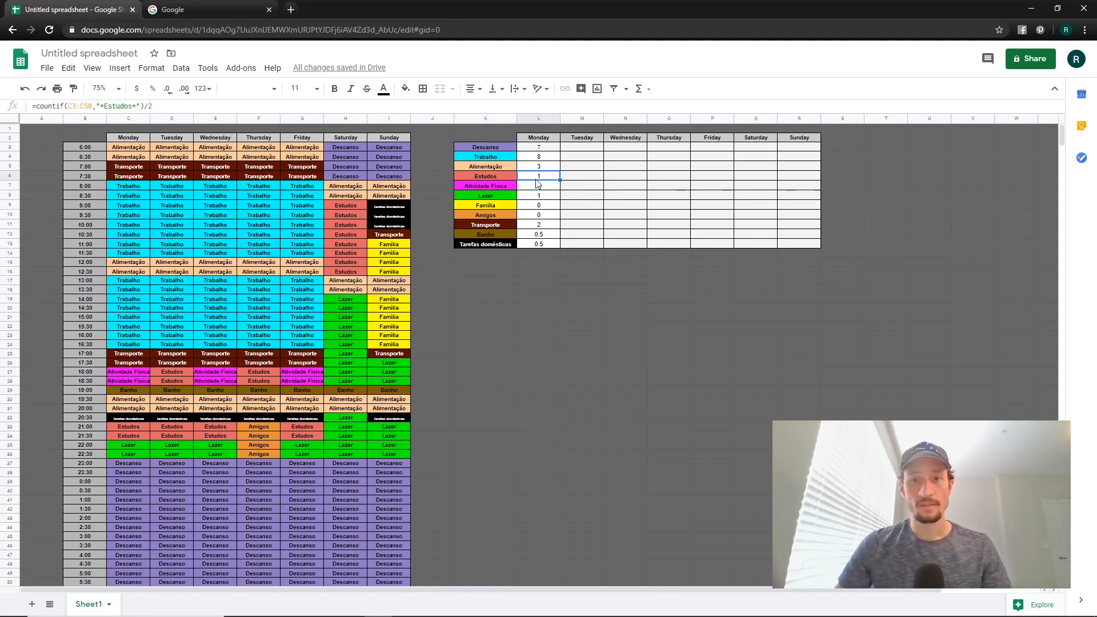
{"action": "left_click", "coordinate": [537, 169]}
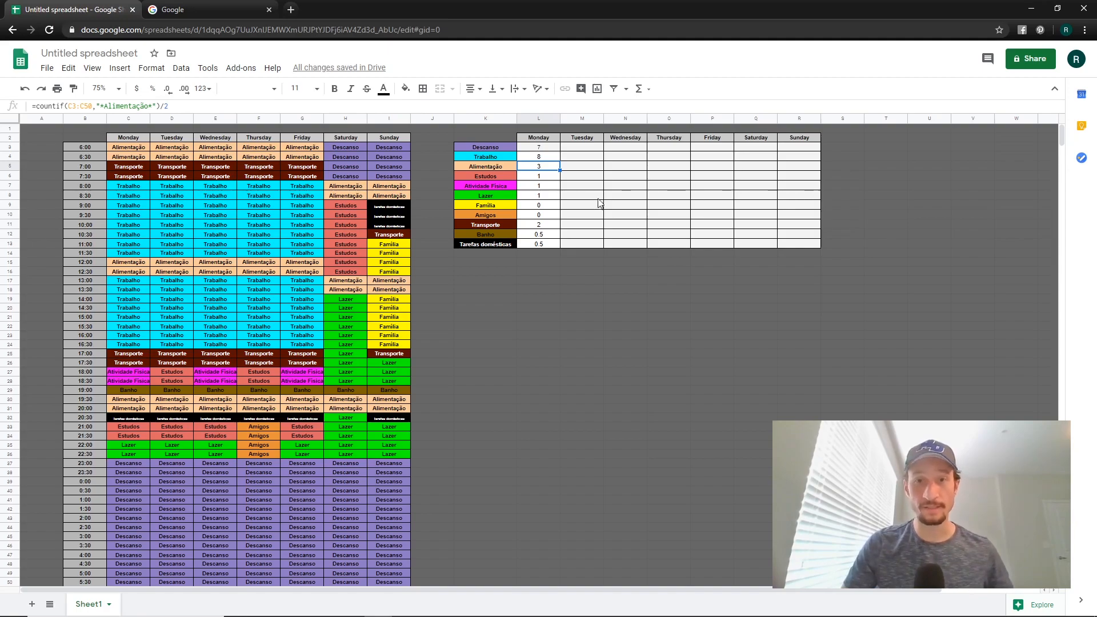
- Copy the Monday formulas from Descanso to Tarefas domésticas into the Tuesday column of the summary table
{"action": "left_click", "coordinate": [540, 151]}
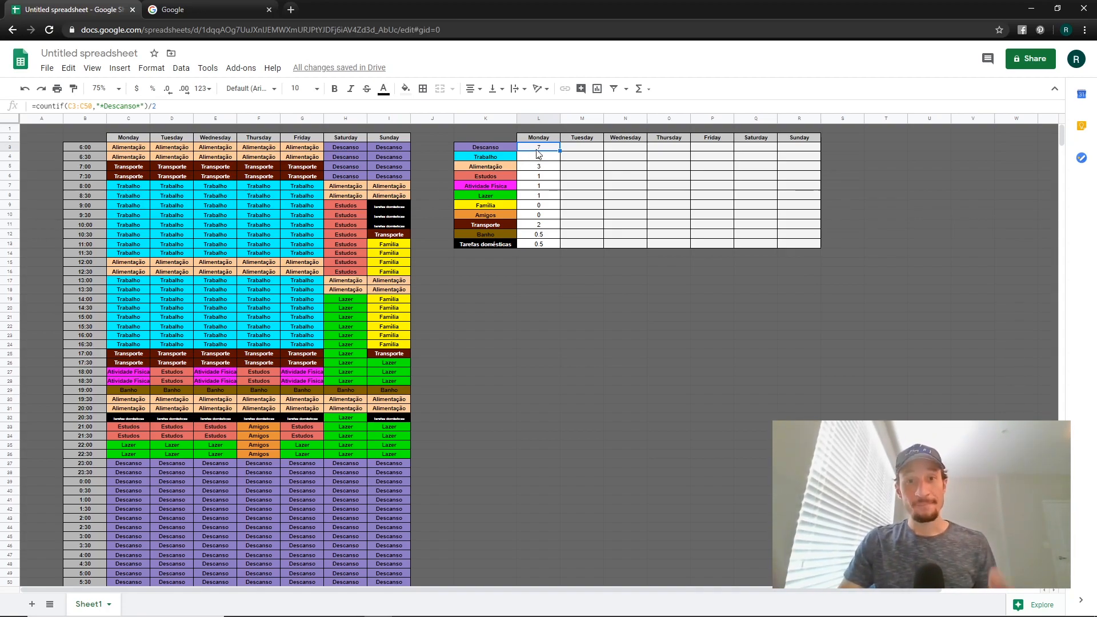
{"action": "left_click_drag", "start_coordinate": [537, 151], "coordinate": [535, 246]}
{"action": "key", "text": "ctrl+c"}
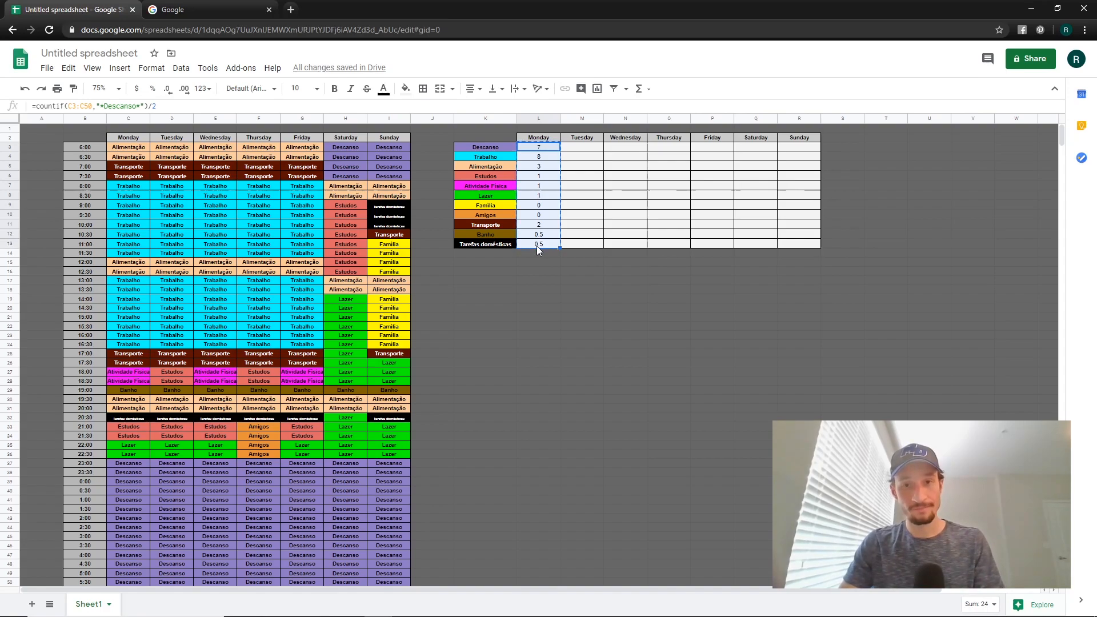
{"action": "left_click", "coordinate": [582, 149]}
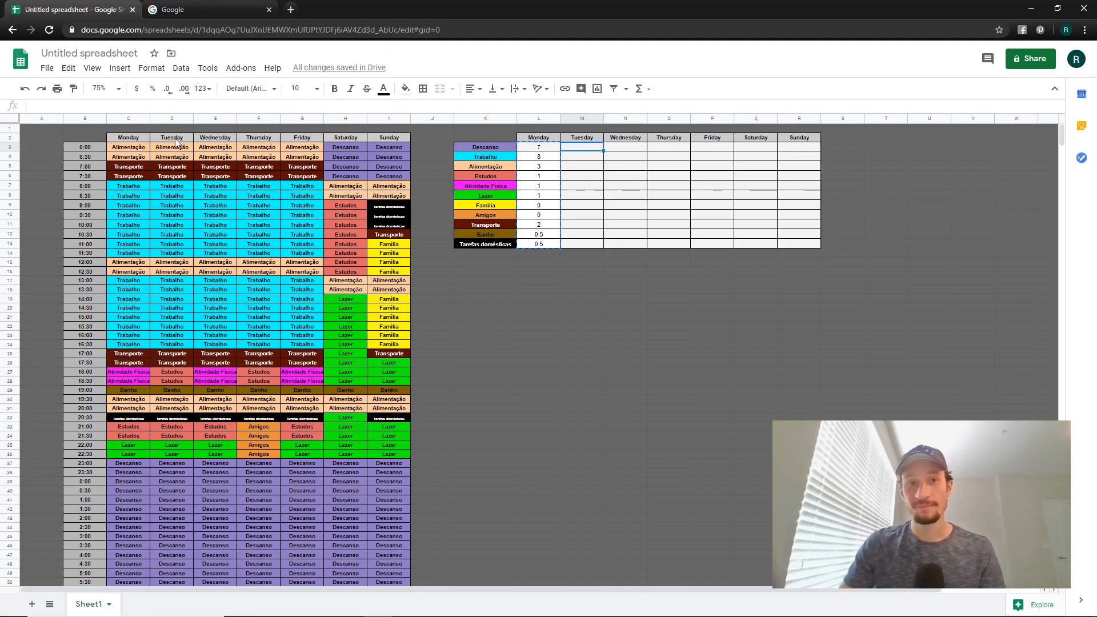
{"action": "key", "text": "ctrl+v"}
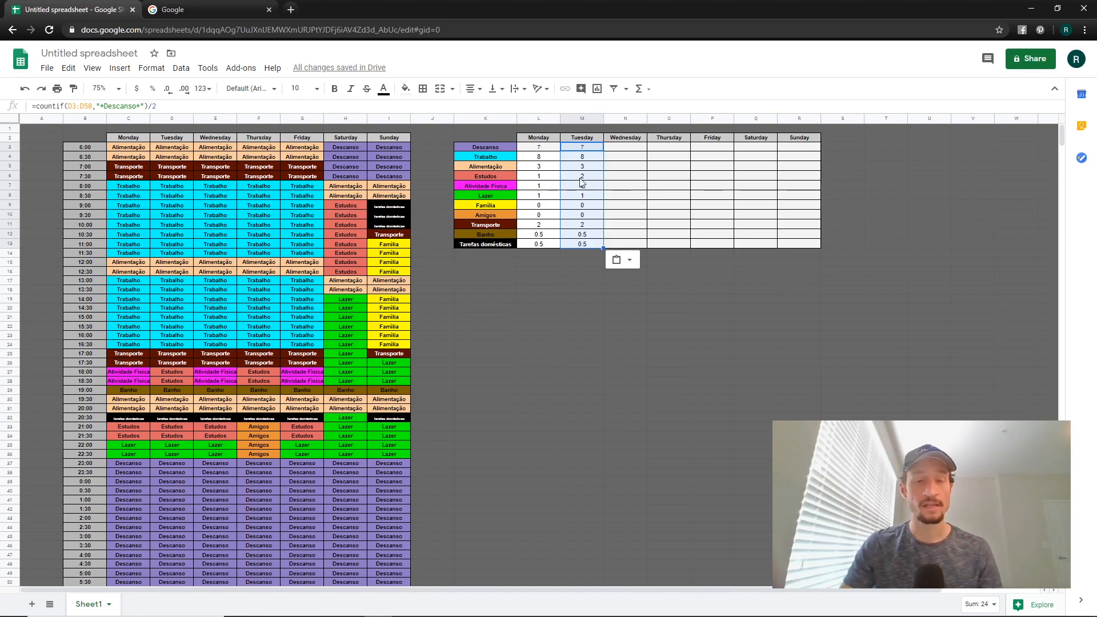
- Paste the copied Monday formulas into the Wednesday, Thursday, Friday, Saturday and Sunday columns of the summary table
{"action": "left_click", "coordinate": [617, 149]}
{"action": "key", "text": "ctrl+v"}
{"action": "left_click", "coordinate": [654, 151]}
{"action": "key", "text": "ctrl+v"}
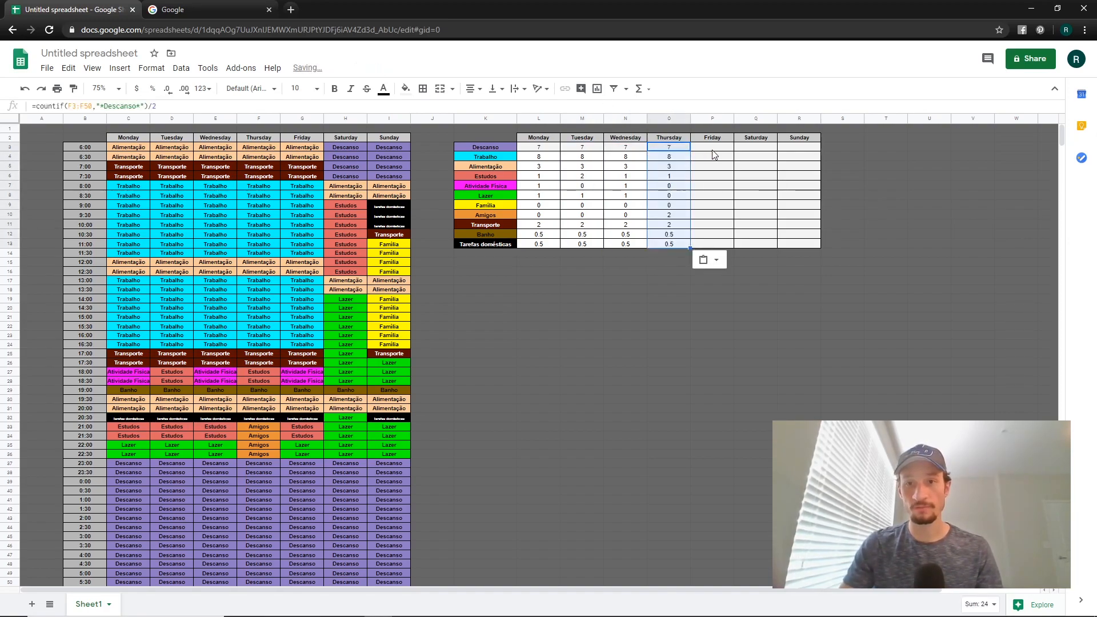
{"action": "left_click", "coordinate": [726, 150]}
{"action": "key", "text": "ctrl+v"}
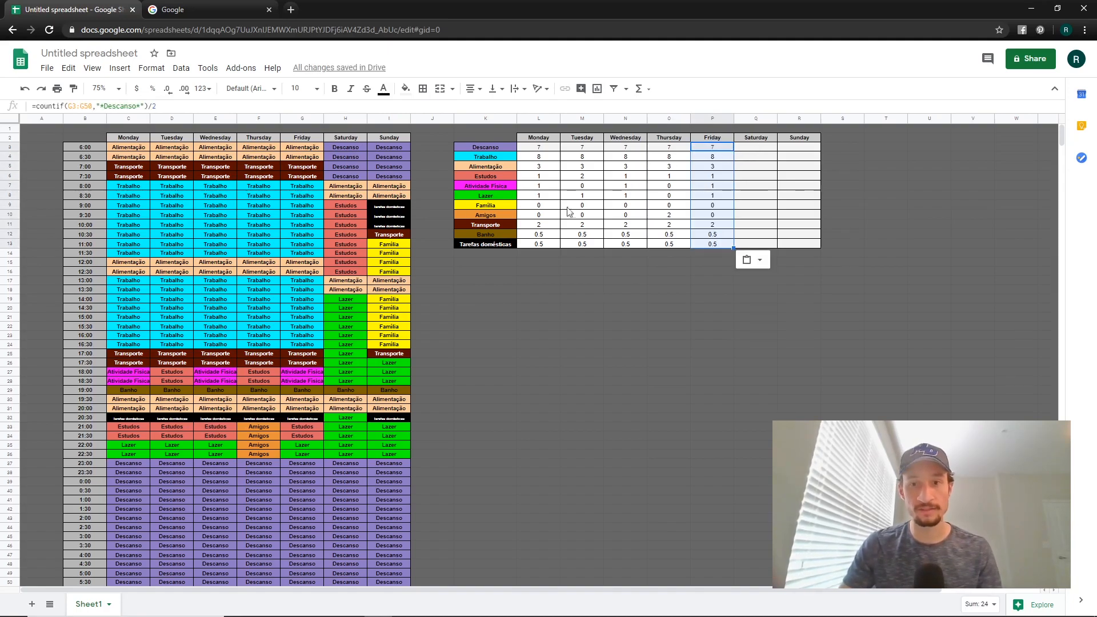
{"action": "left_click", "coordinate": [757, 150]}
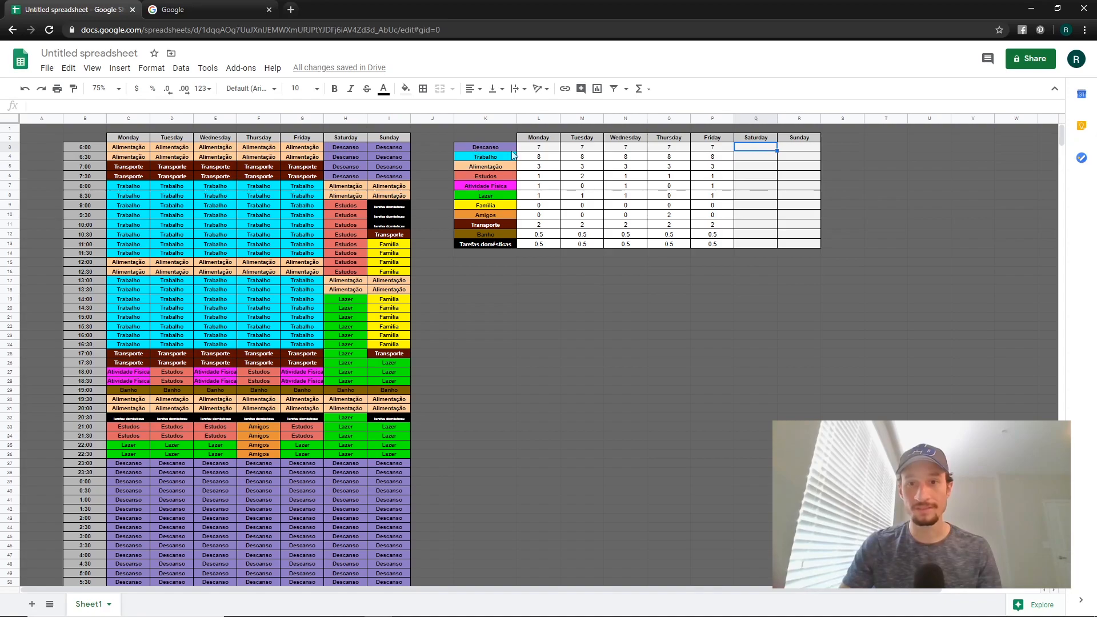
{"action": "key", "text": "ctrl+v"}
{"action": "left_click", "coordinate": [801, 150]}
{"action": "key", "text": "ctrl+v"}
- Inspect the Saturday and Sunday Tarefas domésticas formulas in the summary table
{"action": "left_click", "coordinate": [779, 298]}
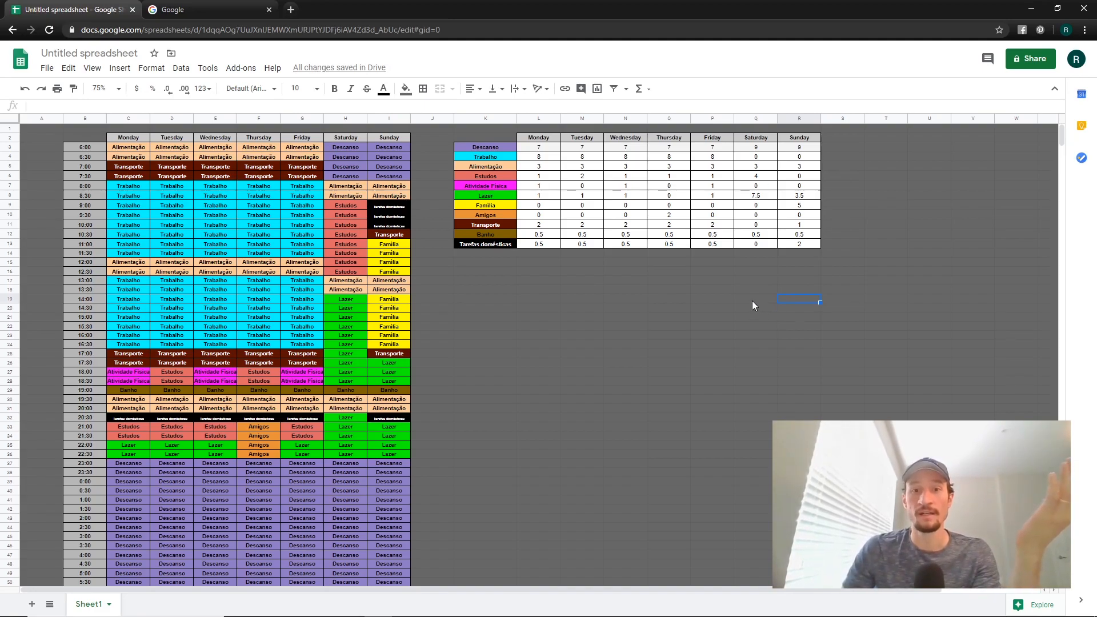
{"action": "left_click", "coordinate": [756, 244]}
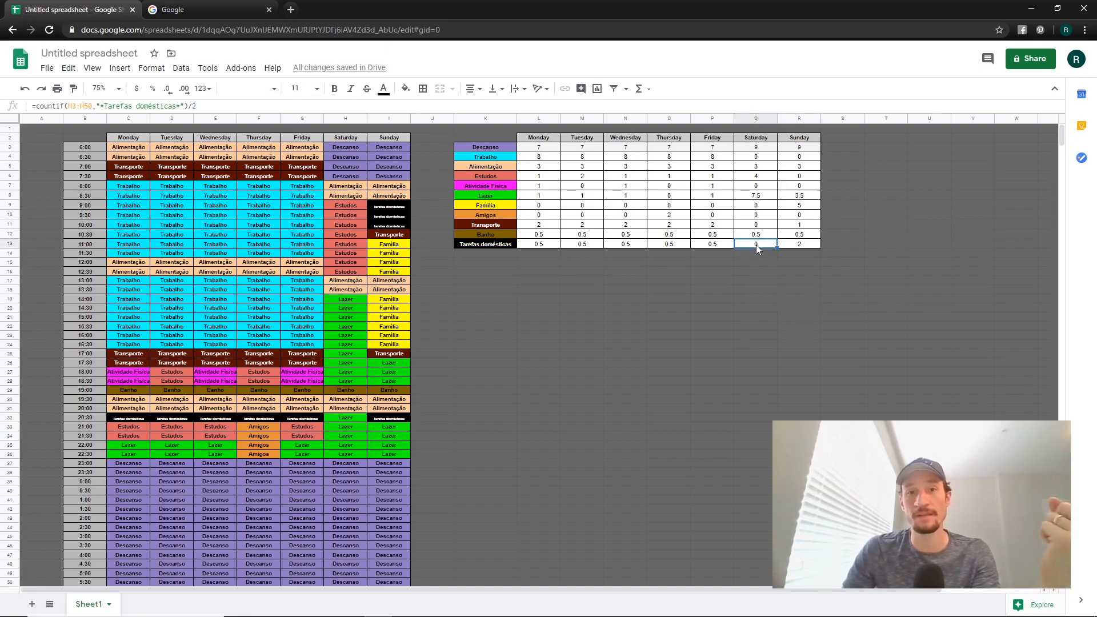
{"action": "left_click", "coordinate": [811, 243]}
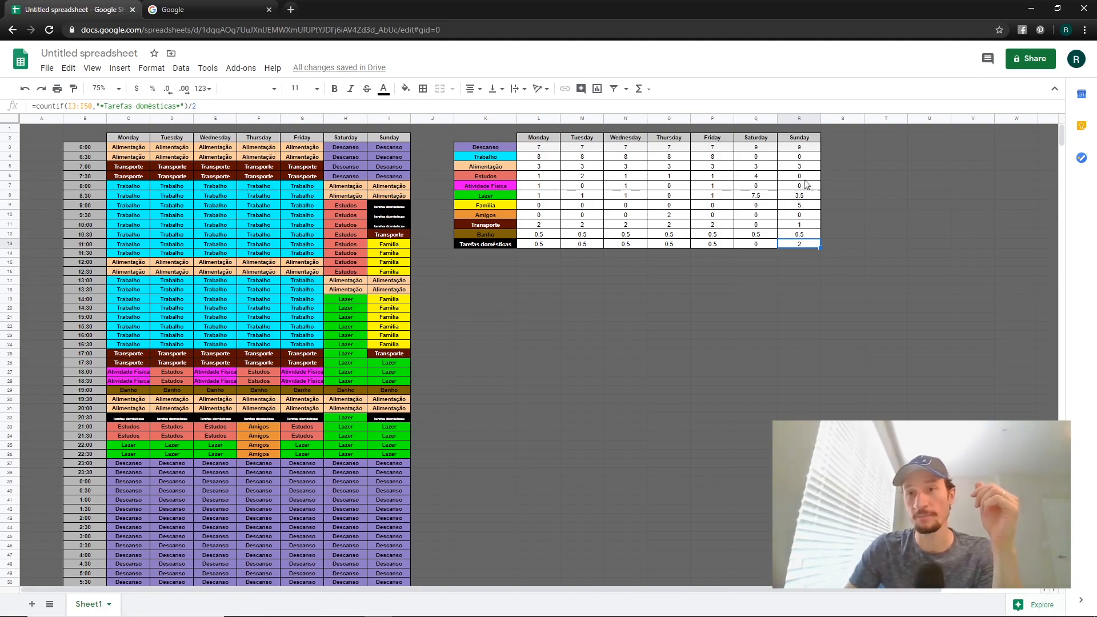
- Add the heading Total in the cell beside the summary table's Sunday heading
{"action": "left_click", "coordinate": [851, 137]}
{"action": "type", "text": "To"}
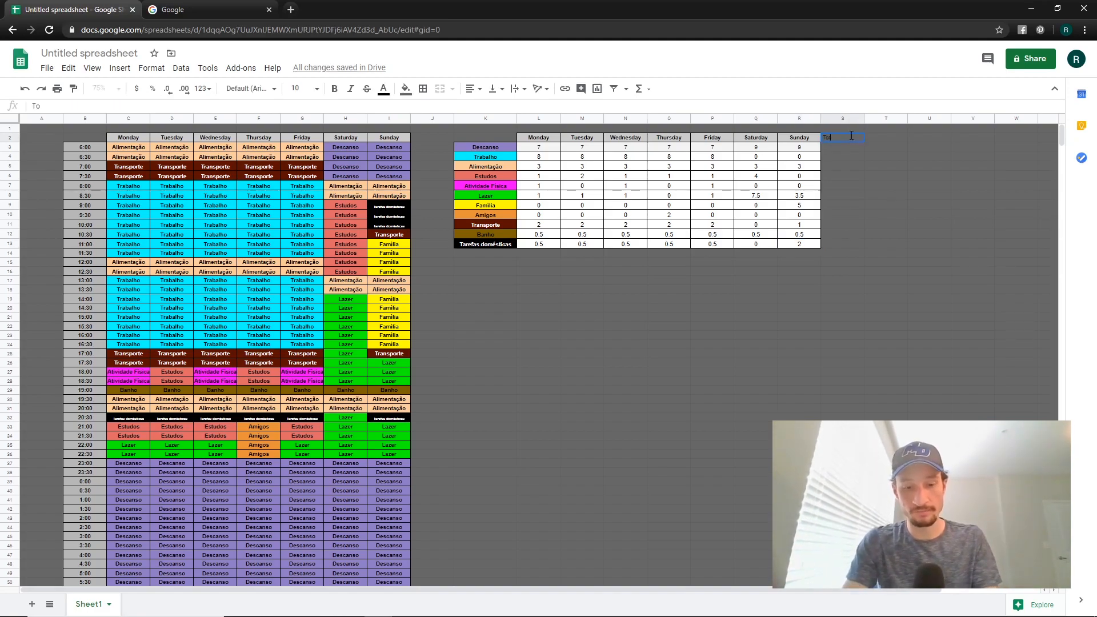
{"action": "type", "text": "tsl"}
{"action": "key", "text": "BackSpace"}
{"action": "key", "text": "BackSpace"}
{"action": "type", "text": "al"}
{"action": "left_click", "coordinate": [841, 160]}
- Fill the Total heading cell with the gray used for the weekday headings
{"action": "left_click", "coordinate": [841, 137]}
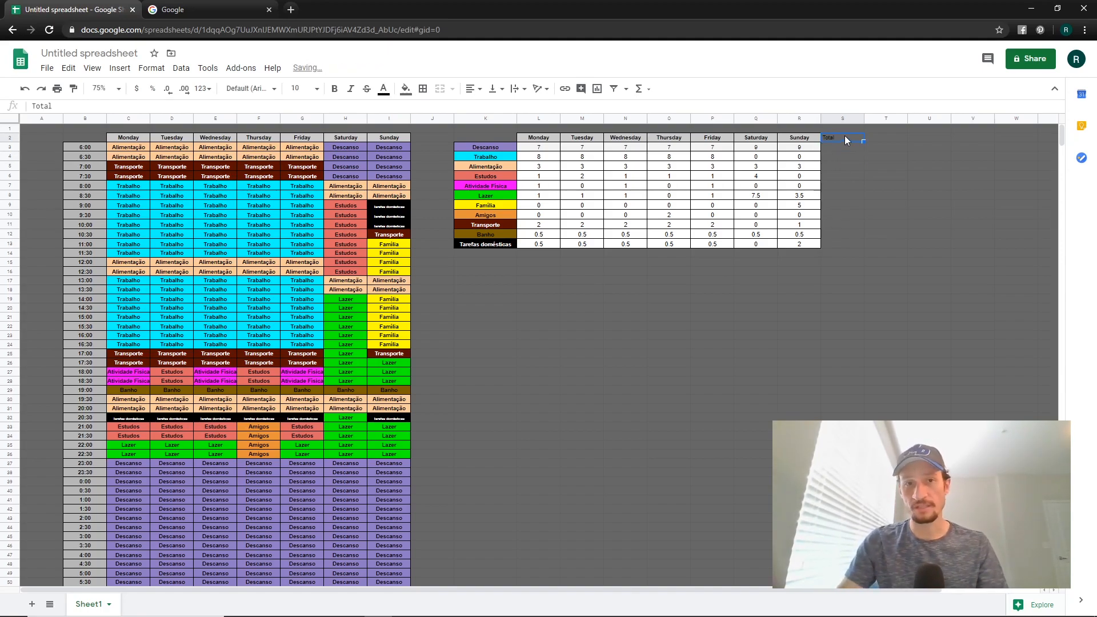
{"action": "left_click", "coordinate": [406, 91]}
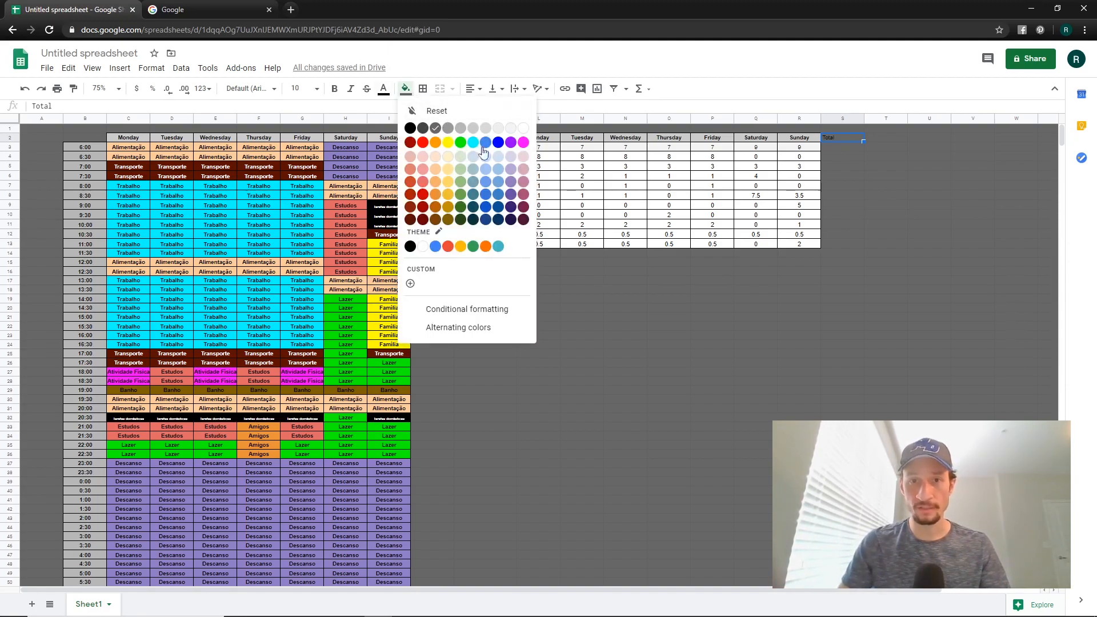
{"action": "left_click", "coordinate": [473, 127]}
{"action": "left_click", "coordinate": [913, 167]}
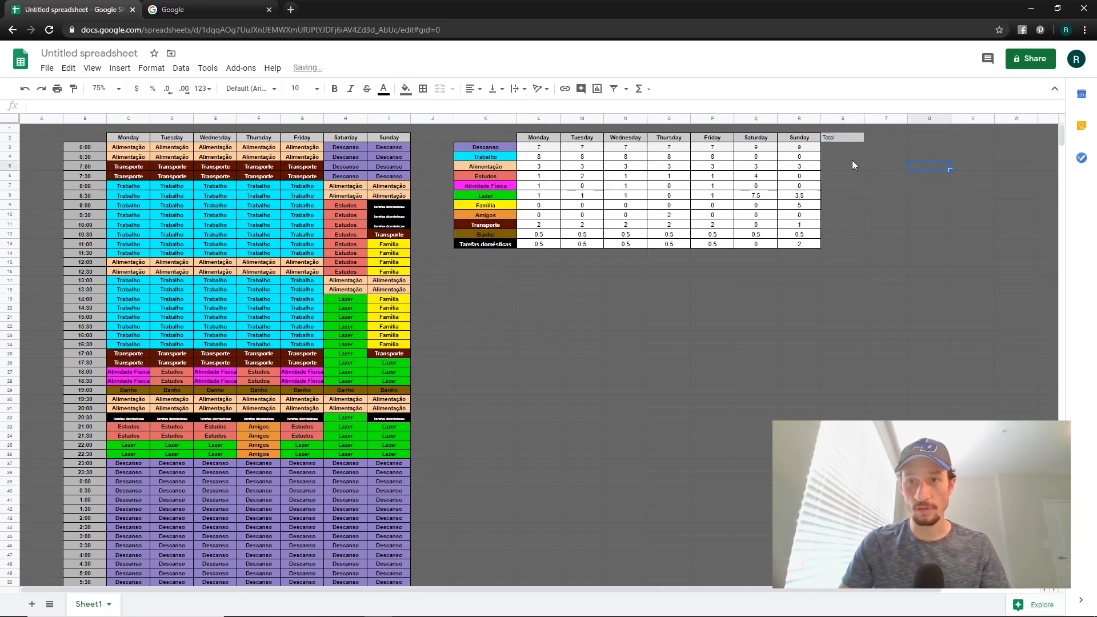
- Fill the empty cells under Total, from the Descanso row to Tarefas domésticas, with pale cyan
{"action": "left_click", "coordinate": [835, 140]}
{"action": "left_click_drag", "start_coordinate": [846, 148], "coordinate": [846, 246]}
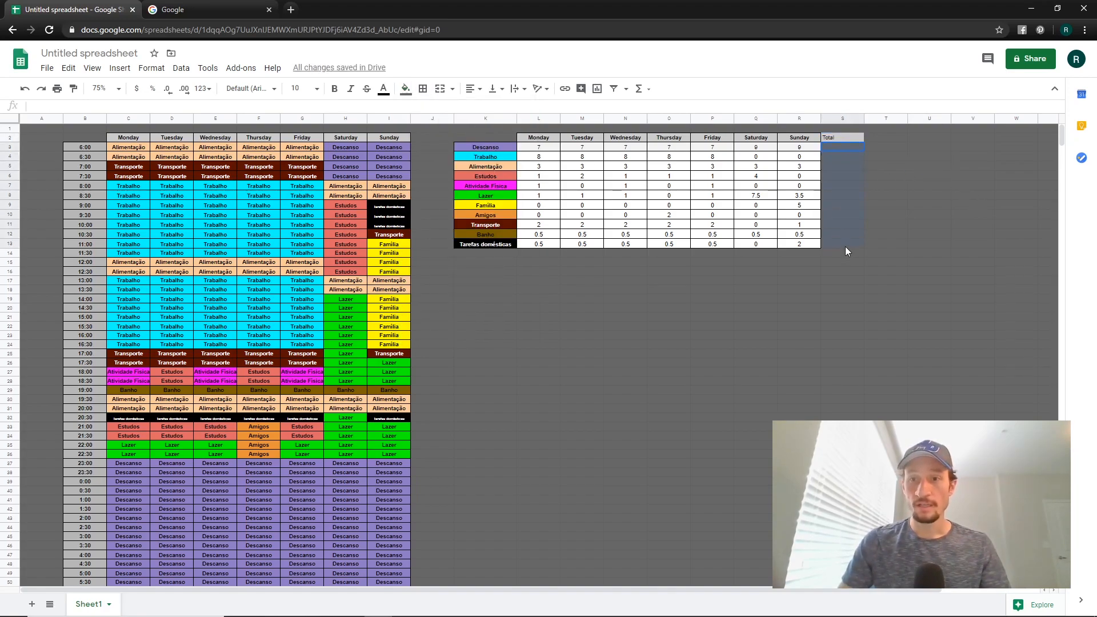
{"action": "left_click", "coordinate": [405, 89]}
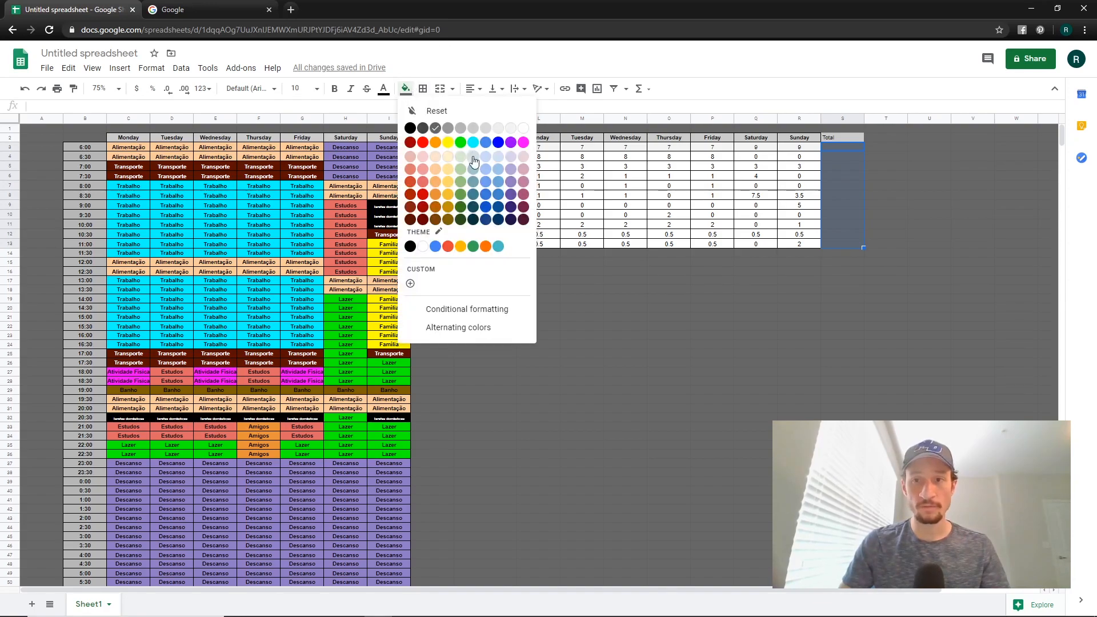
{"action": "left_click", "coordinate": [473, 160]}
- Center the Total column from its heading to the Tarefas domésticas row and apply all borders
{"action": "left_click_drag", "start_coordinate": [846, 137], "coordinate": [851, 242]}
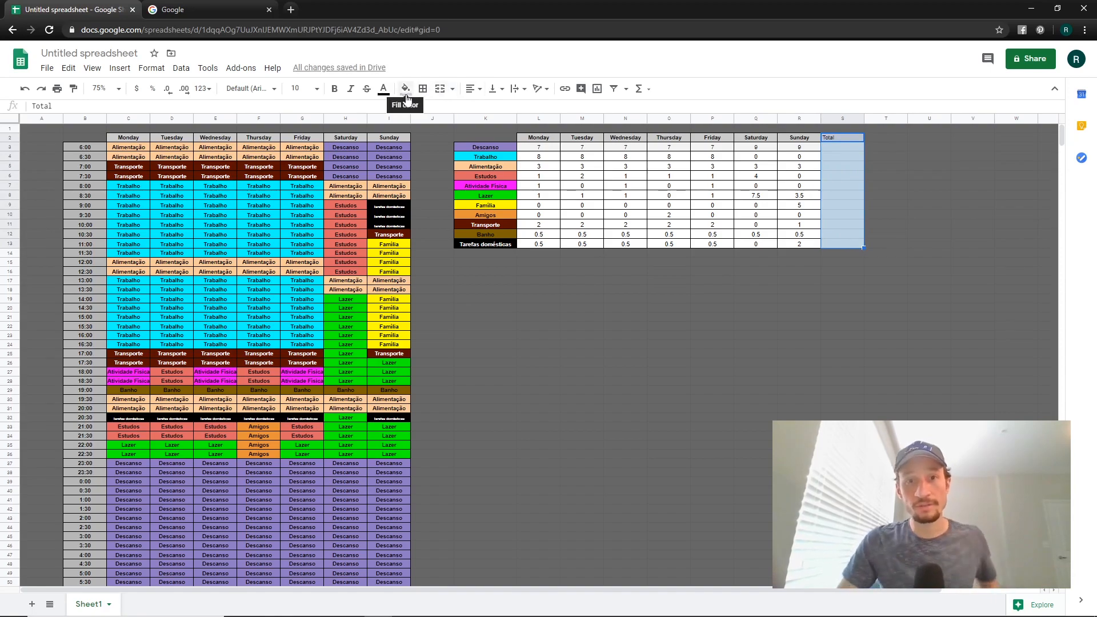
{"action": "left_click", "coordinate": [473, 89]}
{"action": "left_click", "coordinate": [485, 105]}
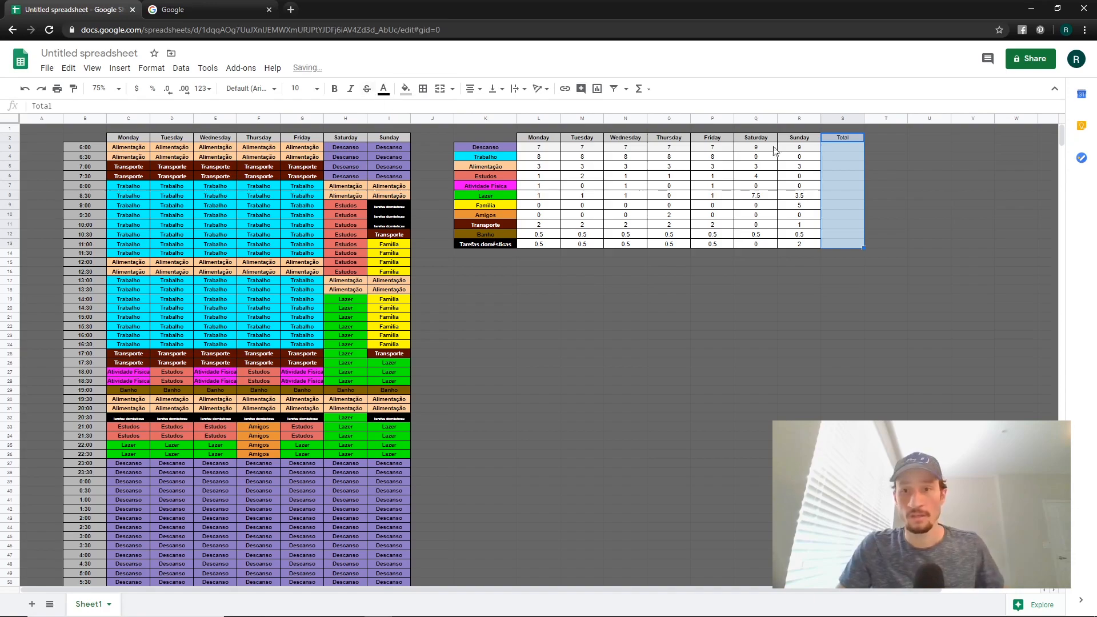
{"action": "left_click", "coordinate": [422, 89]}
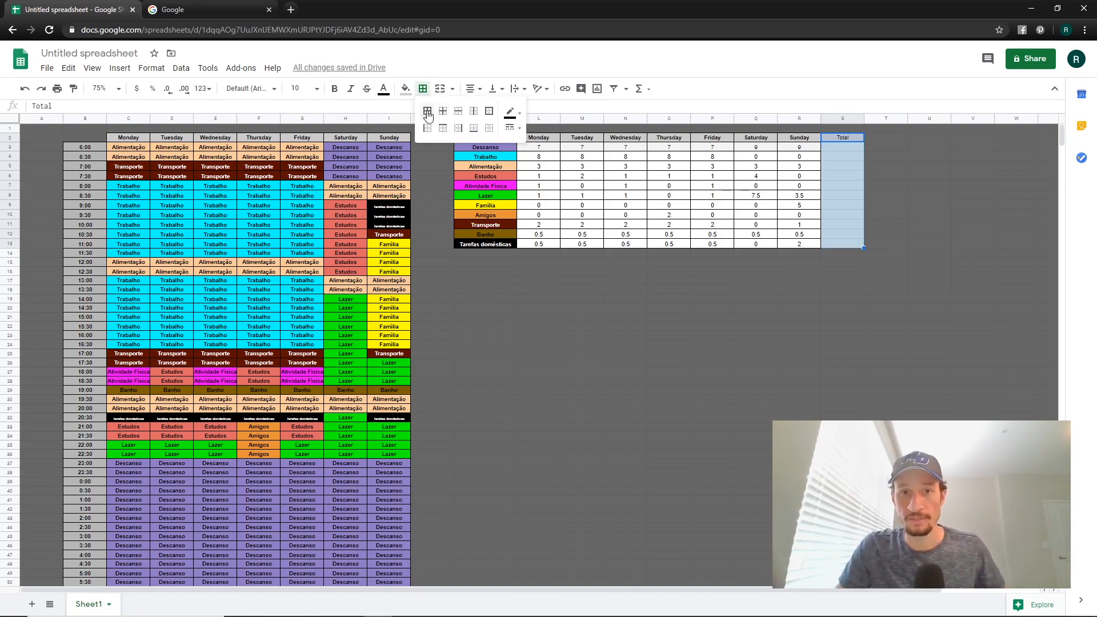
- Make the Total heading bold
{"action": "left_click", "coordinate": [837, 137]}
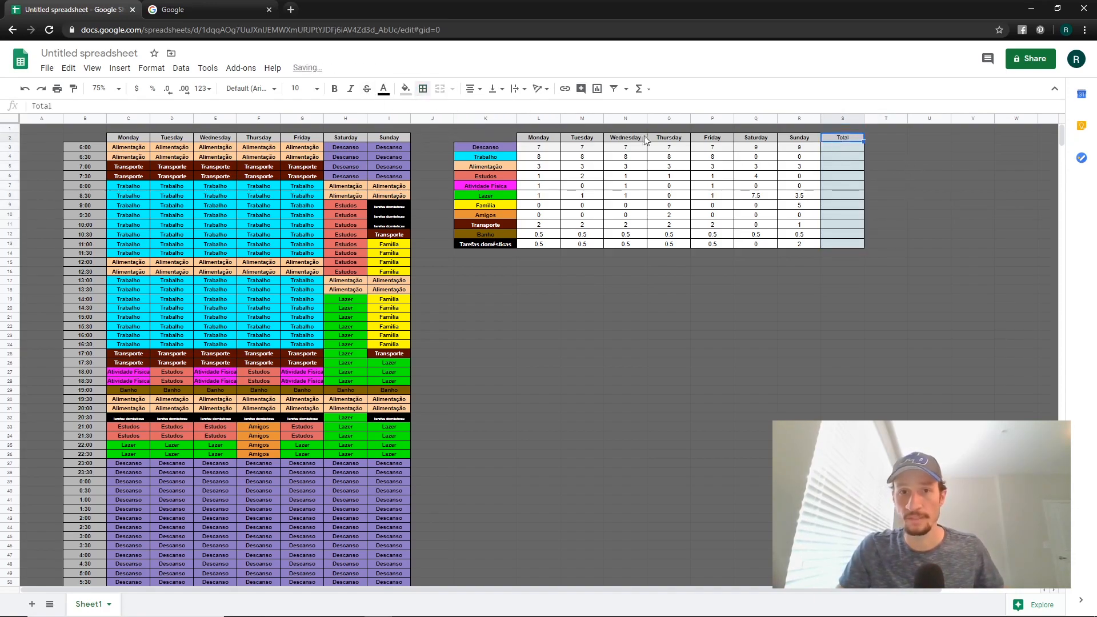
{"action": "left_click", "coordinate": [334, 88]}
{"action": "left_click", "coordinate": [883, 204]}
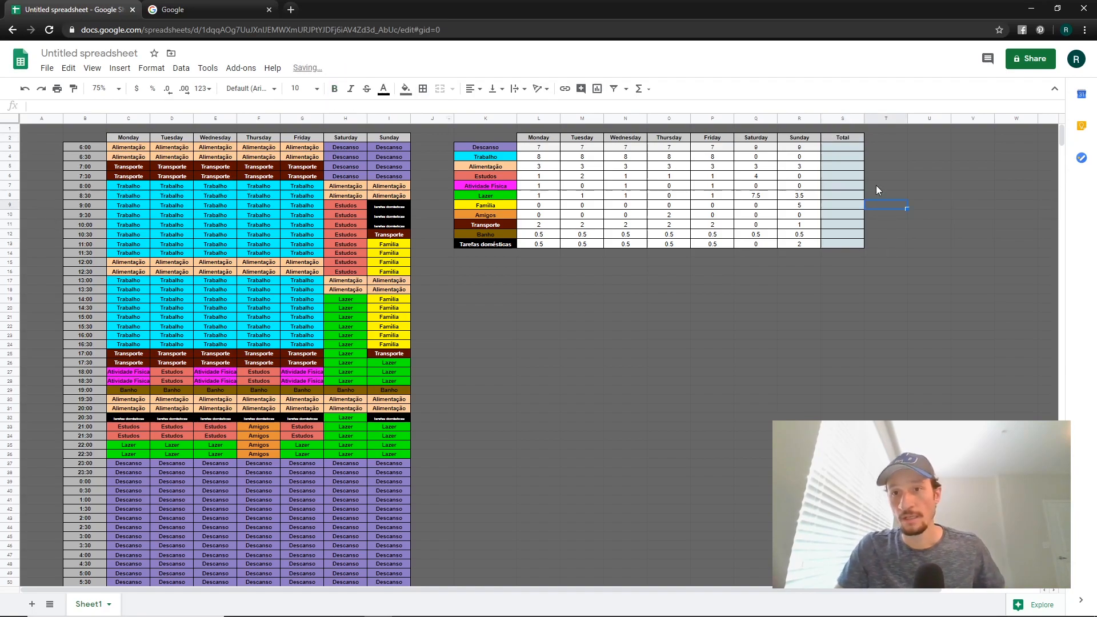
- Enter the formula =SUM(L3:R3) in the Total cell of the Descanso row
{"action": "left_click", "coordinate": [843, 146]}
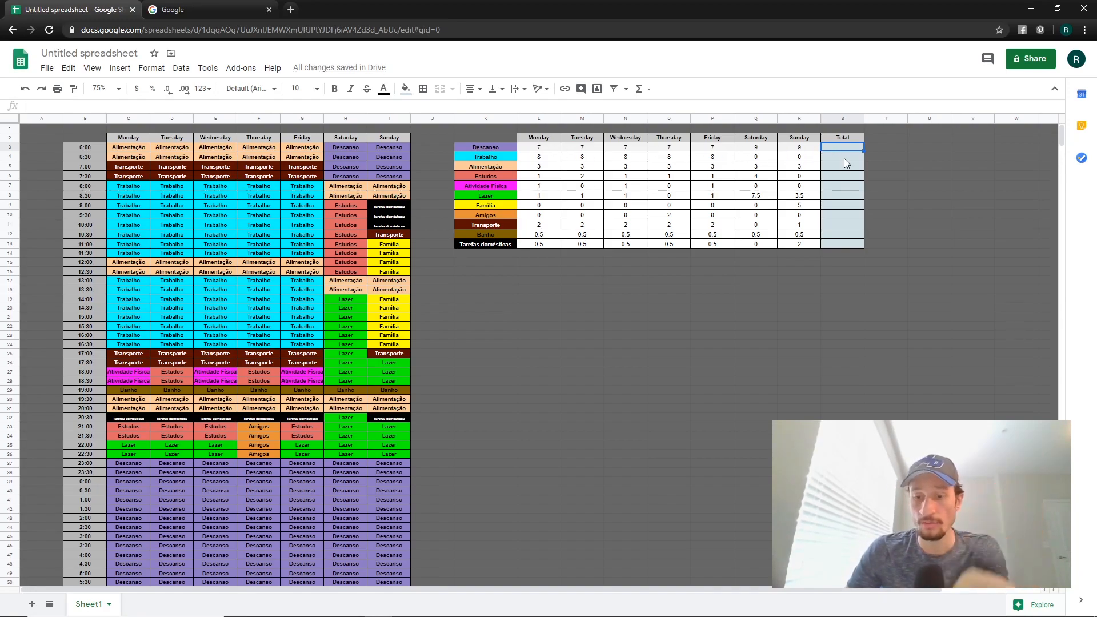
{"action": "type", "text": "="}
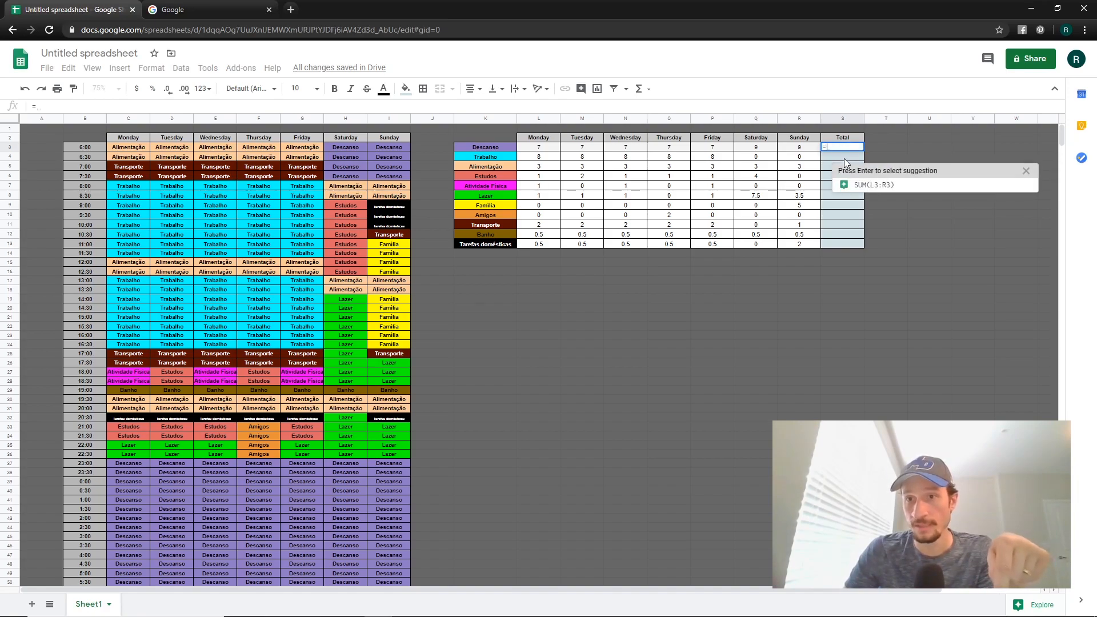
{"action": "type", "text": "sum"}
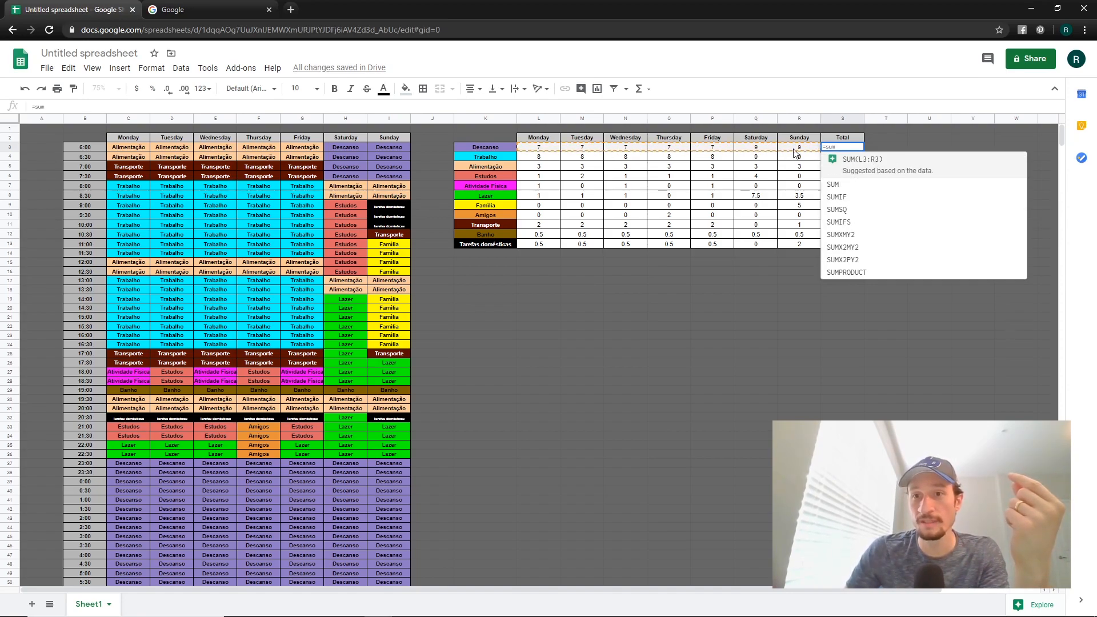
{"action": "left_click", "coordinate": [868, 166]}
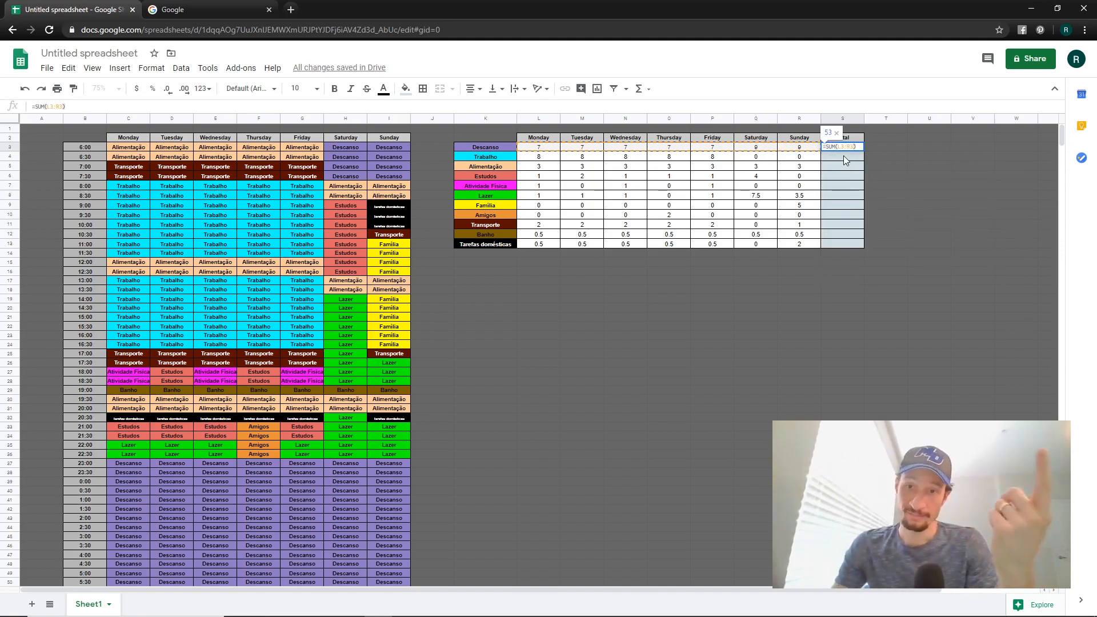
{"action": "key", "text": "Return"}
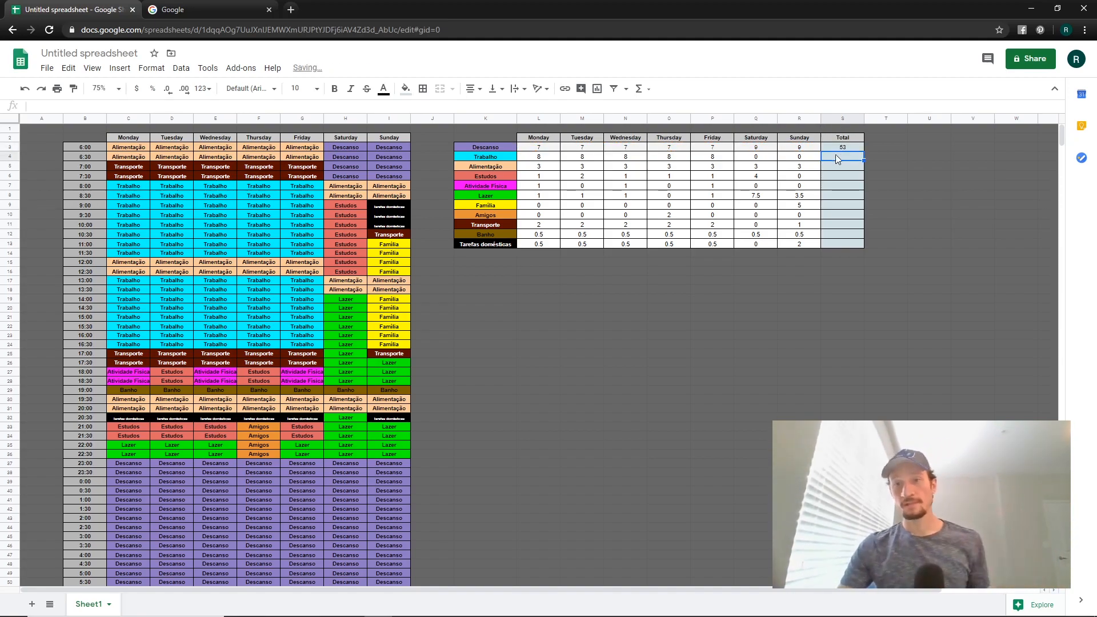
- Enter the formula =sum(L4:R4) in the Total cell of the Trabalho row
{"action": "type", "text": "=sum"}
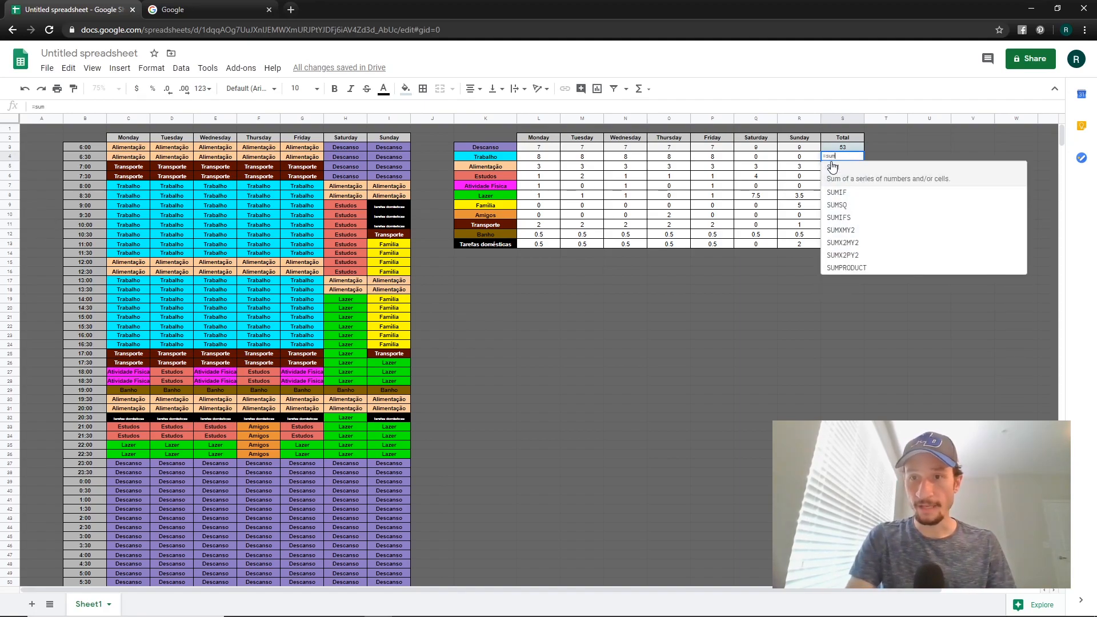
{"action": "type", "text": "("}
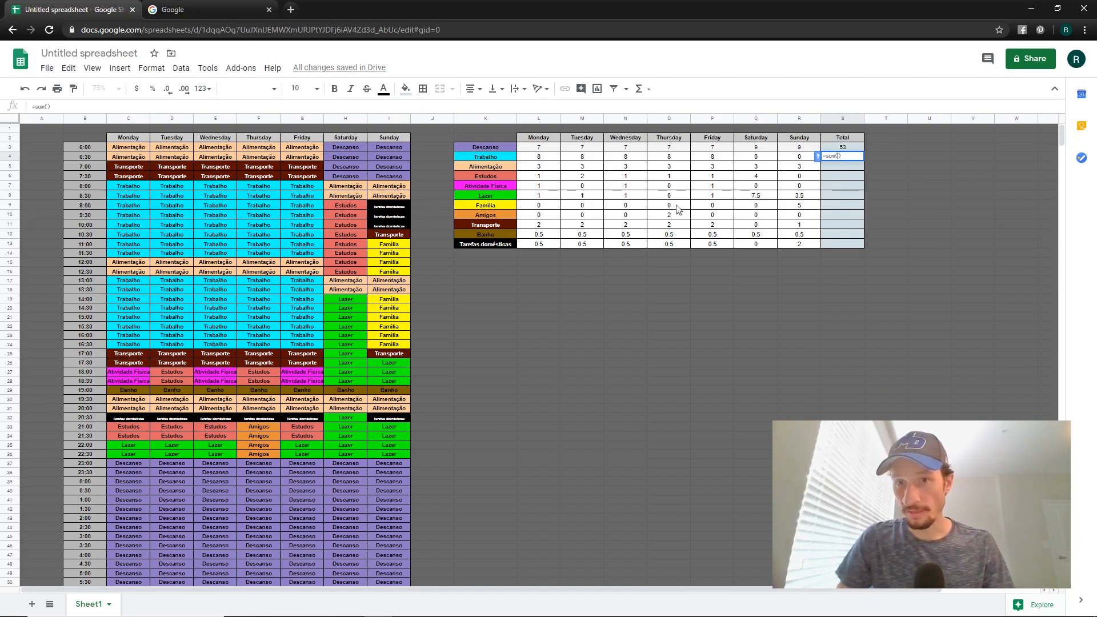
{"action": "left_click_drag", "start_coordinate": [540, 159], "coordinate": [783, 162]}
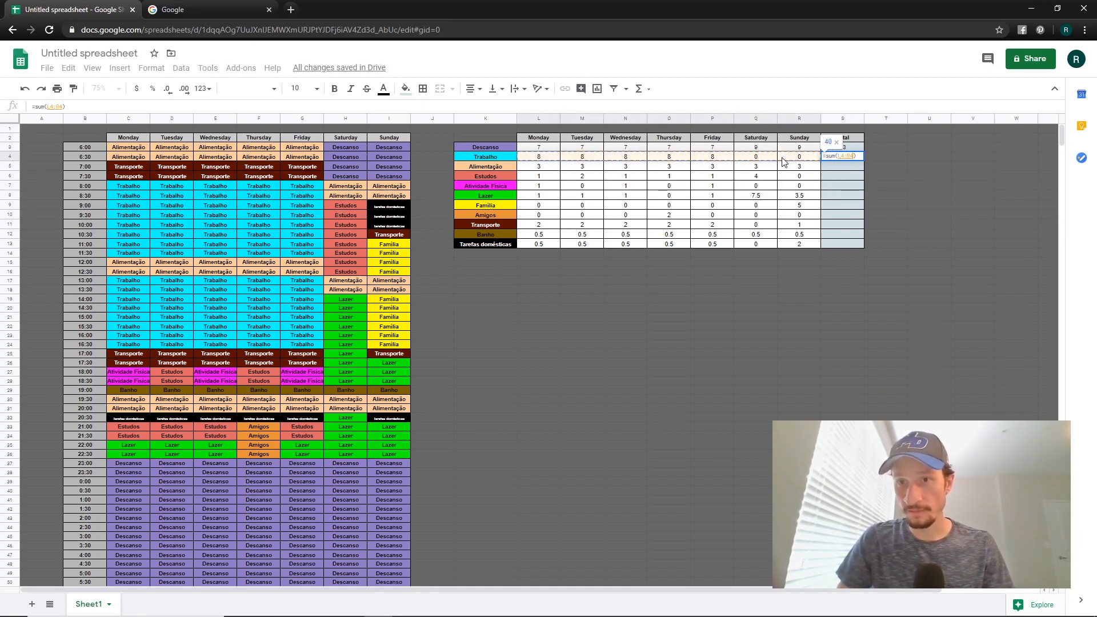
{"action": "key", "text": "Return"}
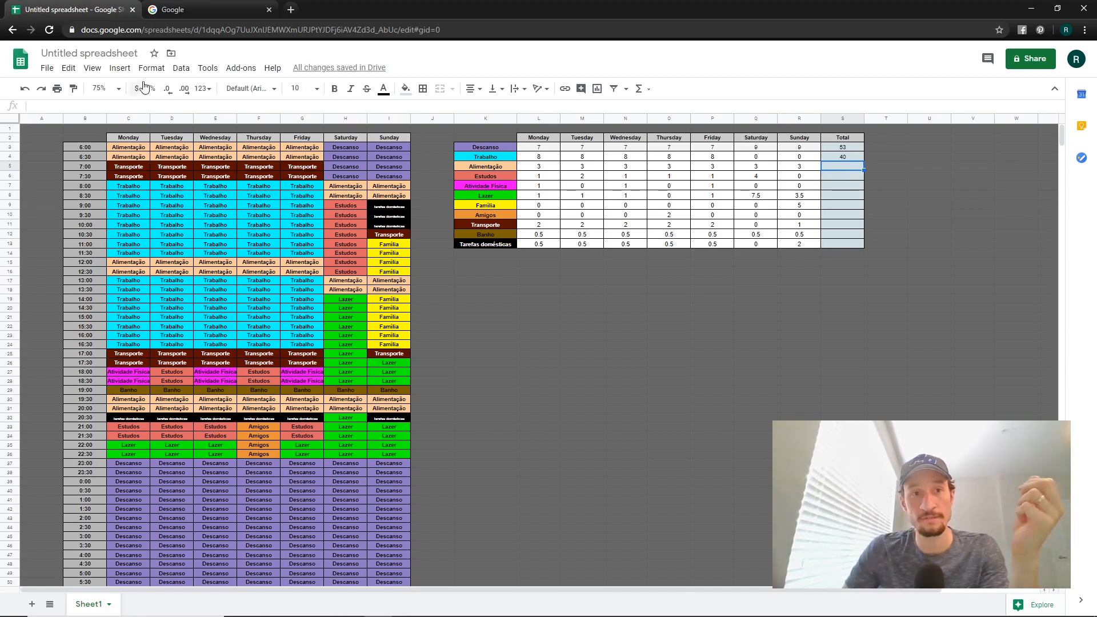
- Look up SUM in the list of insertable functions without inserting it
{"action": "left_click", "coordinate": [119, 68]}
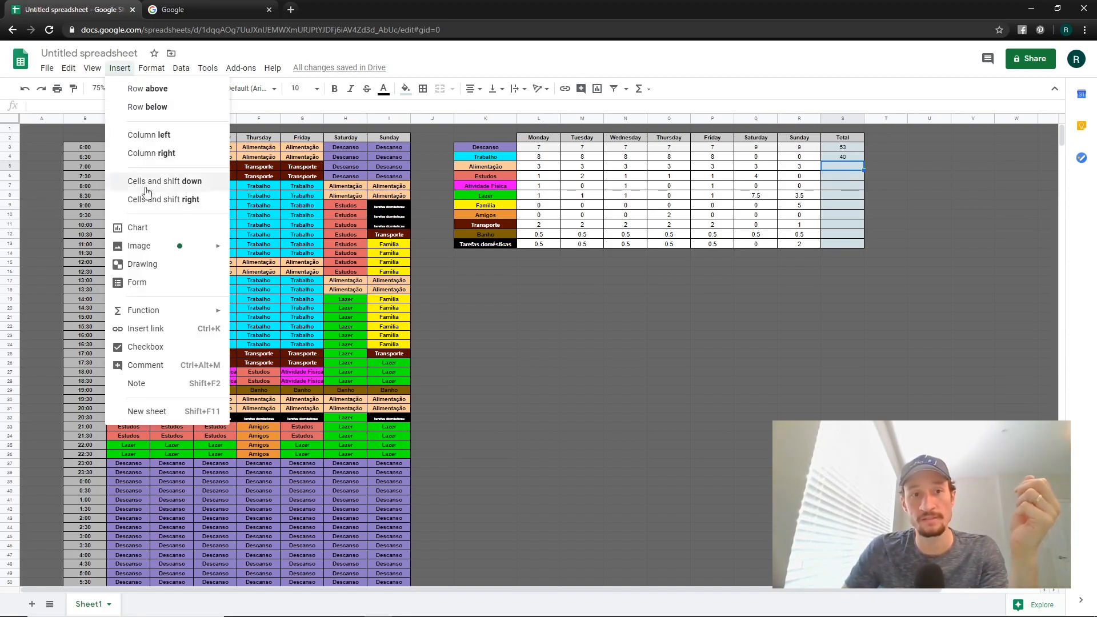
{"action": "mouse_move", "coordinate": [154, 314]}
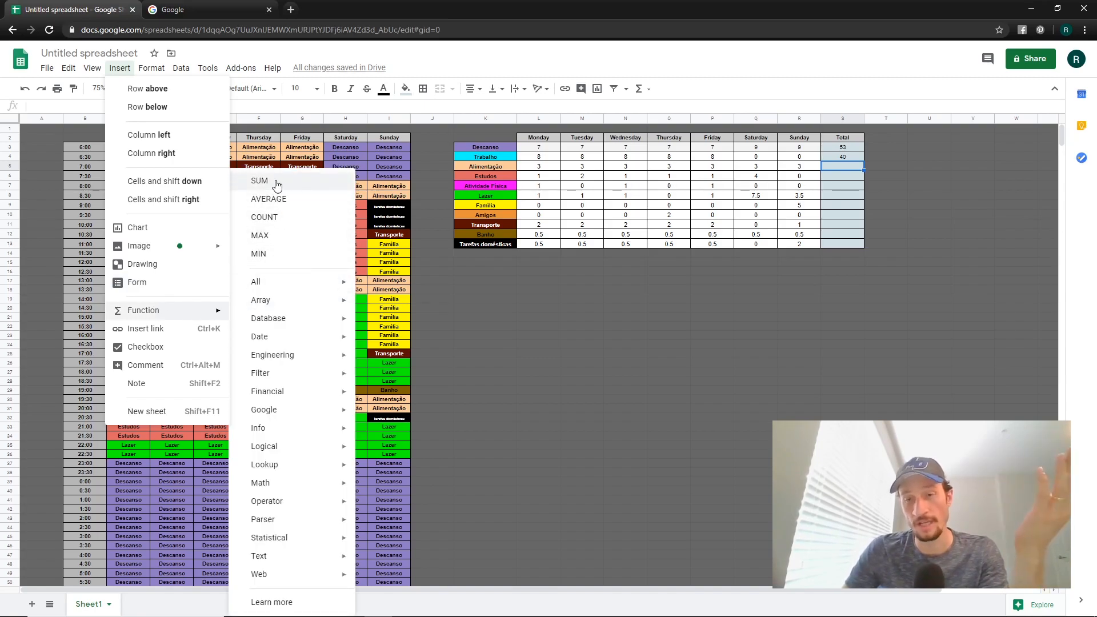
{"action": "left_click", "coordinate": [846, 176]}
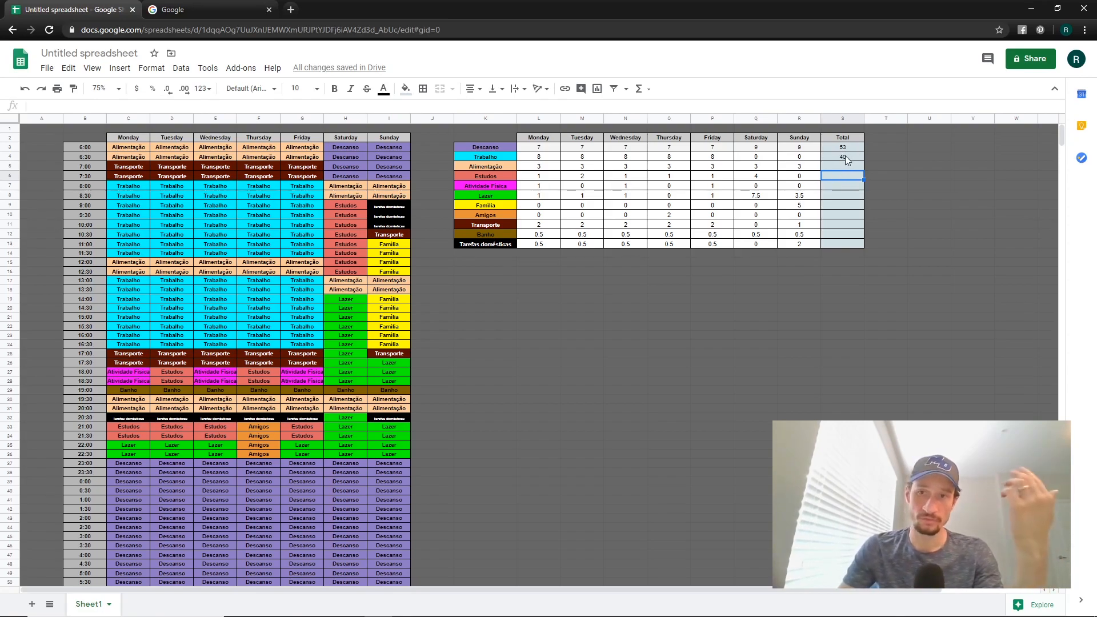
- Copy the Trabalho total formula into every Total cell from Alimentação down to Tarefas domésticas
{"action": "left_click", "coordinate": [846, 156]}
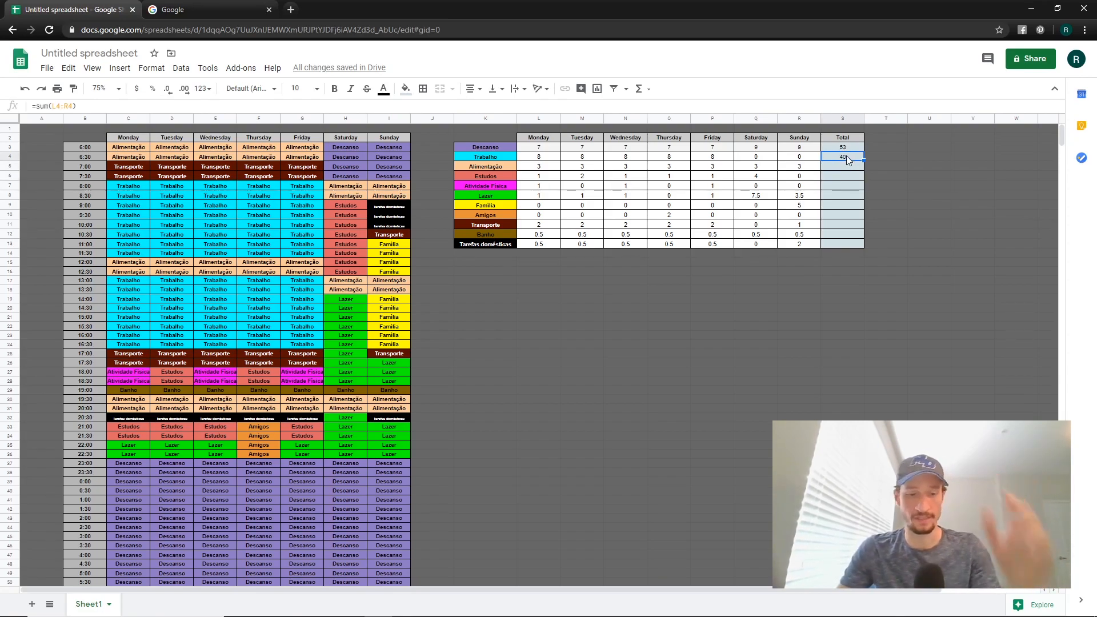
{"action": "left_click", "coordinate": [845, 165]}
{"action": "key", "text": "ctrl+v"}
{"action": "left_click", "coordinate": [845, 175]}
{"action": "key", "text": "ctrl+v"}
{"action": "left_click", "coordinate": [844, 186]}
{"action": "key", "text": "ctrl+v"}
{"action": "key", "text": "Down"}
{"action": "key", "text": "ctrl+v"}
{"action": "key", "text": "Down"}
{"action": "key", "text": "ctrl+v"}
{"action": "key", "text": "Down"}
{"action": "key", "text": "ctrl+v"}
{"action": "key", "text": "Down"}
{"action": "key", "text": "ctrl+v"}
{"action": "key", "text": "Down"}
{"action": "key", "text": "ctrl+v"}
{"action": "key", "text": "Down"}
{"action": "key", "text": "ctrl+v"}
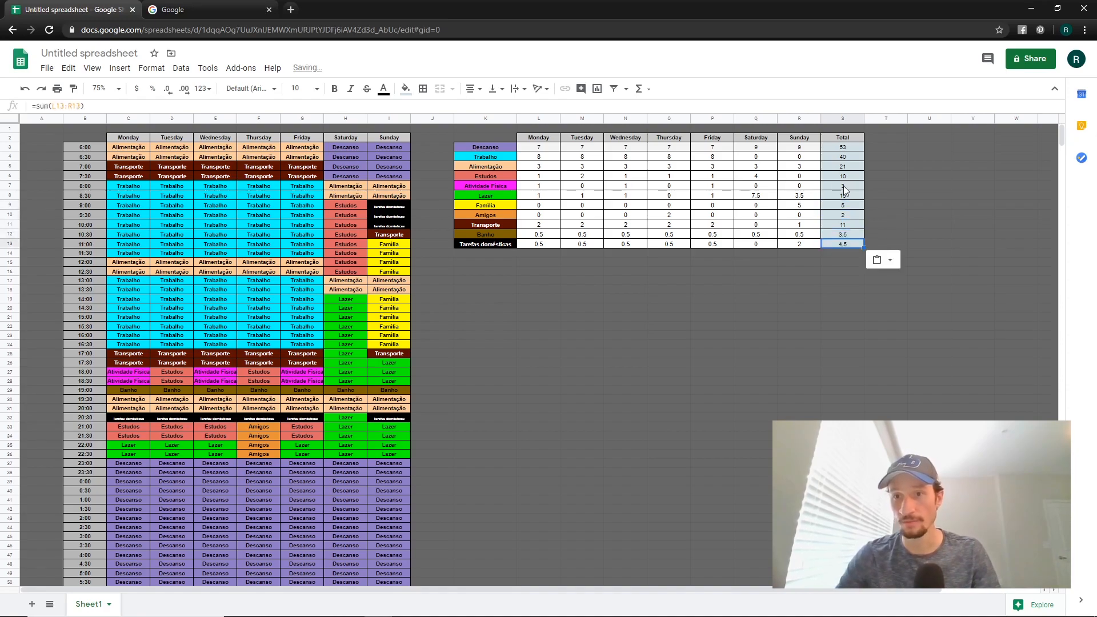